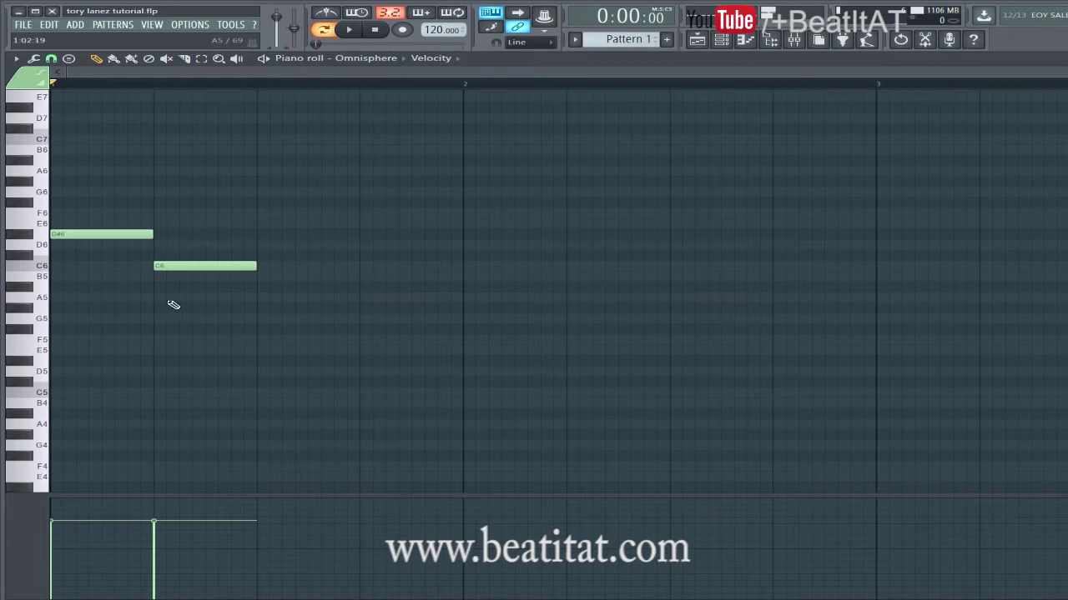
Add a one-beat note on beat 4 of bar 1, audition the melody and lower that note to G5
{"action": "left_click", "coordinate": [363, 298]}
{"action": "left_click", "coordinate": [531, 374]}
{"action": "right_click", "coordinate": [559, 372]}
{"action": "key", "text": "space"}
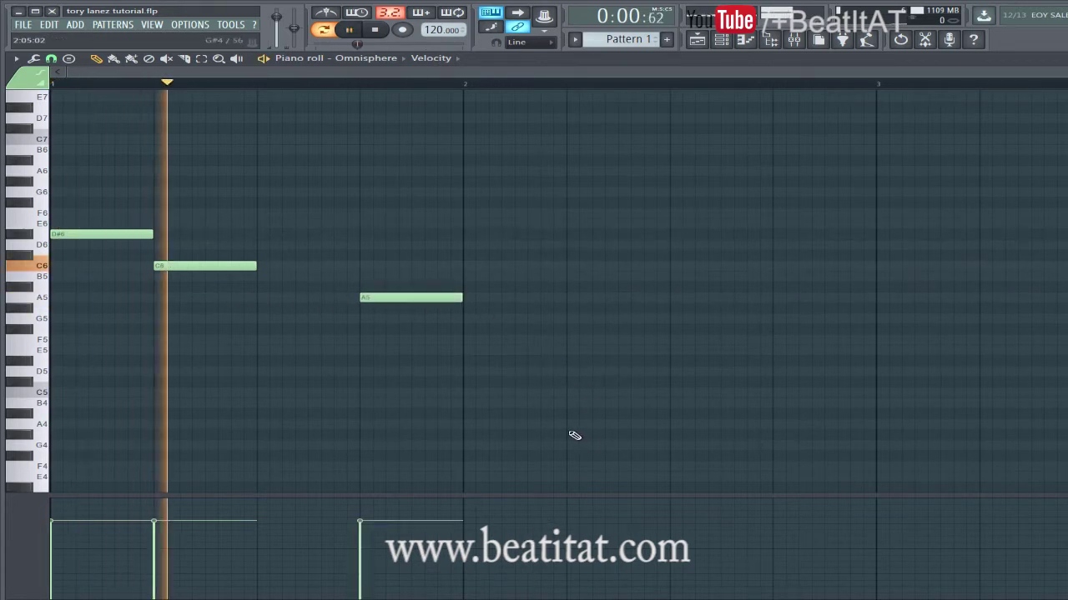
{"action": "key", "text": "space"}
{"action": "left_click_drag", "start_coordinate": [371, 299], "coordinate": [375, 322]}
{"action": "key", "text": "space"}
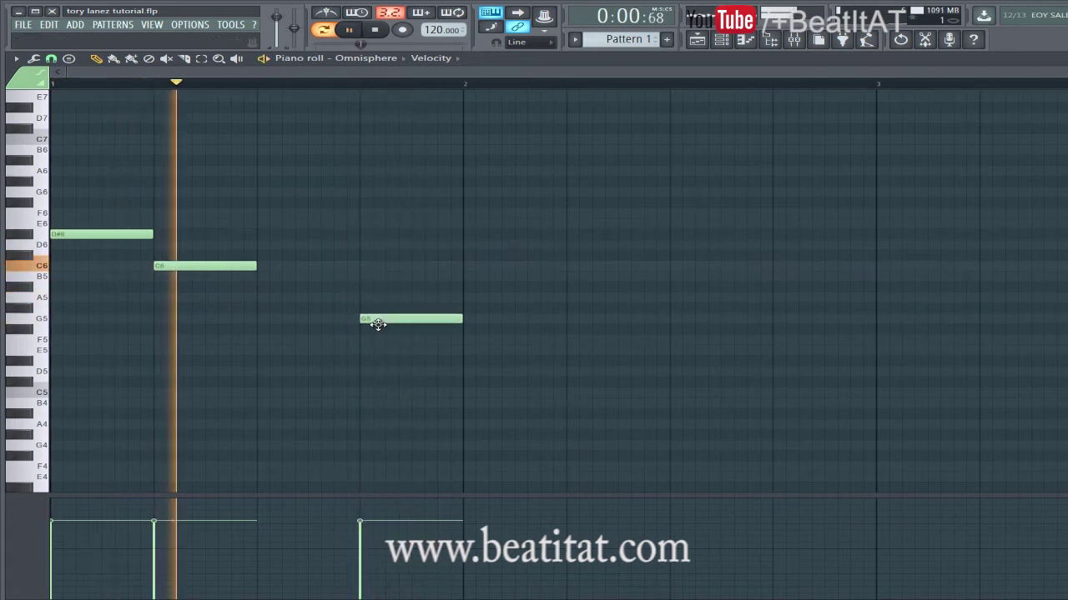
{"action": "key", "text": "space"}
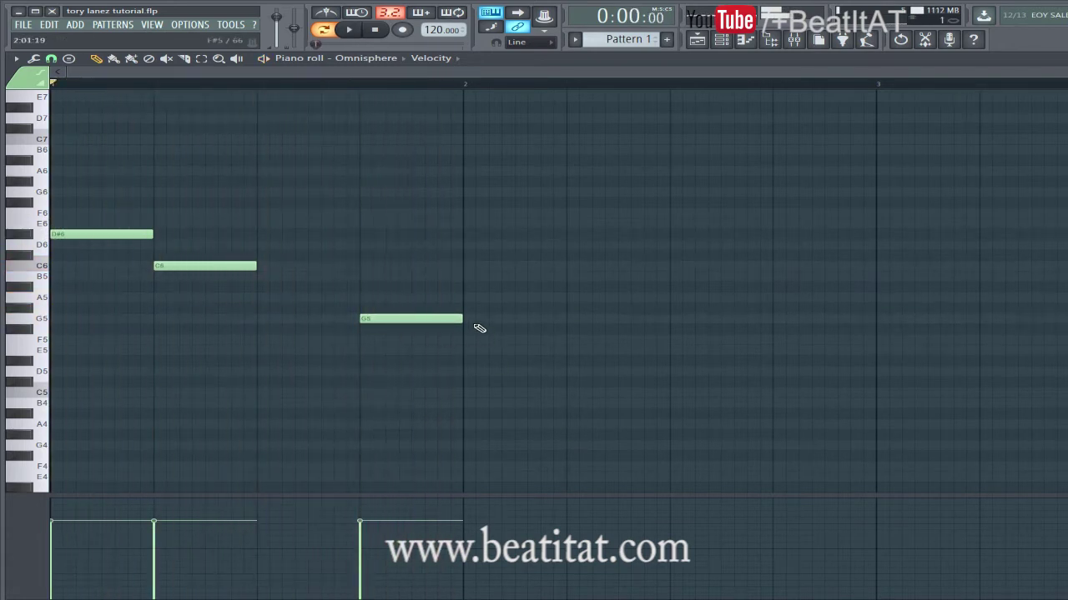
Lengthen the G5 note to two beats and add a two-beat D5 note on beat 3 of bar 2
{"action": "left_click_drag", "start_coordinate": [566, 324], "coordinate": [567, 322]}
{"action": "key", "text": "space"}
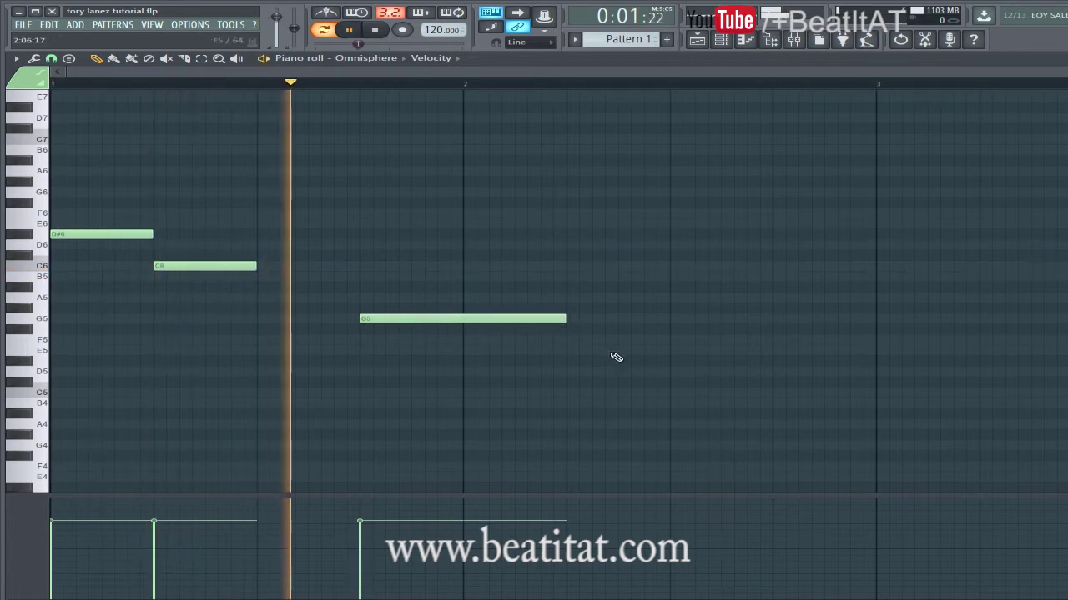
{"action": "left_click", "coordinate": [682, 372]}
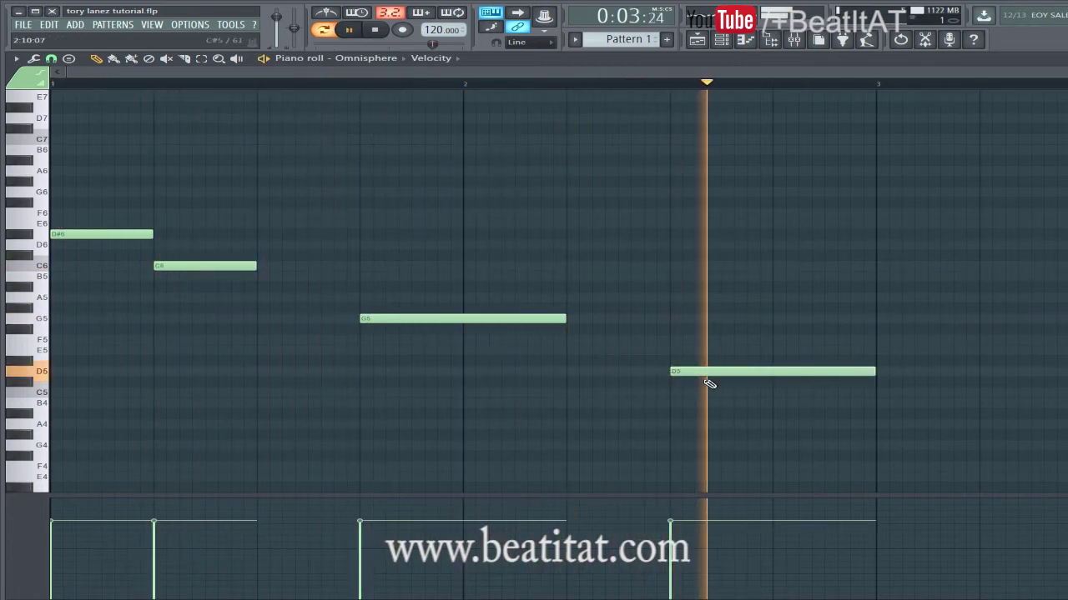
Duplicate the whole two-bar melody into bars 3 and 4, and close the piano roll
{"action": "scroll", "coordinate": [670, 389], "scroll_direction": "down", "scroll_amount": 1}
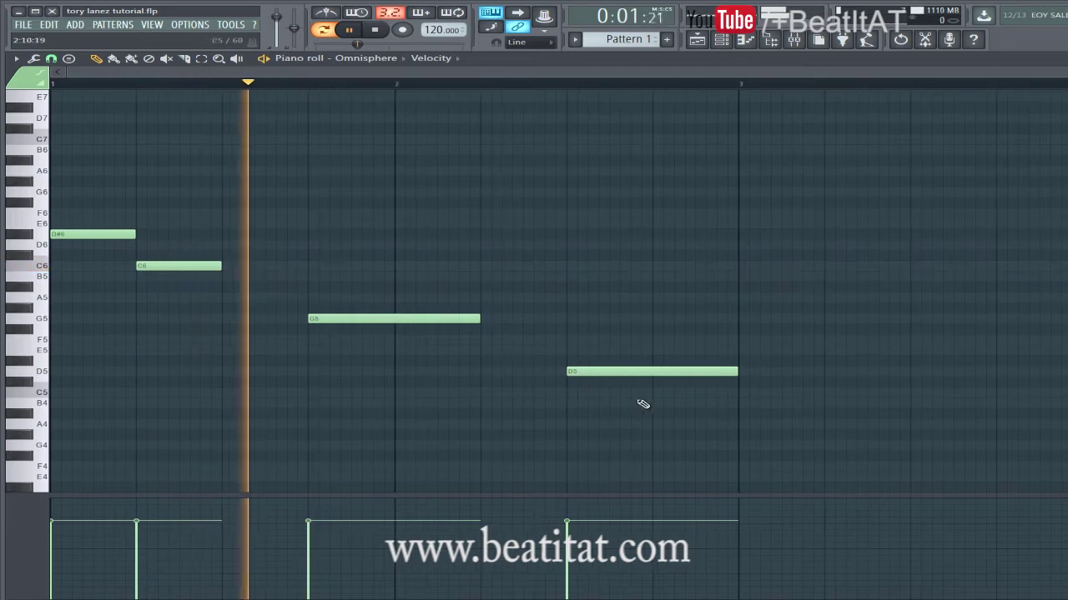
{"action": "key", "text": "ctrl+a"}
{"action": "key", "text": "ctrl+b"}
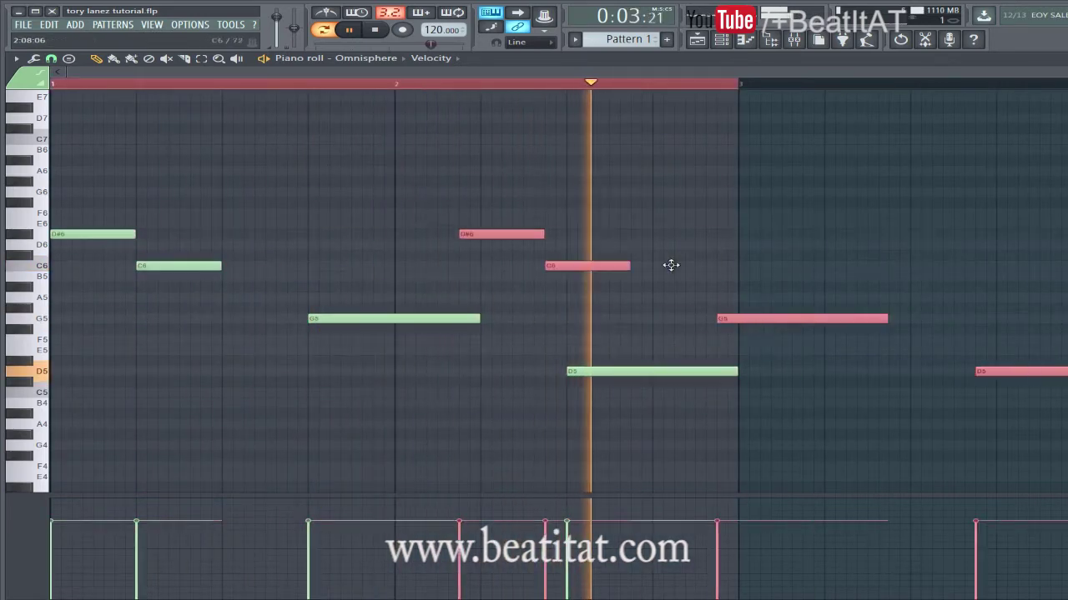
{"action": "key", "text": "F7"}
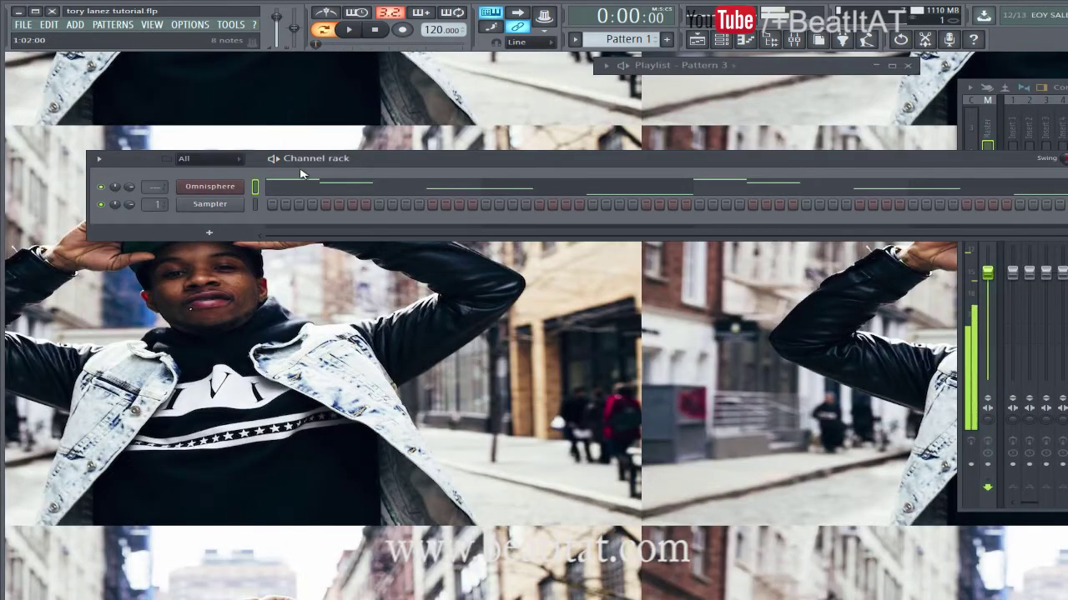
Rename the Omnisphere channel as Piano
{"action": "right_click", "coordinate": [234, 187]}
{"action": "key", "text": "F2"}
{"action": "type", "text": "Pia"}
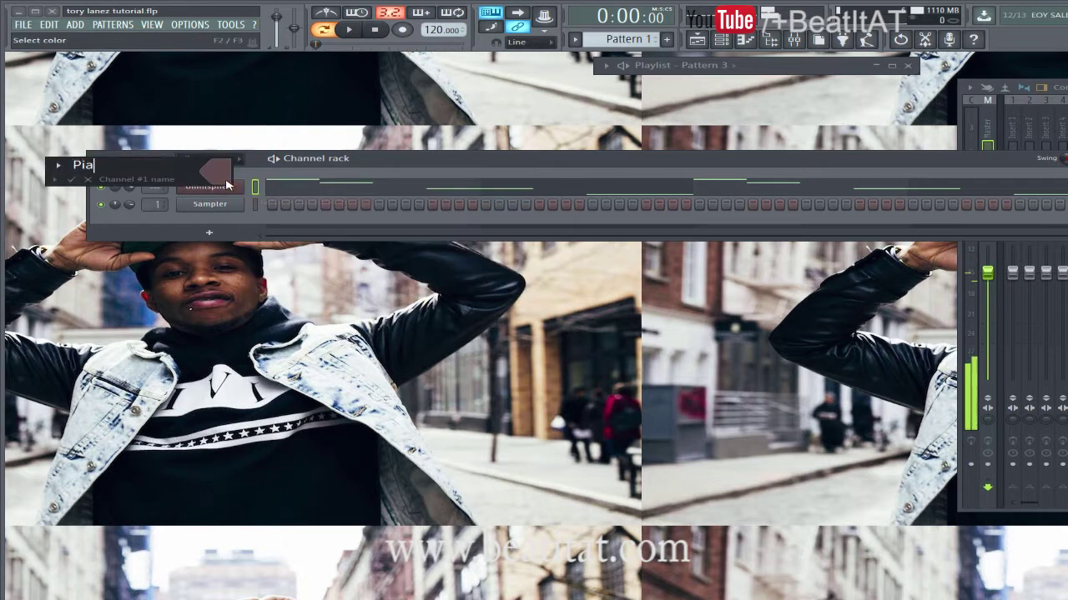
{"action": "type", "text": "no"}
{"action": "key", "text": "Return"}
Insert a new Nexus instrument channel above the Piano channel
{"action": "left_click_drag", "start_coordinate": [651, 163], "coordinate": [611, 112]}
{"action": "right_click", "coordinate": [201, 135]}
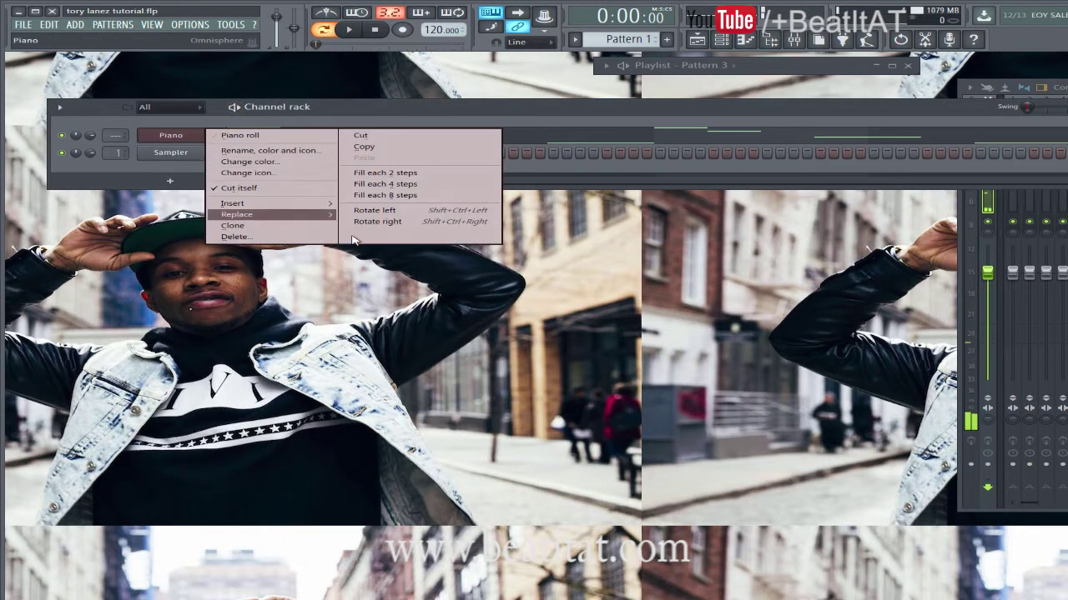
{"action": "mouse_move", "coordinate": [332, 208]}
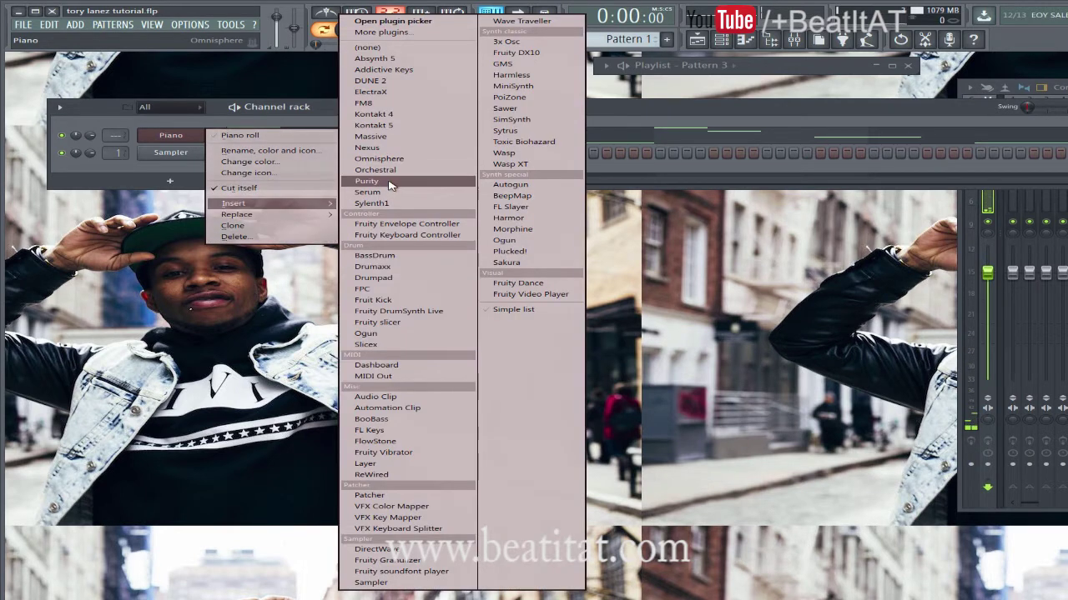
{"action": "left_click", "coordinate": [411, 149]}
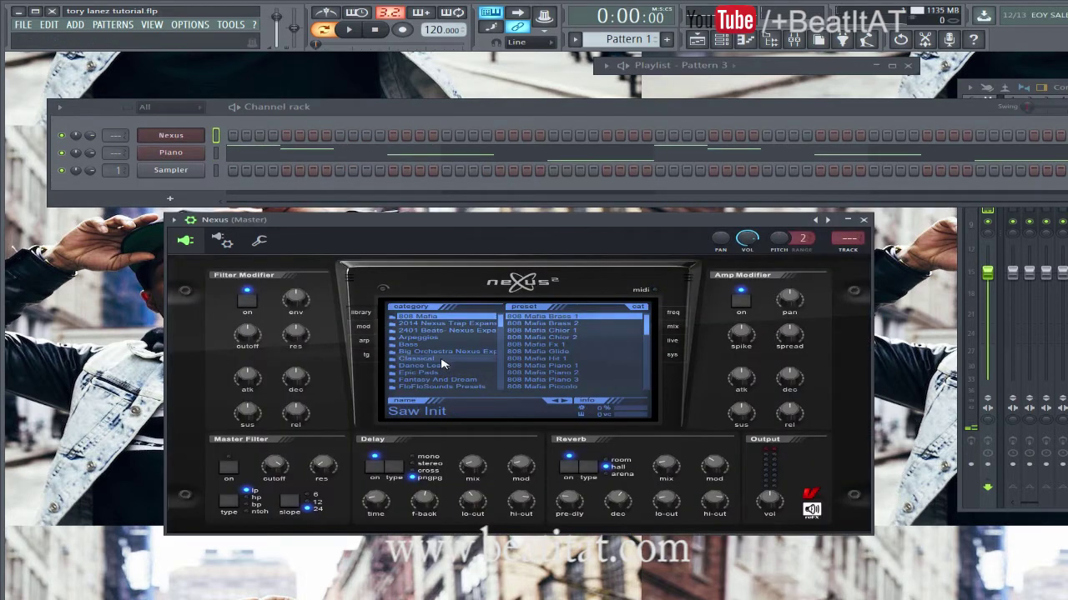
Audition pad presets from the XP Bigtone Signature 3 category in Nexus and load PD aeolus whistle
{"action": "scroll", "coordinate": [446, 363], "scroll_direction": "down", "scroll_amount": 10}
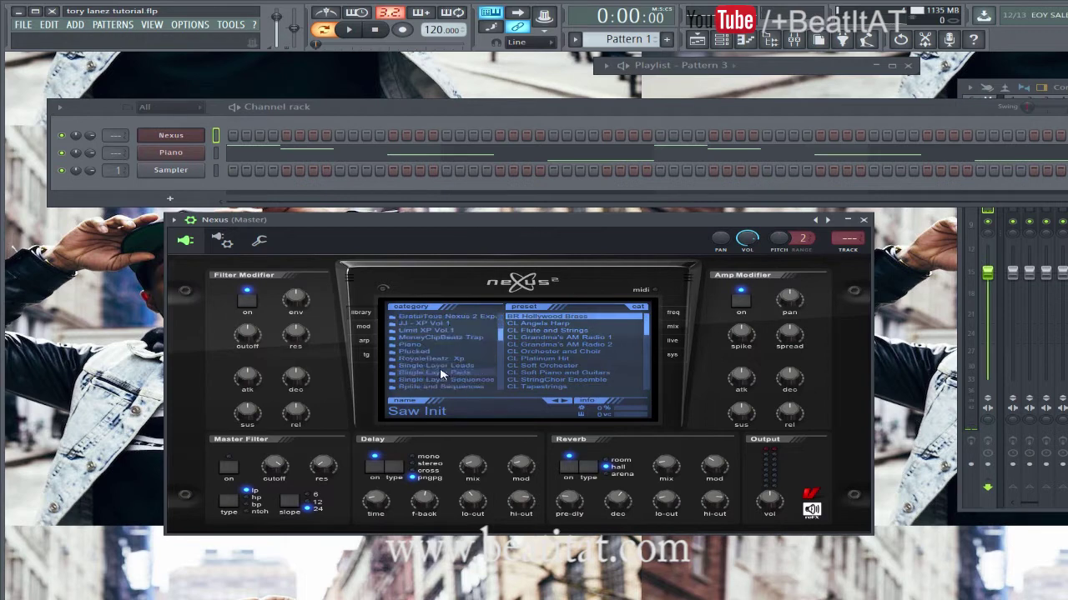
{"action": "scroll", "coordinate": [442, 371], "scroll_direction": "down", "scroll_amount": 5}
{"action": "scroll", "coordinate": [472, 366], "scroll_direction": "up", "scroll_amount": 3}
{"action": "left_click", "coordinate": [473, 358]}
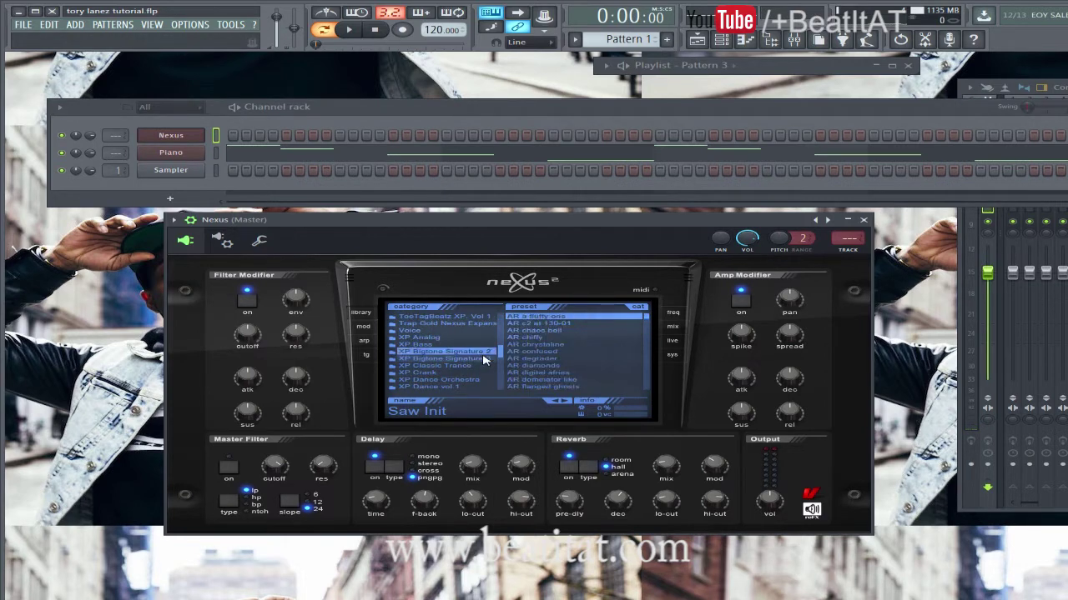
{"action": "scroll", "coordinate": [579, 360], "scroll_direction": "up", "scroll_amount": 2}
{"action": "left_click", "coordinate": [579, 359]}
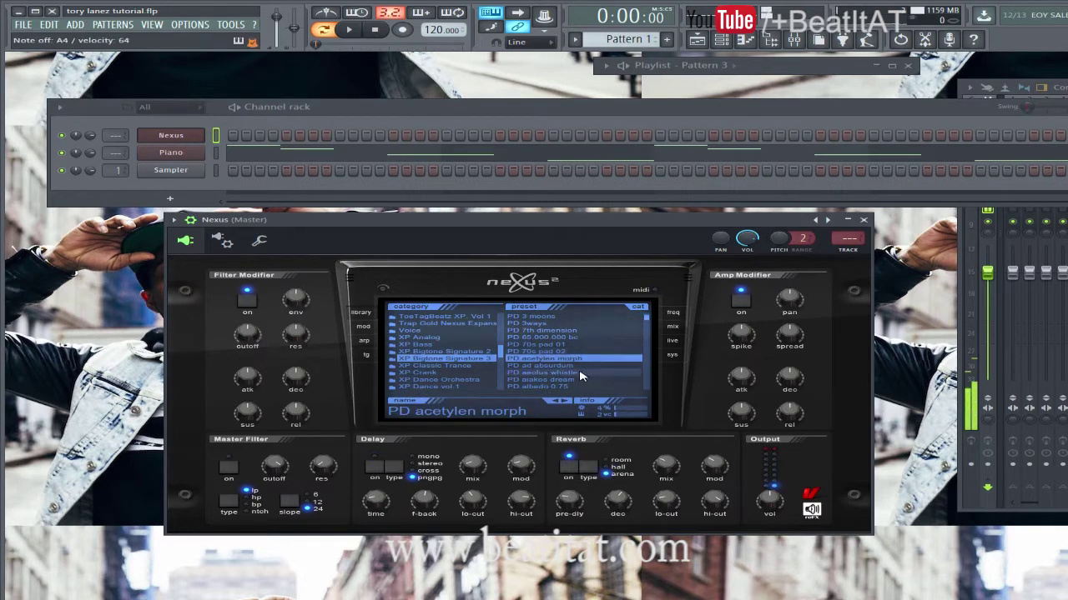
{"action": "left_click", "coordinate": [560, 367]}
{"action": "left_click", "coordinate": [563, 374]}
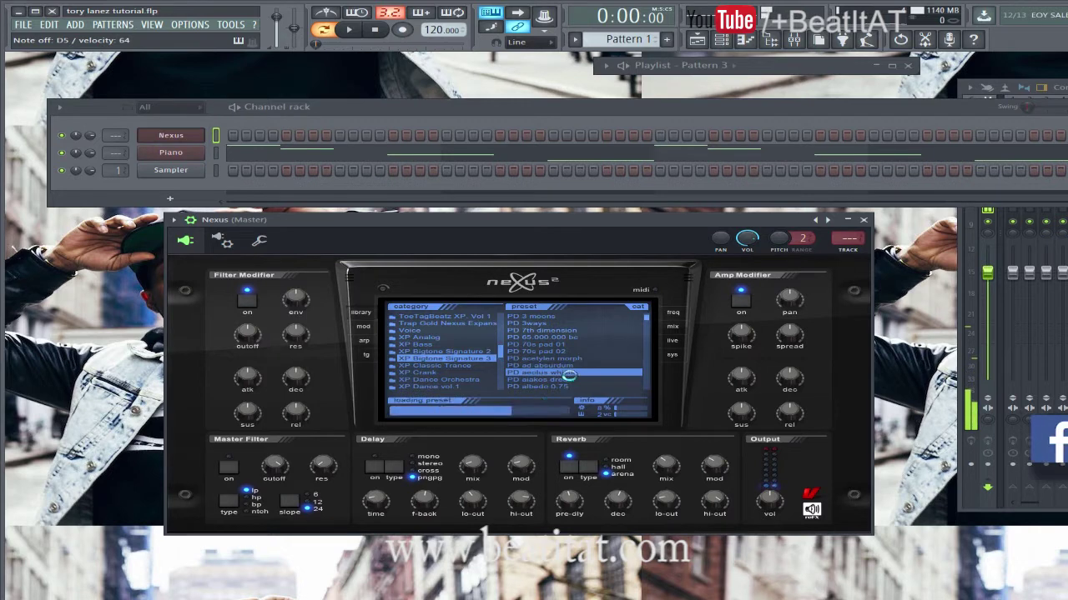
Rename the Nexus channel as Pad and place a two-beat D#6 note at the start of its piano roll
{"action": "right_click", "coordinate": [187, 138]}
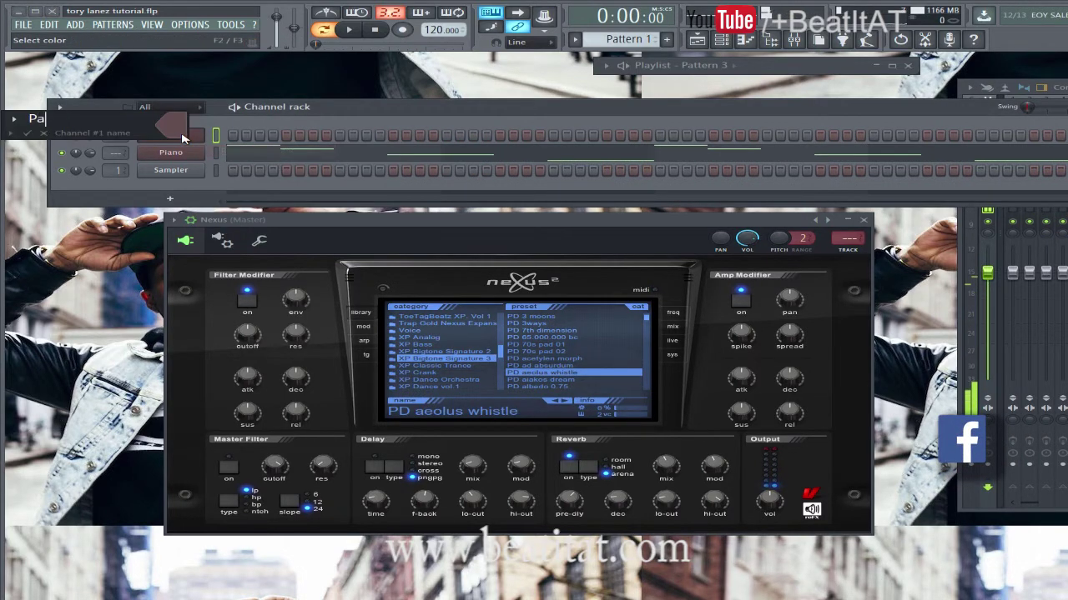
{"action": "right_click", "coordinate": [195, 133]}
{"action": "left_click", "coordinate": [218, 136]}
{"action": "scroll", "coordinate": [298, 266], "scroll_direction": "down", "scroll_amount": 3}
{"action": "left_click", "coordinate": [58, 233]}
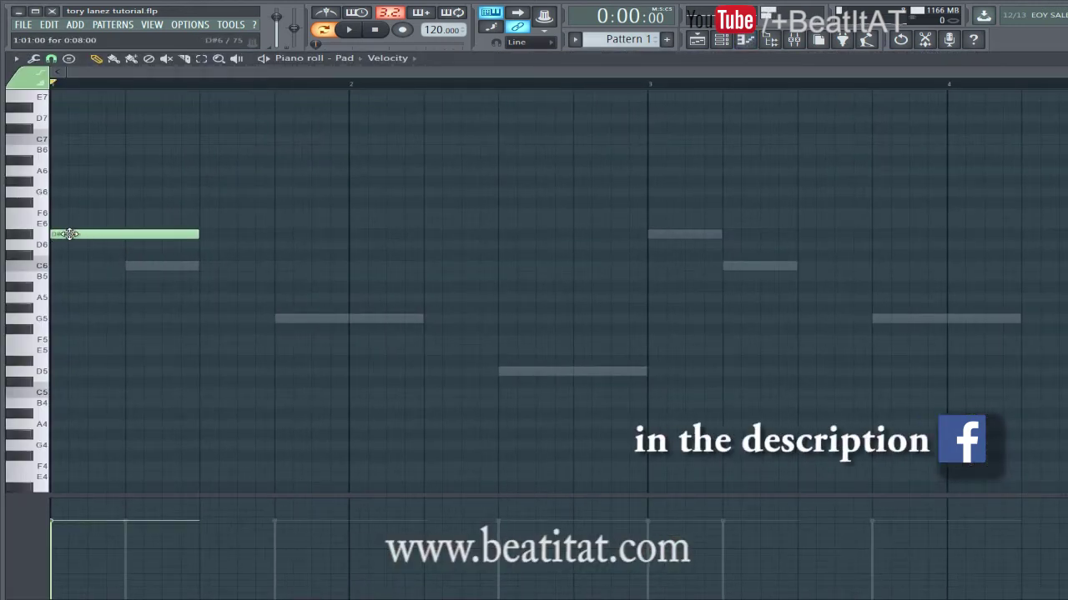
Transpose the pad's first note down to C5, auditioning it against the piano melody at different octaves
{"action": "key", "text": "ctrl+Down"}
{"action": "key", "text": "space"}
{"action": "key", "text": "space"}
{"action": "key", "text": "ctrl+Down"}
{"action": "key", "text": "space"}
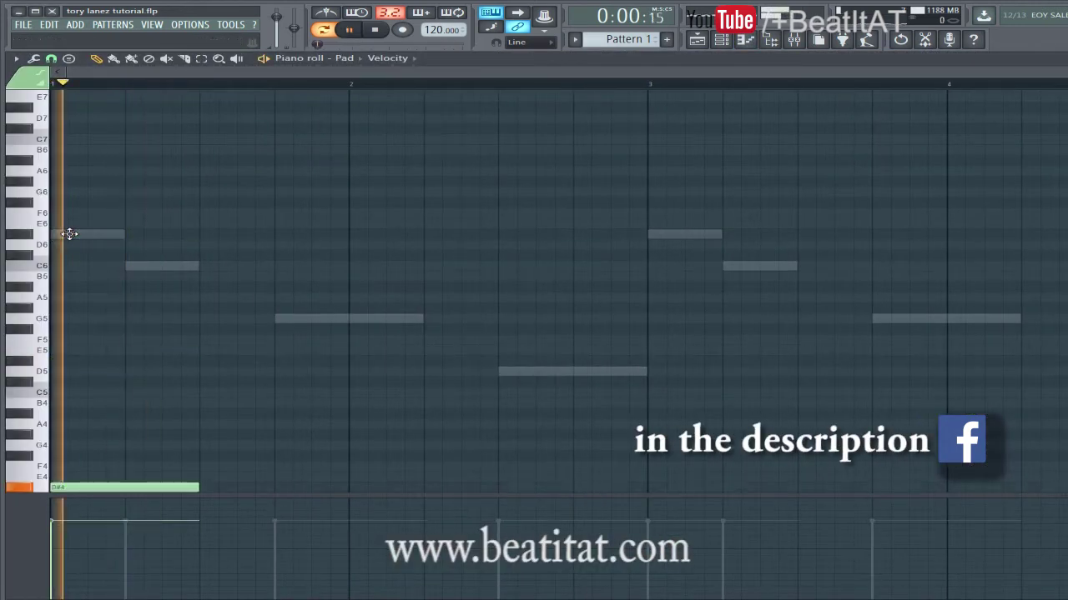
{"action": "scroll", "coordinate": [124, 262], "scroll_direction": "down", "scroll_amount": 3}
{"action": "key", "text": "ctrl+Up"}
{"action": "key", "text": "space"}
{"action": "mouse_move", "coordinate": [149, 205]}
{"action": "left_mouse_down"}
{"action": "mouse_move", "coordinate": [83, 206]}
{"action": "mouse_move", "coordinate": [67, 330]}
{"action": "left_mouse_up"}
{"action": "key", "text": "space"}
Lengthen the C5 pad note to fill bar 1 and add a one-bar G4 note in bar 2
{"action": "left_click_drag", "start_coordinate": [198, 330], "coordinate": [351, 329]}
{"action": "key", "text": "space"}
{"action": "left_click", "coordinate": [351, 251]}
{"action": "left_click", "coordinate": [391, 256], "text": "ctrl"}
{"action": "key", "text": "ctrl+Down"}
{"action": "key", "text": "space"}
Copy the two pad notes from bars 1 and 2 into bars 3 and 4
{"action": "key", "text": "ctrl+a"}
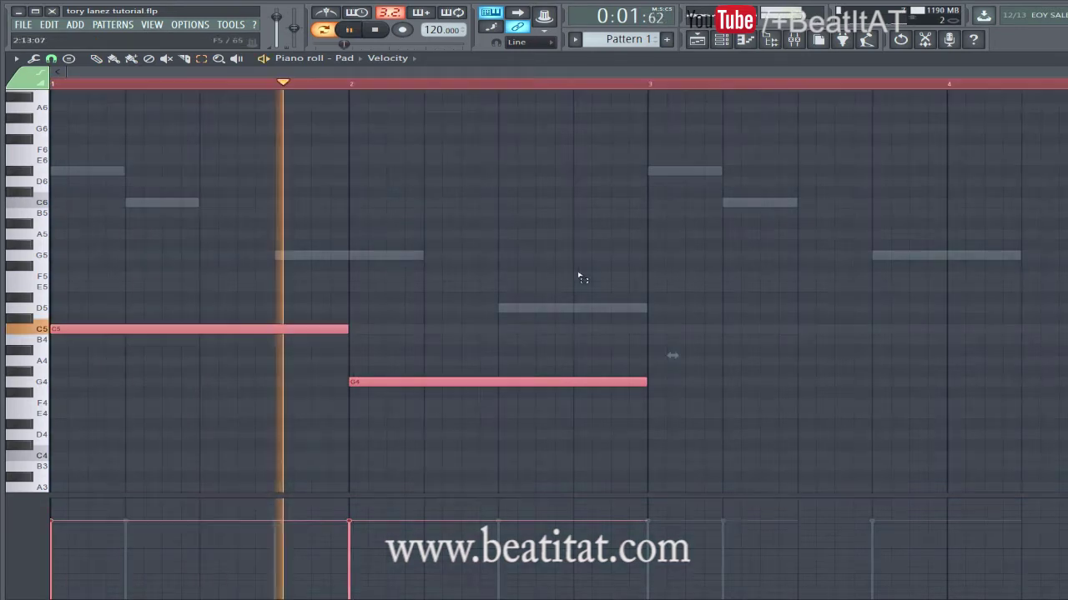
{"action": "left_click_drag", "start_coordinate": [321, 329], "coordinate": [914, 329], "text": "shift"}
{"action": "key", "text": "space"}
Lower the bar 3 pad note to A#4 and the bar 4 pad note to F4, auditioning the progression
{"action": "left_click_drag", "start_coordinate": [685, 331], "coordinate": [672, 352]}
{"action": "left_click", "coordinate": [687, 340], "text": "ctrl"}
{"action": "key", "text": "space"}
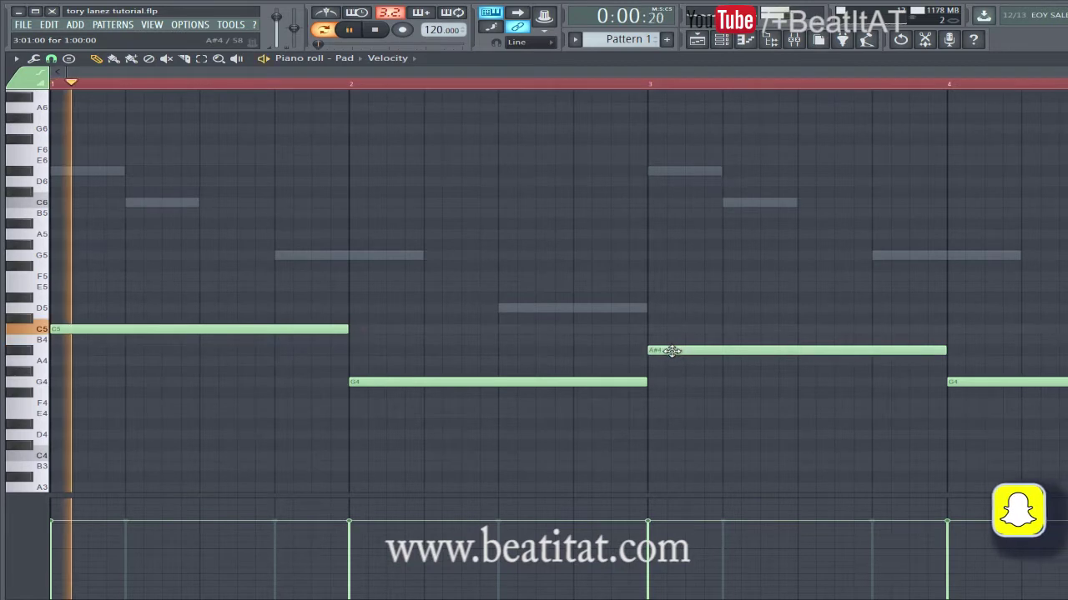
{"action": "scroll", "coordinate": [667, 349], "scroll_direction": "down", "scroll_amount": 1}
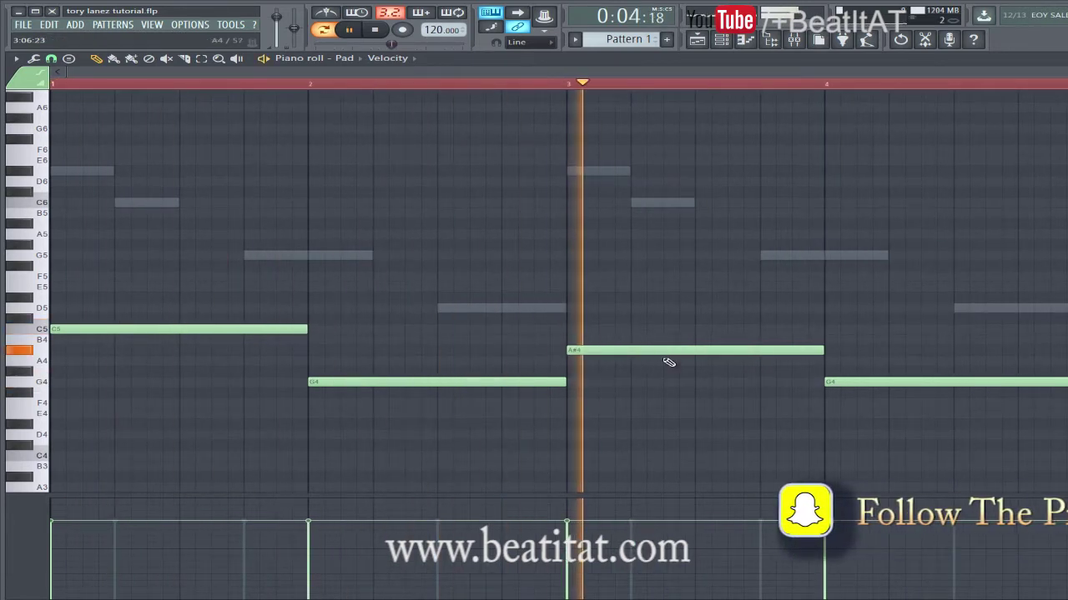
{"action": "mouse_move", "coordinate": [844, 384]}
{"action": "left_mouse_down"}
{"action": "mouse_move", "coordinate": [842, 417]}
{"action": "mouse_move", "coordinate": [841, 405]}
{"action": "left_mouse_up"}
{"action": "key", "text": "space"}
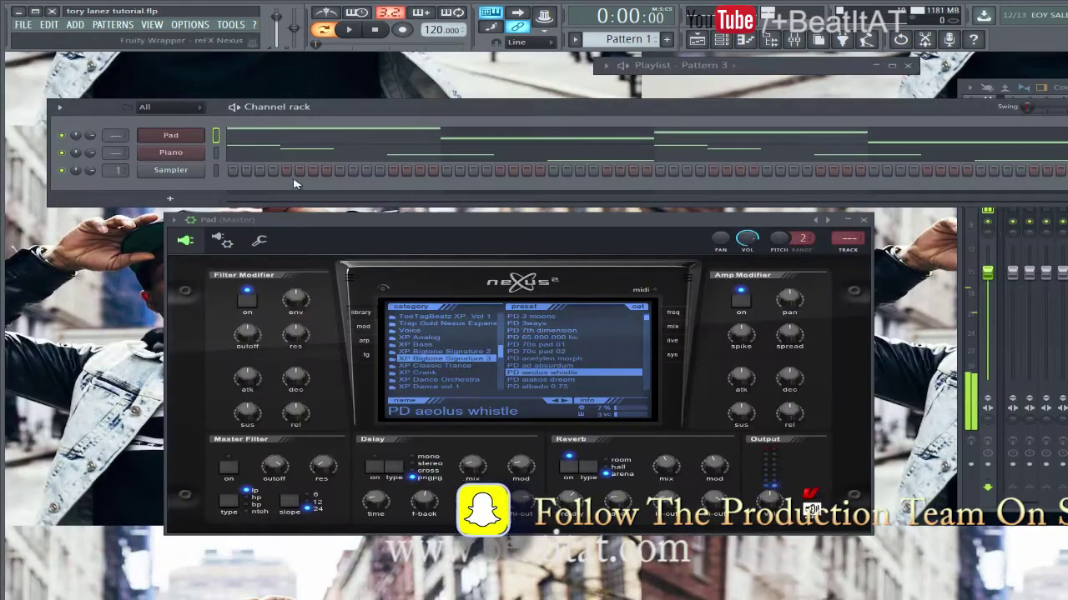
Mute the Piano channel to hear the pad alone and route the Pad channel to mixer track 2
{"action": "left_click", "coordinate": [165, 137]}
{"action": "left_click", "coordinate": [188, 139]}
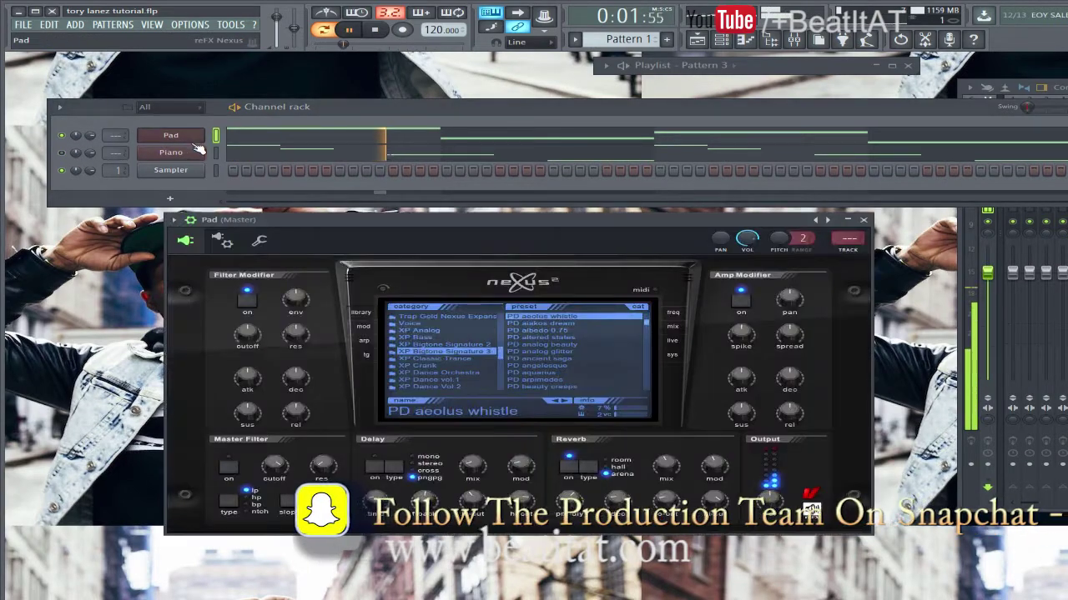
{"action": "left_click", "coordinate": [852, 249]}
Bring the mixer into view and load Fruity Parametric EQ 2 in the first effect slot of the Pad track
{"action": "mouse_move", "coordinate": [1064, 88]}
{"action": "left_mouse_down"}
{"action": "mouse_move", "coordinate": [1043, 84]}
{"action": "mouse_move", "coordinate": [1067, 89]}
{"action": "mouse_move", "coordinate": [1027, 97]}
{"action": "mouse_move", "coordinate": [1067, 98]}
{"action": "left_mouse_up"}
{"action": "left_click_drag", "start_coordinate": [569, 223], "coordinate": [230, 269]}
{"action": "left_click_drag", "start_coordinate": [1066, 99], "coordinate": [722, 117]}
{"action": "left_click", "coordinate": [836, 157]}
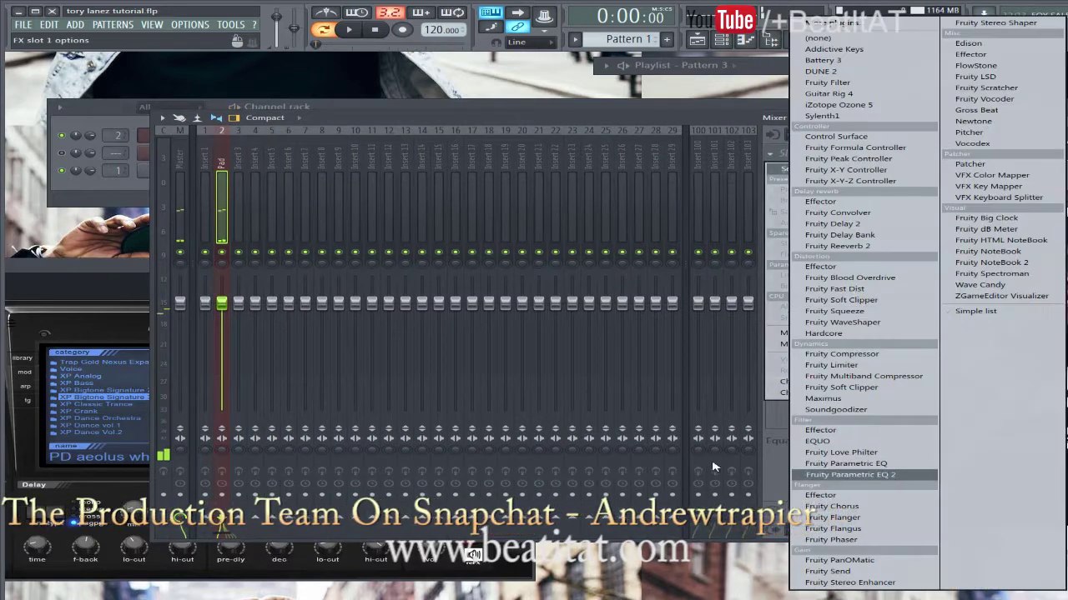
{"action": "left_click", "coordinate": [888, 475]}
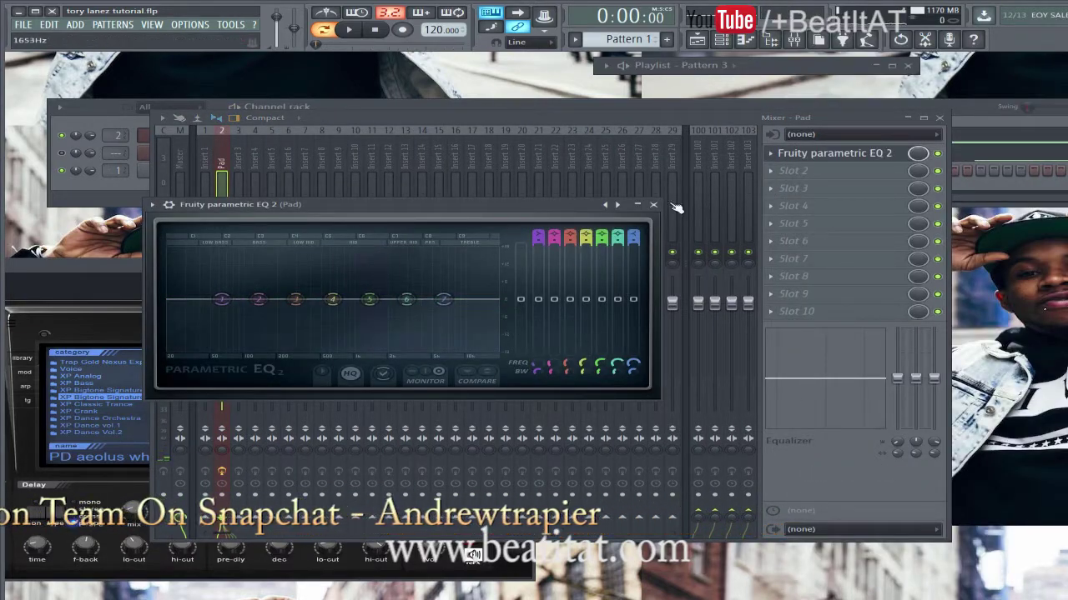
Roll off the pad's lows with EQ band 1 and its highs with band 7, adjust bands 5 and 6, and lower the Pad fader
{"action": "left_click_drag", "start_coordinate": [221, 299], "coordinate": [221, 349]}
{"action": "key", "text": "space"}
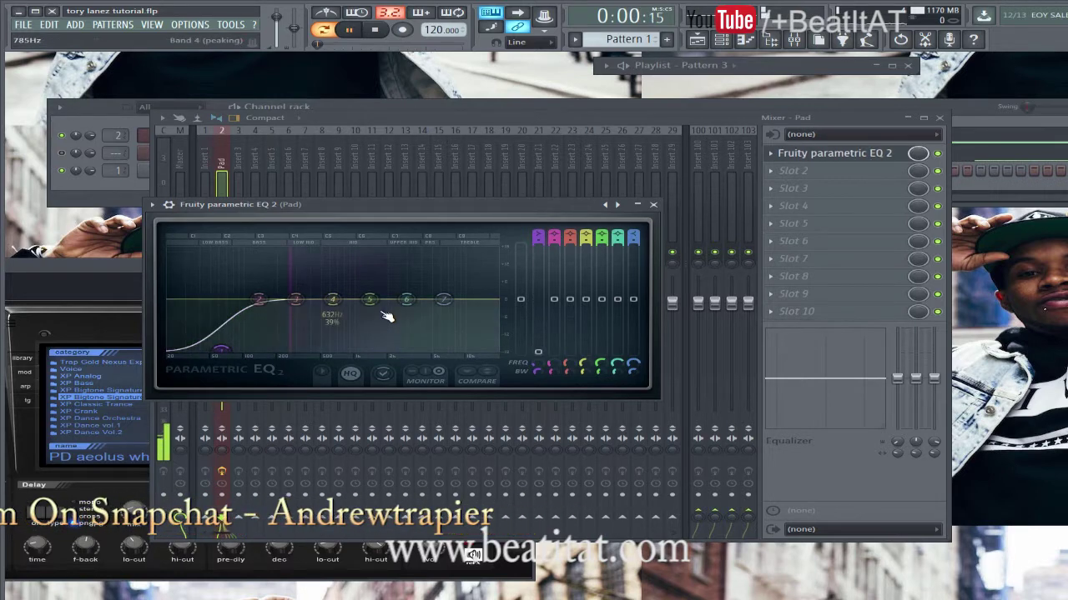
{"action": "left_click_drag", "start_coordinate": [442, 301], "coordinate": [449, 350]}
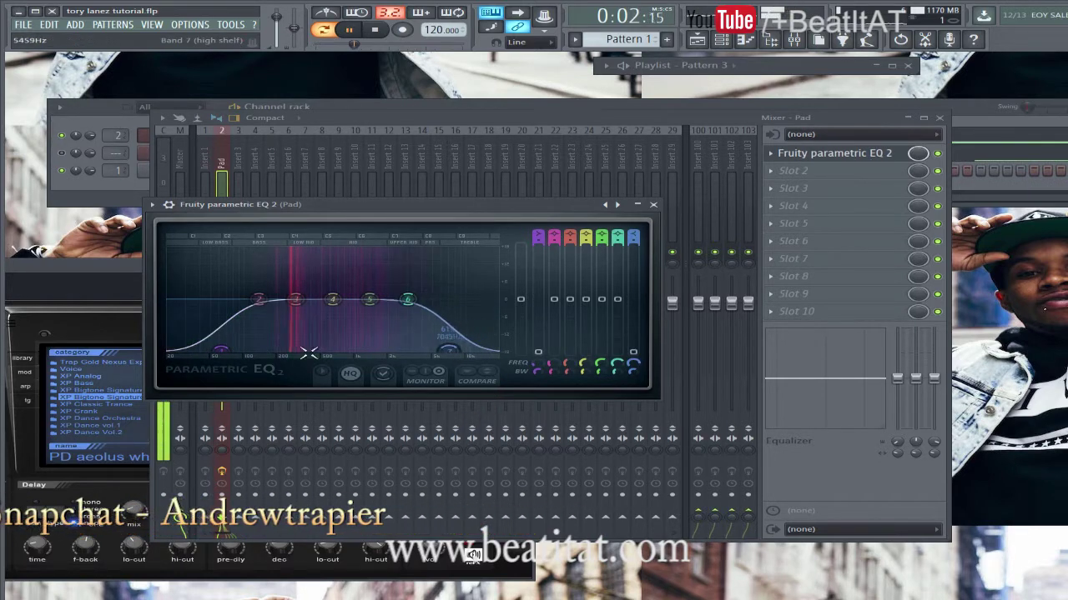
{"action": "left_click_drag", "start_coordinate": [228, 349], "coordinate": [313, 389]}
{"action": "left_click_drag", "start_coordinate": [450, 349], "coordinate": [407, 375]}
{"action": "left_click_drag", "start_coordinate": [370, 299], "coordinate": [315, 296]}
{"action": "left_click_drag", "start_coordinate": [407, 299], "coordinate": [412, 298]}
{"action": "left_click", "coordinate": [654, 205]}
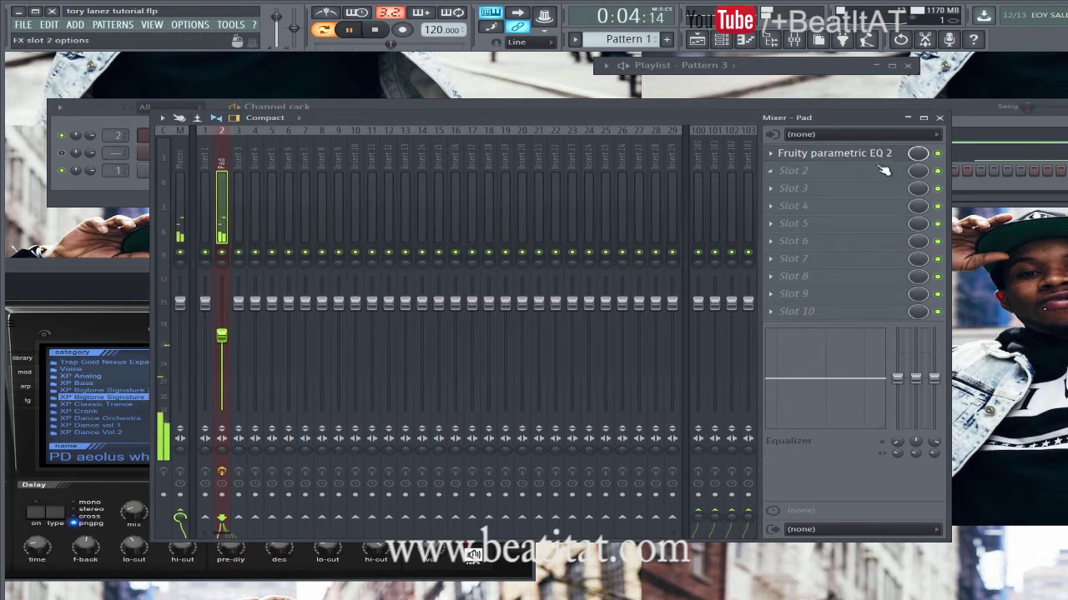
Unmute the Piano channel and route it to mixer track 3
{"action": "left_click", "coordinate": [52, 154]}
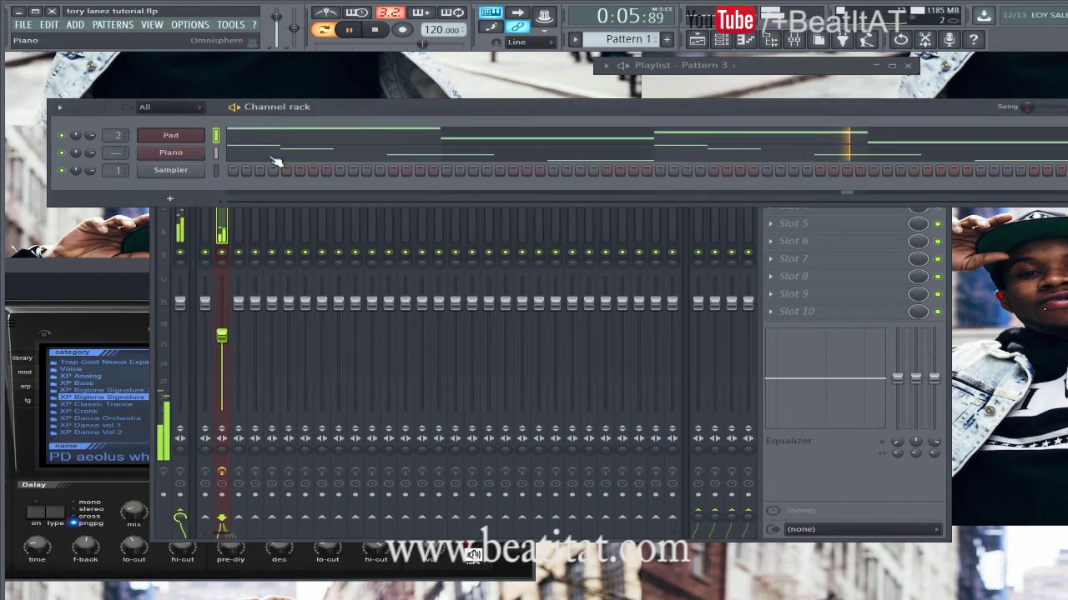
{"action": "left_click", "coordinate": [203, 153]}
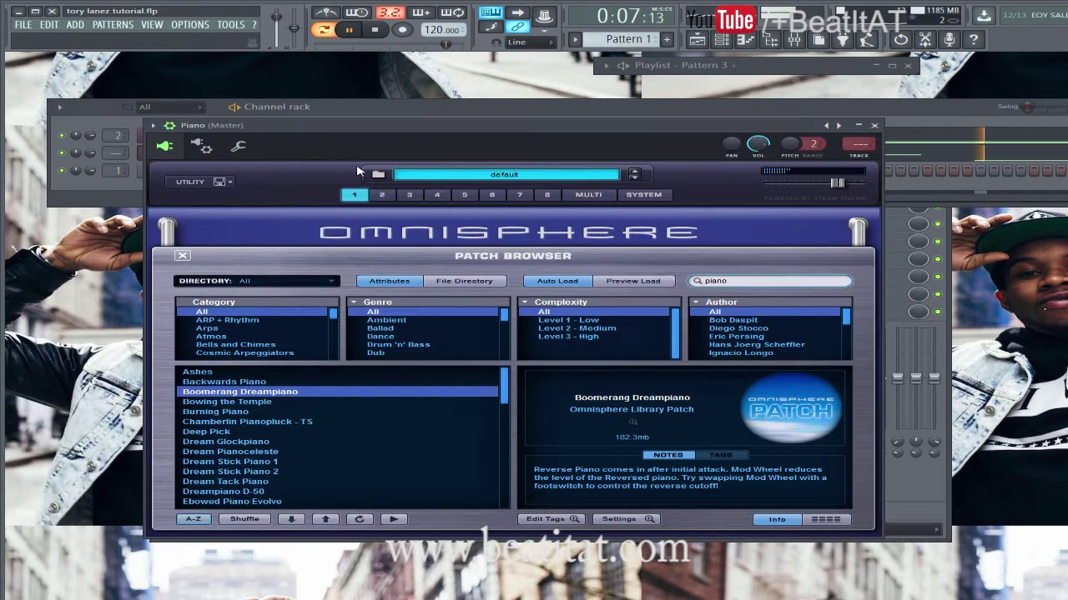
{"action": "left_click", "coordinate": [872, 160]}
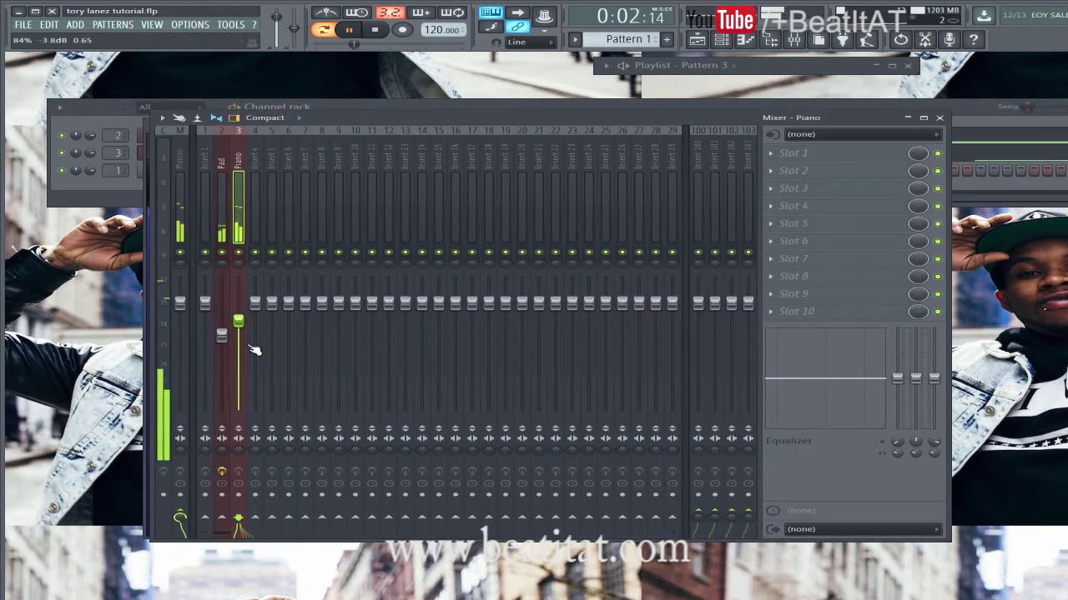
Lower the Piano track's mixer fader to about -5.5 dB to balance it against the pad
{"action": "left_click", "coordinate": [222, 336]}
{"action": "left_click_drag", "start_coordinate": [238, 322], "coordinate": [239, 338]}
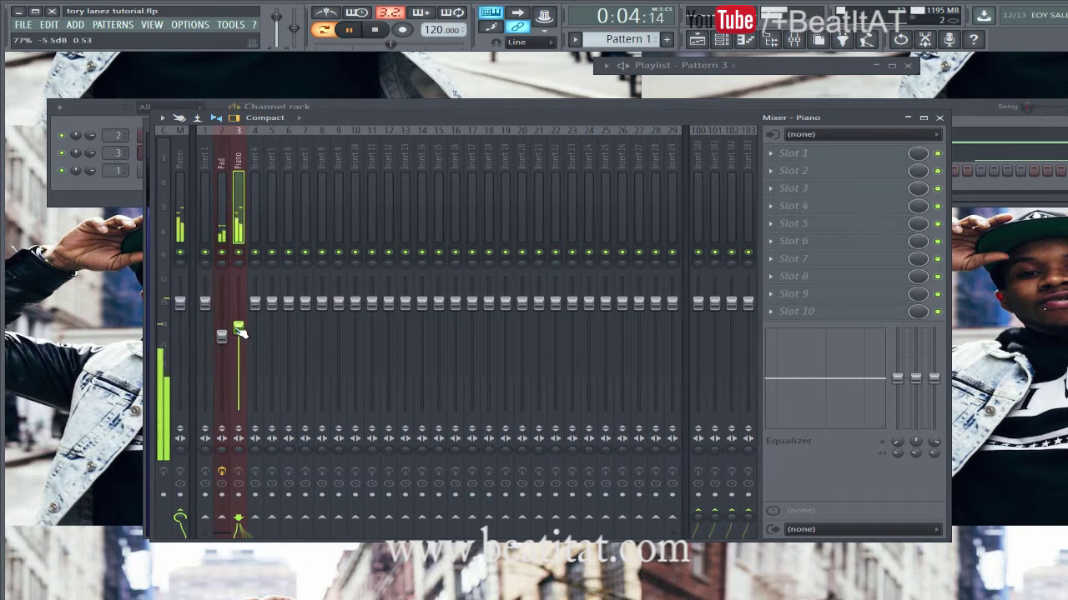
Load Fruity Parametric EQ 2 in the Piano track's first effect slot and roll off the highs with band 7
{"action": "left_click", "coordinate": [876, 175]}
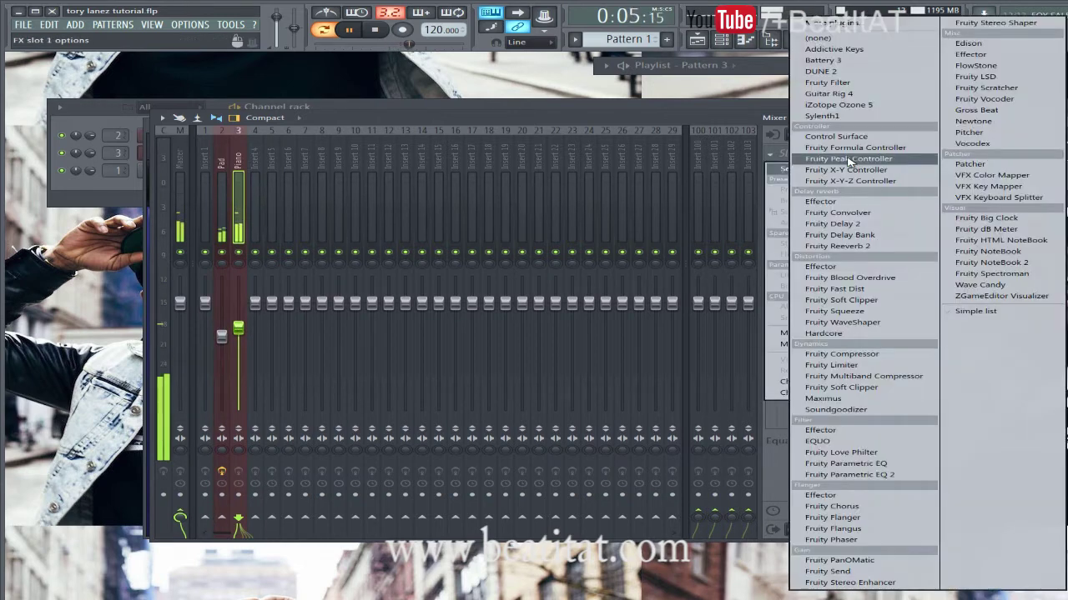
{"action": "left_click", "coordinate": [907, 474]}
{"action": "left_click_drag", "start_coordinate": [314, 209], "coordinate": [232, 258]}
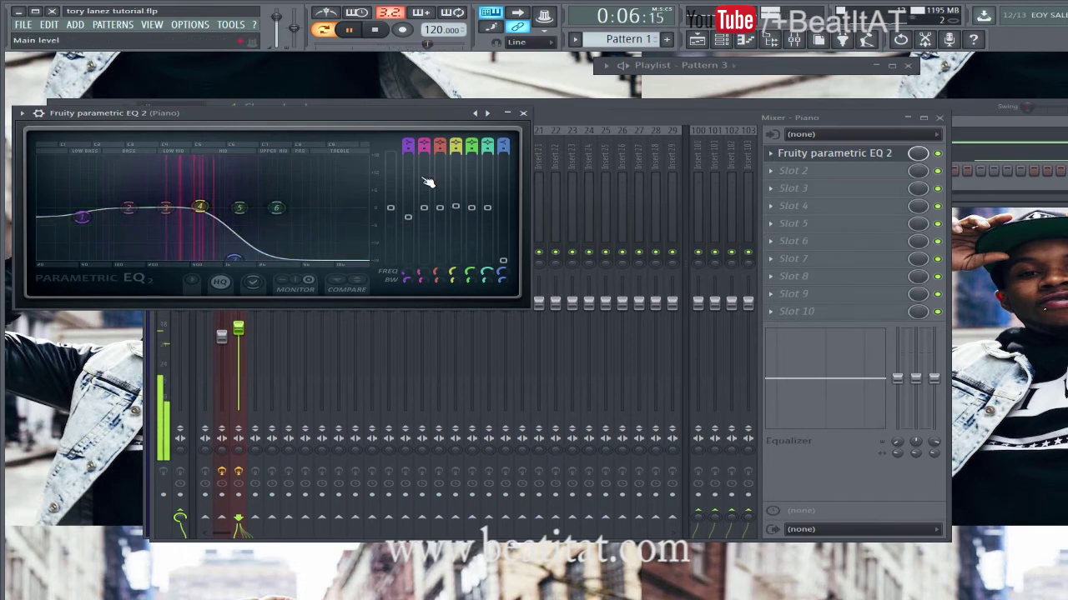
Lower the Piano EQ's band 1 a little further and change band 7 to a low-pass filter
{"action": "mouse_move", "coordinate": [82, 217]}
{"action": "left_mouse_down"}
{"action": "mouse_move", "coordinate": [89, 226]}
{"action": "mouse_move", "coordinate": [71, 230]}
{"action": "mouse_move", "coordinate": [82, 224]}
{"action": "left_mouse_up"}
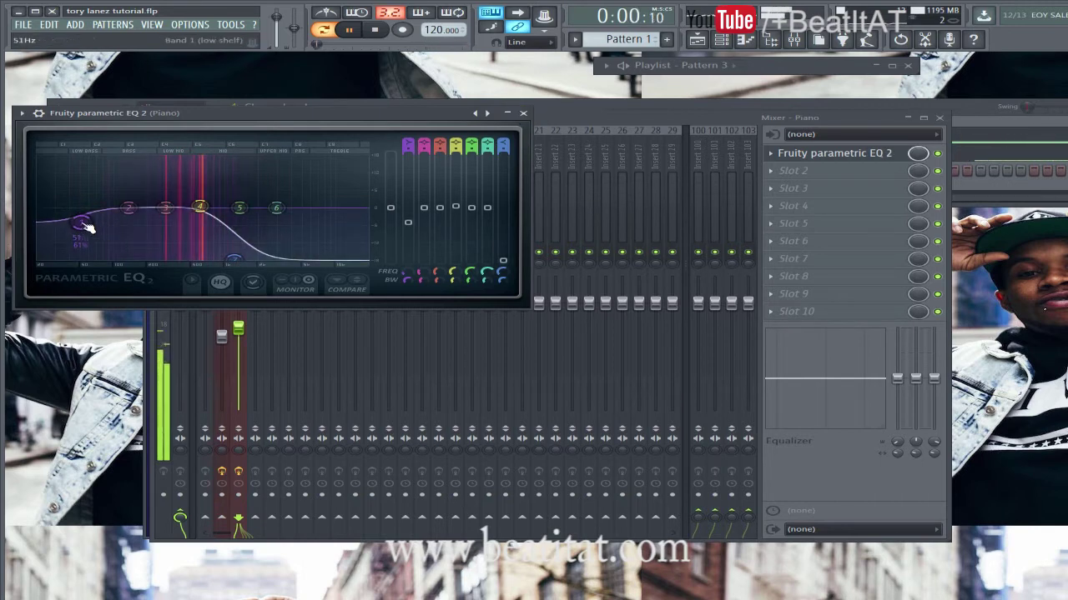
{"action": "left_click_drag", "start_coordinate": [503, 147], "coordinate": [503, 162]}
{"action": "scroll", "coordinate": [503, 163], "scroll_direction": "down", "scroll_amount": 1}
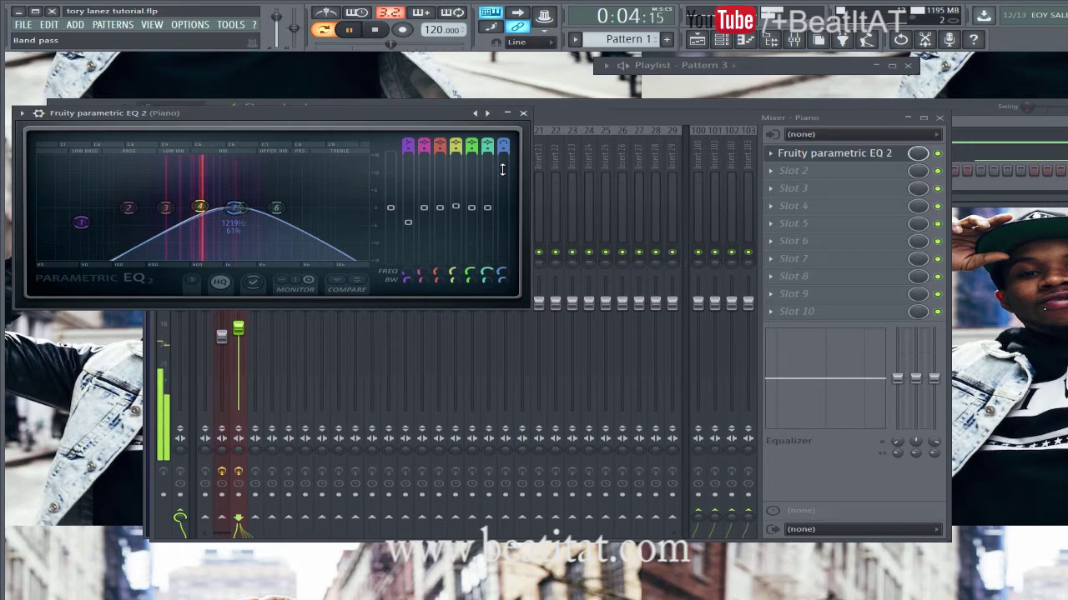
{"action": "scroll", "coordinate": [502, 169], "scroll_direction": "down", "scroll_amount": 1}
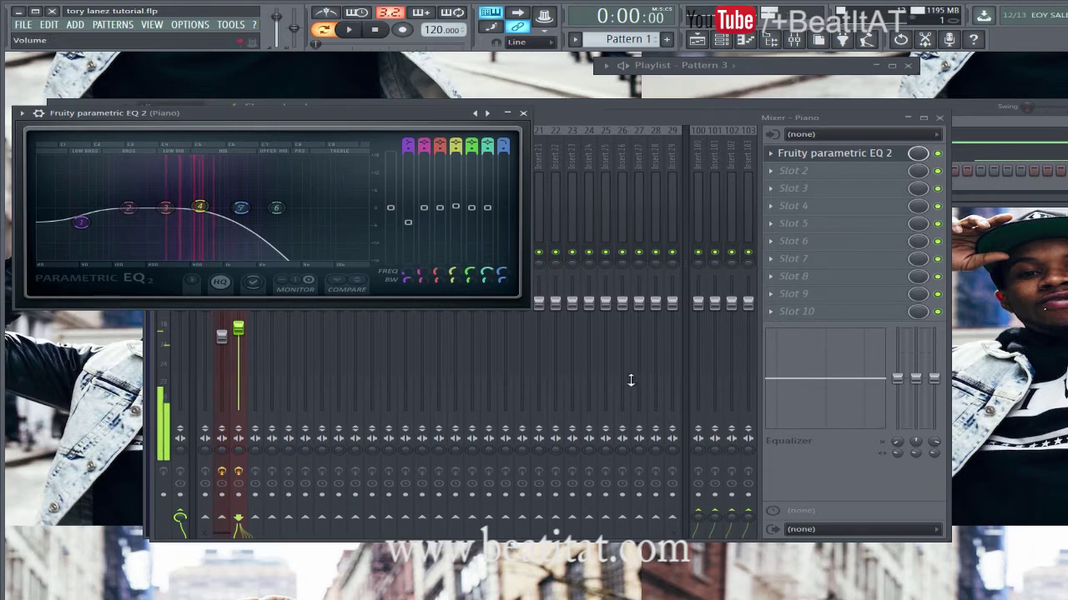
{"action": "left_click", "coordinate": [524, 113]}
In the Pad track's Fruity Parametric EQ 2, change band 1 to a high-pass and band 7 to a low-pass filter
{"action": "left_click", "coordinate": [223, 206]}
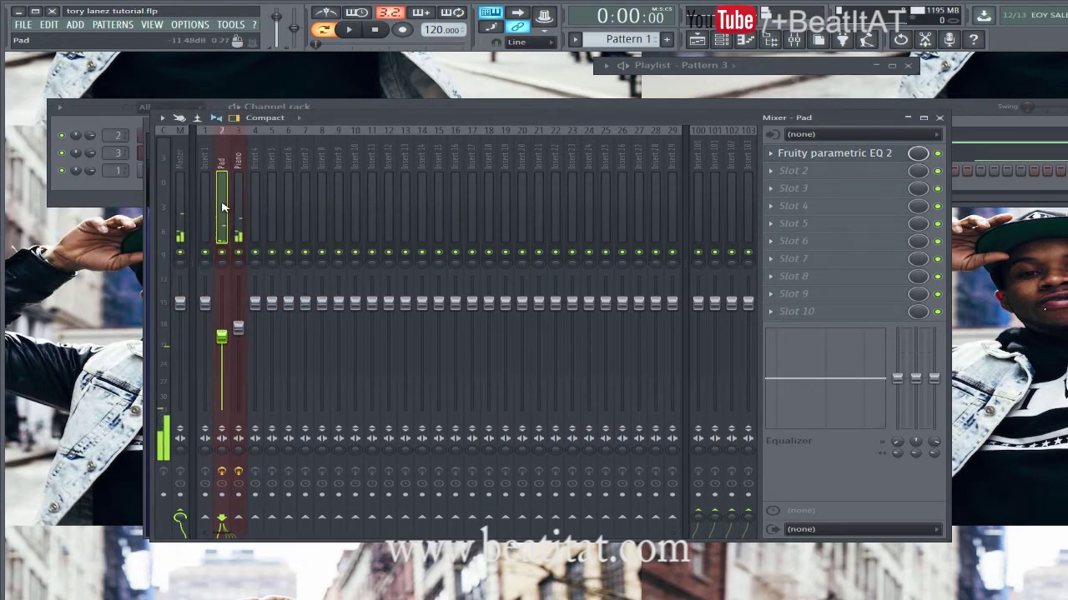
{"action": "left_click", "coordinate": [876, 154]}
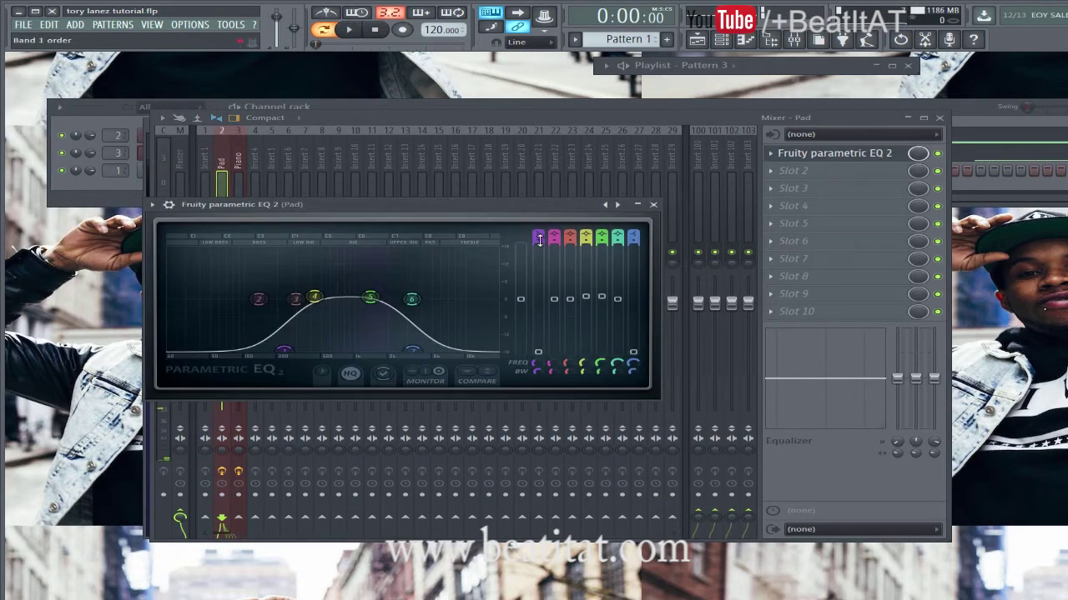
{"action": "left_click_drag", "start_coordinate": [539, 236], "coordinate": [541, 244]}
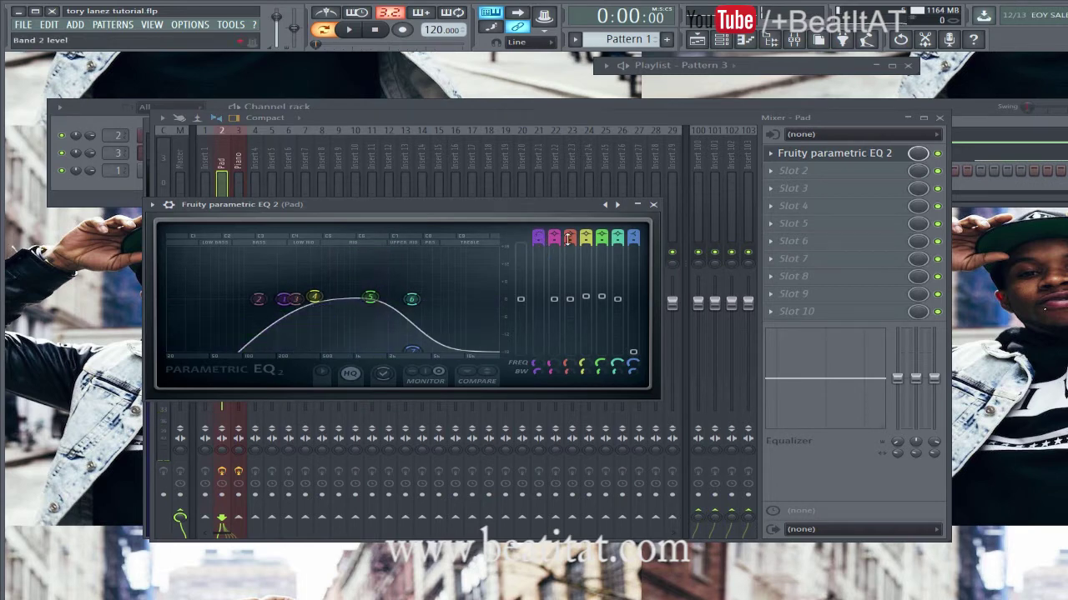
{"action": "mouse_move", "coordinate": [628, 237]}
{"action": "left_mouse_down"}
{"action": "mouse_move", "coordinate": [629, 260]}
{"action": "mouse_move", "coordinate": [634, 233]}
{"action": "left_mouse_up"}
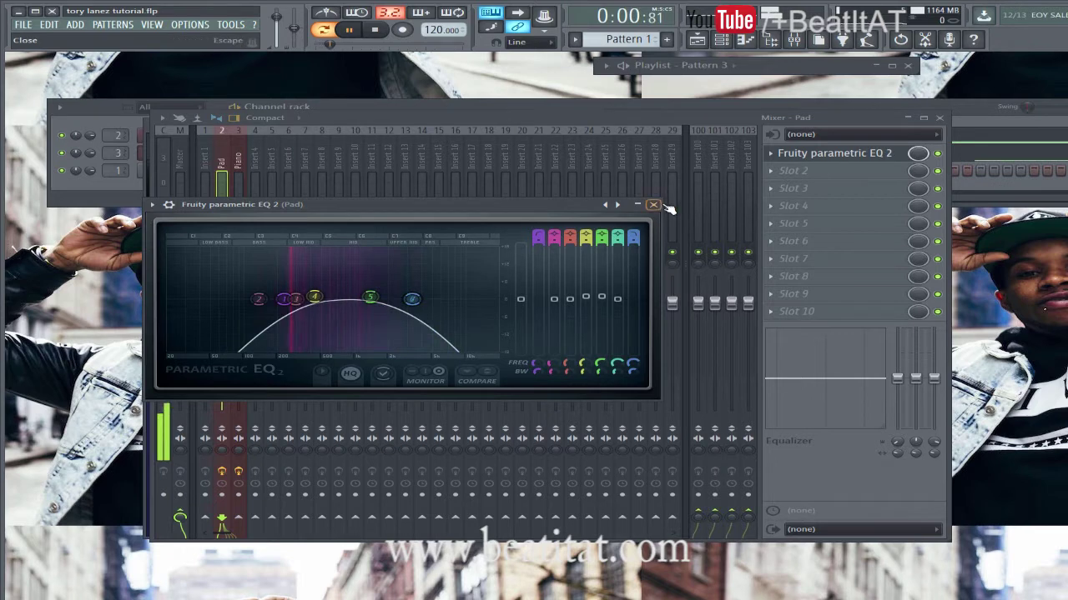
{"action": "left_click", "coordinate": [653, 204]}
Select the Piano mixer track, stop playback, and open the AT Sound Kit 1 folder in the sample browser
{"action": "left_click", "coordinate": [241, 333]}
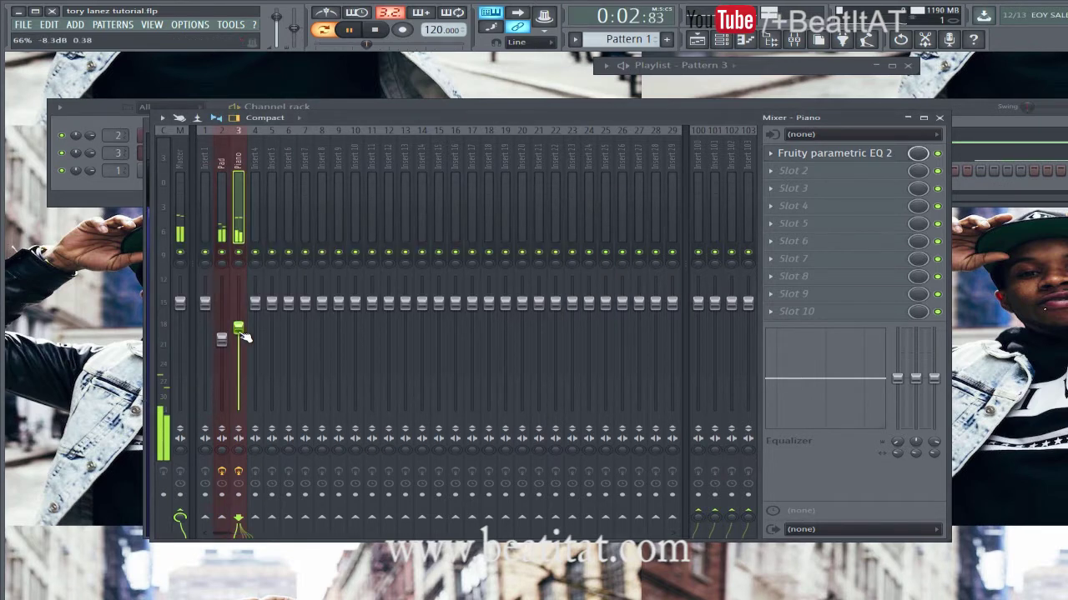
{"action": "left_click", "coordinate": [98, 206]}
{"action": "key", "text": "space"}
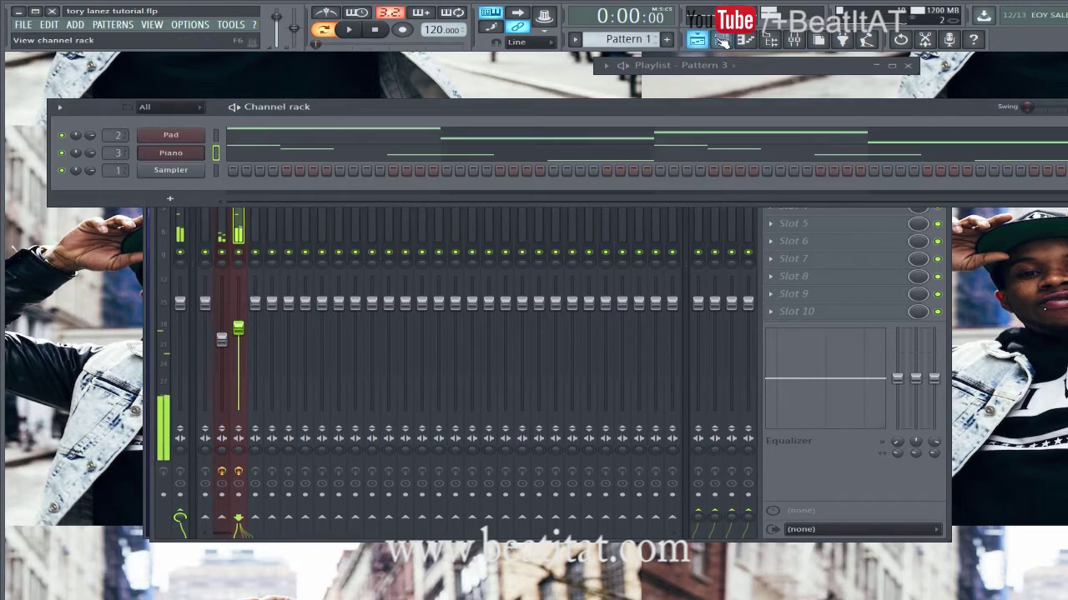
{"action": "left_click", "coordinate": [763, 42]}
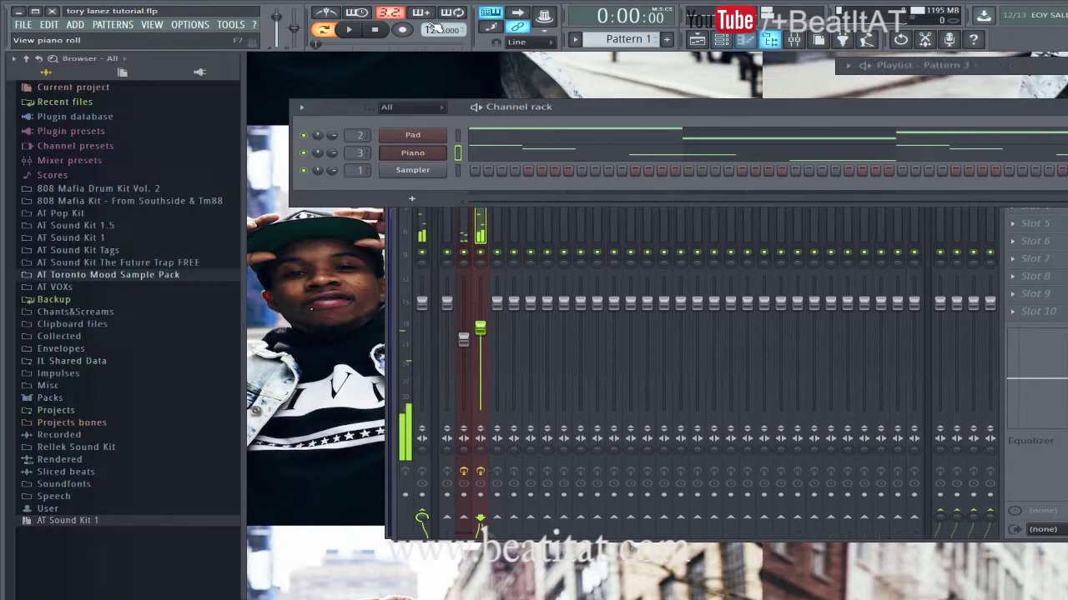
{"action": "left_click", "coordinate": [123, 238]}
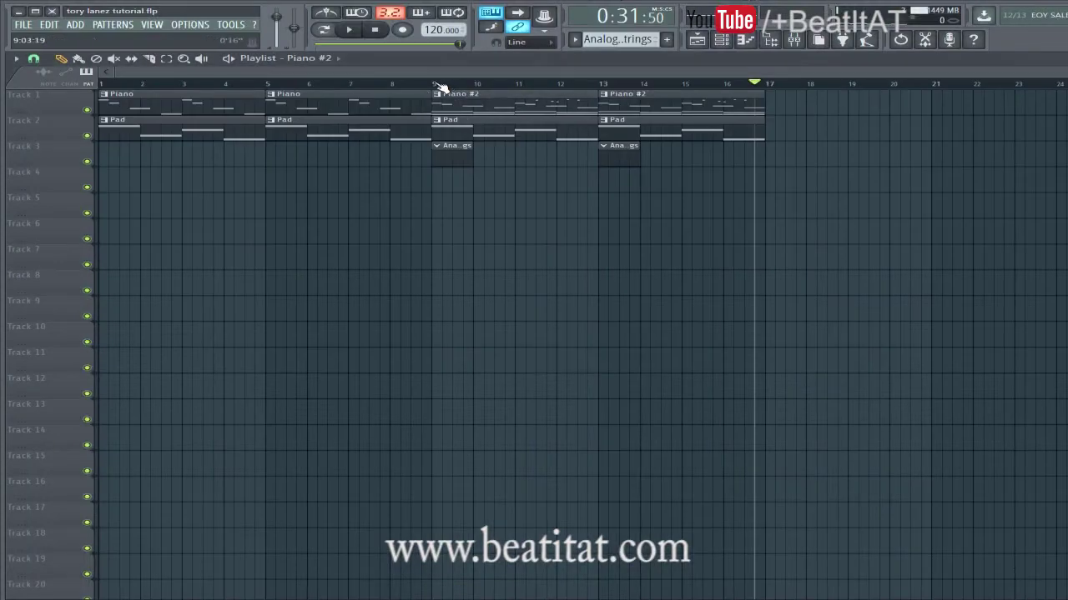
Set the song position to bar 9, select the Analog Strings pattern, and open the Analog Strings channel's piano roll
{"action": "left_click", "coordinate": [435, 84]}
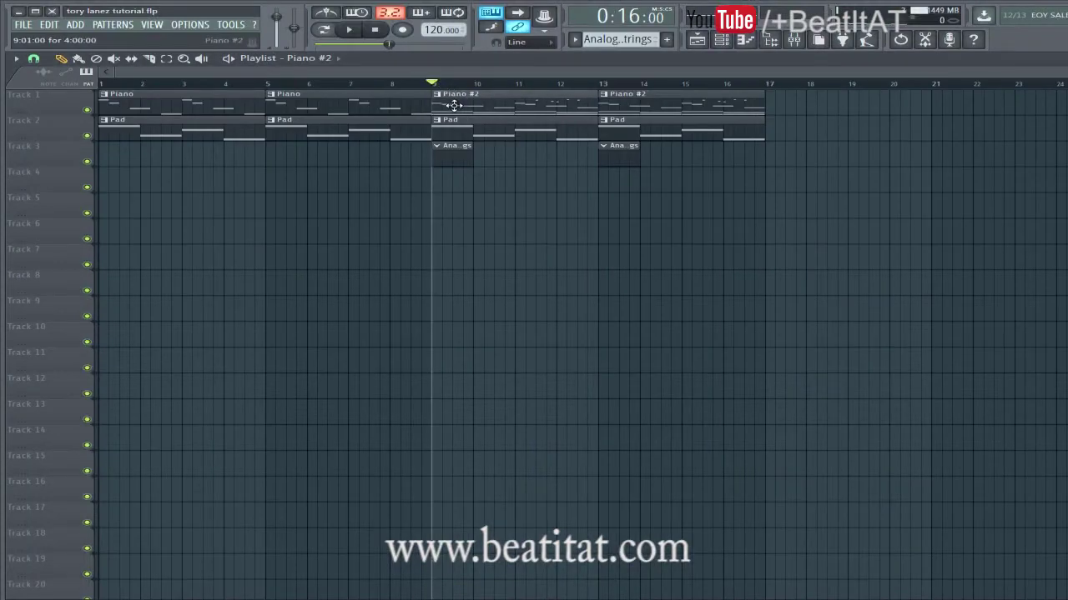
{"action": "double_click", "coordinate": [439, 105]}
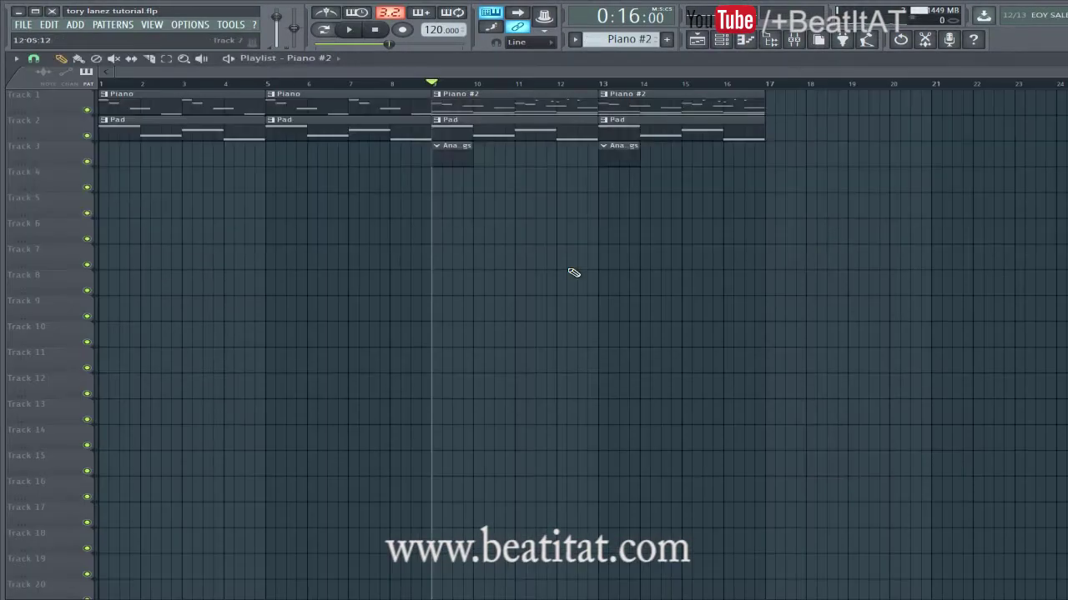
{"action": "double_click", "coordinate": [443, 159]}
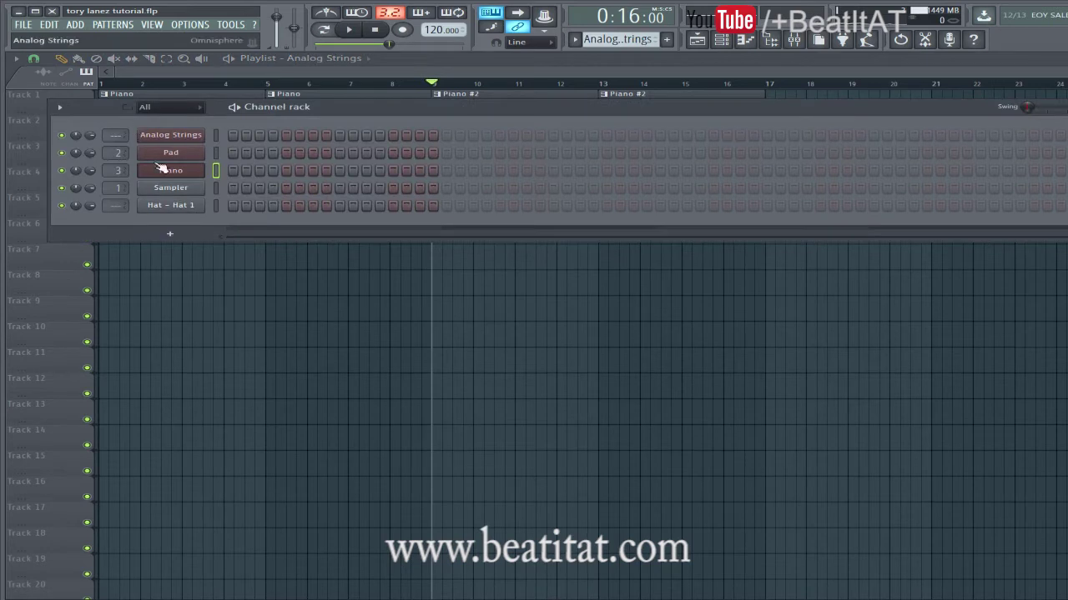
{"action": "right_click", "coordinate": [211, 185]}
{"action": "left_click", "coordinate": [250, 188]}
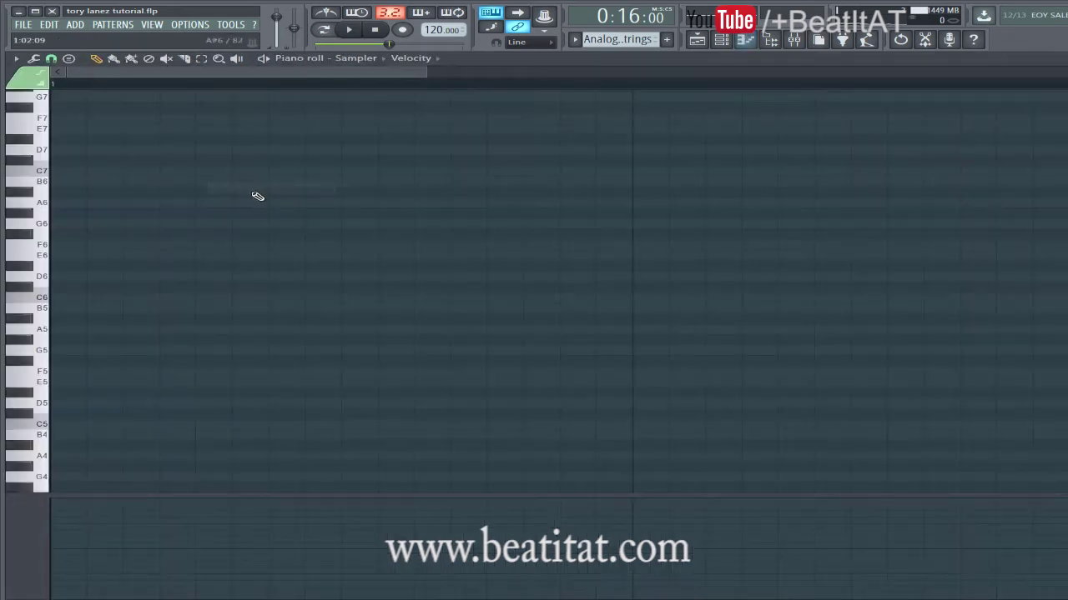
{"action": "key", "text": "F6"}
{"action": "right_click", "coordinate": [208, 134]}
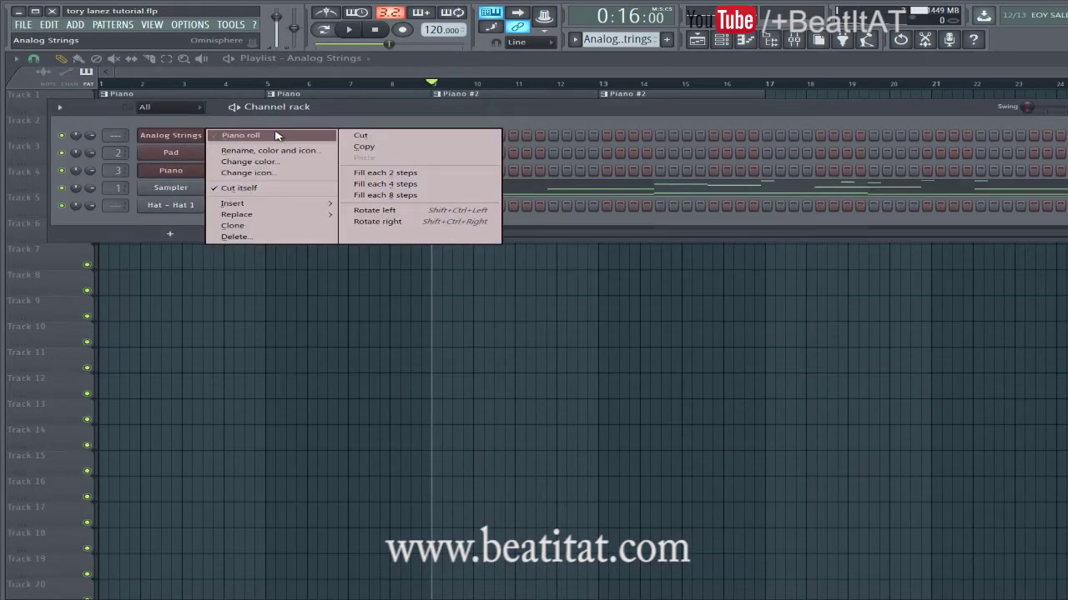
{"action": "left_click", "coordinate": [249, 135]}
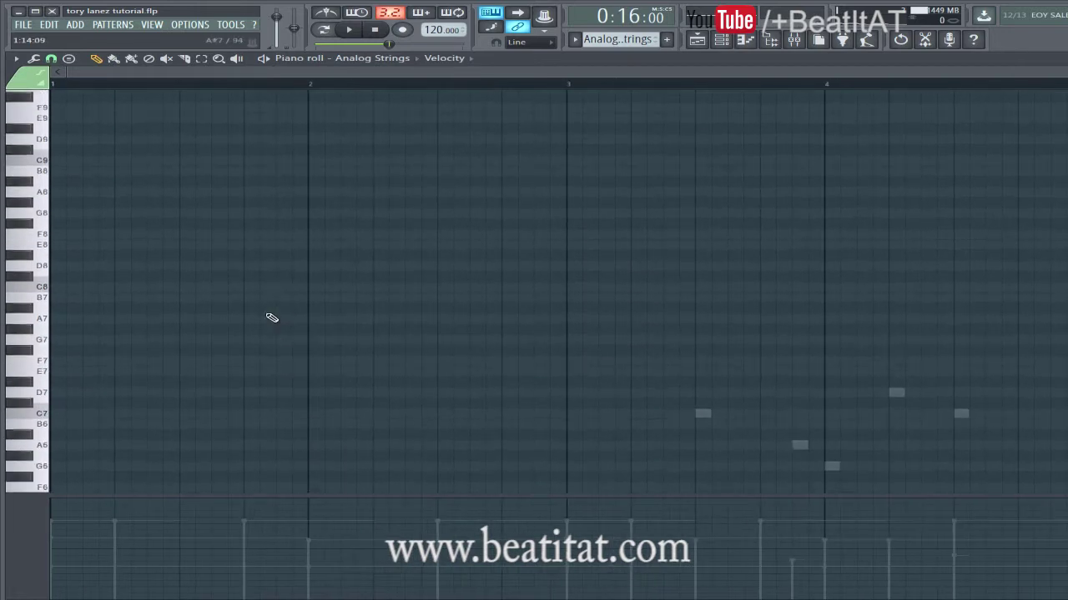
Draw D#4 and G3 notes lasting the whole of bar 1 in the Analog Strings part
{"action": "scroll", "coordinate": [183, 302], "scroll_direction": "down", "scroll_amount": 3}
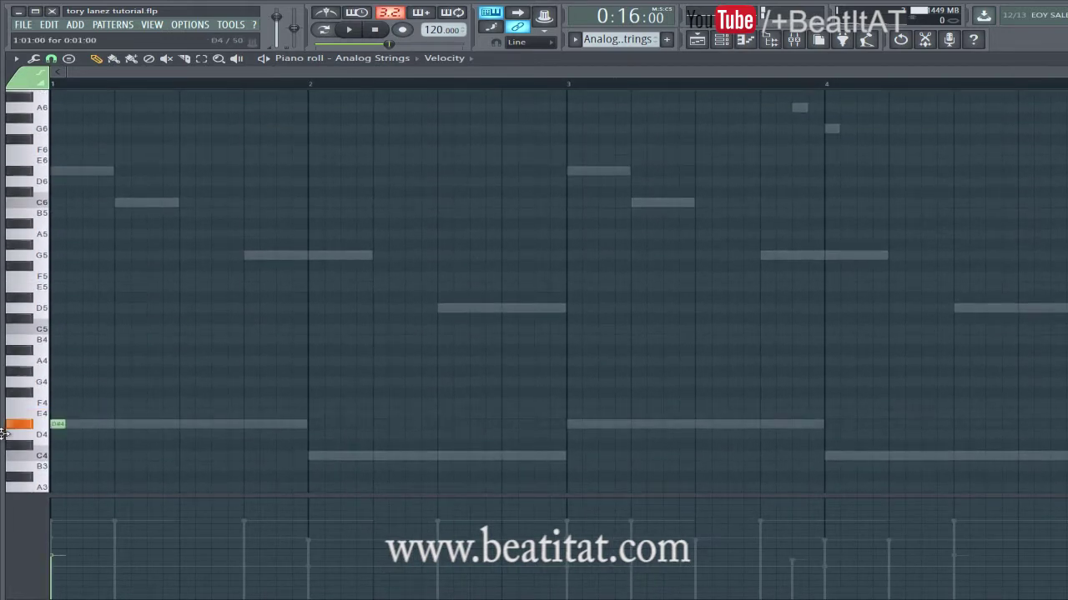
{"action": "key", "text": "space"}
{"action": "left_click_drag", "start_coordinate": [85, 430], "coordinate": [303, 448]}
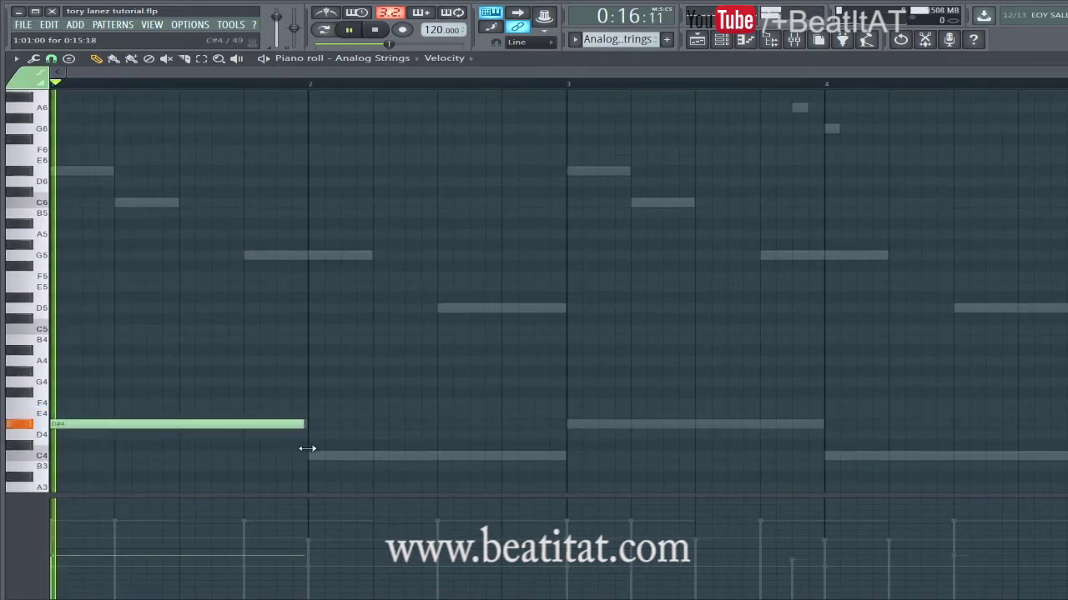
{"action": "key", "text": "space"}
{"action": "scroll", "coordinate": [281, 447], "scroll_direction": "down", "scroll_amount": 4}
{"action": "key", "text": "space"}
{"action": "left_click_drag", "start_coordinate": [77, 424], "coordinate": [56, 413]}
{"action": "key", "text": "space"}
{"action": "key", "text": "space"}
{"action": "key", "text": "space"}
{"action": "scroll", "coordinate": [200, 308], "scroll_direction": "up", "scroll_amount": 2}
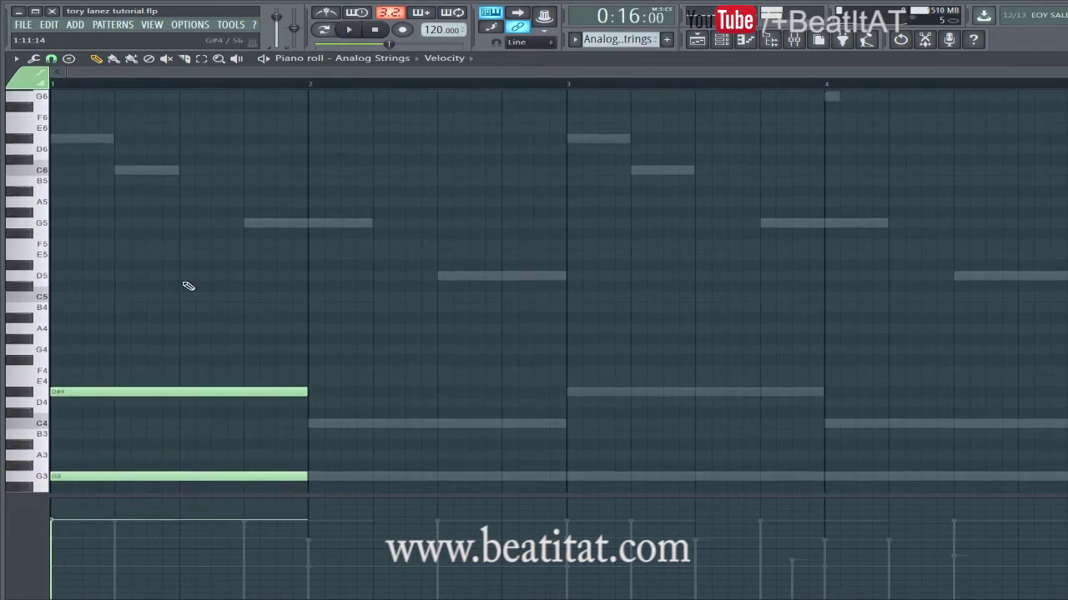
Add a one-beat C6 note on beat 2 of bar 1 and try a G#5 note after it
{"action": "left_click", "coordinate": [125, 172]}
{"action": "key", "text": "space"}
{"action": "left_click_drag", "start_coordinate": [370, 172], "coordinate": [172, 189]}
{"action": "key", "text": "space"}
{"action": "left_click", "coordinate": [200, 212]}
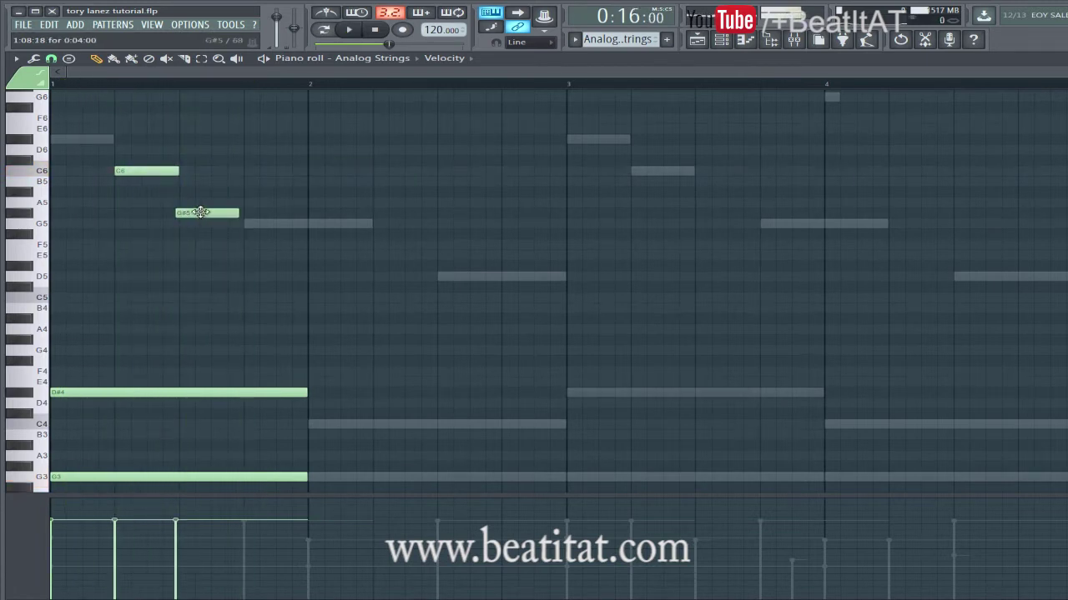
{"action": "left_click", "coordinate": [264, 60]}
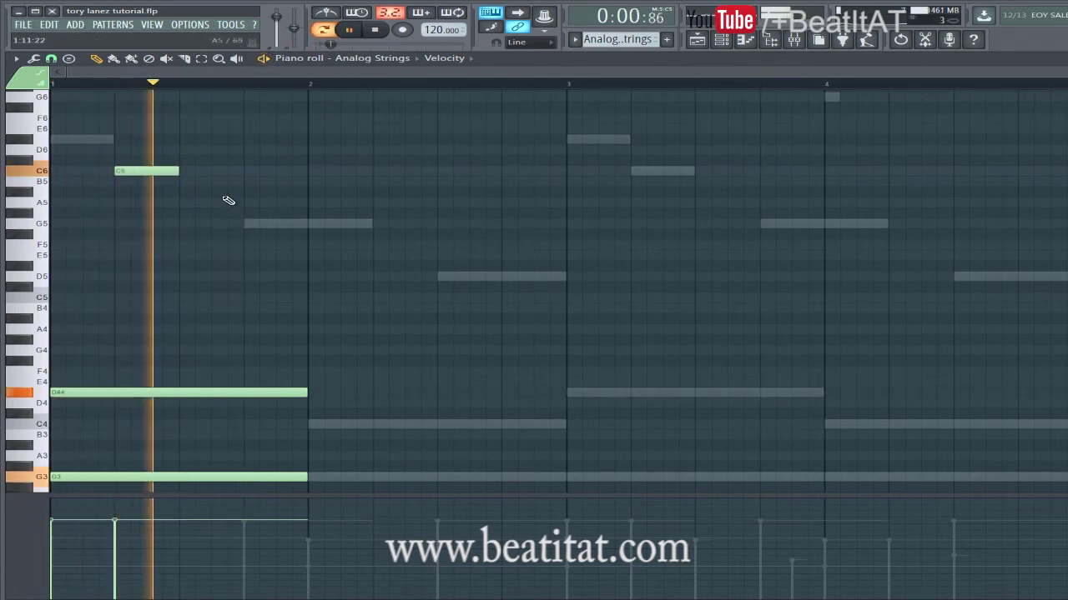
Try a one-beat F6 note after the C6 note in bar 1 and delete it
{"action": "scroll", "coordinate": [221, 187], "scroll_direction": "up", "scroll_amount": 2}
{"action": "key", "text": "space"}
{"action": "left_click", "coordinate": [188, 138]}
{"action": "left_click_drag", "start_coordinate": [186, 137], "coordinate": [184, 151]}
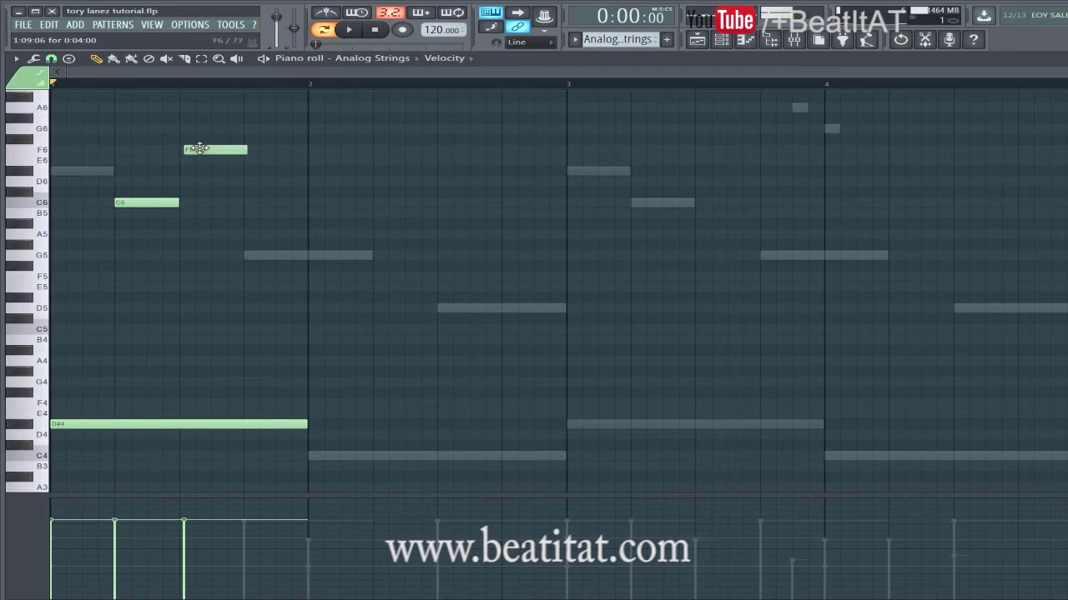
{"action": "right_click", "coordinate": [199, 149]}
Draw C4 and G3 notes lasting the whole of bar 2
{"action": "scroll", "coordinate": [338, 221], "scroll_direction": "down", "scroll_amount": 8}
{"action": "key", "text": "space"}
{"action": "key", "text": "space"}
{"action": "scroll", "coordinate": [317, 321], "scroll_direction": "up", "scroll_amount": 1}
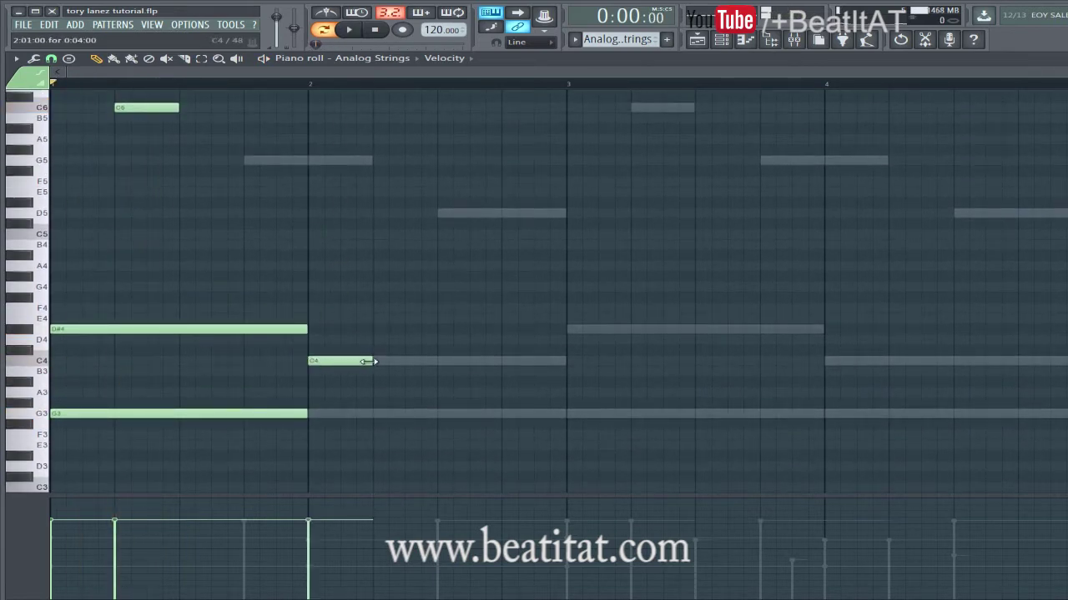
{"action": "left_click", "coordinate": [350, 413]}
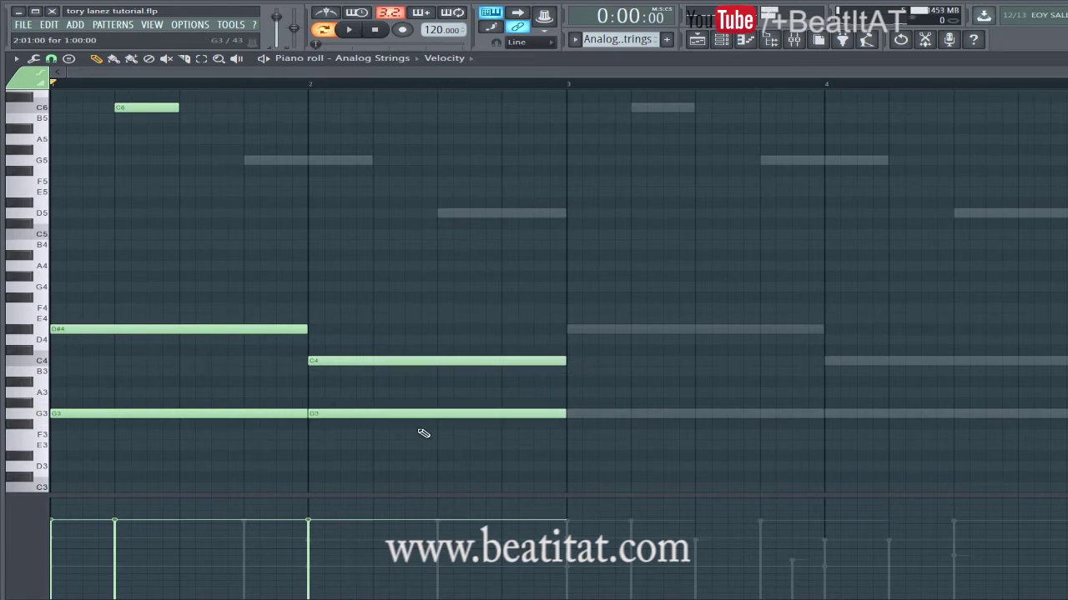
Draw two full-length notes in bar 3, trying different pitches by ear and setting them to E3 and G#3
{"action": "left_click", "coordinate": [576, 446]}
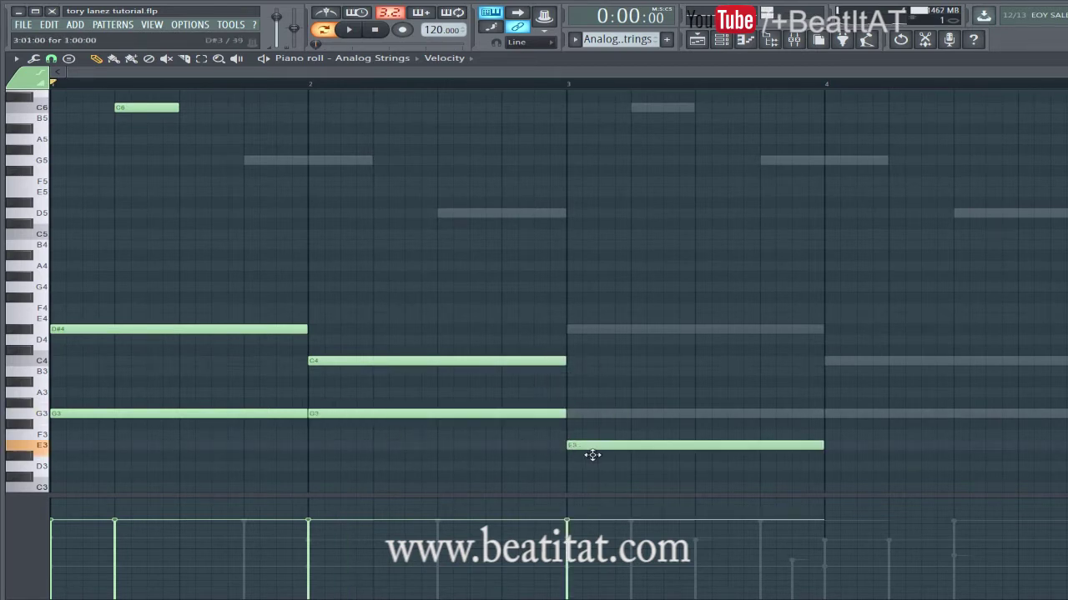
{"action": "left_click_drag", "start_coordinate": [592, 455], "coordinate": [591, 459]}
{"action": "key", "text": "space"}
{"action": "left_click", "coordinate": [584, 390]}
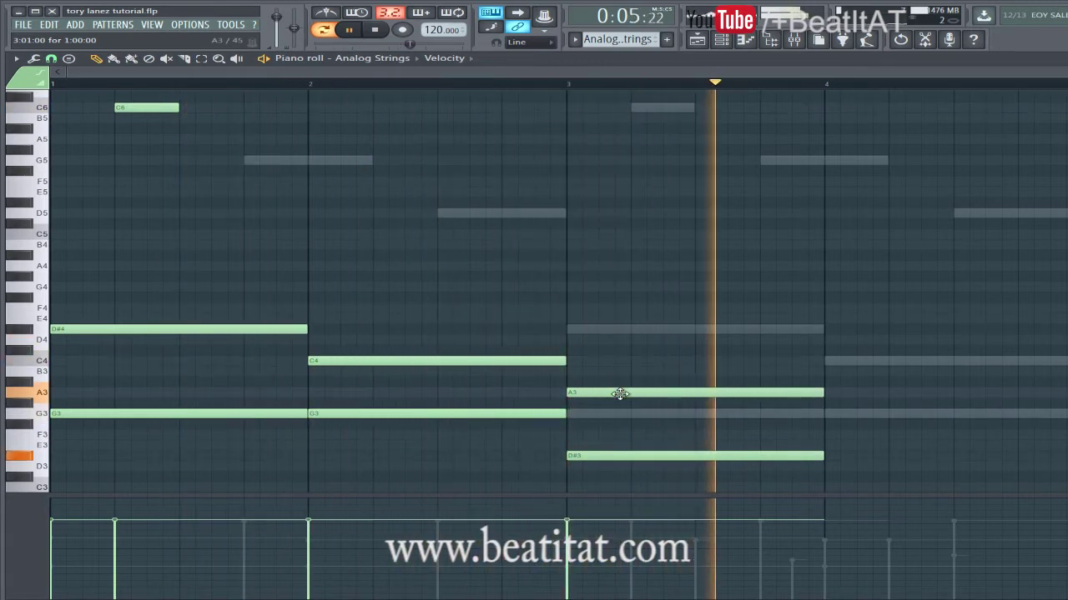
{"action": "key", "text": "space"}
{"action": "left_click_drag", "start_coordinate": [613, 393], "coordinate": [607, 406]}
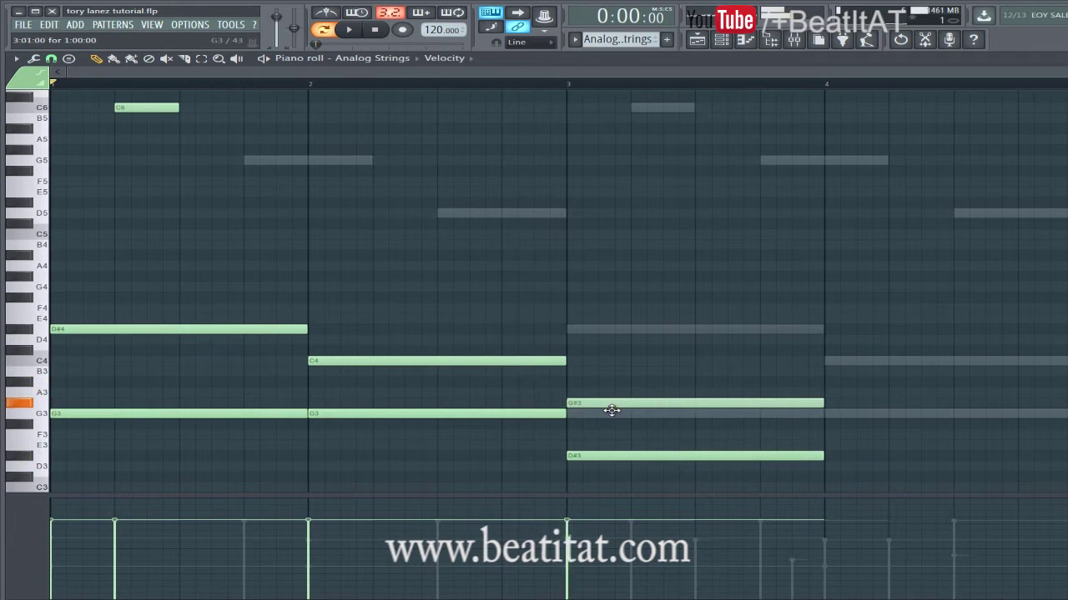
{"action": "left_click_drag", "start_coordinate": [611, 444], "coordinate": [610, 442]}
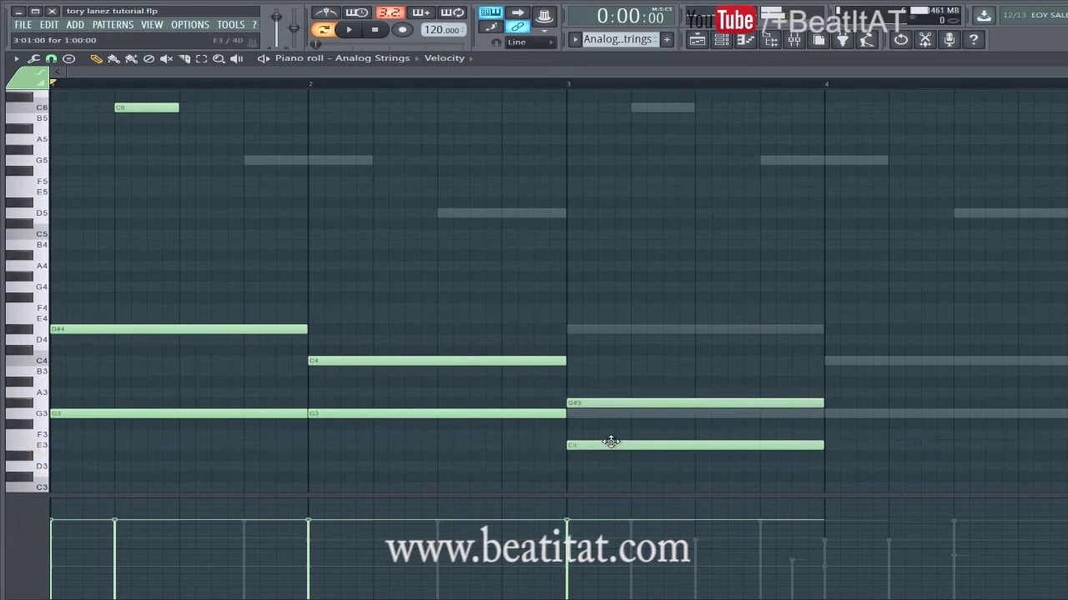
Select the chord notes in bars 1 to 3, shorten each to 0:14:12, and lower their velocity
{"action": "left_click_drag", "start_coordinate": [868, 243], "coordinate": [298, 489]}
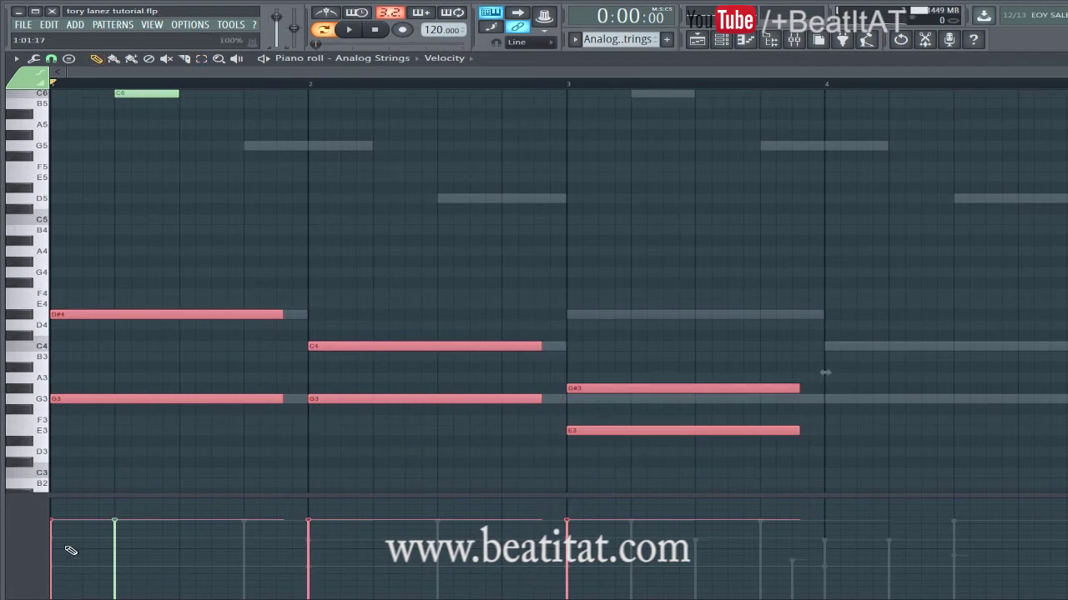
{"action": "left_click_drag", "start_coordinate": [60, 549], "coordinate": [776, 565]}
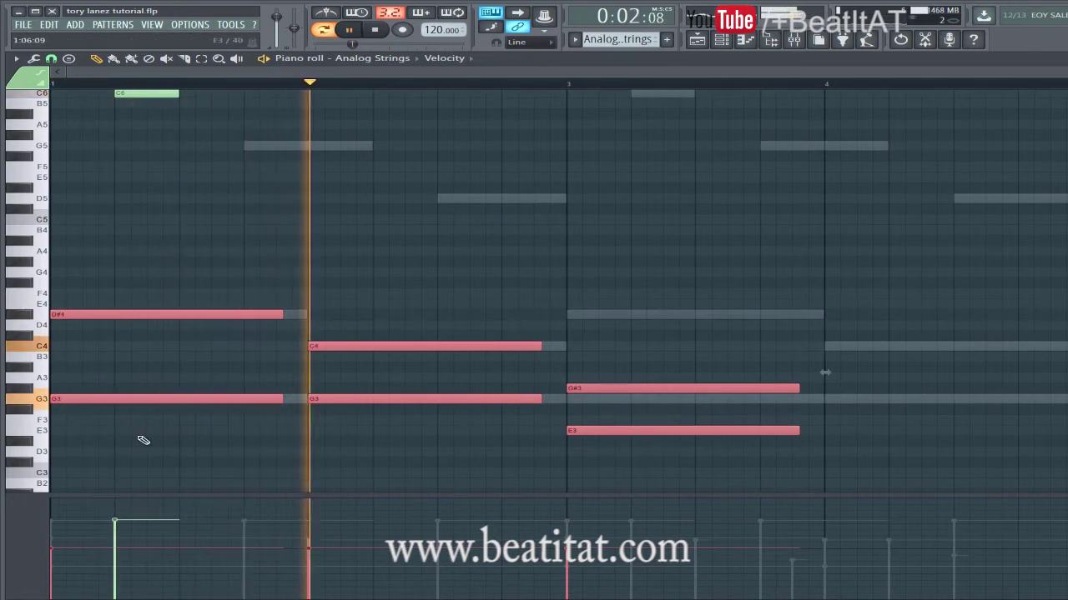
{"action": "left_click", "coordinate": [403, 468]}
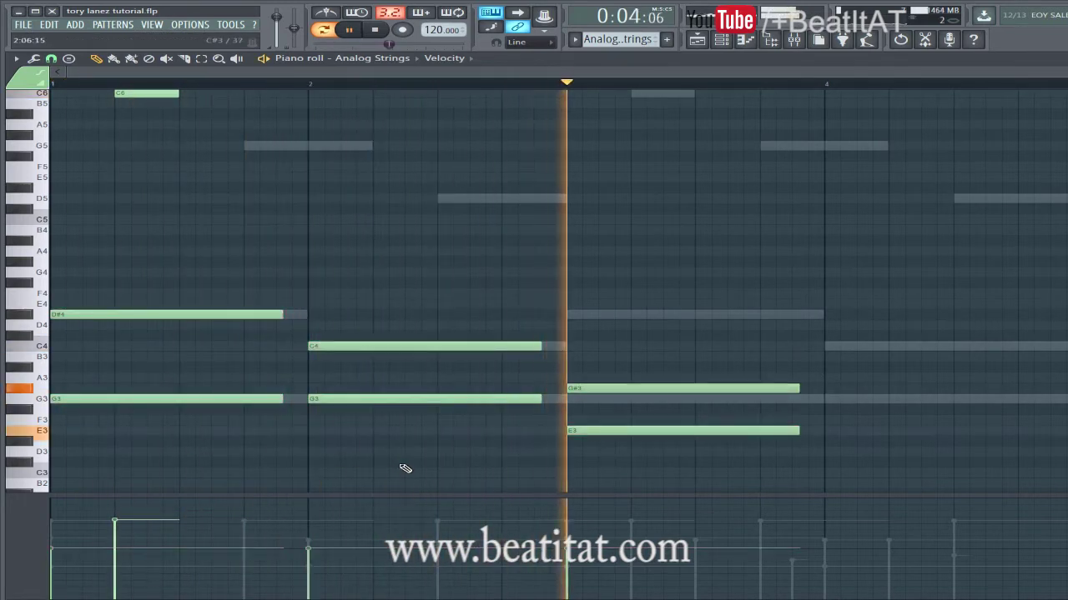
{"action": "key", "text": "space"}
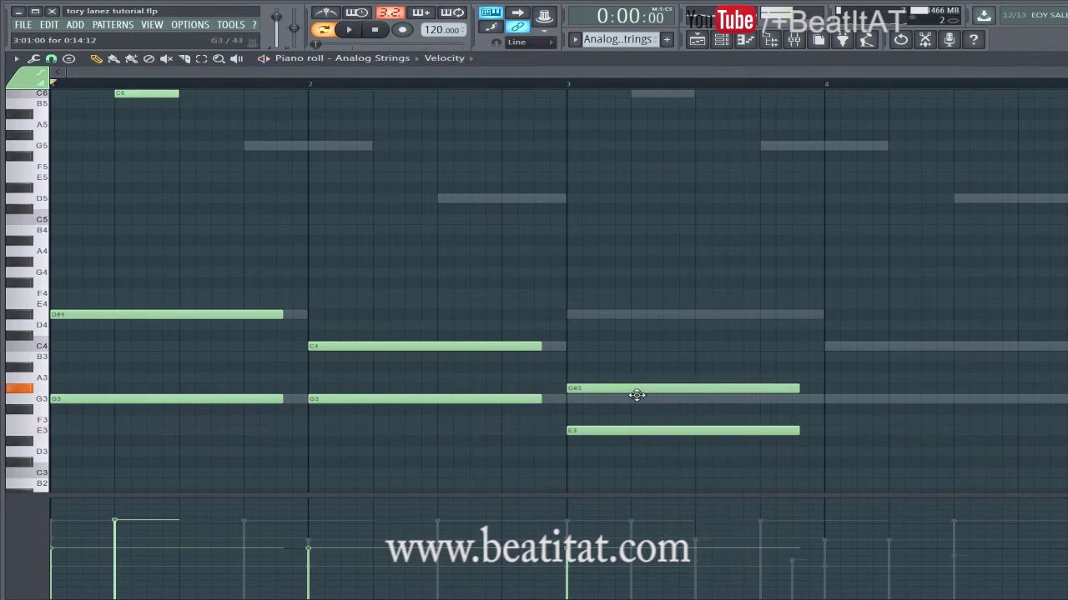
Move the G#3 note in bar 3 down to G3 and play back the chords from bars 3 and 2
{"action": "left_click_drag", "start_coordinate": [637, 394], "coordinate": [637, 403]}
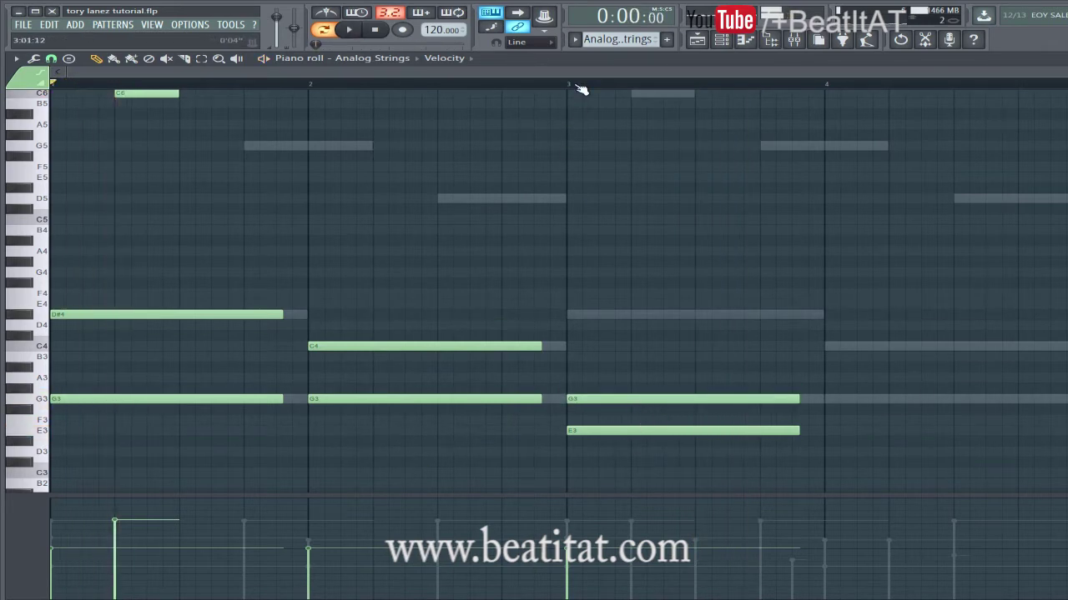
{"action": "left_click", "coordinate": [577, 87]}
{"action": "key", "text": "space"}
{"action": "key", "text": "space"}
{"action": "key", "text": "space"}
{"action": "left_click", "coordinate": [320, 86]}
{"action": "key", "text": "space"}
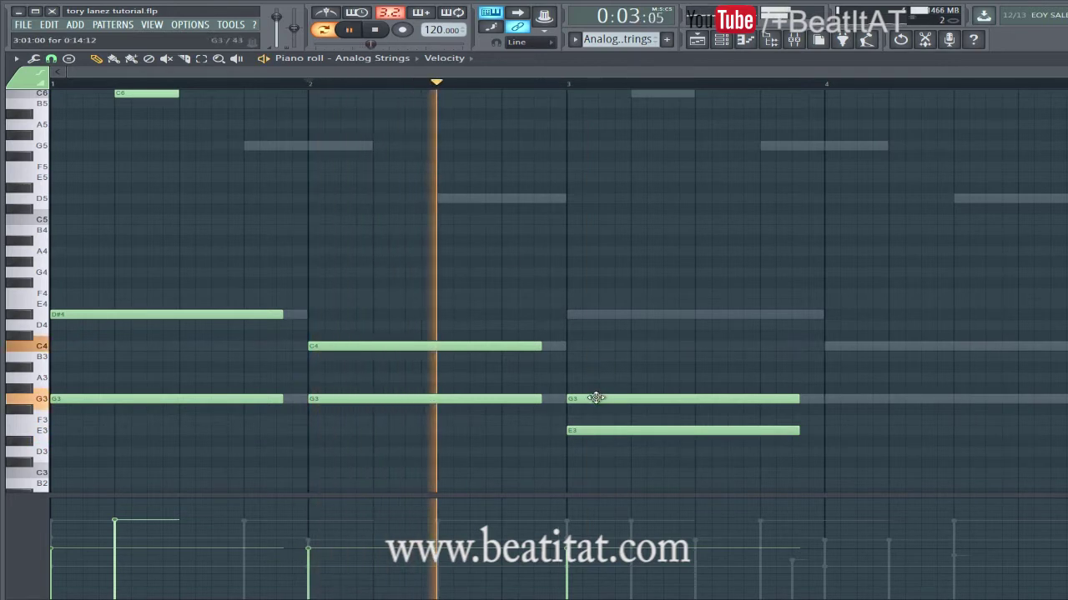
Raise the two notes in bar 3 to A#3 and F3 and play back the chords from bar 2
{"action": "key", "text": "space"}
{"action": "left_click_drag", "start_coordinate": [595, 399], "coordinate": [595, 360]}
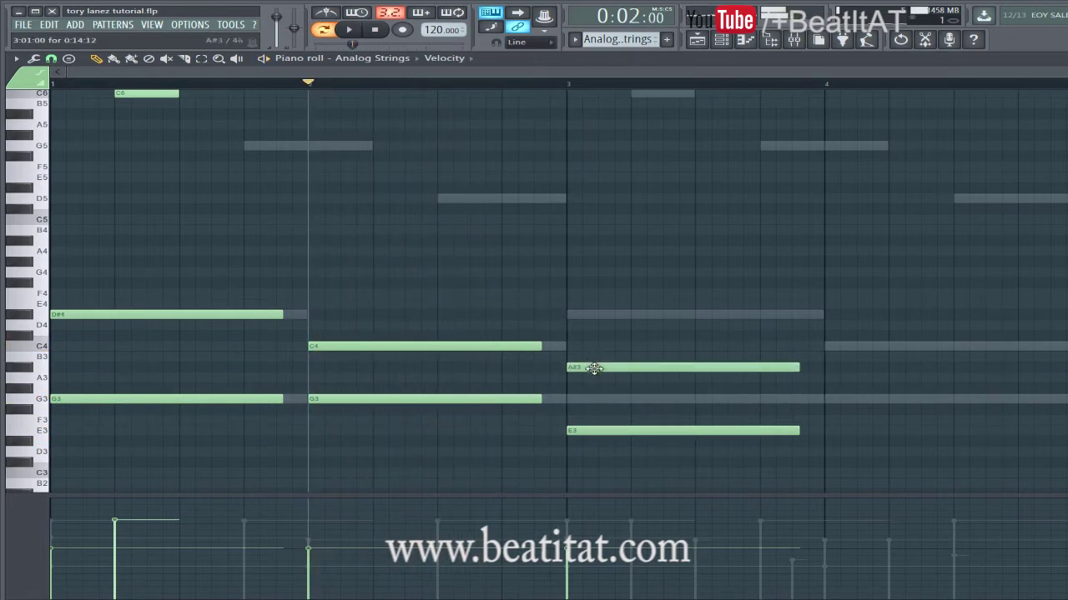
{"action": "mouse_move", "coordinate": [597, 432]}
{"action": "left_mouse_down"}
{"action": "mouse_move", "coordinate": [596, 409]}
{"action": "mouse_move", "coordinate": [595, 422]}
{"action": "left_mouse_up"}
{"action": "key", "text": "space"}
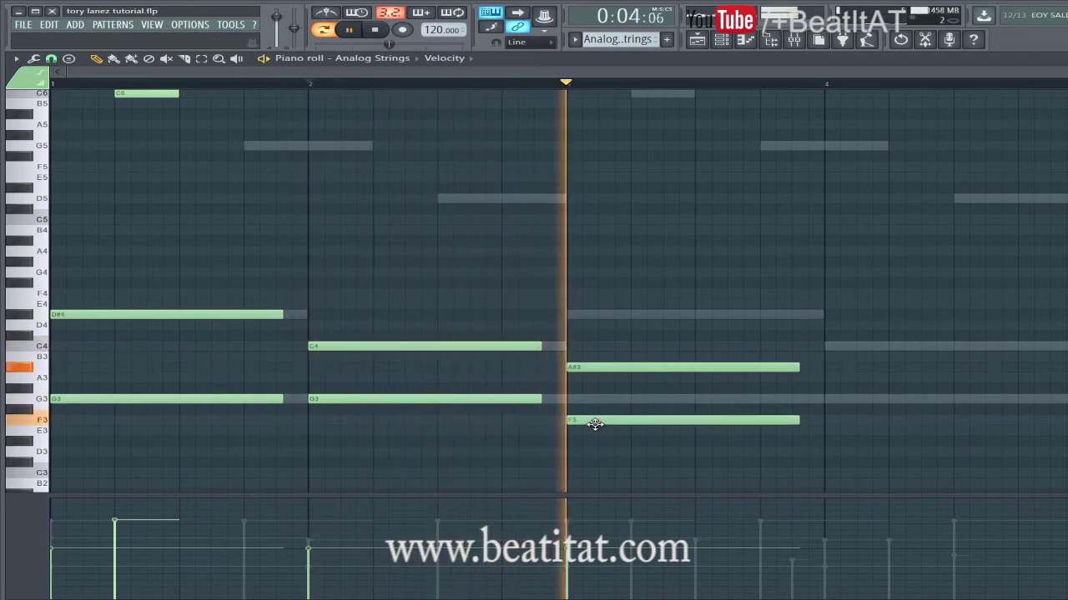
{"action": "key", "text": "space"}
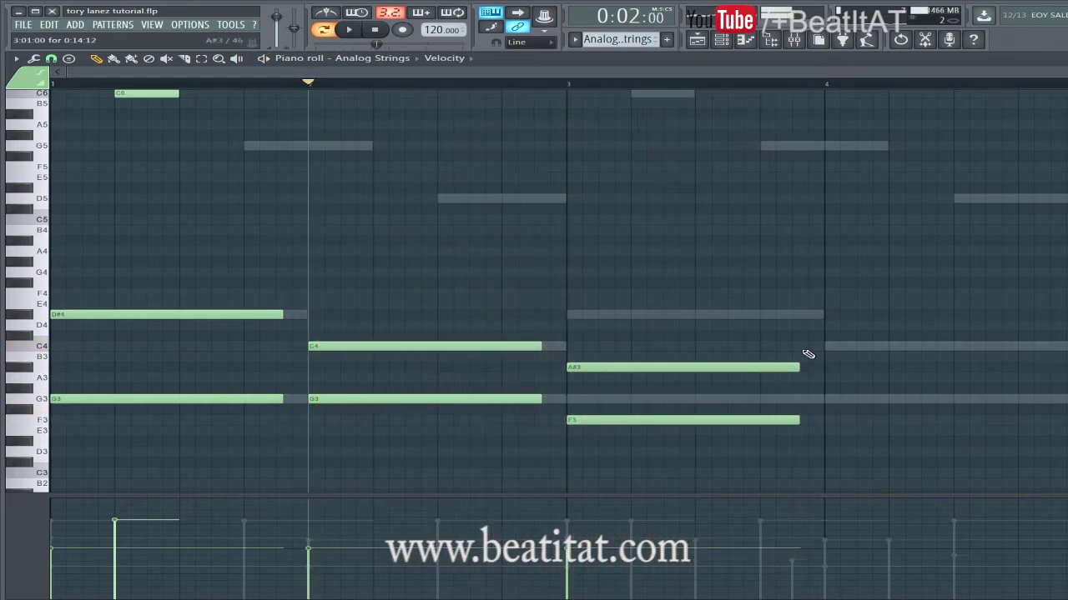
Draw D4 and A#3 notes lasting 0:14:12 at the start of bar 4 and play back the chords
{"action": "left_click", "coordinate": [830, 316]}
{"action": "mouse_move", "coordinate": [834, 316]}
{"action": "left_mouse_down"}
{"action": "mouse_move", "coordinate": [832, 344]}
{"action": "mouse_move", "coordinate": [834, 325]}
{"action": "left_mouse_up"}
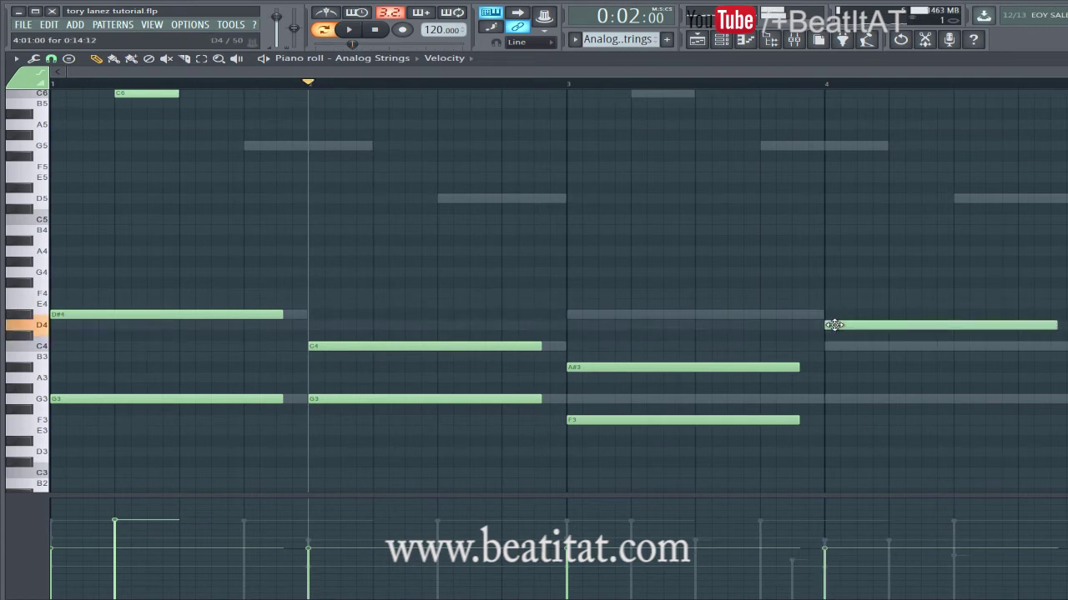
{"action": "mouse_move", "coordinate": [835, 370]}
{"action": "left_mouse_down"}
{"action": "mouse_move", "coordinate": [818, 383]}
{"action": "mouse_move", "coordinate": [828, 364]}
{"action": "left_mouse_up"}
{"action": "key", "text": "space"}
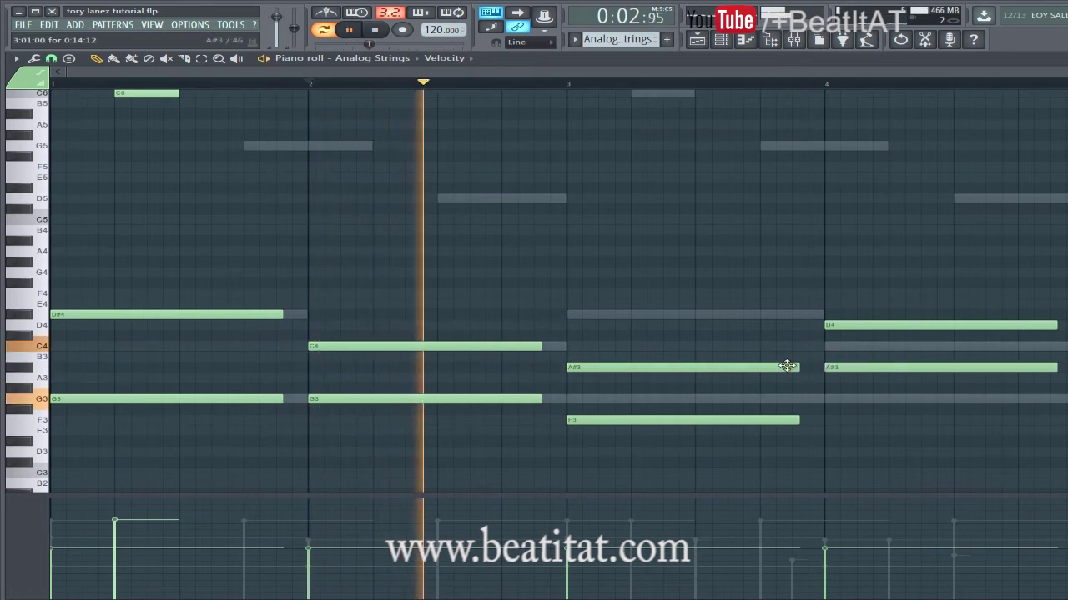
Add one-beat melody notes, D5 on the last beat of bar 2 and C6 on the second beat of bar 3
{"action": "scroll", "coordinate": [589, 182], "scroll_direction": "up", "scroll_amount": 3}
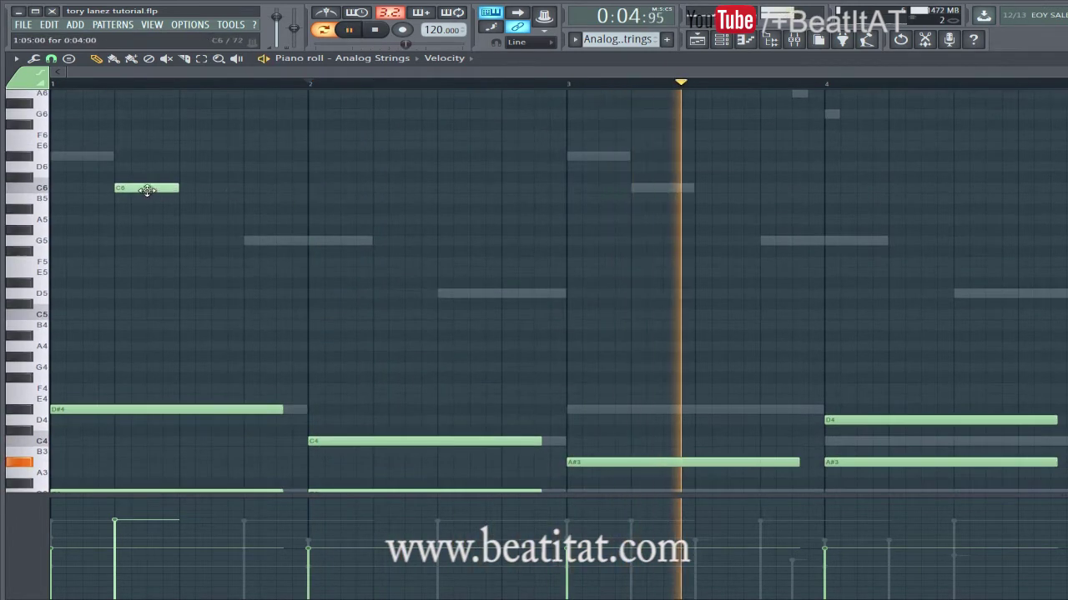
{"action": "mouse_move", "coordinate": [211, 188]}
{"action": "left_mouse_down"}
{"action": "mouse_move", "coordinate": [404, 246]}
{"action": "mouse_move", "coordinate": [469, 297]}
{"action": "mouse_move", "coordinate": [543, 305]}
{"action": "left_mouse_up"}
{"action": "left_click_drag", "start_coordinate": [658, 177], "coordinate": [668, 194]}
{"action": "key", "text": "space"}
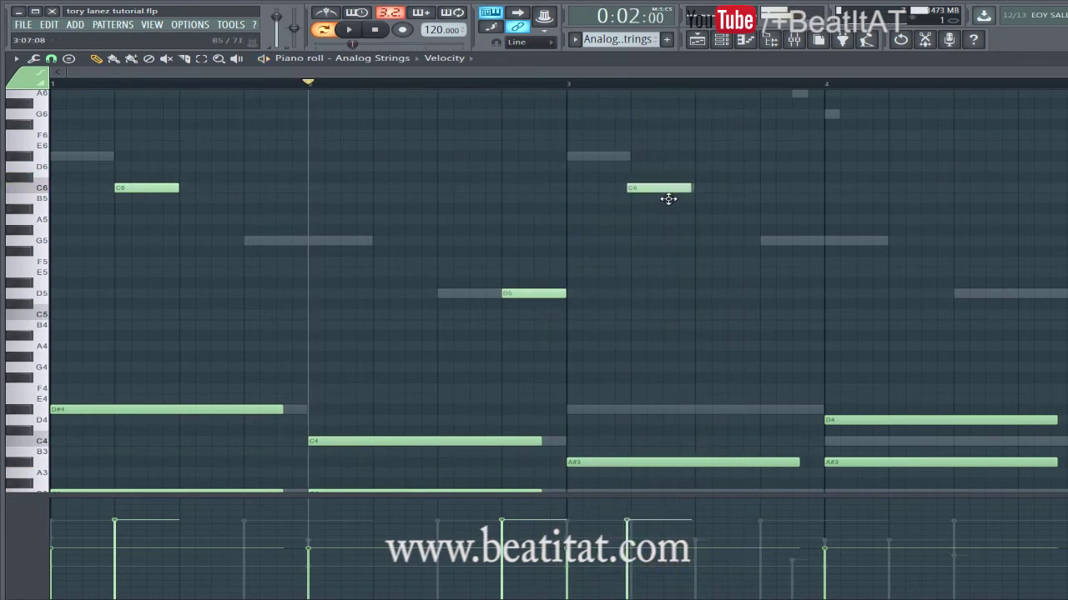
Add one-beat melody notes D#6 on bar 3's last beat, G5 on bar 4's first beat and D5 on bar 4's last beat
{"action": "scroll", "coordinate": [712, 203], "scroll_direction": "up", "scroll_amount": 4}
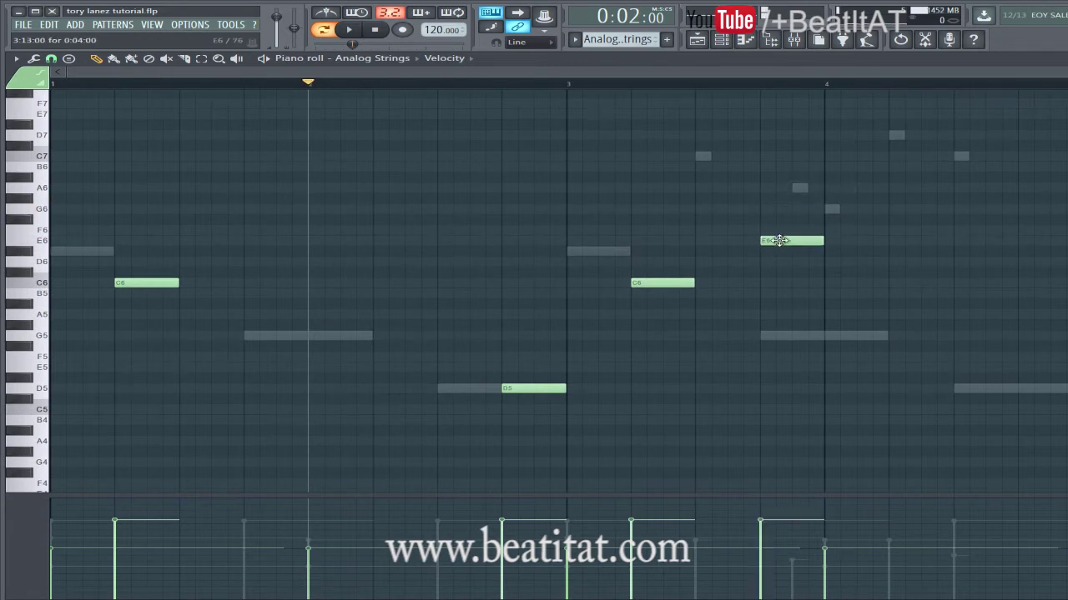
{"action": "left_click_drag", "start_coordinate": [778, 264], "coordinate": [786, 249]}
{"action": "key", "text": "space"}
{"action": "scroll", "coordinate": [881, 286], "scroll_direction": "down", "scroll_amount": 7}
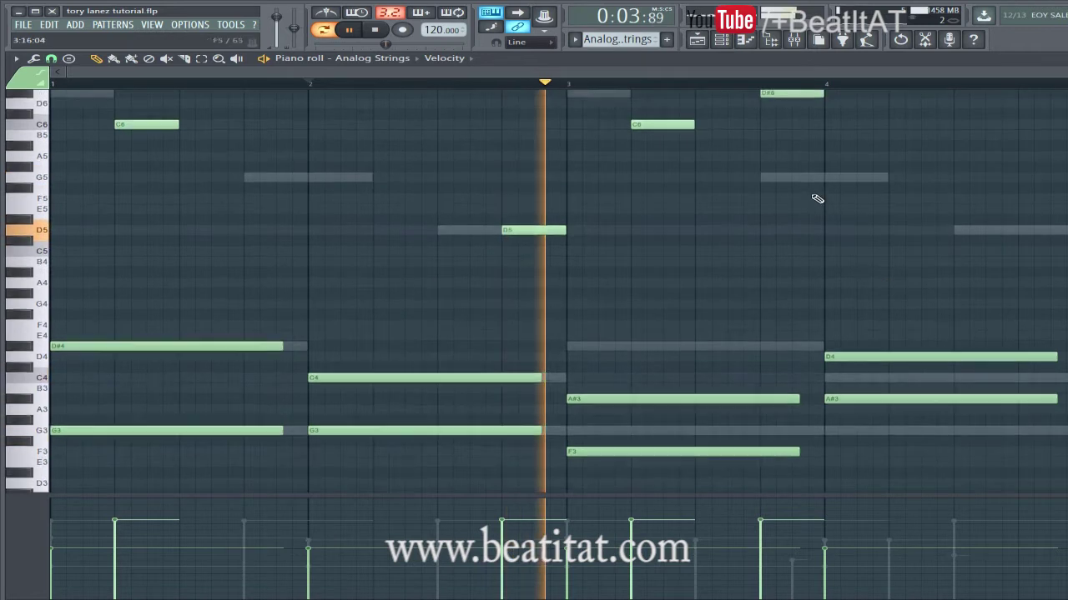
{"action": "left_click", "coordinate": [831, 179]}
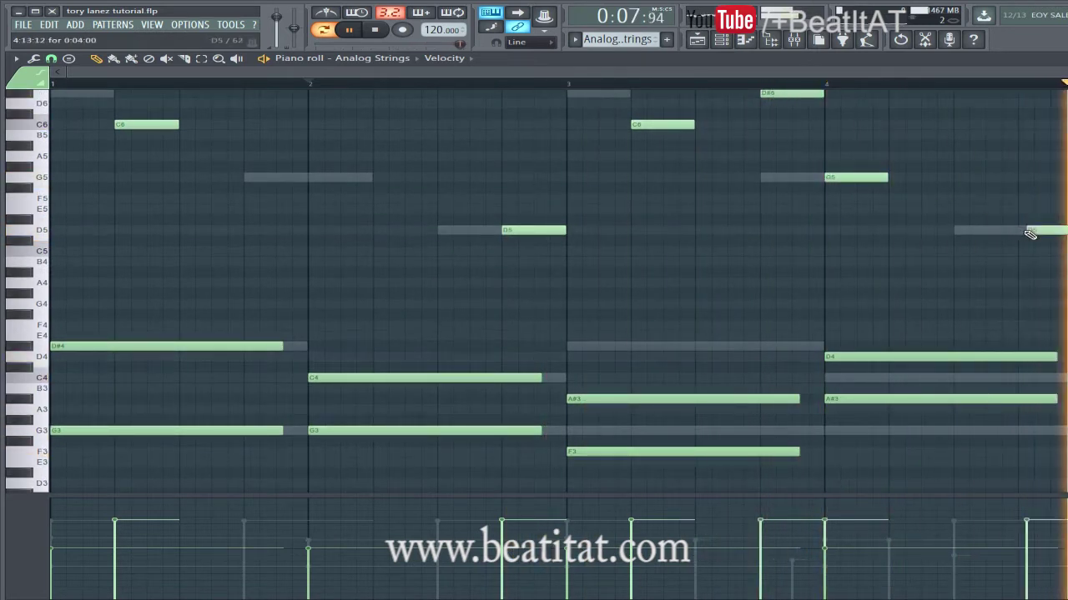
Delete all notes from the Sampler channel in the Analog Strings pattern
{"action": "key", "text": "F7"}
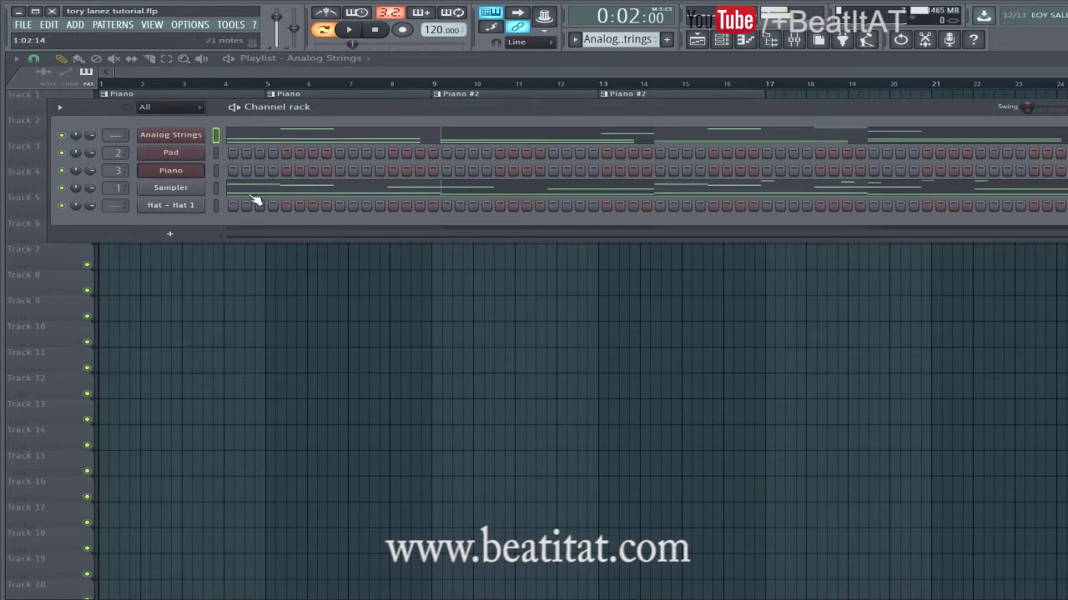
{"action": "left_click", "coordinate": [268, 192]}
{"action": "key", "text": "F7"}
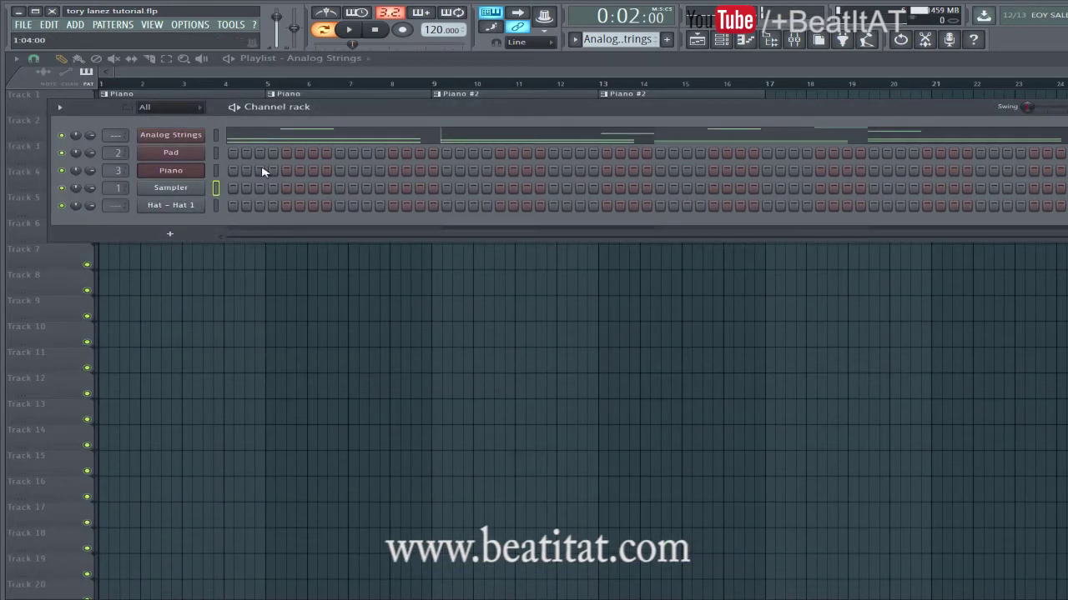
Route the Analog Strings channel to mixer track 4, close its instrument and return to the playlist
{"action": "left_click", "coordinate": [171, 135]}
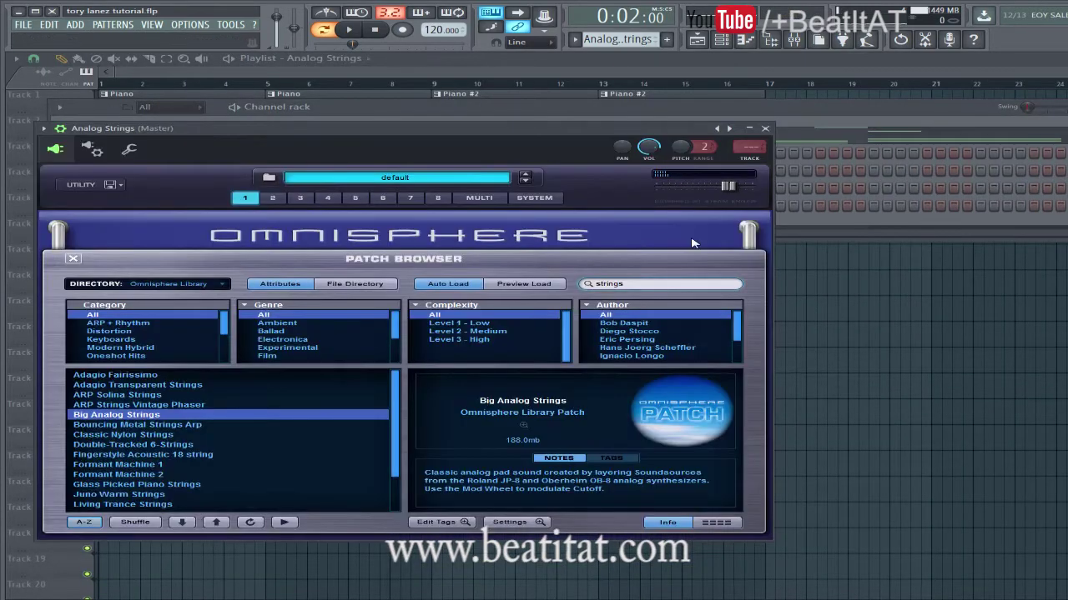
{"action": "left_click", "coordinate": [751, 160]}
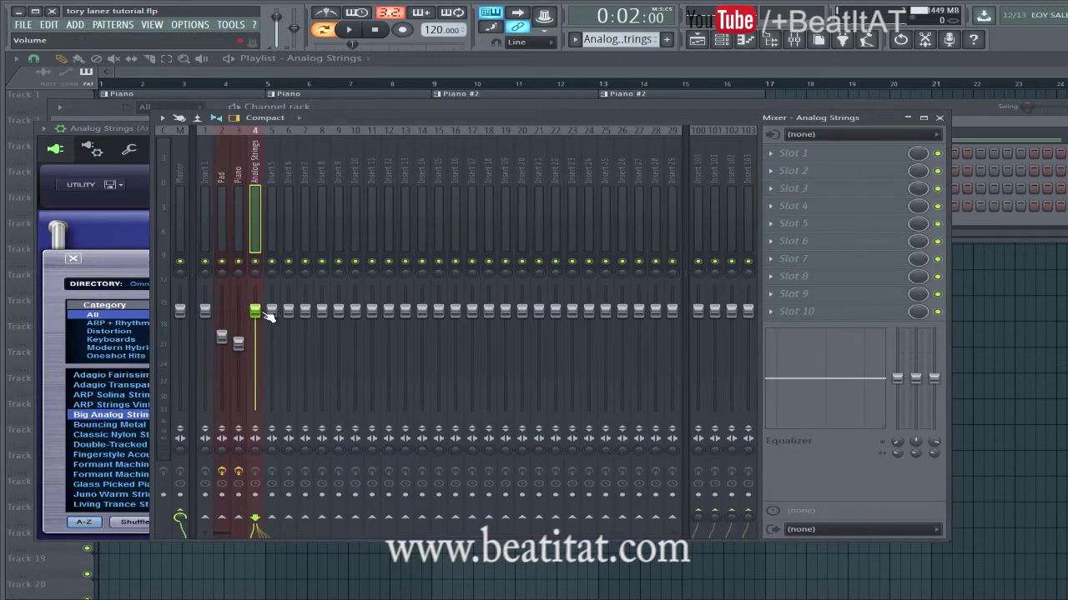
{"action": "left_click", "coordinate": [144, 172]}
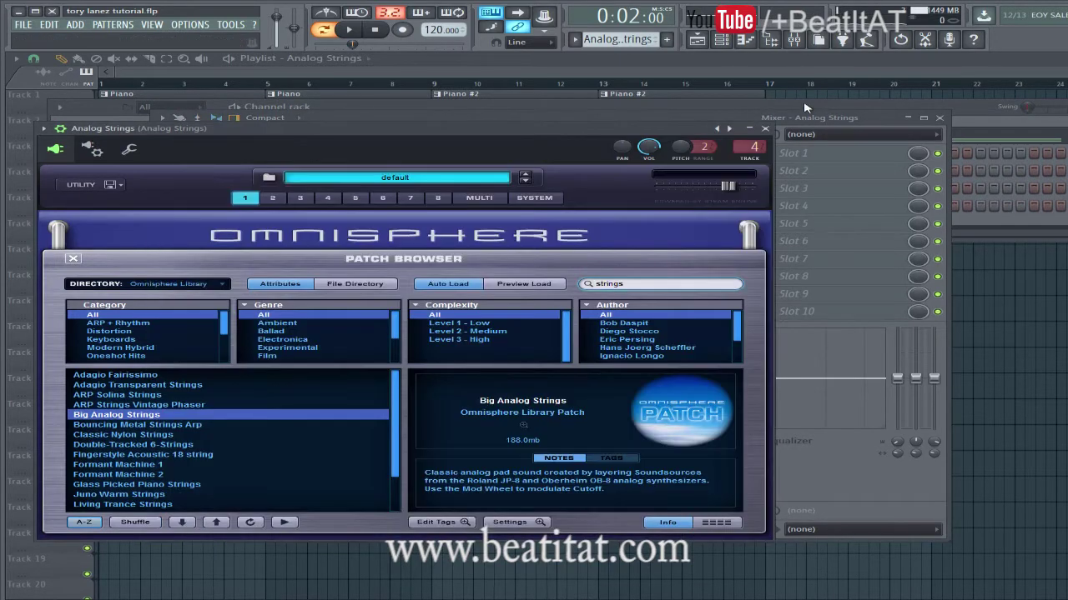
{"action": "left_click", "coordinate": [766, 131]}
{"action": "left_click", "coordinate": [690, 71]}
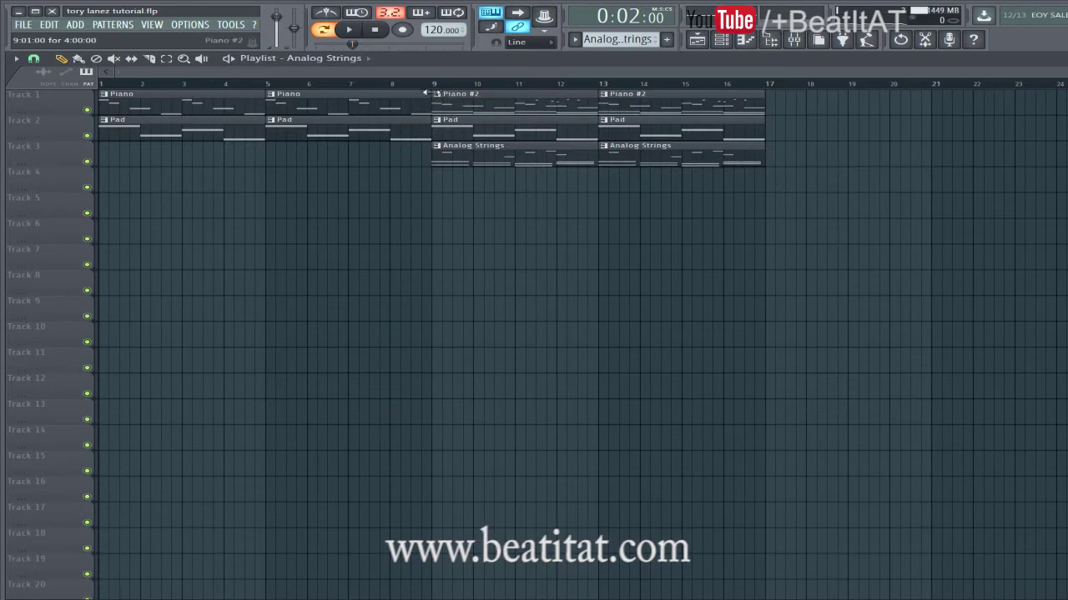
Lower the Analog Strings mixer level during playback and load Fruity Parametric EQ 2 in its first effect slot
{"action": "left_click", "coordinate": [796, 46]}
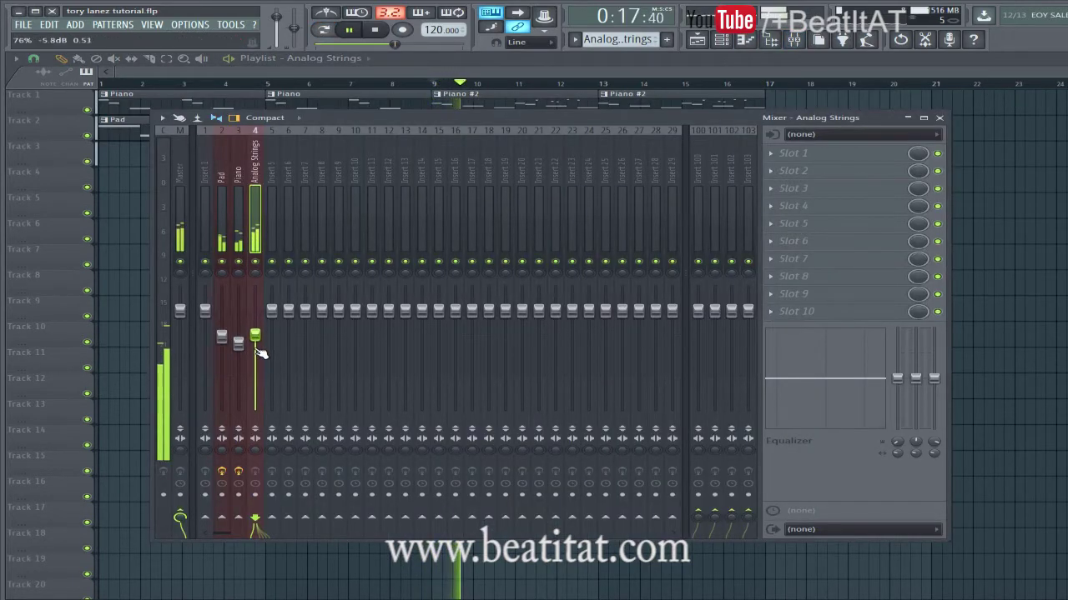
{"action": "left_click", "coordinate": [793, 153]}
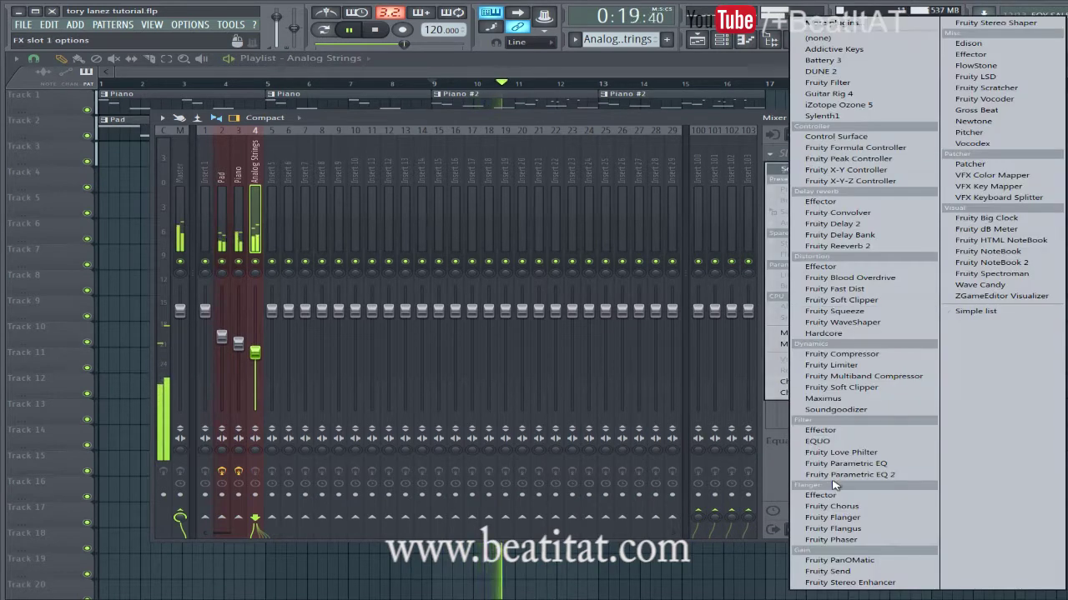
{"action": "left_click", "coordinate": [897, 474]}
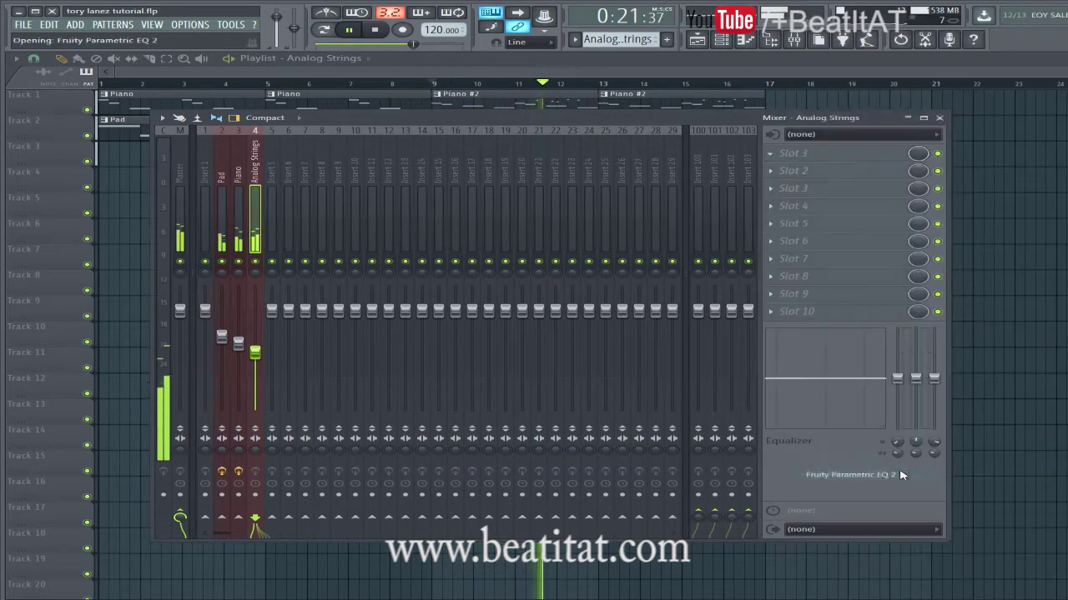
Cut the strings' highs by 18 dB with band 7 at about 2070 Hz and their lows with band 1 at 20 Hz
{"action": "left_click_drag", "start_coordinate": [356, 254], "coordinate": [329, 427]}
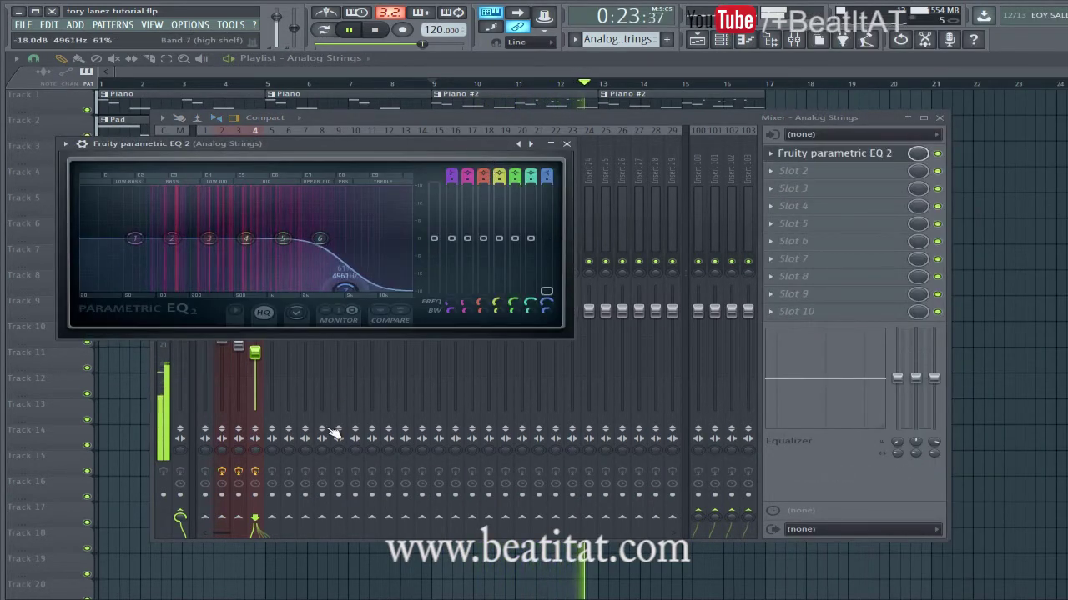
{"action": "left_click_drag", "start_coordinate": [135, 238], "coordinate": [30, 278]}
{"action": "key", "text": "space"}
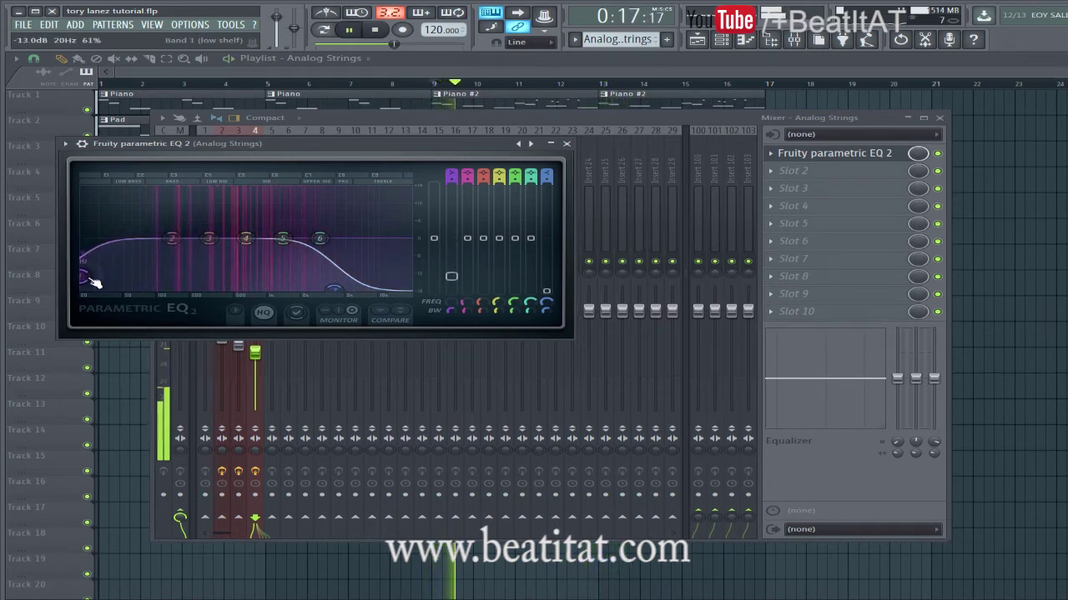
{"action": "left_click_drag", "start_coordinate": [334, 289], "coordinate": [297, 310]}
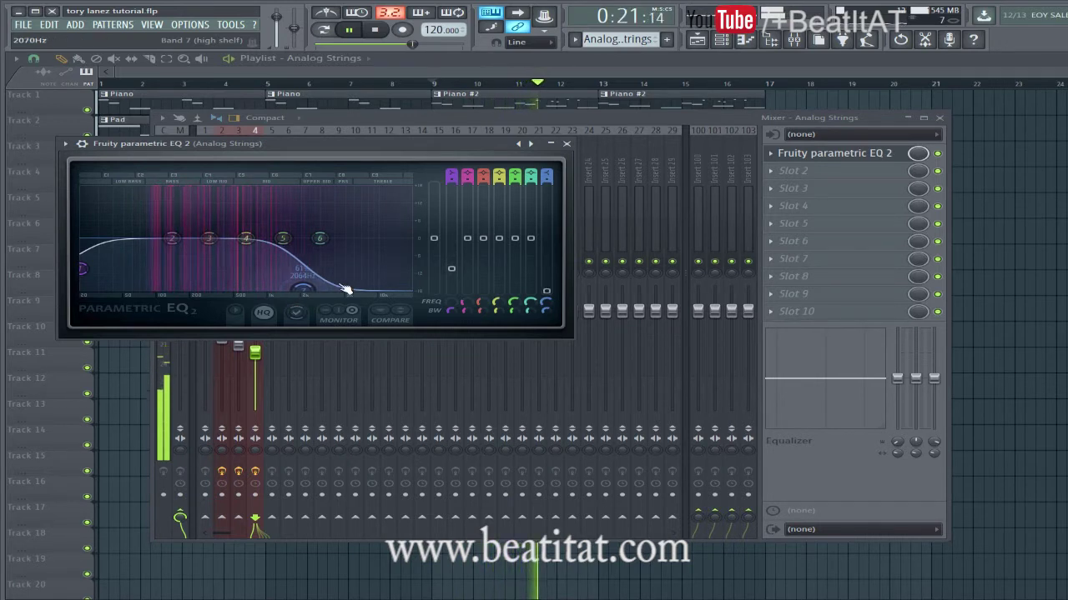
{"action": "left_click", "coordinate": [567, 145]}
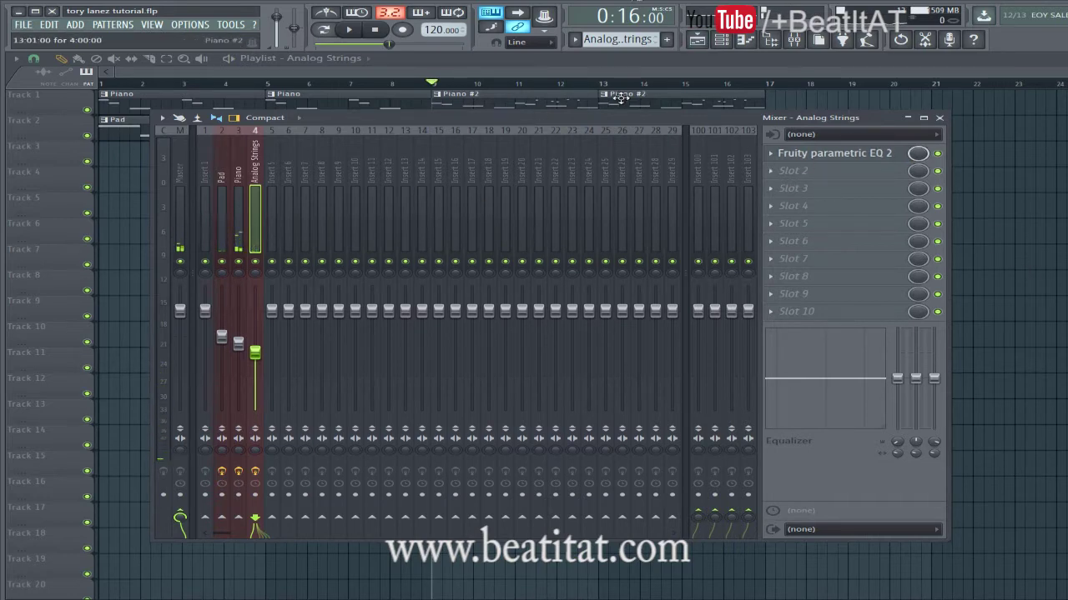
Solo the Analog Strings mixer track and load Fruity Reeverb 2 in its third effect slot
{"action": "left_click", "coordinate": [822, 192]}
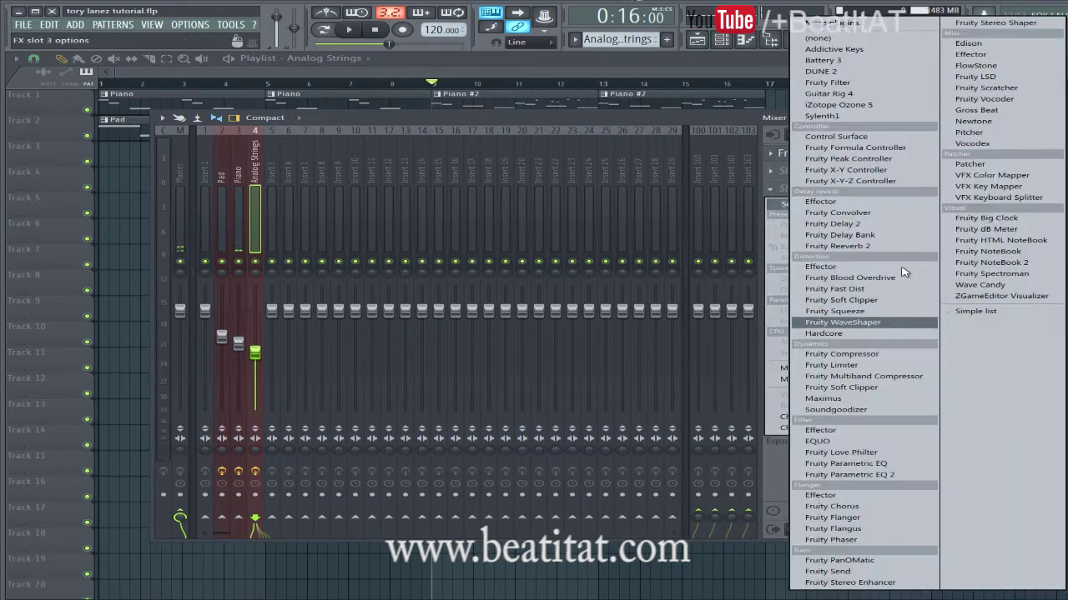
{"action": "left_click", "coordinate": [254, 263]}
{"action": "right_click", "coordinate": [256, 262]}
{"action": "left_click", "coordinate": [848, 198]}
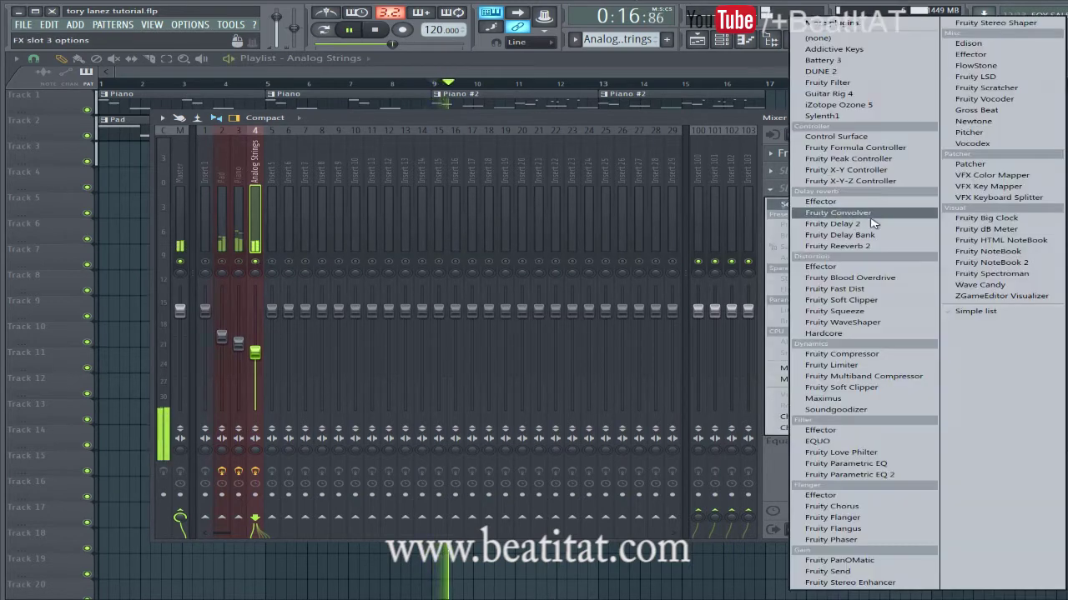
{"action": "left_click", "coordinate": [870, 240]}
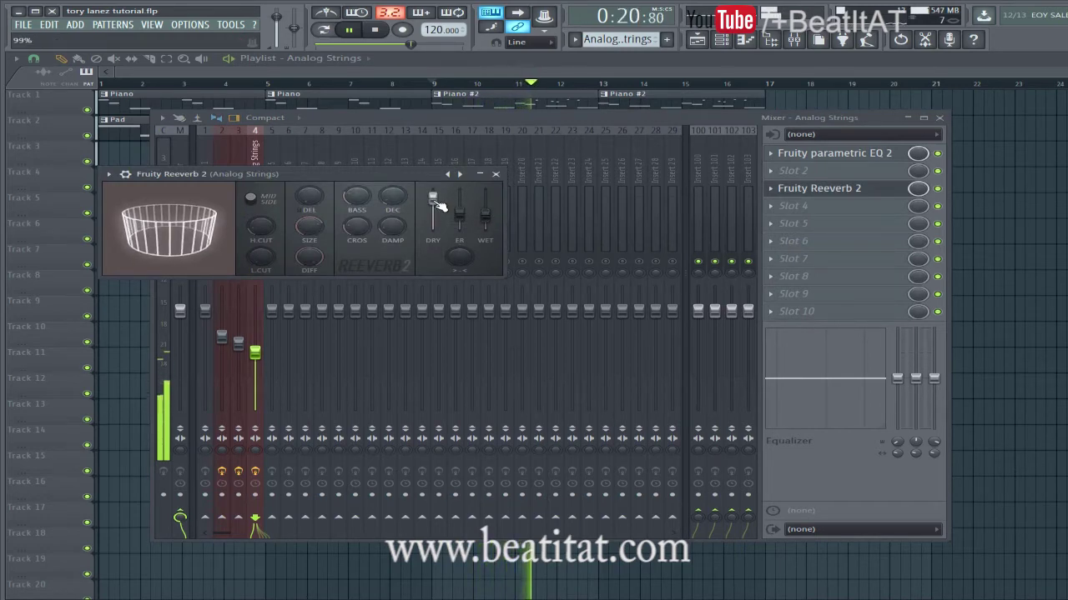
{"action": "left_click", "coordinate": [496, 173]}
Load Fruity Love Philter in the second effect slot of the Analog Strings track, play it back and close its window
{"action": "left_click", "coordinate": [876, 206]}
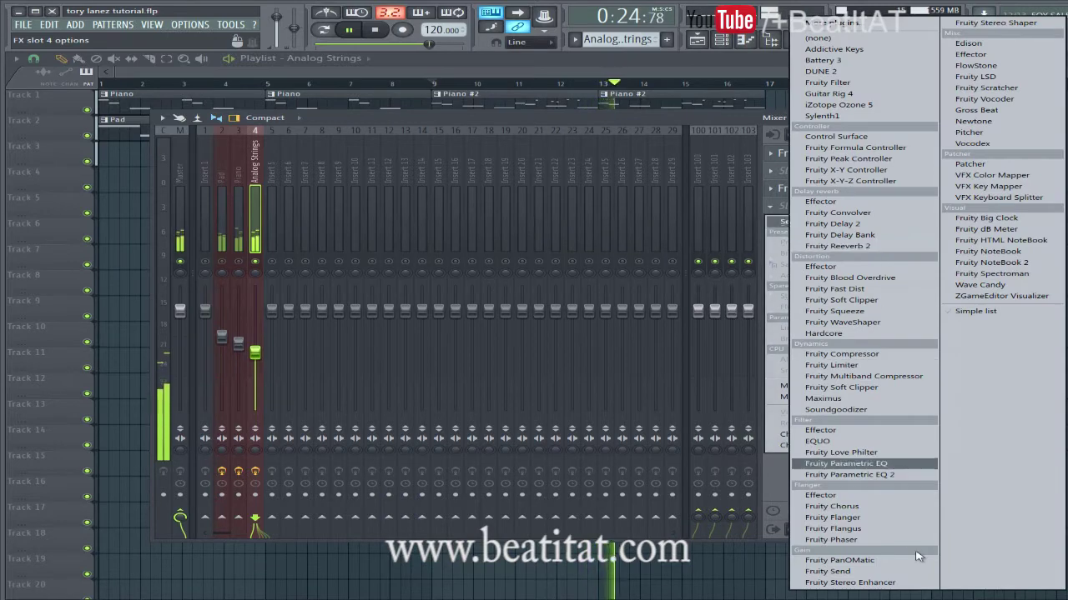
{"action": "left_click", "coordinate": [702, 130]}
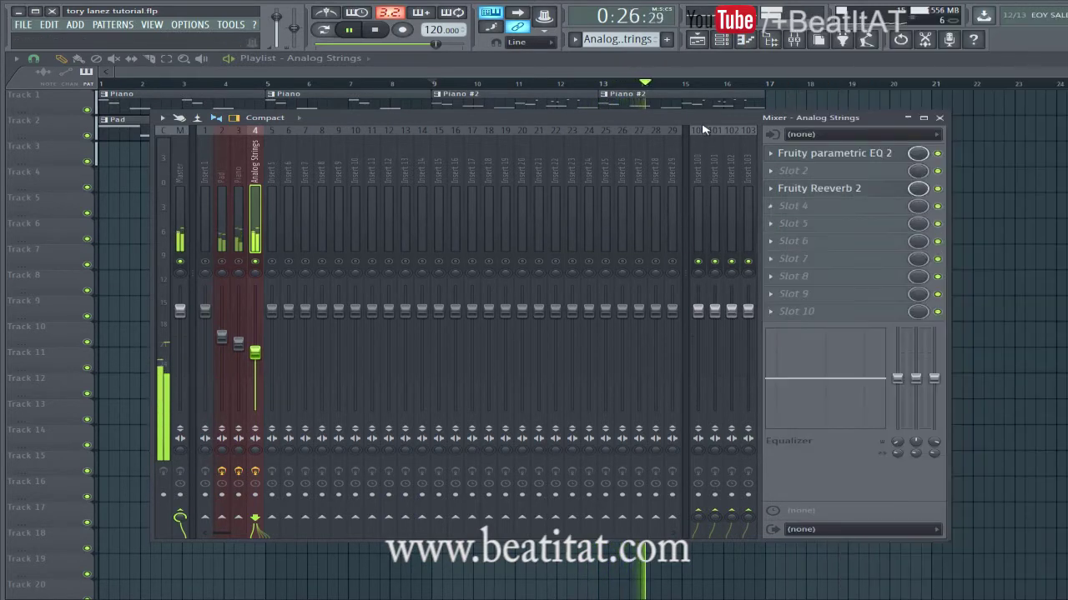
{"action": "left_click", "coordinate": [858, 173]}
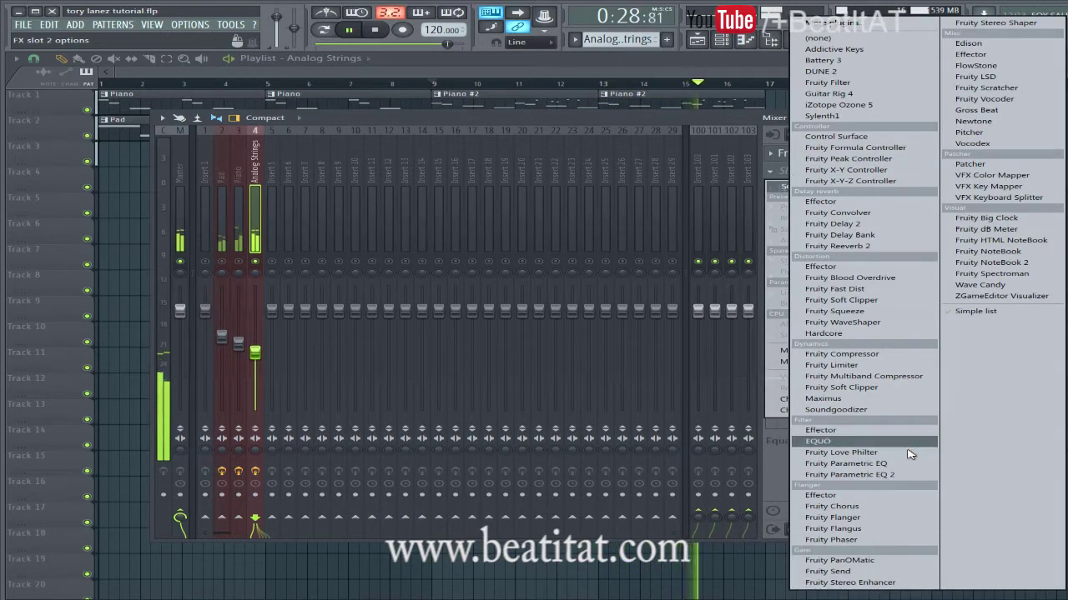
{"action": "left_click", "coordinate": [909, 455]}
{"action": "key", "text": "space"}
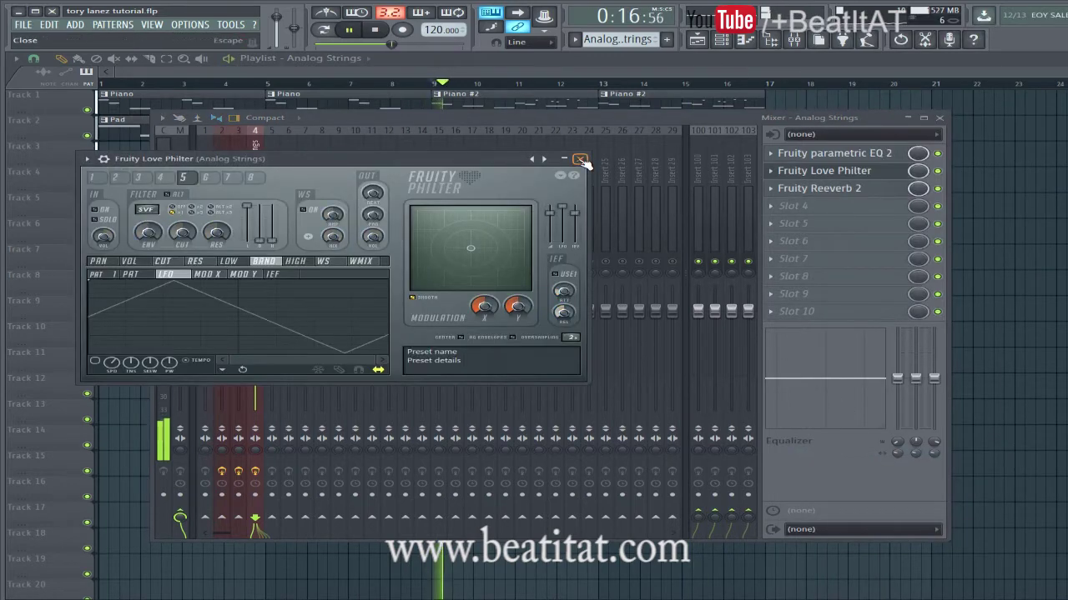
{"action": "left_click", "coordinate": [580, 159]}
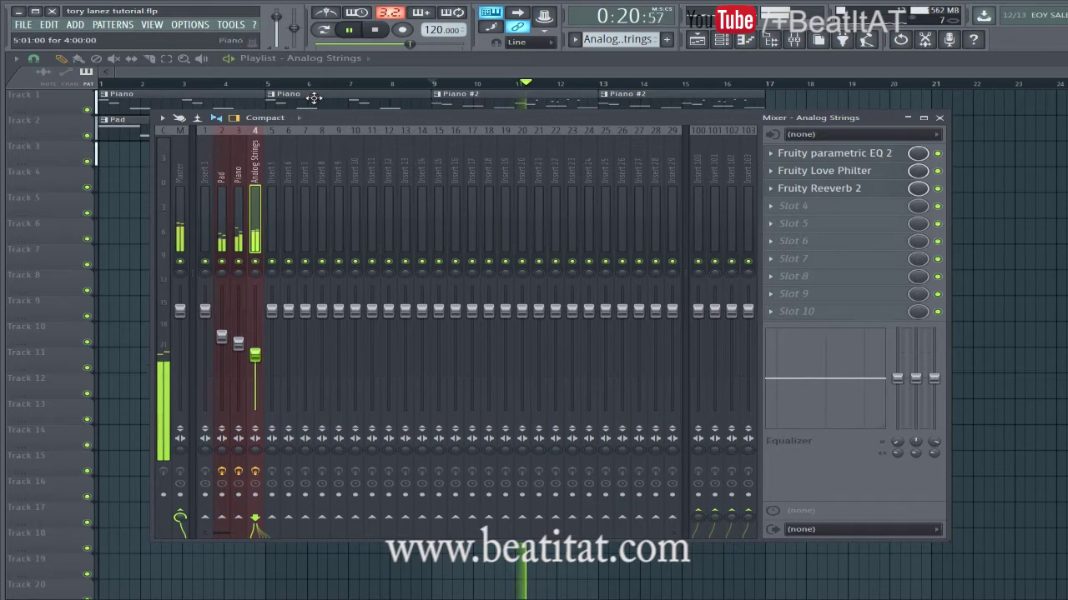
Play the arrangement from the start, switching to empty Pattern 6 with the channel rack moved below the playlist clips
{"action": "left_click_drag", "start_coordinate": [269, 84], "coordinate": [2, 95]}
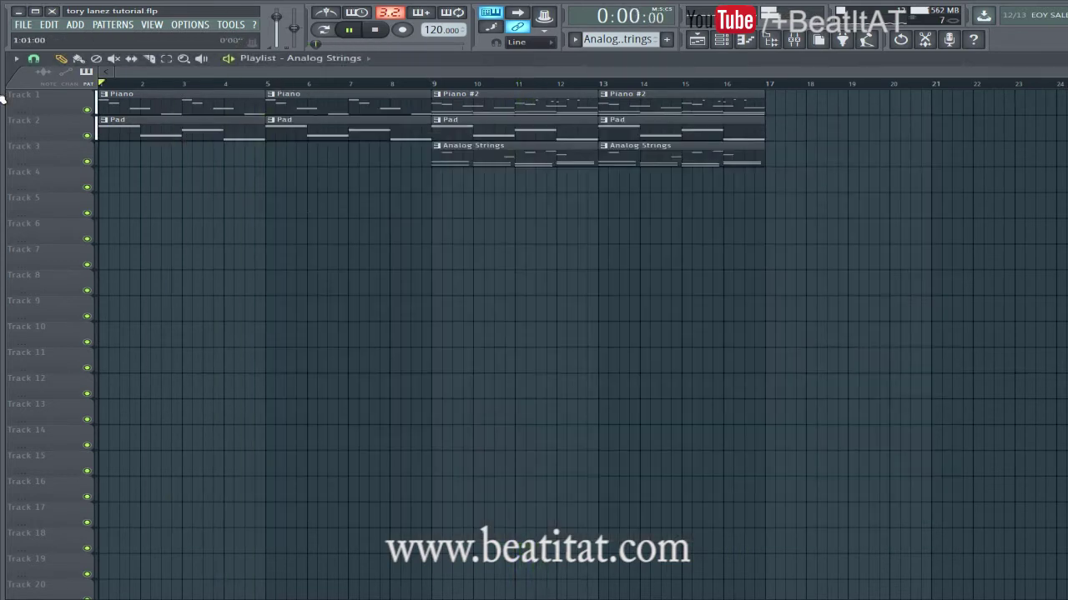
{"action": "left_click", "coordinate": [725, 41]}
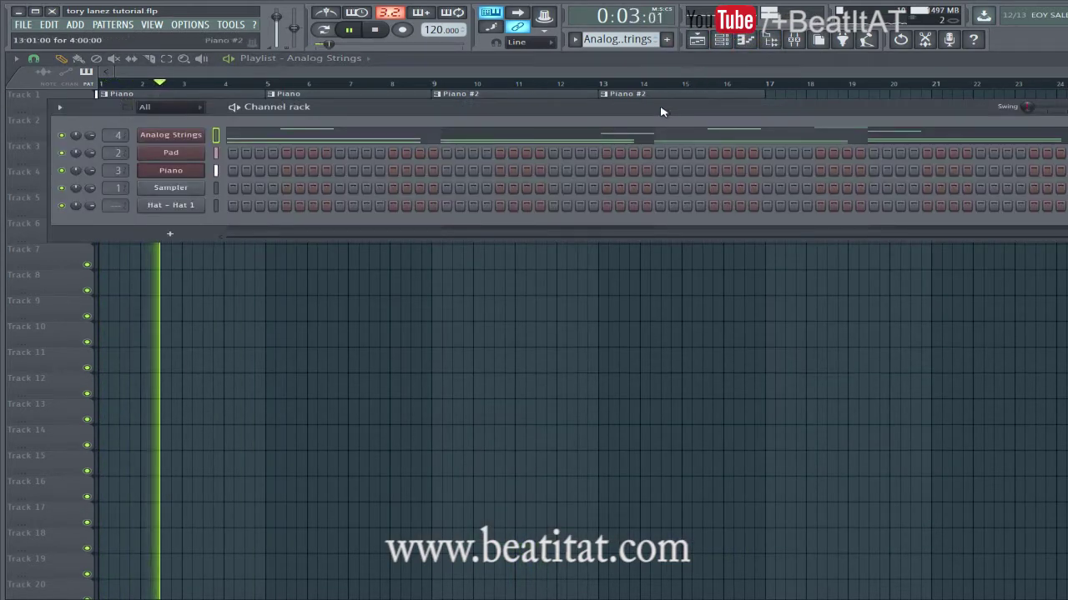
{"action": "key", "text": "F4"}
{"action": "left_click_drag", "start_coordinate": [565, 106], "coordinate": [615, 238]}
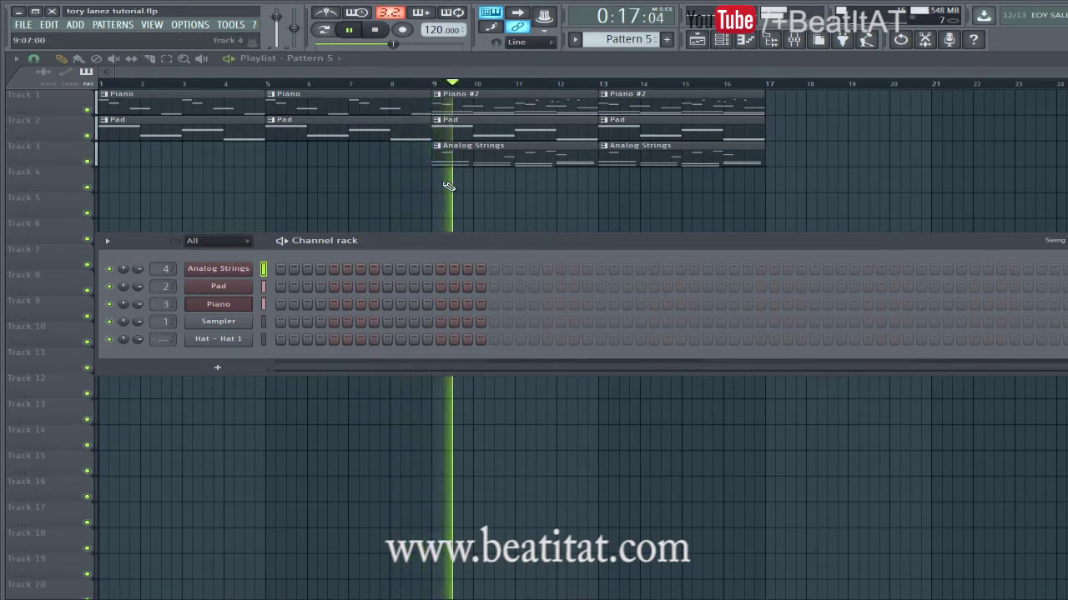
{"action": "key", "text": "KP_Add"}
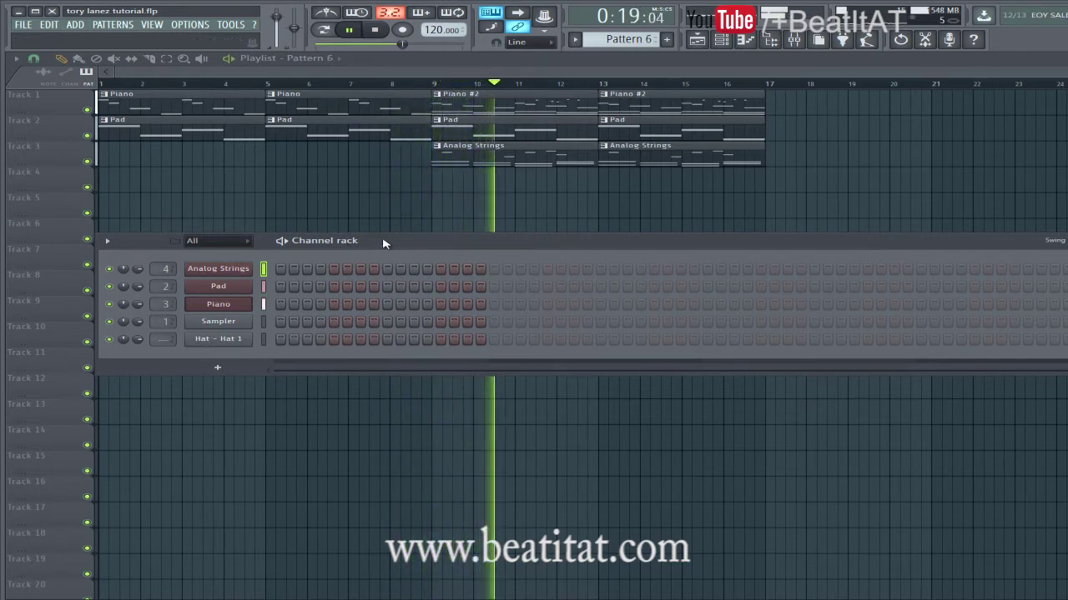
Audition snare samples from AT Sound Kit 1 and AT Sound Kit 1.5 over the arrangement, and stop playback
{"action": "left_click", "coordinate": [772, 43]}
{"action": "scroll", "coordinate": [117, 392], "scroll_direction": "down", "scroll_amount": 6}
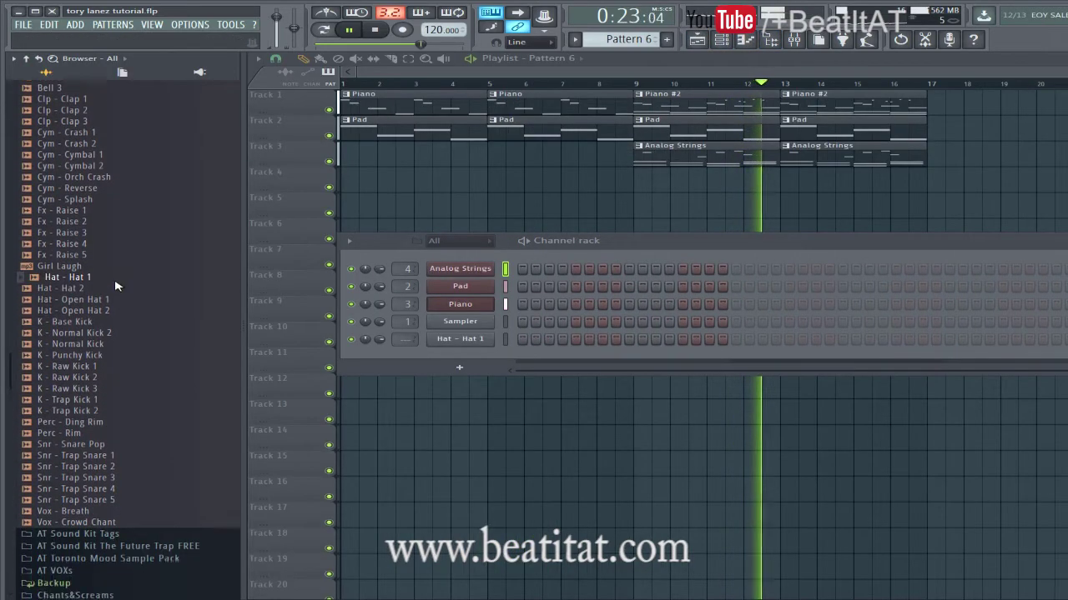
{"action": "left_click", "coordinate": [113, 403]}
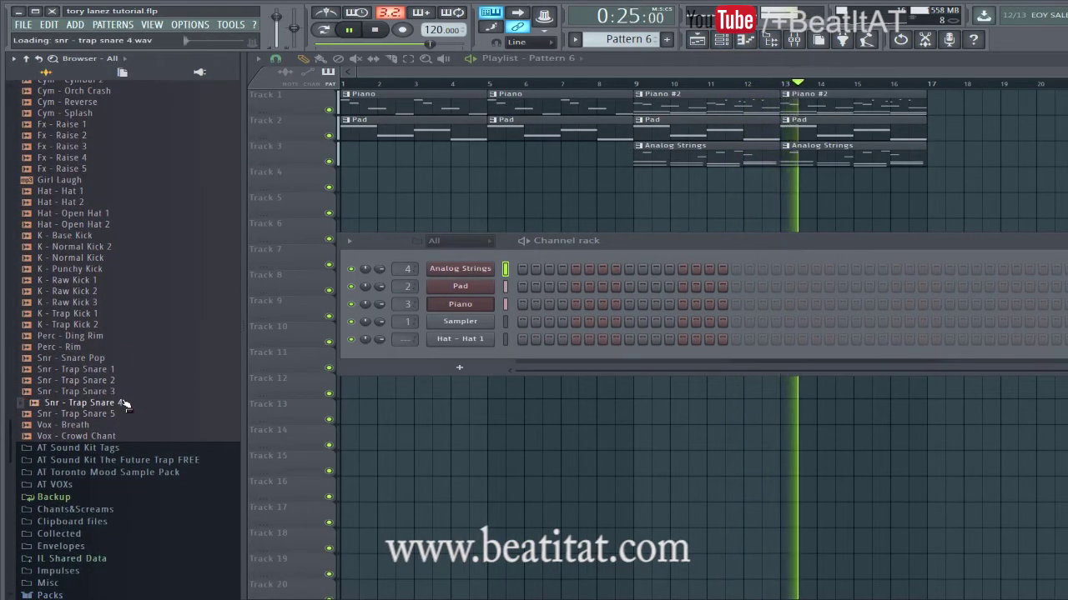
{"action": "scroll", "coordinate": [98, 294], "scroll_direction": "up", "scroll_amount": 8}
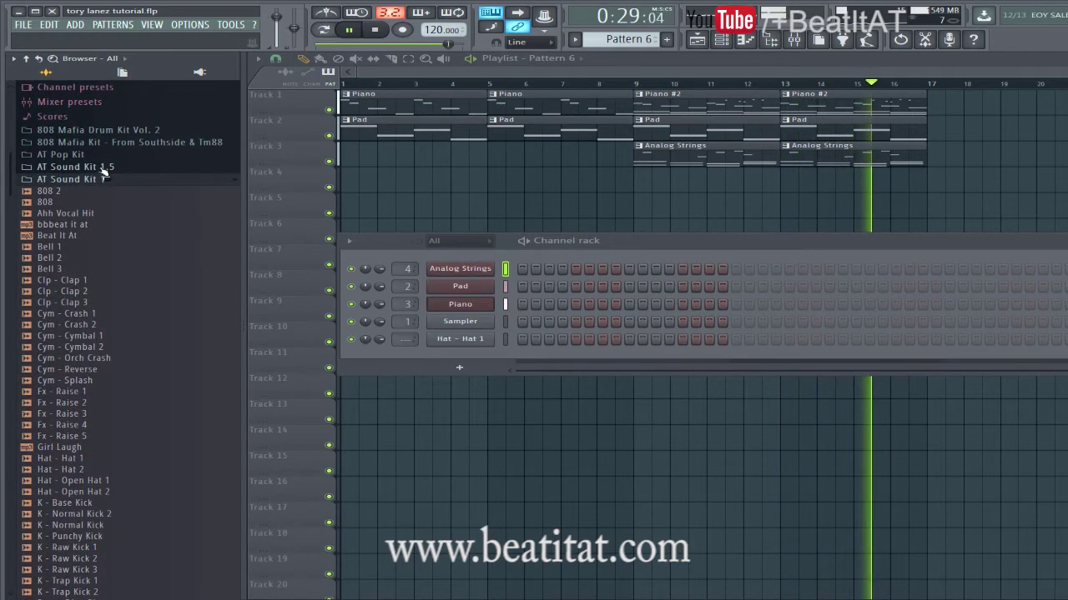
{"action": "left_click", "coordinate": [102, 167]}
{"action": "left_click", "coordinate": [142, 505]}
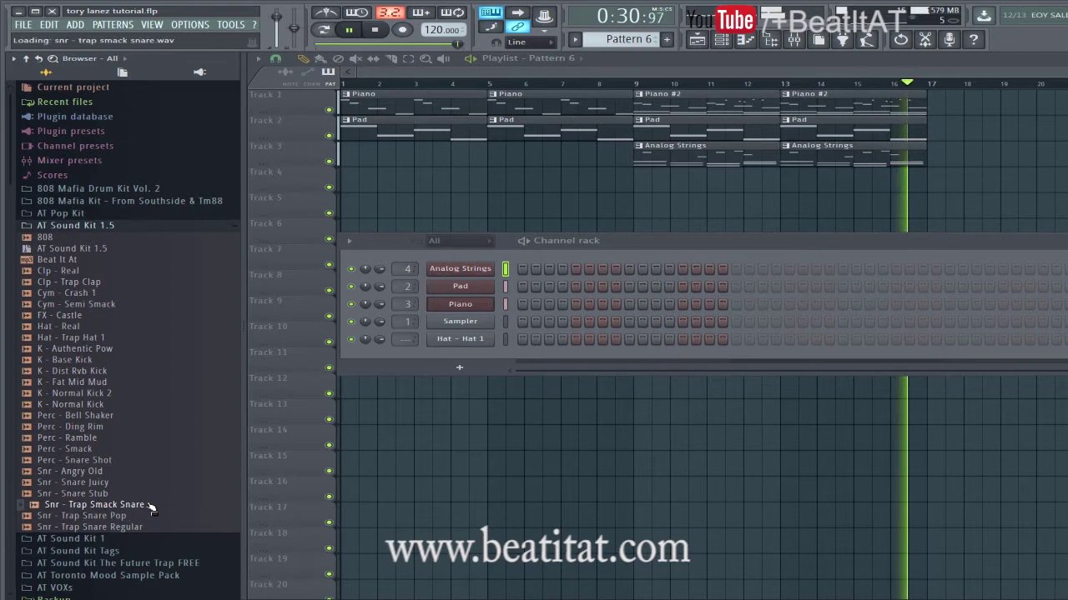
{"action": "left_click", "coordinate": [143, 528]}
{"action": "key", "text": "space"}
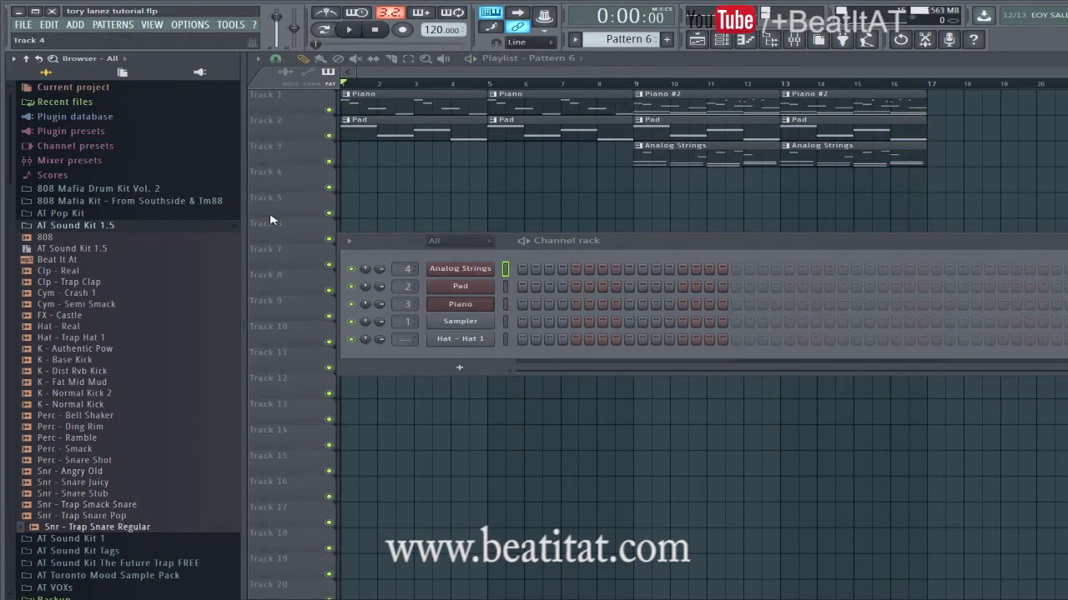
Audition snare and snap samples in AT Pop Kit, and return to the AT Sound Kit 1.5 folder
{"action": "left_click", "coordinate": [64, 215]}
{"action": "scroll", "coordinate": [125, 421], "scroll_direction": "down", "scroll_amount": 6}
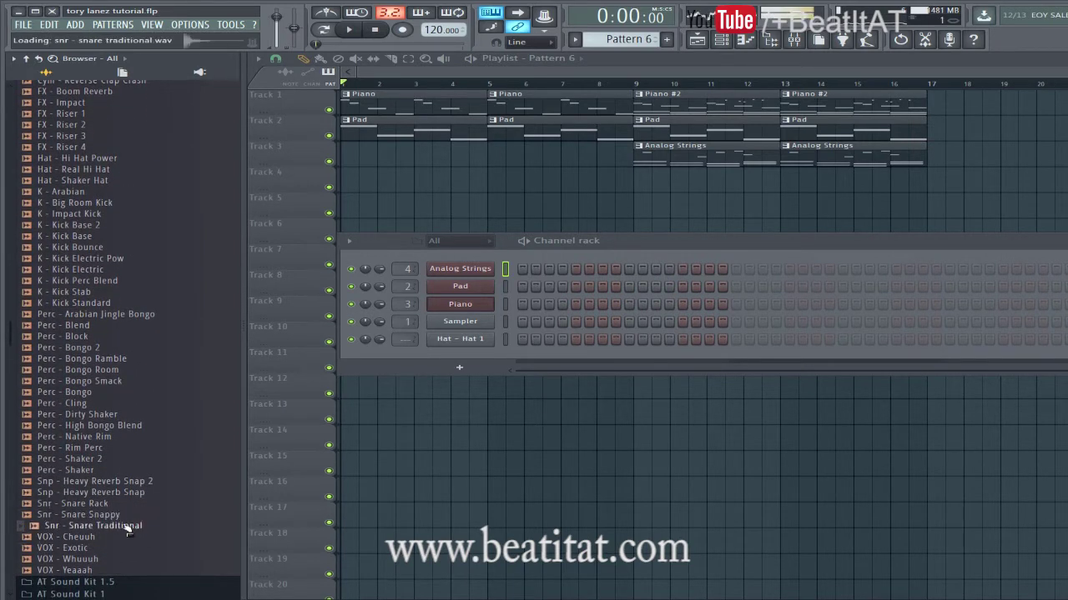
{"action": "left_click", "coordinate": [92, 492]}
{"action": "left_click", "coordinate": [94, 460]}
{"action": "scroll", "coordinate": [154, 239], "scroll_direction": "up", "scroll_amount": 10}
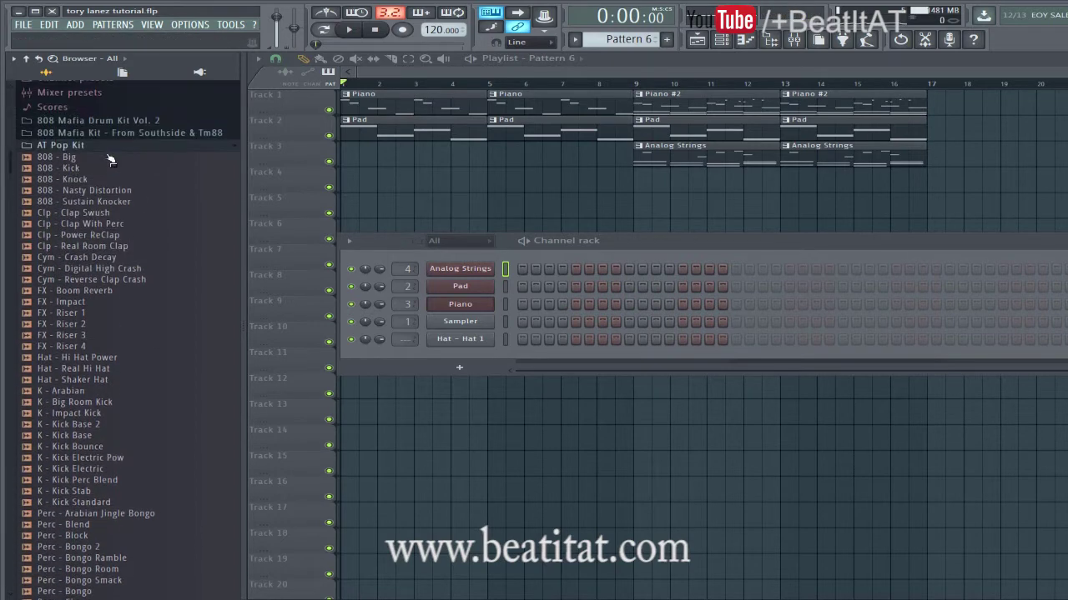
{"action": "left_click", "coordinate": [114, 158]}
{"action": "left_click", "coordinate": [100, 227]}
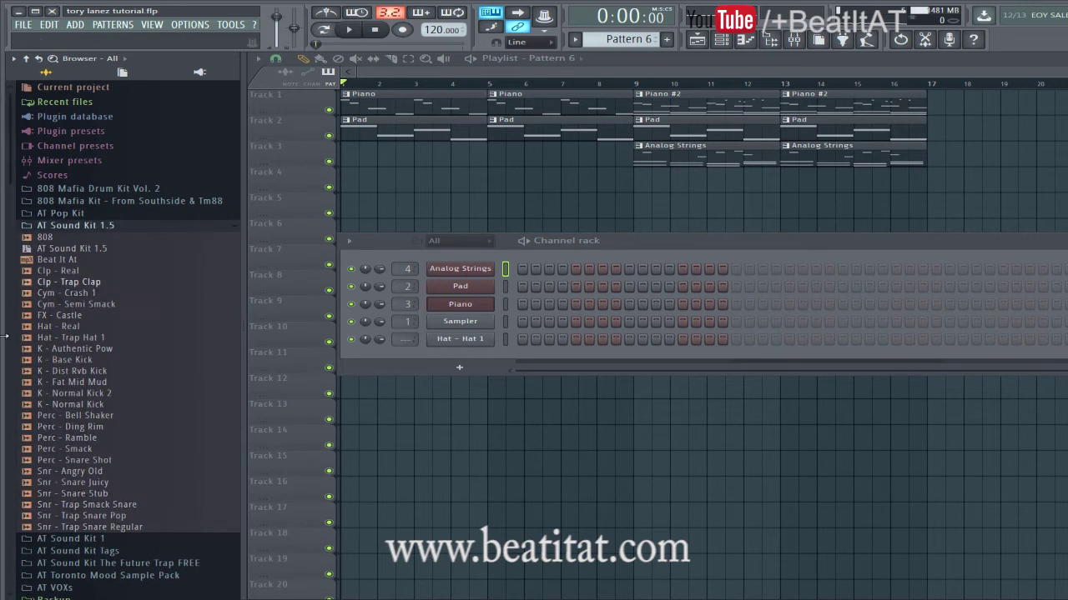
Compare Snr - Trap Smack Snare with Snr - Trap Snare Pop and add Snr - Trap Snare Pop as a new channel
{"action": "left_click", "coordinate": [131, 505]}
{"action": "left_click", "coordinate": [122, 516]}
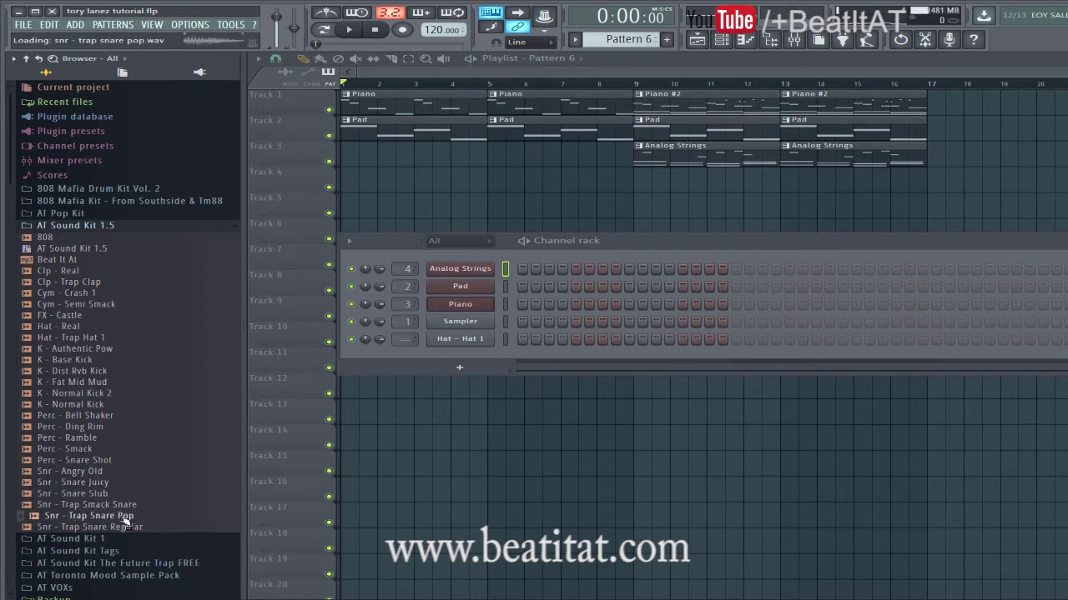
{"action": "left_click_drag", "start_coordinate": [513, 338], "coordinate": [515, 376]}
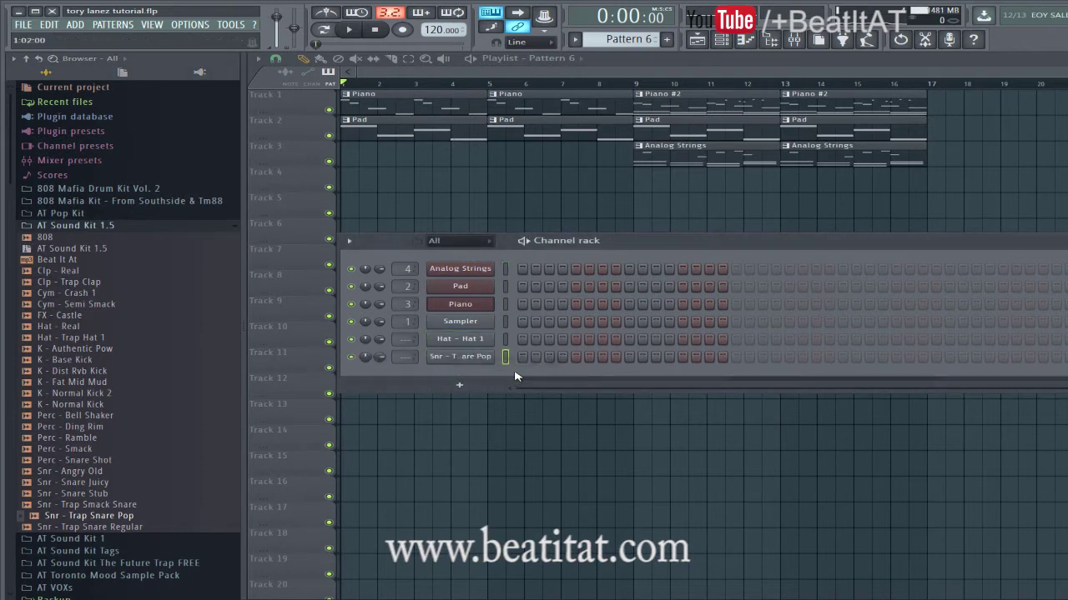
Place a Pattern 6 clip at bar 16 on Track 5 and rename the pattern Snare Roll
{"action": "left_click", "coordinate": [896, 204]}
{"action": "key", "text": "F2"}
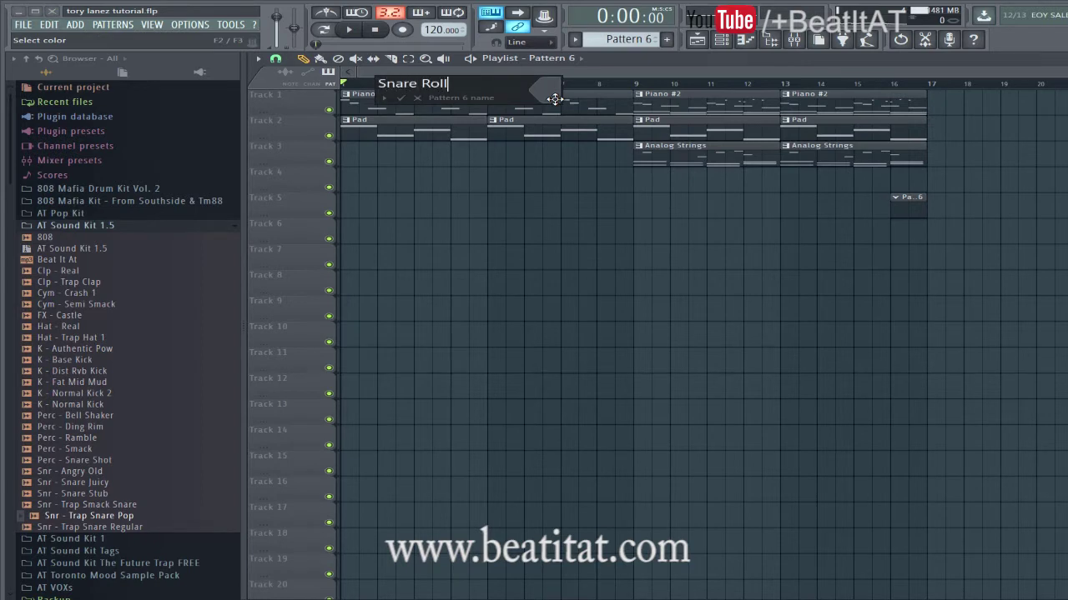
{"action": "key", "text": "Return"}
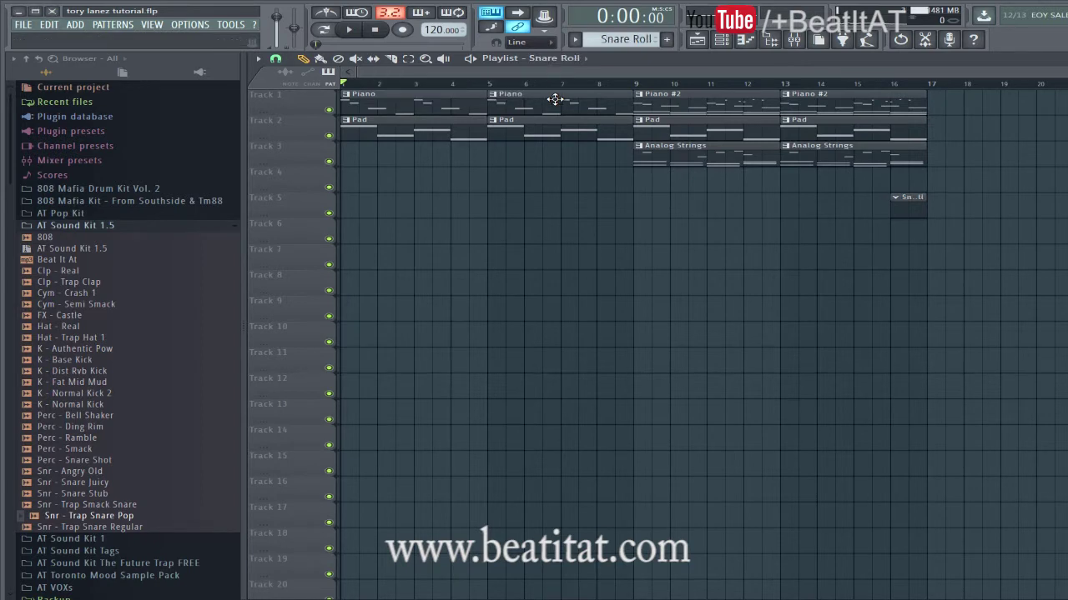
Add a time marker named Chorus at bar 17 and set the playback position to bar 13
{"action": "left_click", "coordinate": [900, 84]}
{"action": "scroll", "coordinate": [858, 75], "scroll_direction": "right", "scroll_amount": 3}
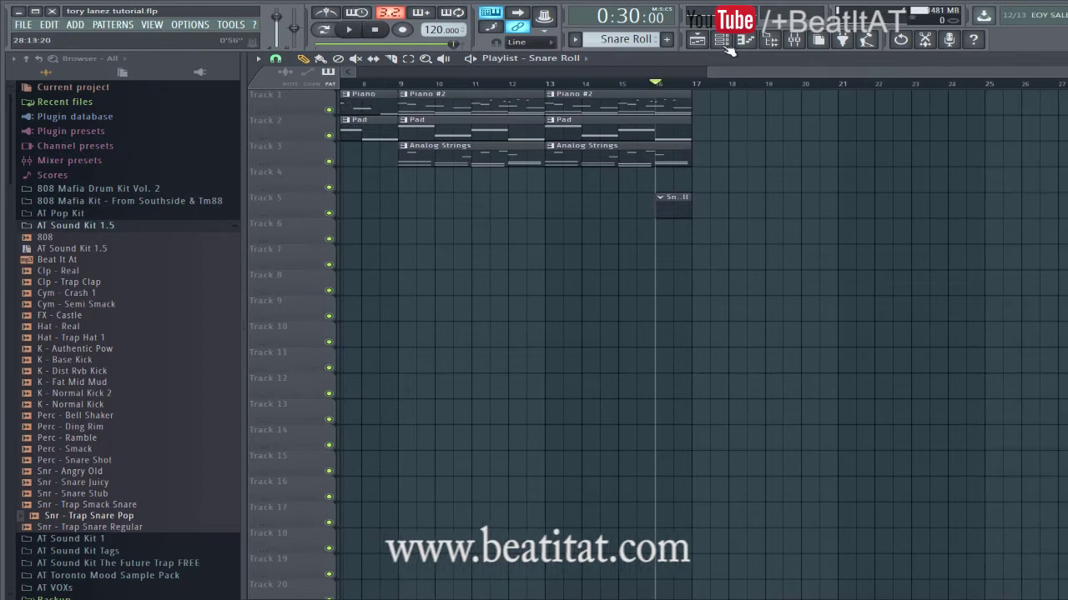
{"action": "scroll", "coordinate": [817, 77], "scroll_direction": "right", "scroll_amount": 3}
{"action": "left_click", "coordinate": [496, 84]}
{"action": "key", "text": "alt+t"}
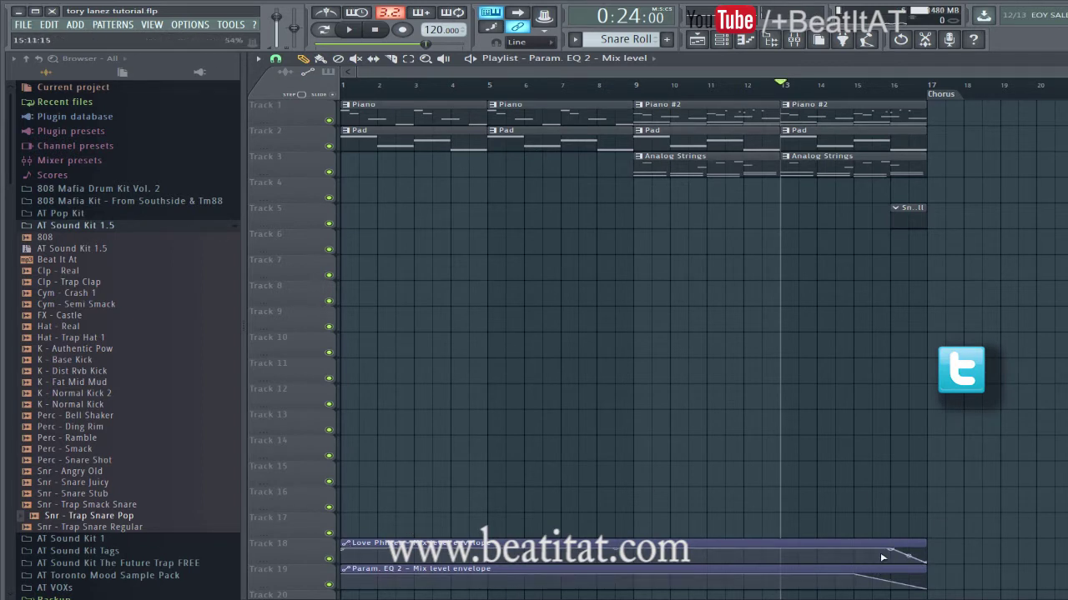
Start both mix level envelopes at bar 9 and end the last Piano #2, Pad and Analog Strings clips midway through bar 16
{"action": "left_click_drag", "start_coordinate": [348, 547], "coordinate": [635, 547]}
{"action": "left_click_drag", "start_coordinate": [348, 574], "coordinate": [635, 573]}
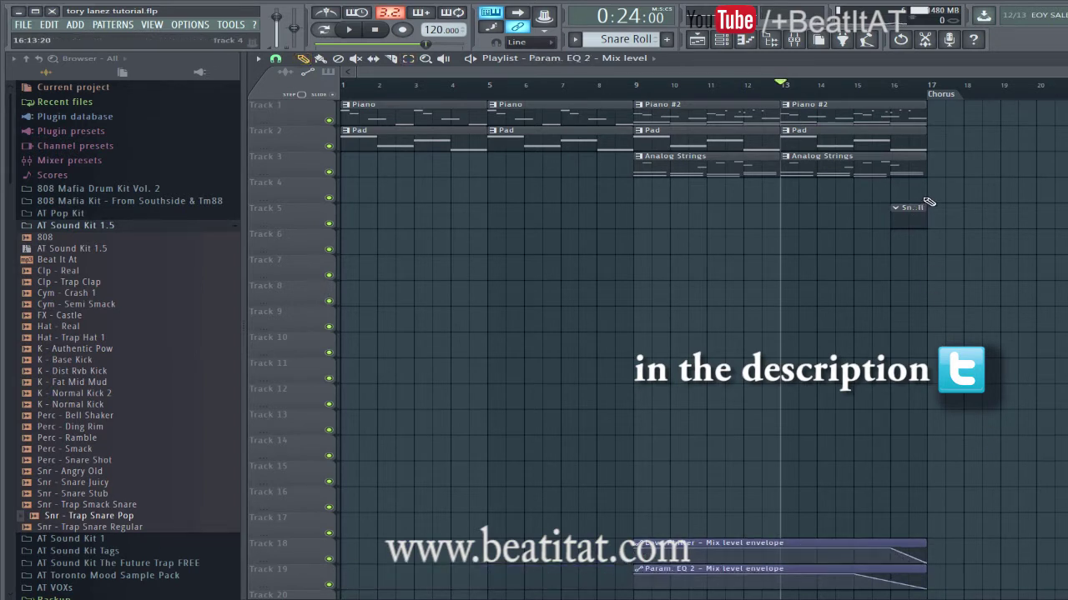
{"action": "left_click_drag", "start_coordinate": [927, 113], "coordinate": [908, 140]}
{"action": "left_click_drag", "start_coordinate": [925, 176], "coordinate": [908, 176]}
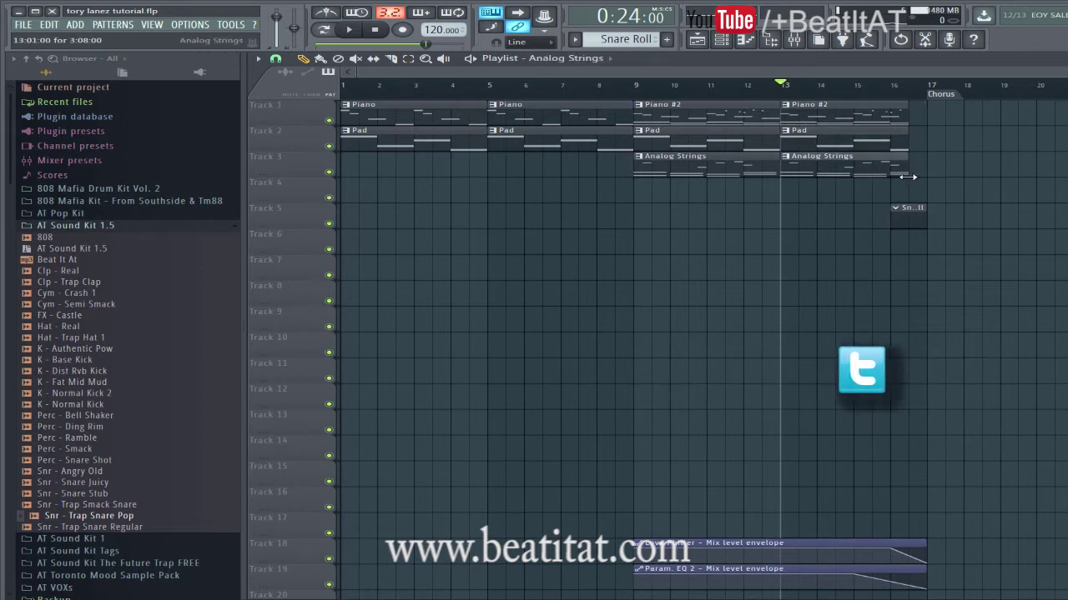
Shift the closing fades of the Love Philter and Param. EQ 2 envelopes half a bar earlier and play back the transition
{"action": "left_click", "coordinate": [882, 548]}
{"action": "left_click", "coordinate": [847, 574]}
{"action": "left_click", "coordinate": [874, 87]}
{"action": "key", "text": "space"}
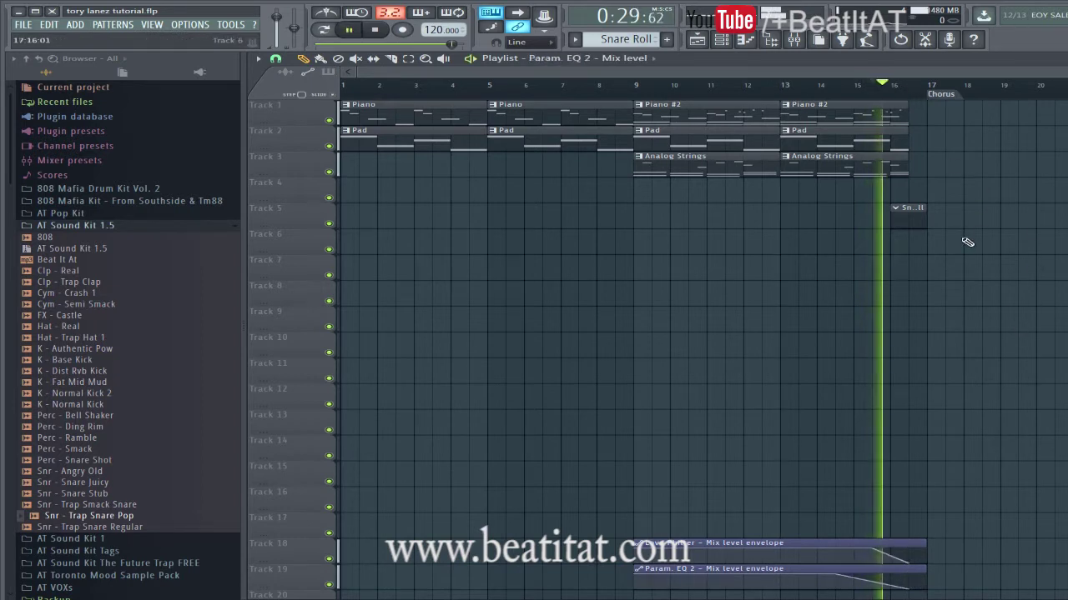
{"action": "key", "text": "space"}
Load Gross Beat in slot 10 of the Piano mixer track, choose its Mute volume preset and close its window
{"action": "left_click", "coordinate": [816, 41]}
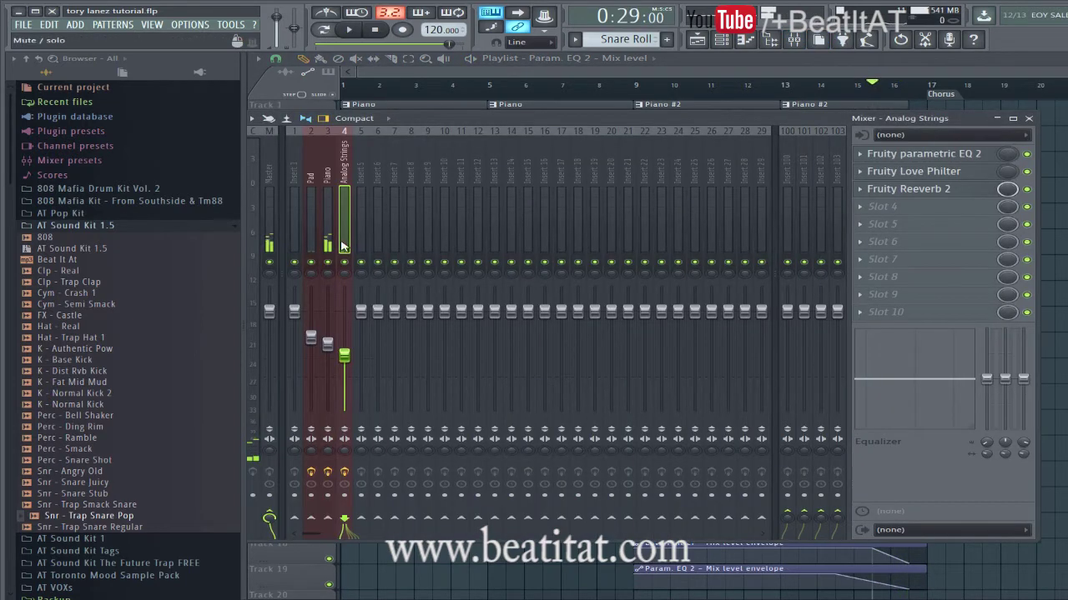
{"action": "left_click", "coordinate": [910, 313]}
{"action": "left_click", "coordinate": [992, 108]}
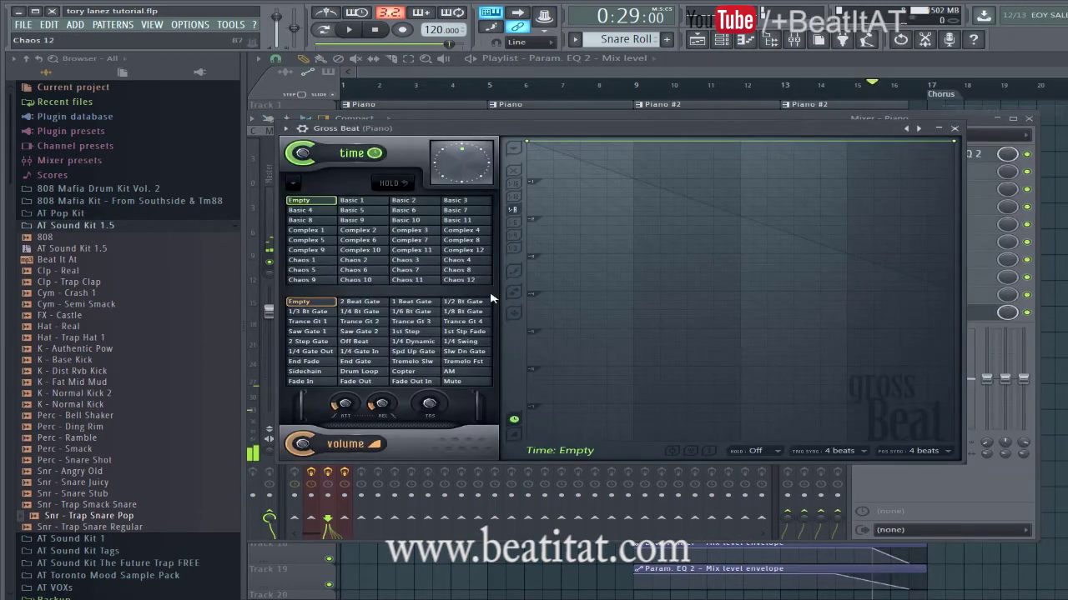
{"action": "left_click", "coordinate": [457, 381]}
{"action": "left_click", "coordinate": [286, 129]}
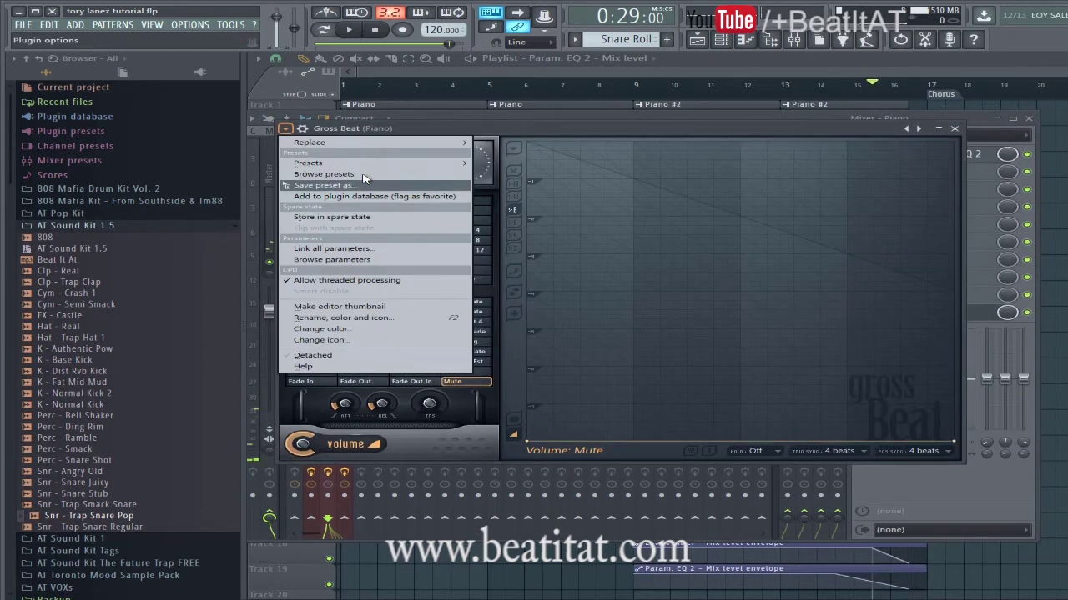
{"action": "left_click", "coordinate": [807, 128]}
{"action": "left_click", "coordinate": [954, 130]}
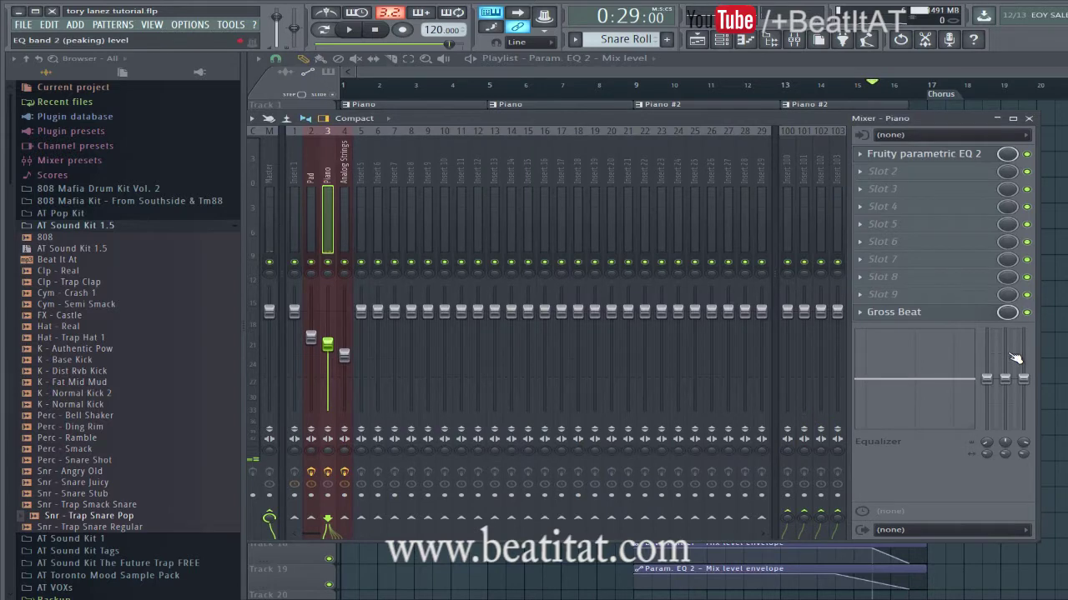
Automate the Piano Gross Beat mix level on Track 20, raised only from mid-bar 16 to bar 17, and play it back
{"action": "right_click", "coordinate": [1003, 311]}
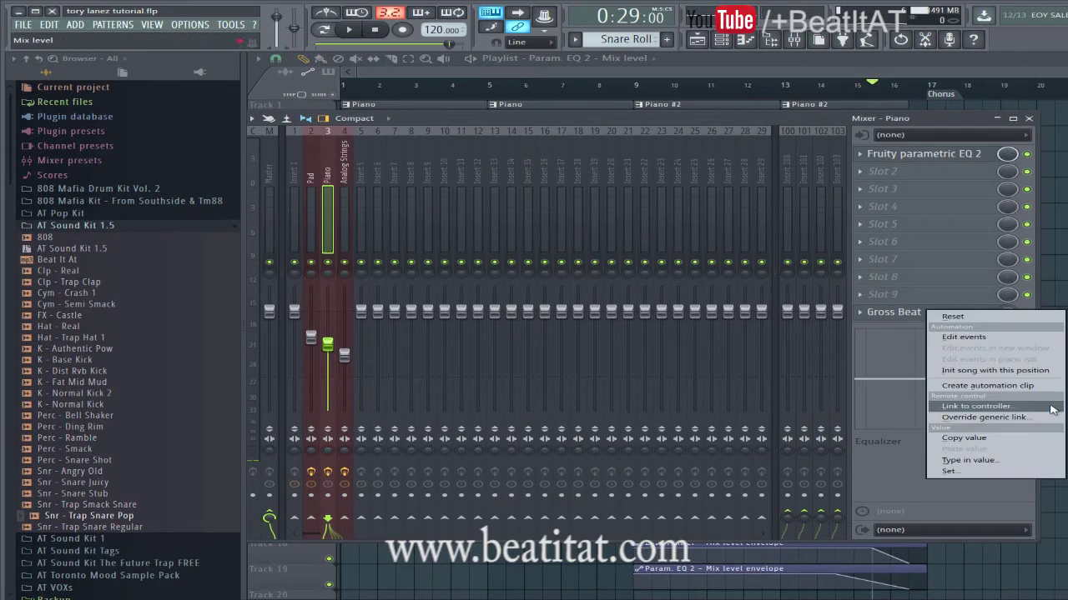
{"action": "left_click", "coordinate": [1004, 386]}
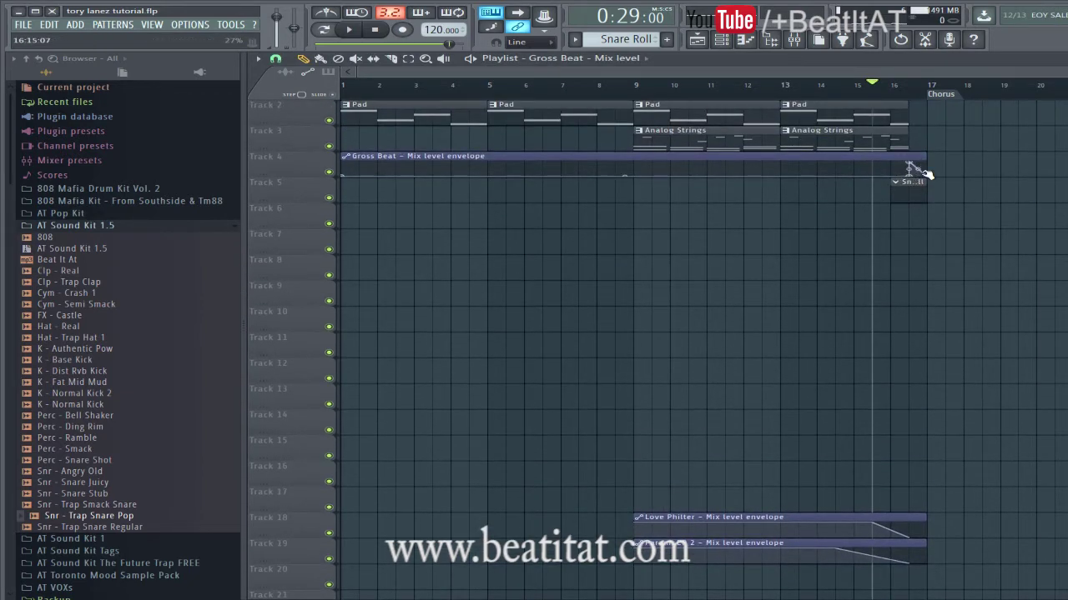
{"action": "left_click_drag", "start_coordinate": [931, 157], "coordinate": [943, 170]}
{"action": "left_click_drag", "start_coordinate": [912, 172], "coordinate": [810, 581]}
{"action": "key", "text": "space"}
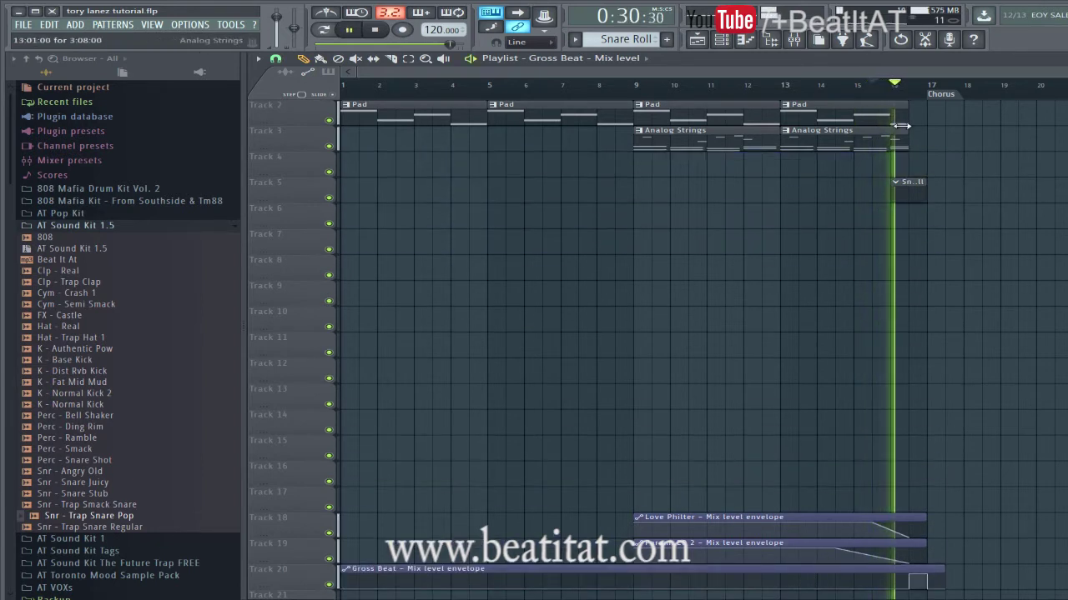
{"action": "key", "text": "space"}
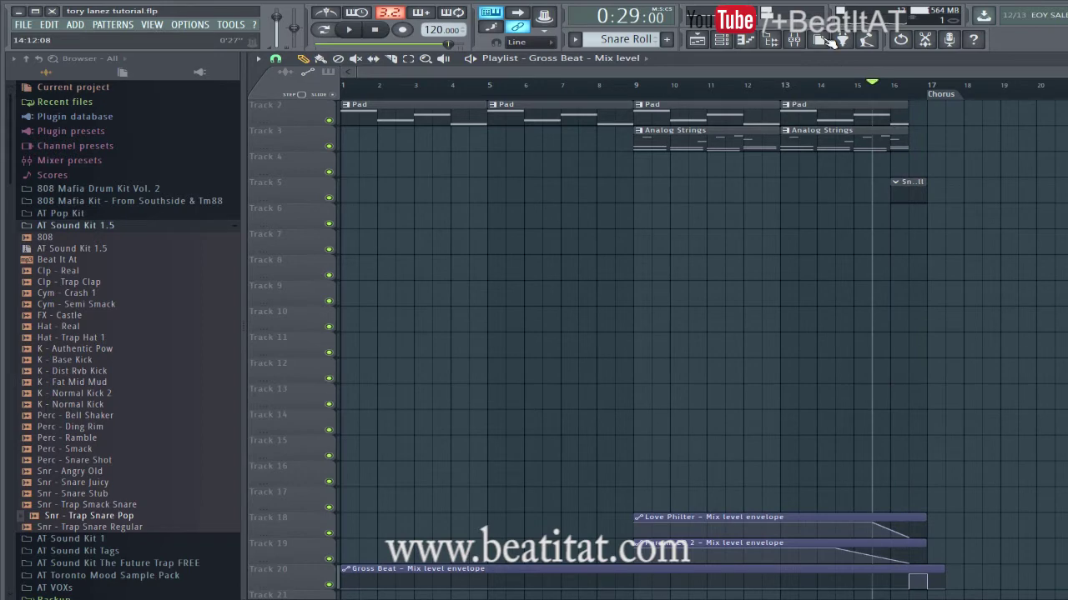
Check the track levels during playback, and load Gross Beat with the Mute volume preset in slot 10 of the Pad track
{"action": "left_click", "coordinate": [795, 40]}
{"action": "key", "text": "space"}
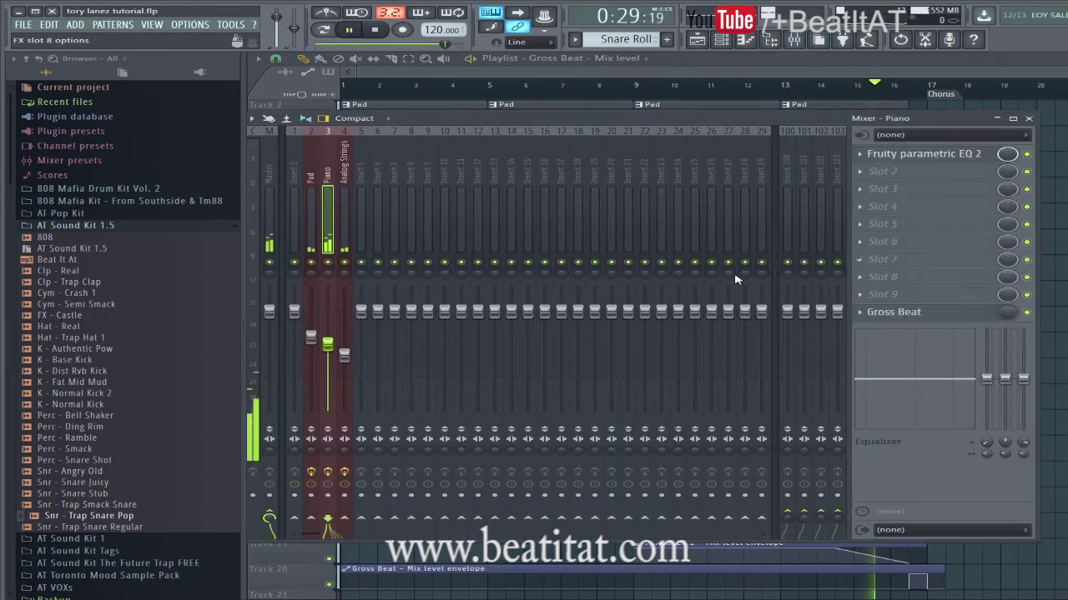
{"action": "left_click", "coordinate": [310, 217]}
{"action": "left_click", "coordinate": [343, 215]}
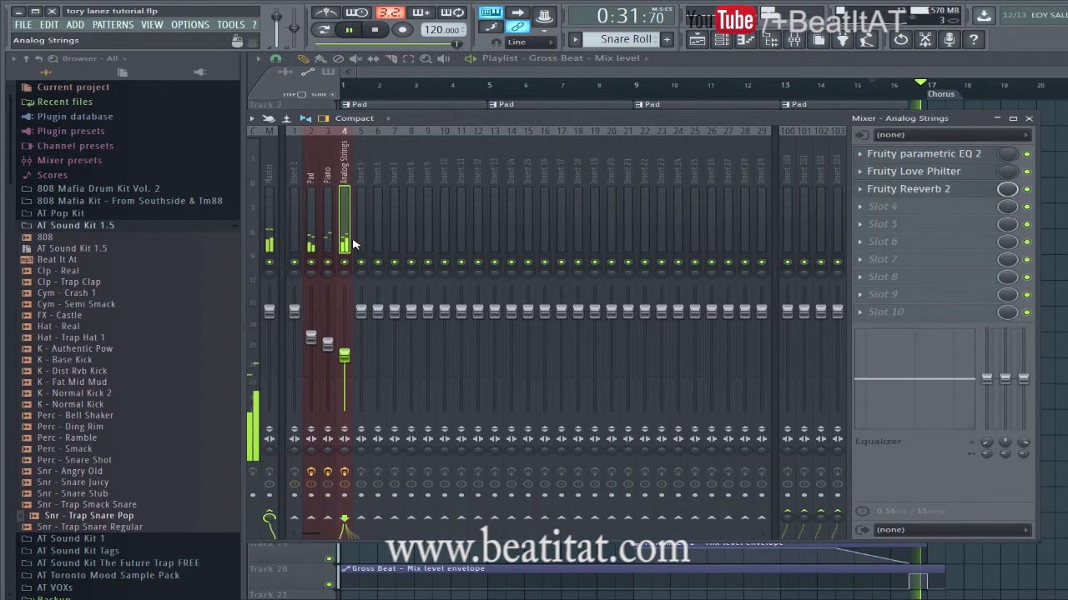
{"action": "key", "text": "space"}
{"action": "left_click", "coordinate": [312, 241]}
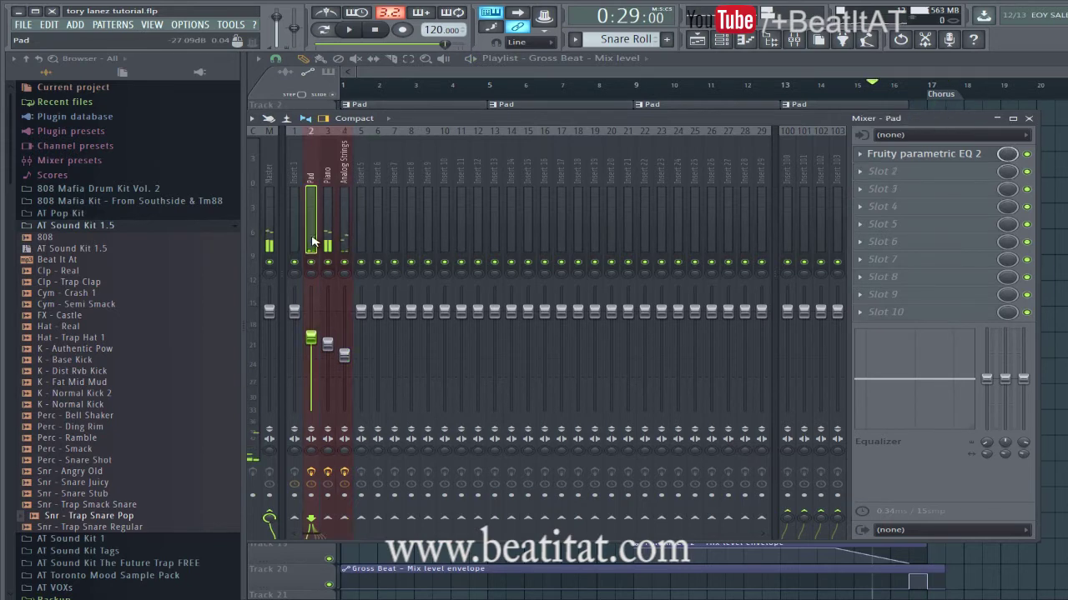
{"action": "left_click", "coordinate": [907, 317]}
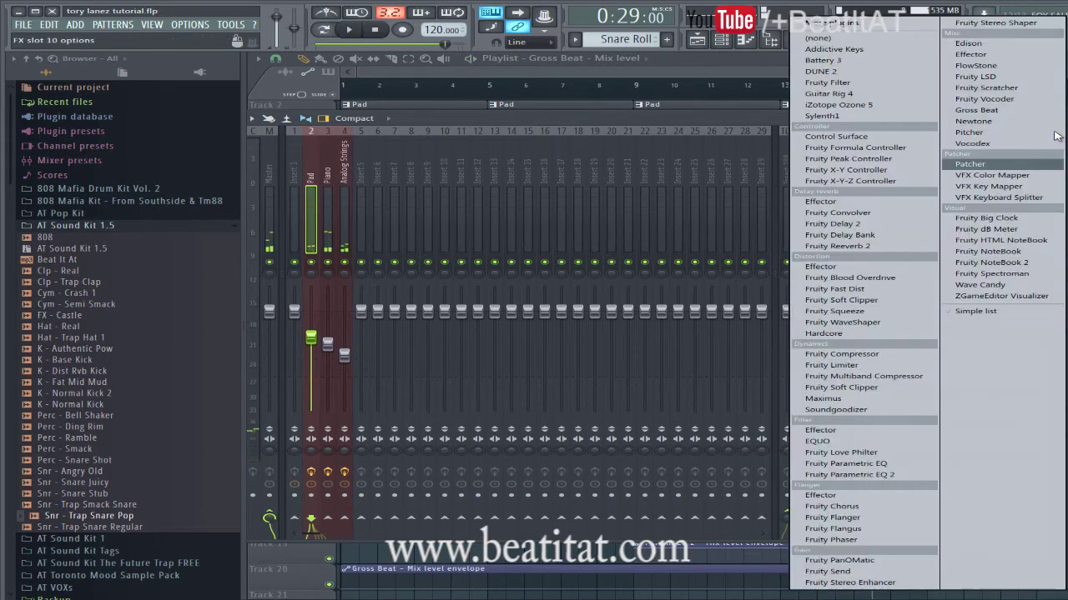
{"action": "left_click", "coordinate": [1035, 110]}
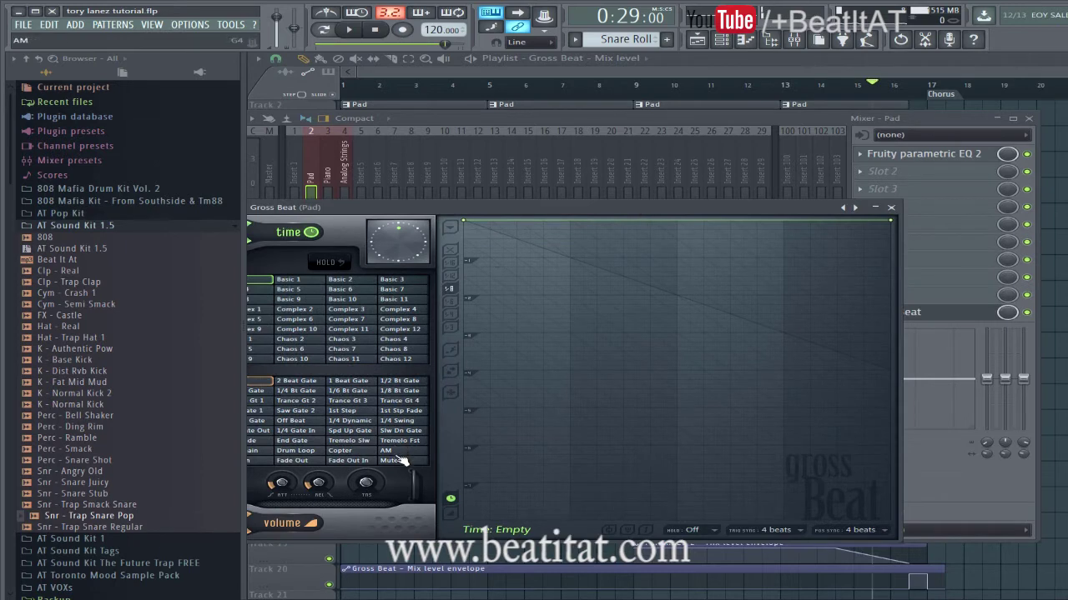
{"action": "left_click", "coordinate": [399, 457]}
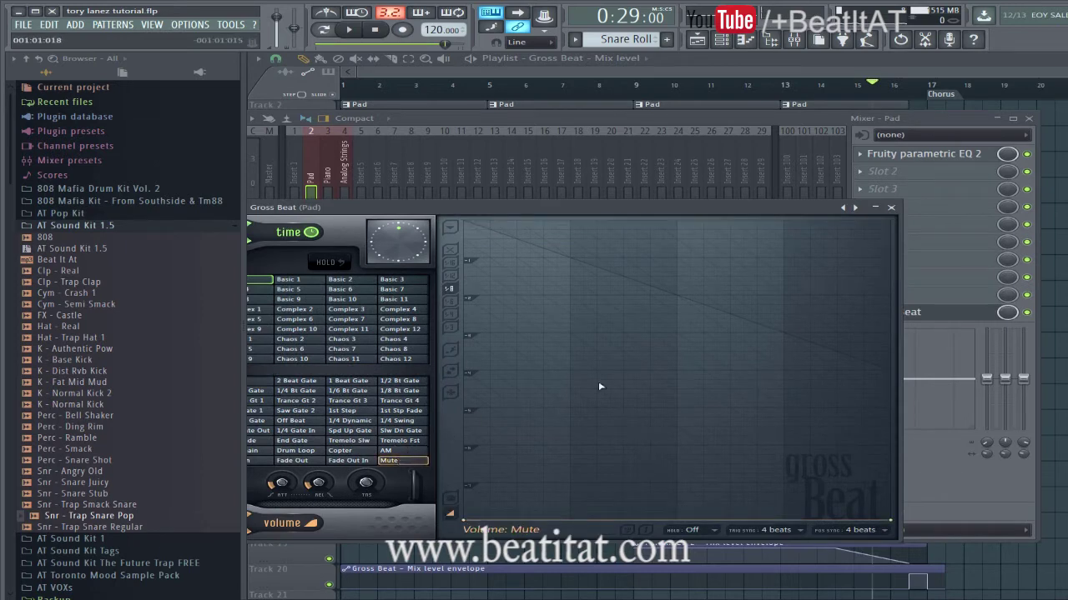
{"action": "left_click", "coordinate": [890, 207]}
Create a mix level automation clip for the Pad's Gross Beat on Track 21, raised from mid-bar 16 to bar 17
{"action": "right_click", "coordinate": [1013, 313]}
{"action": "left_click", "coordinate": [918, 390]}
{"action": "left_click", "coordinate": [1028, 118]}
{"action": "scroll", "coordinate": [781, 131], "scroll_direction": "down", "scroll_amount": 3}
{"action": "scroll", "coordinate": [784, 126], "scroll_direction": "up", "scroll_amount": 2}
{"action": "mouse_move", "coordinate": [784, 133]}
{"action": "left_mouse_down"}
{"action": "mouse_move", "coordinate": [259, 584]}
{"action": "mouse_move", "coordinate": [249, 540]}
{"action": "mouse_move", "coordinate": [350, 573]}
{"action": "left_mouse_up"}
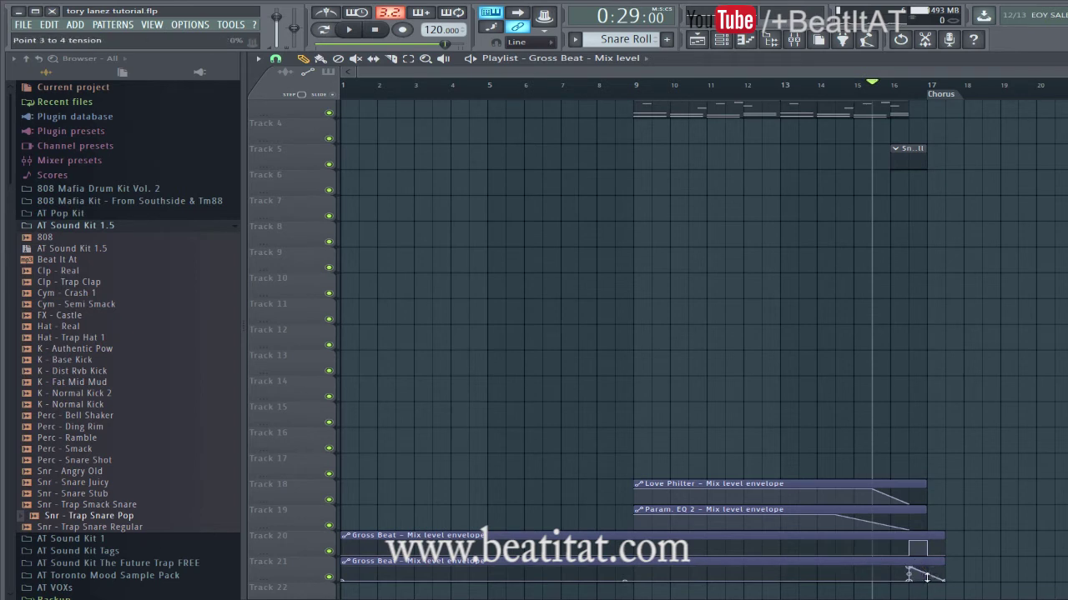
{"action": "scroll", "coordinate": [853, 382], "scroll_direction": "up", "scroll_amount": 3}
Load Gross Beat in slot 10 of the Analog Strings mixer track, choose its Mute volume preset and close its window
{"action": "key", "text": "space"}
{"action": "left_click", "coordinate": [793, 40]}
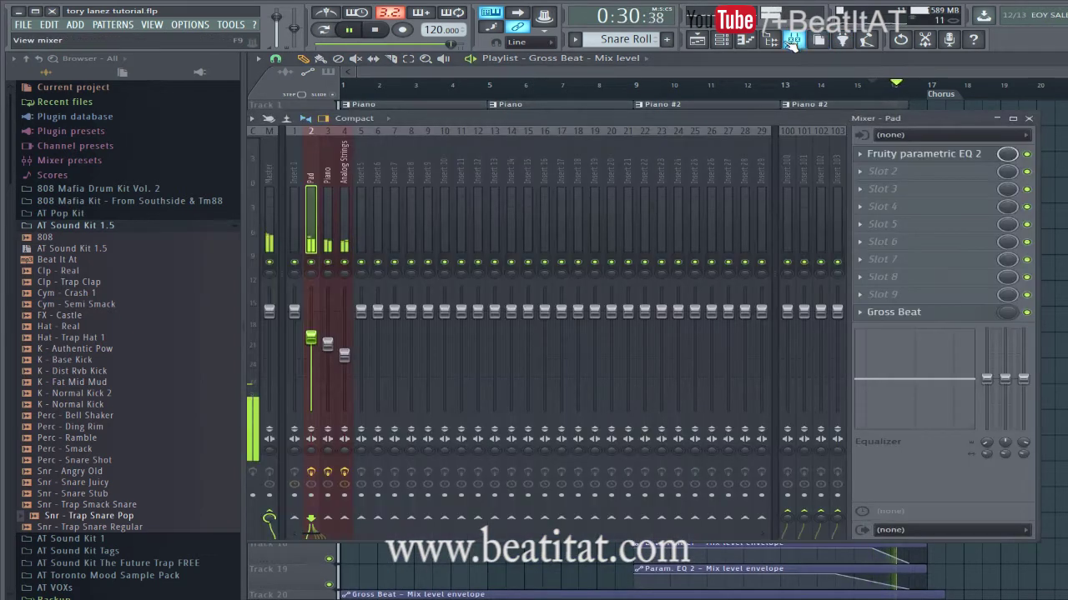
{"action": "left_click", "coordinate": [343, 243]}
{"action": "key", "text": "space"}
{"action": "left_click", "coordinate": [915, 276]}
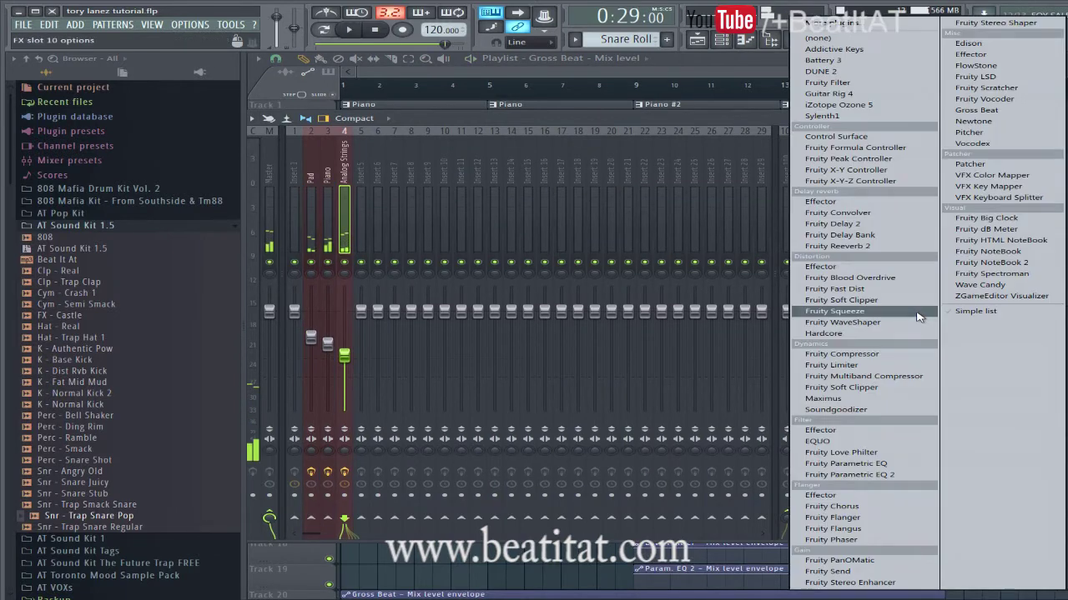
{"action": "left_click", "coordinate": [984, 111]}
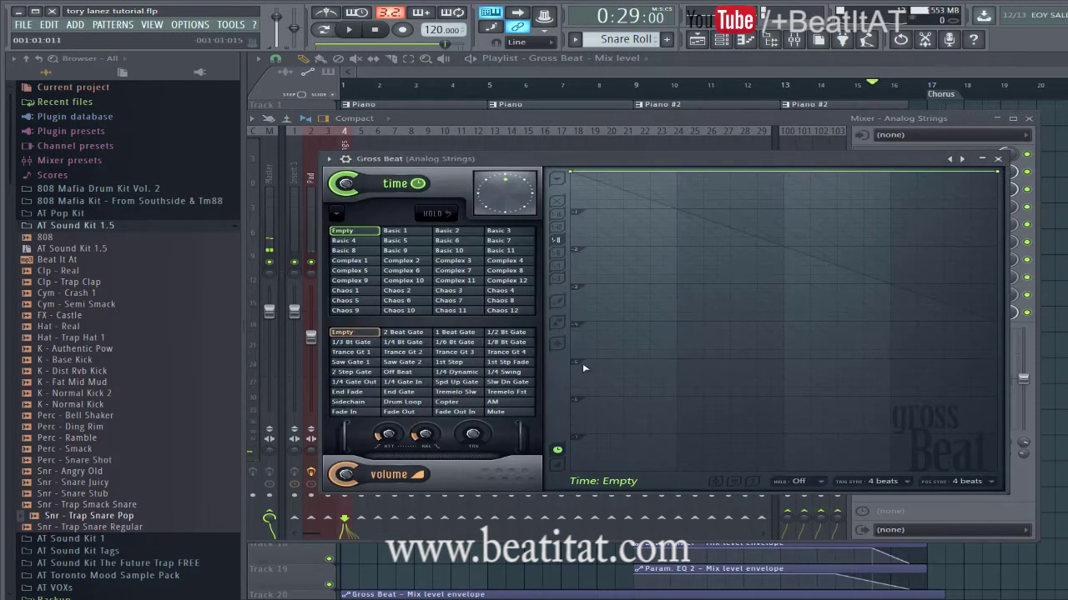
{"action": "left_click", "coordinate": [508, 412]}
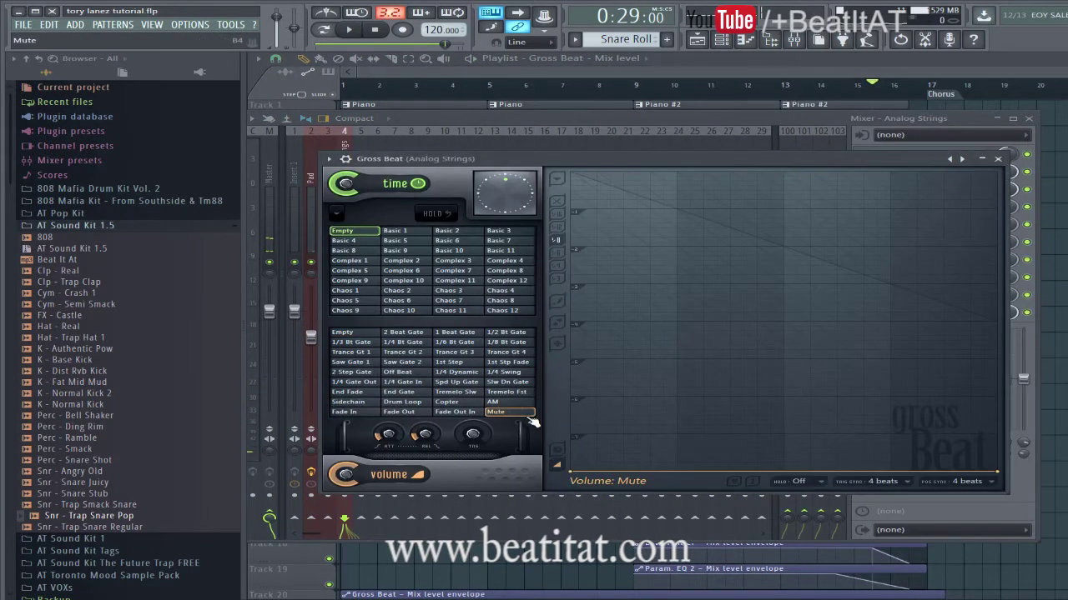
{"action": "left_click", "coordinate": [1000, 158]}
Create a mix level automation clip for the Analog Strings' Gross Beat on Track 22, raised from mid-bar 16 to bar 17, and play it back
{"action": "right_click", "coordinate": [1007, 316]}
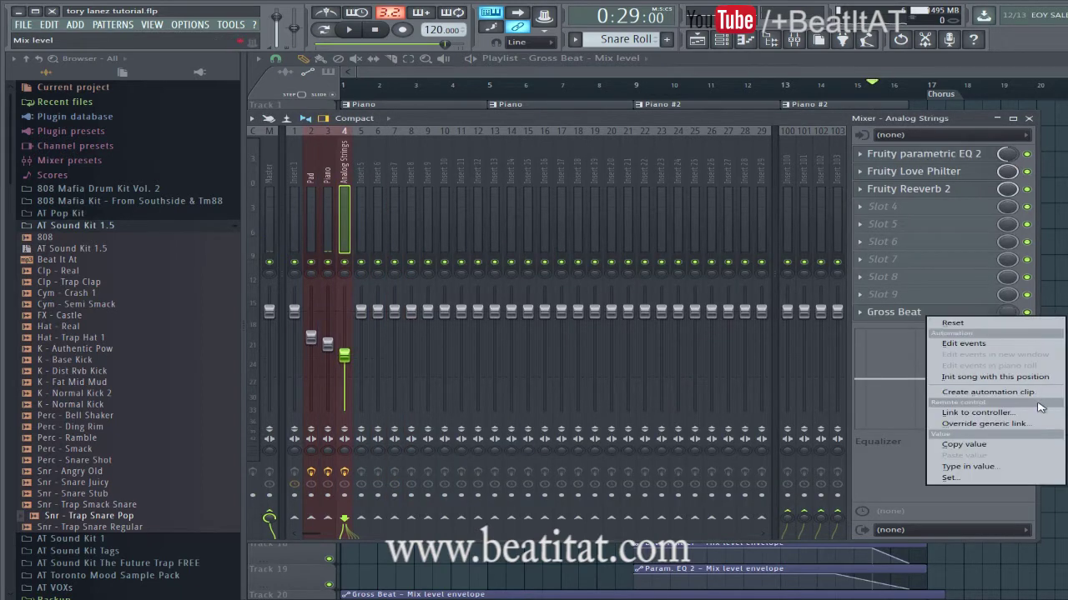
{"action": "left_click", "coordinate": [1019, 392]}
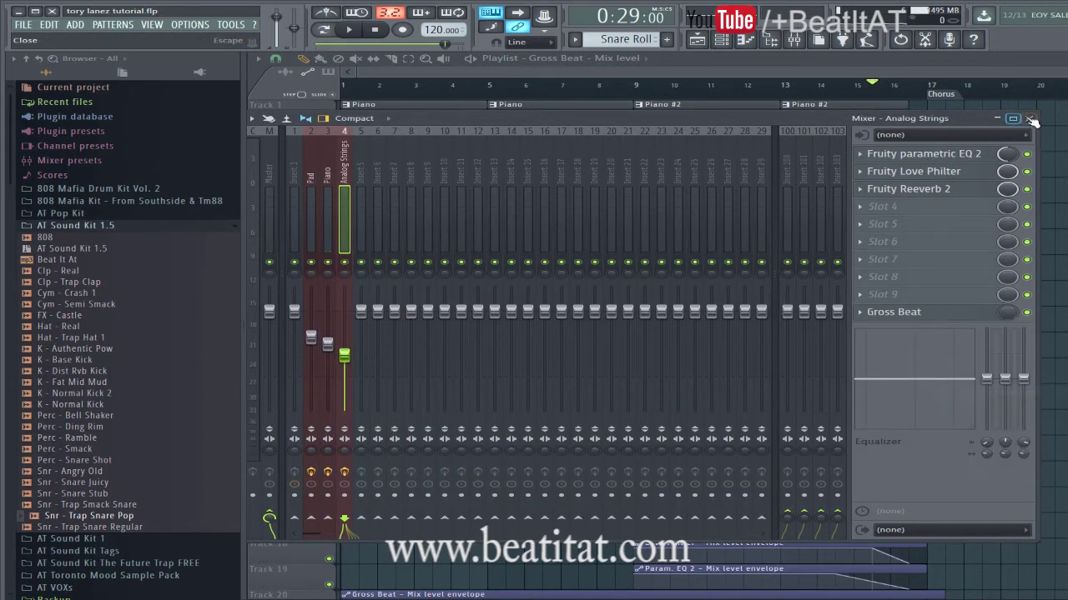
{"action": "left_click", "coordinate": [1029, 118]}
{"action": "scroll", "coordinate": [676, 183], "scroll_direction": "down", "scroll_amount": 4}
{"action": "scroll", "coordinate": [467, 111], "scroll_direction": "up", "scroll_amount": 2}
{"action": "left_click_drag", "start_coordinate": [464, 134], "coordinate": [212, 598]}
{"action": "scroll", "coordinate": [818, 300], "scroll_direction": "down", "scroll_amount": 3}
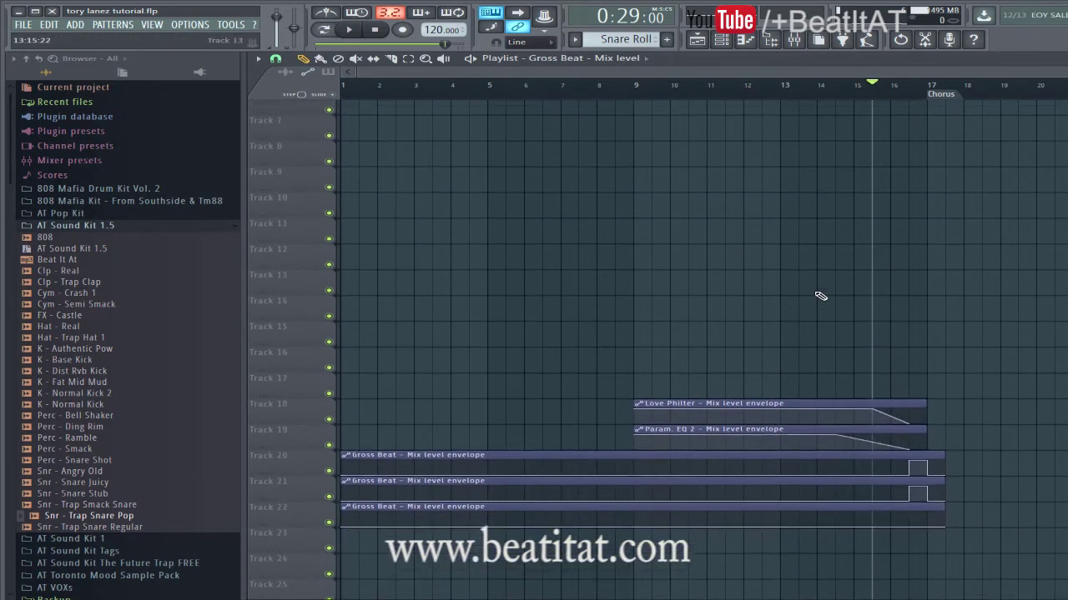
{"action": "left_click_drag", "start_coordinate": [915, 519], "coordinate": [914, 526]}
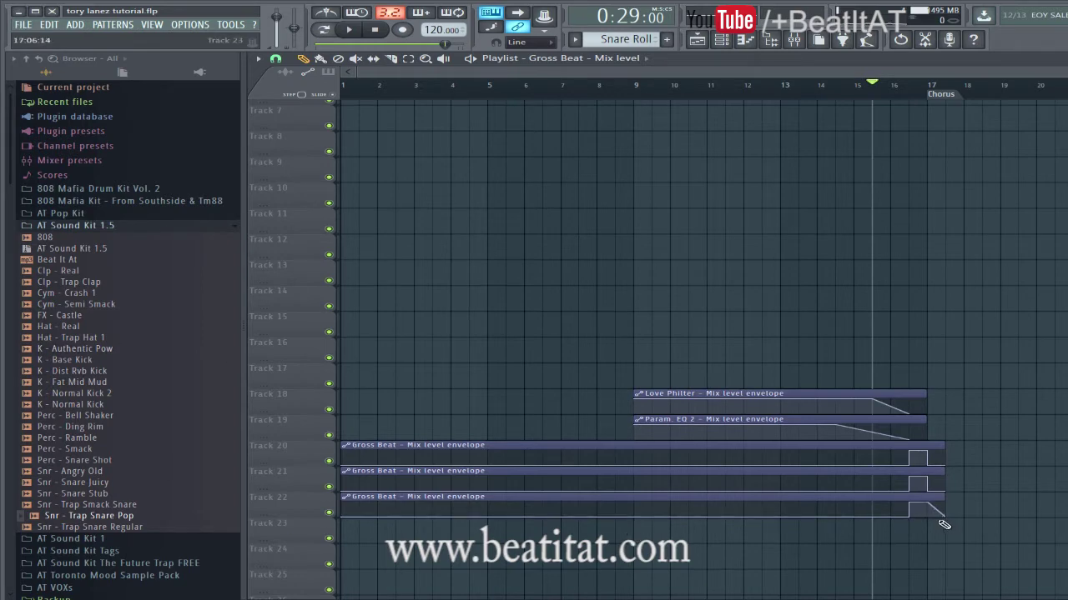
{"action": "scroll", "coordinate": [937, 219], "scroll_direction": "up", "scroll_amount": 6}
{"action": "key", "text": "space"}
{"action": "scroll", "coordinate": [968, 355], "scroll_direction": "down", "scroll_amount": 5}
{"action": "scroll", "coordinate": [967, 355], "scroll_direction": "up", "scroll_amount": 3}
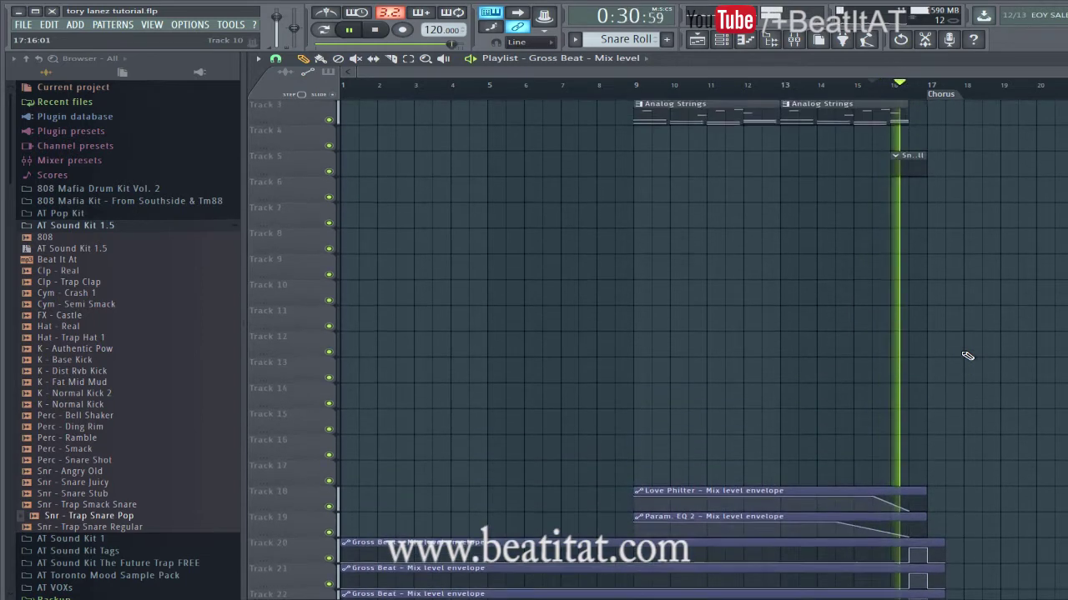
{"action": "key", "text": "space"}
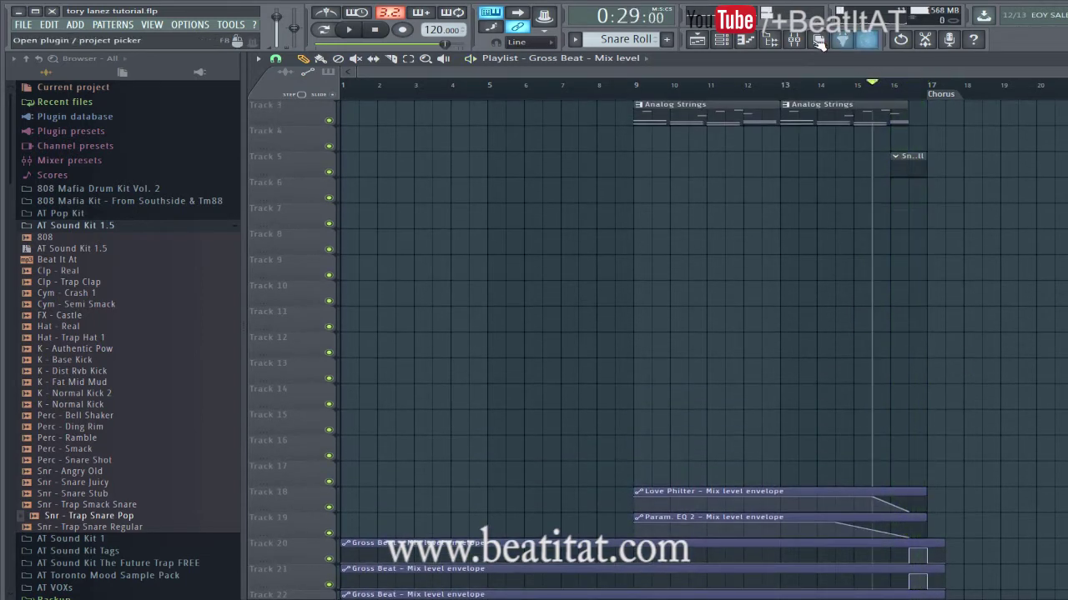
Open the Snare Roll's Trap Snare Pop notes in the piano roll and try out three short C5 notes in bar 1's last beat
{"action": "double_click", "coordinate": [905, 170]}
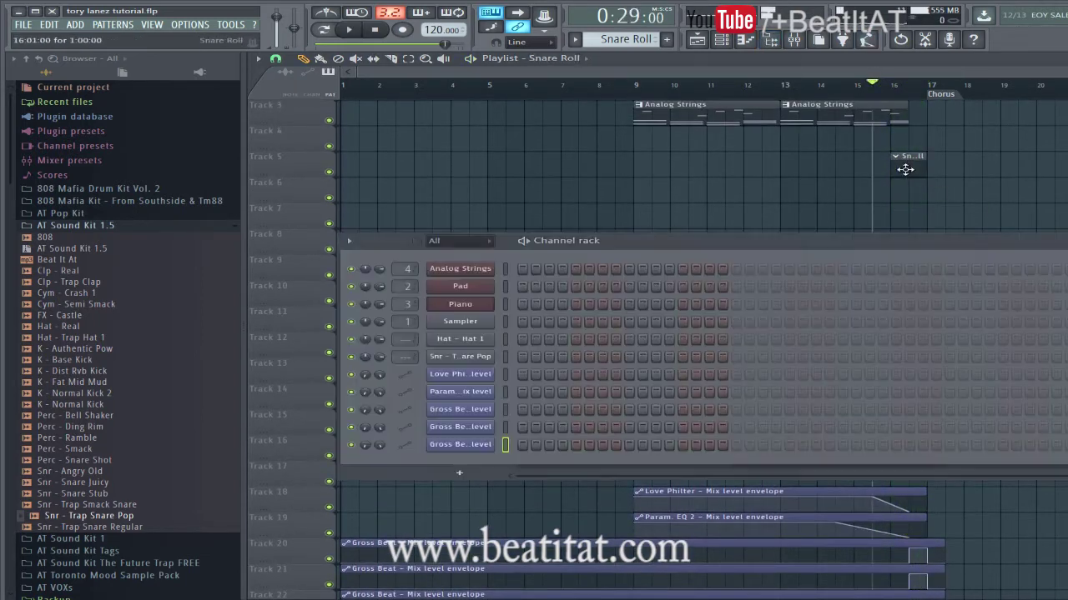
{"action": "right_click", "coordinate": [482, 356]}
{"action": "left_click", "coordinate": [508, 357]}
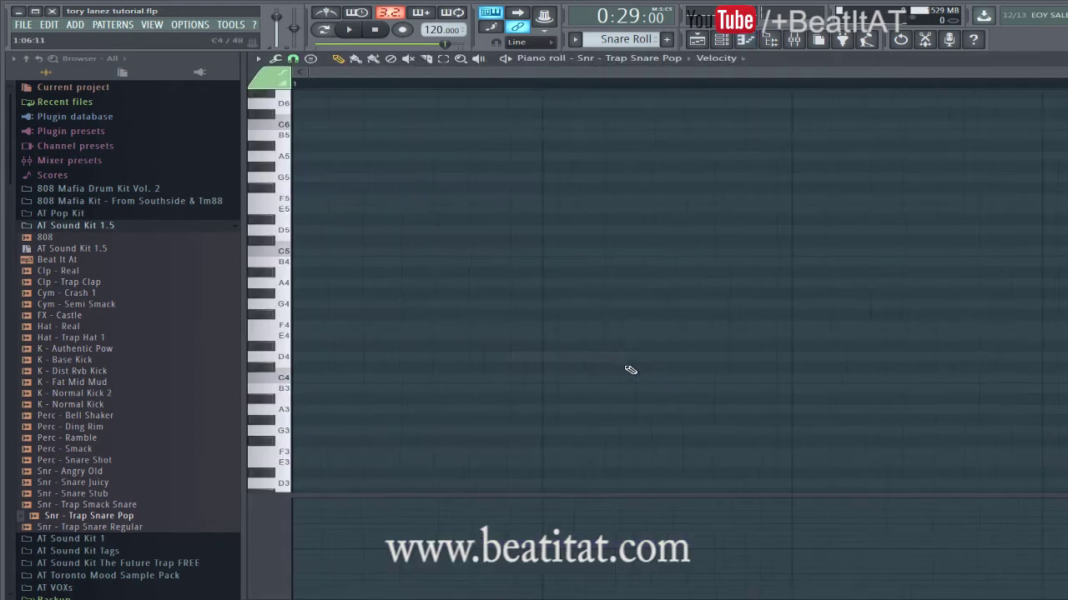
{"action": "mouse_move", "coordinate": [568, 247]}
{"action": "left_mouse_down"}
{"action": "mouse_move", "coordinate": [370, 262]}
{"action": "mouse_move", "coordinate": [310, 245]}
{"action": "mouse_move", "coordinate": [569, 246]}
{"action": "left_mouse_up"}
{"action": "key", "text": "space"}
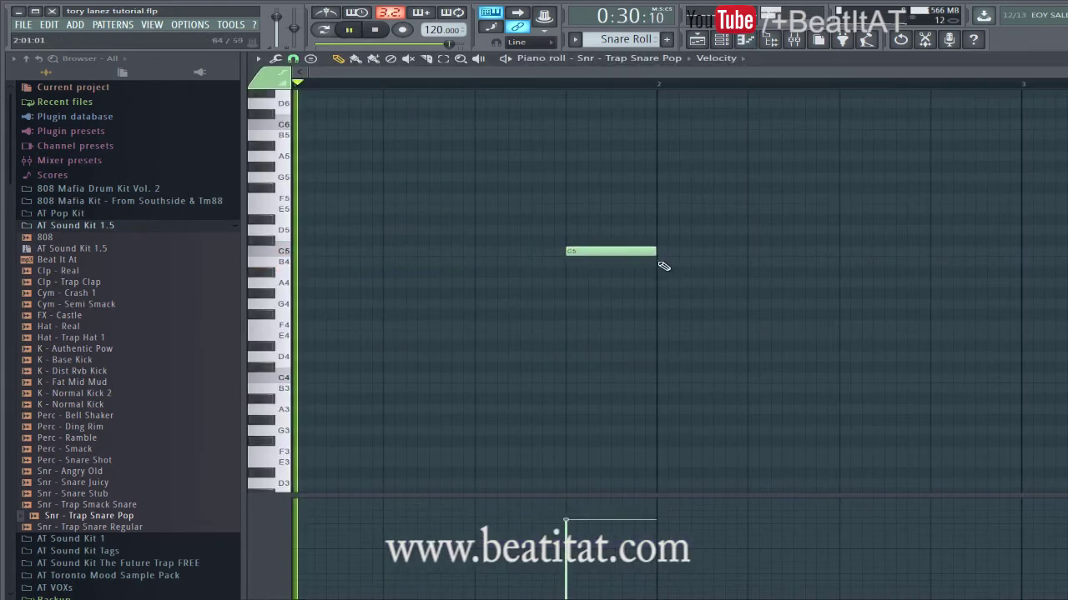
{"action": "key", "text": "space"}
{"action": "left_click_drag", "start_coordinate": [655, 251], "coordinate": [625, 256]}
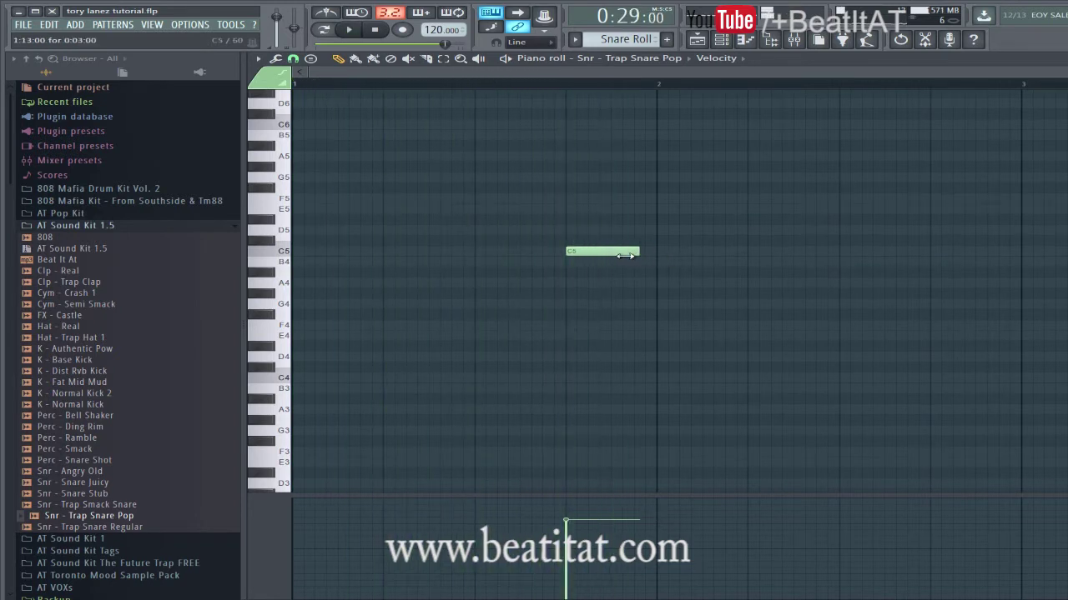
{"action": "left_click", "coordinate": [604, 258]}
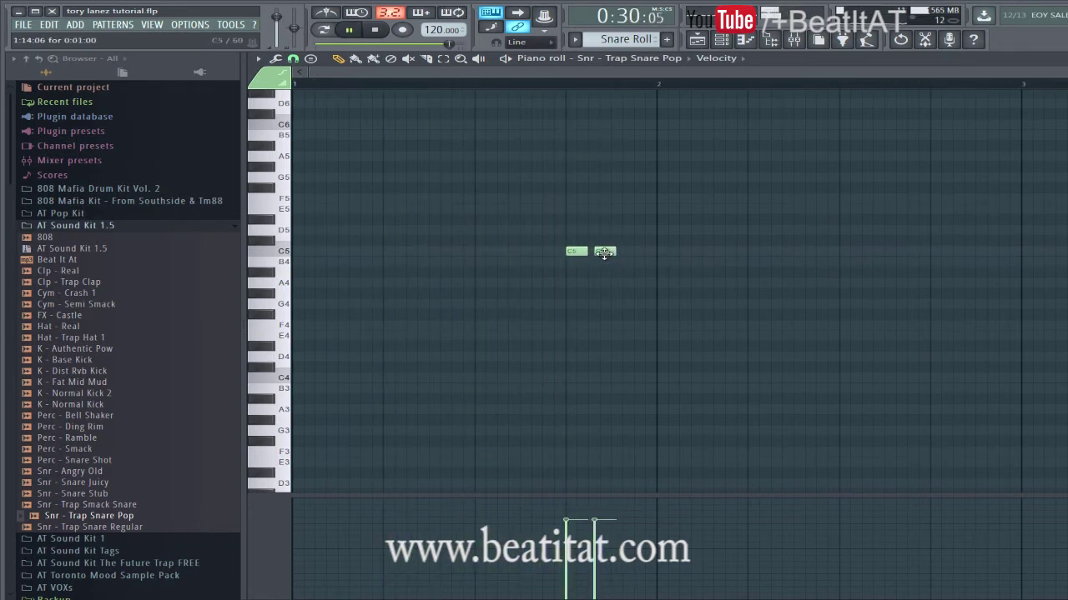
{"action": "key", "text": "space"}
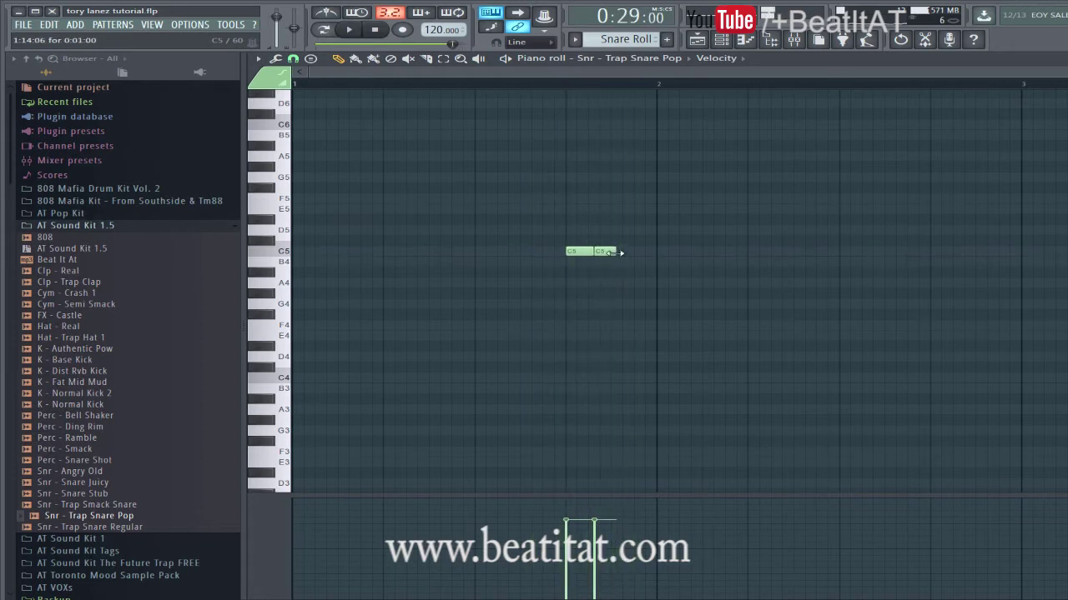
{"action": "left_click", "coordinate": [640, 253]}
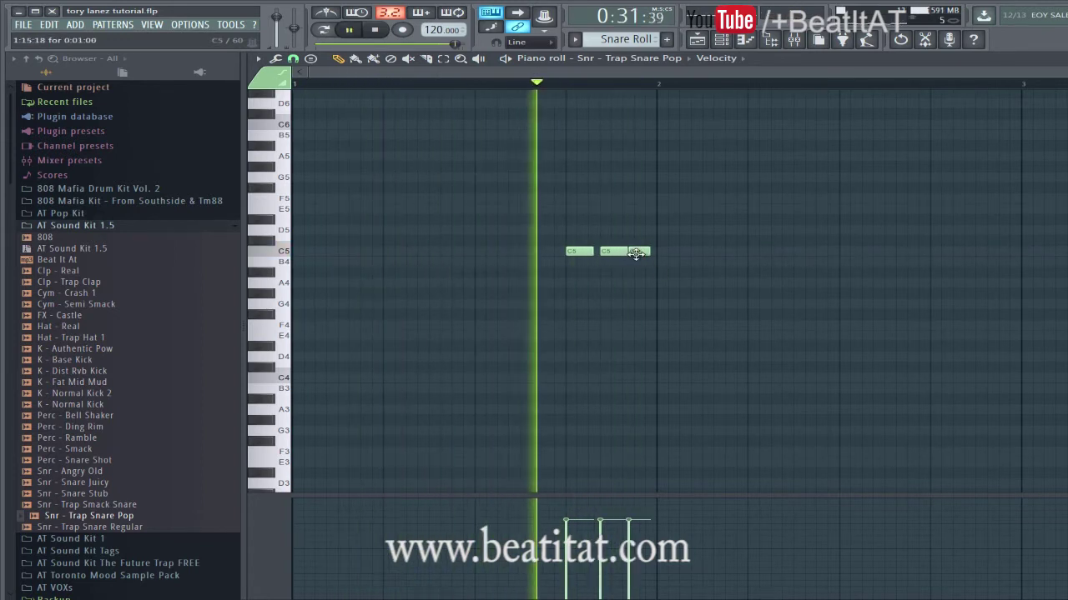
{"action": "left_click_drag", "start_coordinate": [657, 256], "coordinate": [660, 255]}
{"action": "key", "text": "space"}
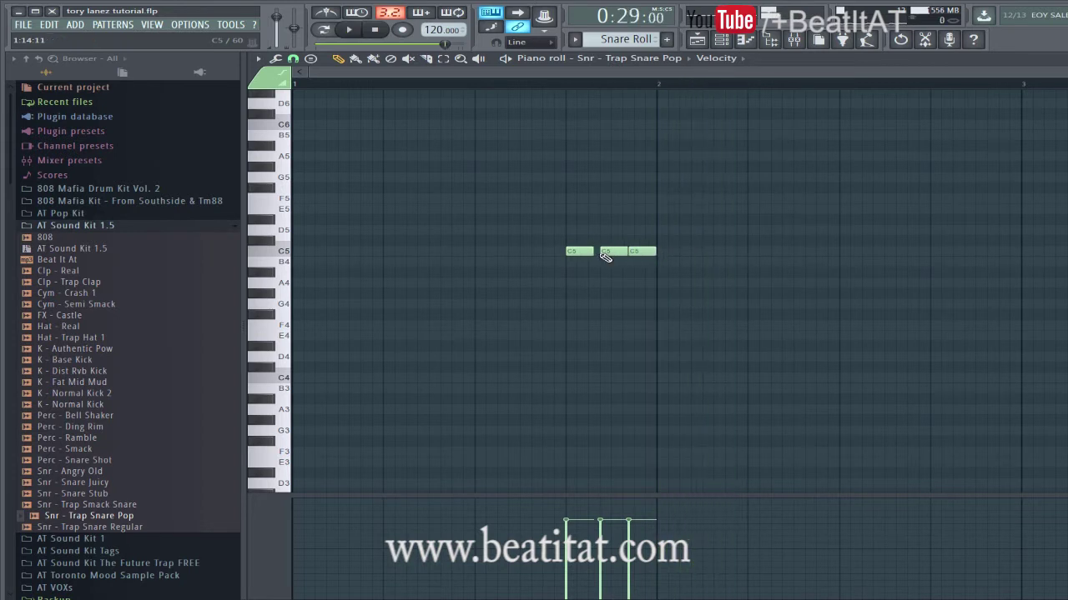
Replace the second and third snare notes using a different snap setting, leaving three evenly spaced C5 notes across the last beat
{"action": "right_click", "coordinate": [609, 254]}
{"action": "right_click", "coordinate": [634, 254]}
{"action": "left_click", "coordinate": [258, 59]}
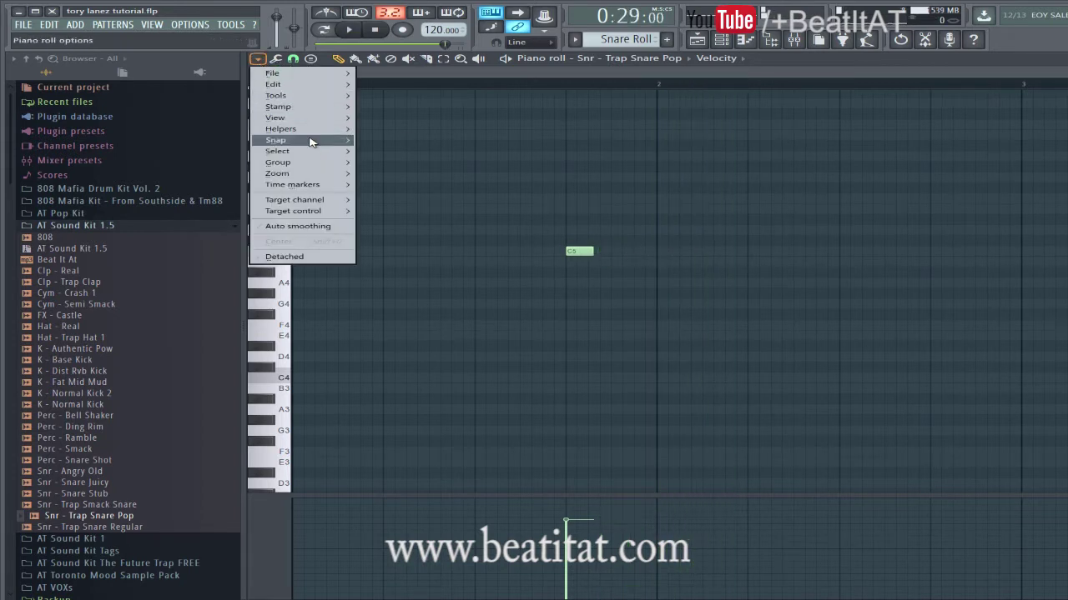
{"action": "mouse_move", "coordinate": [286, 142]}
{"action": "left_click", "coordinate": [387, 215]}
{"action": "left_click", "coordinate": [582, 253]}
{"action": "left_click", "coordinate": [606, 253]}
{"action": "left_click", "coordinate": [629, 253]}
{"action": "key", "text": "space"}
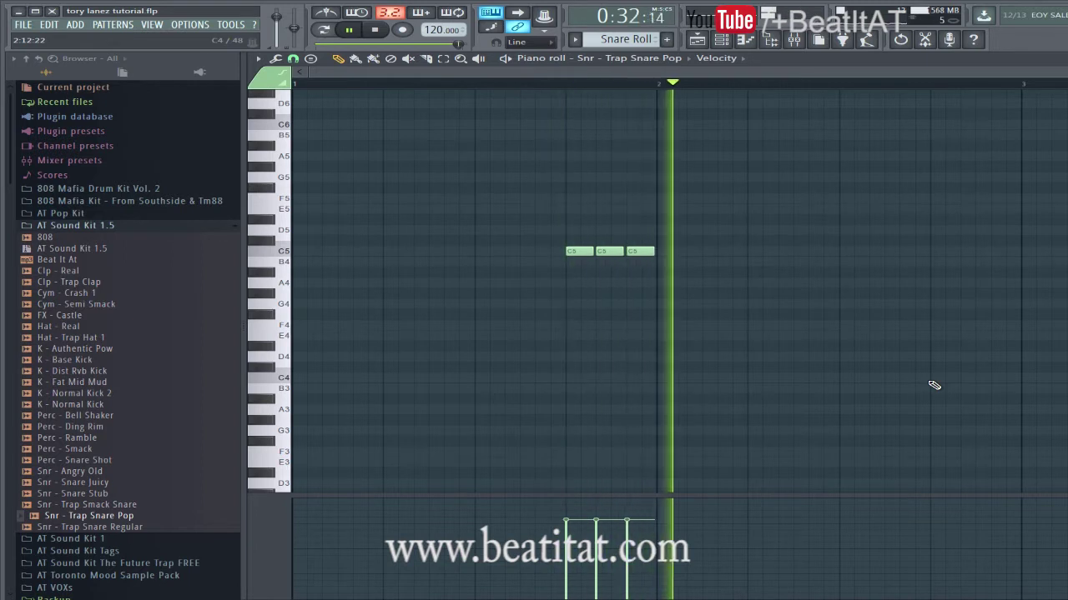
Copy the three C5 snare notes to F5 in the preceding beat and return to the playlist
{"action": "left_click_drag", "start_coordinate": [575, 262], "coordinate": [667, 248]}
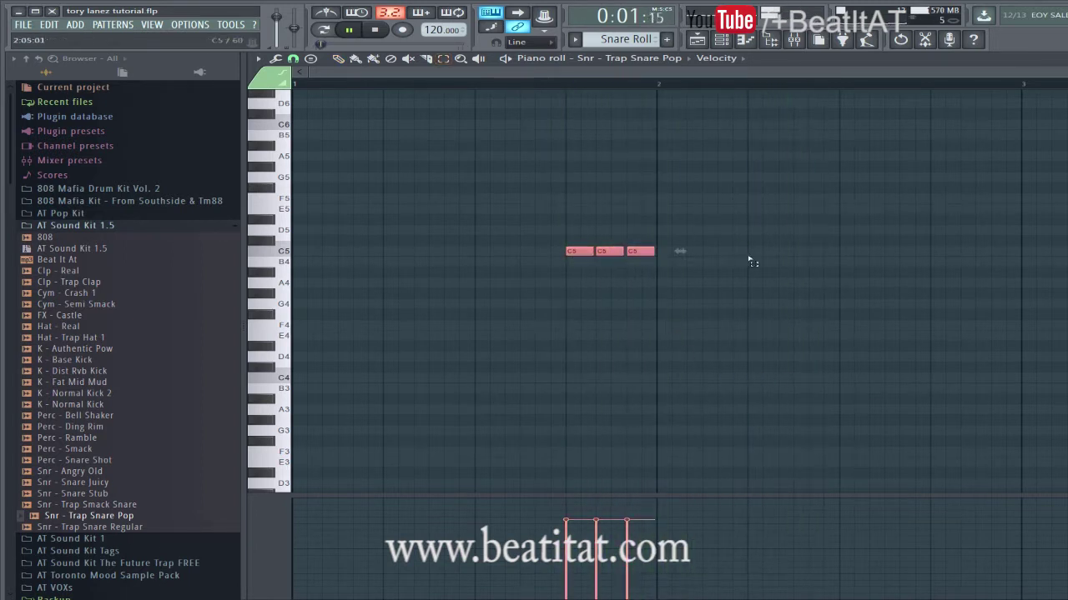
{"action": "left_click_drag", "start_coordinate": [566, 254], "coordinate": [483, 196]}
{"action": "left_click", "coordinate": [542, 283]}
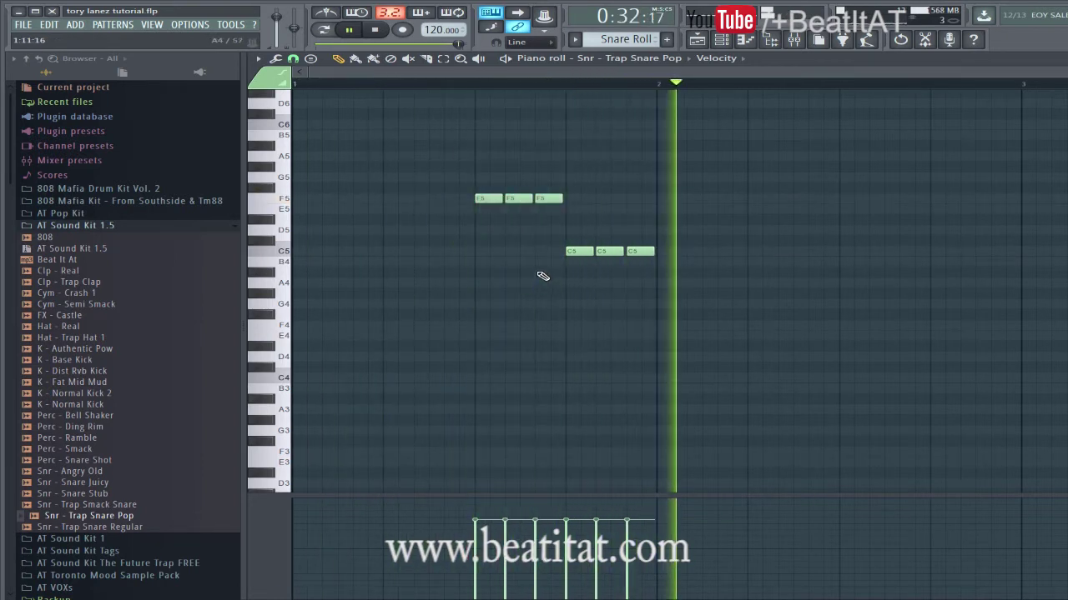
{"action": "key", "text": "e"}
{"action": "left_click", "coordinate": [629, 161], "text": "ctrl"}
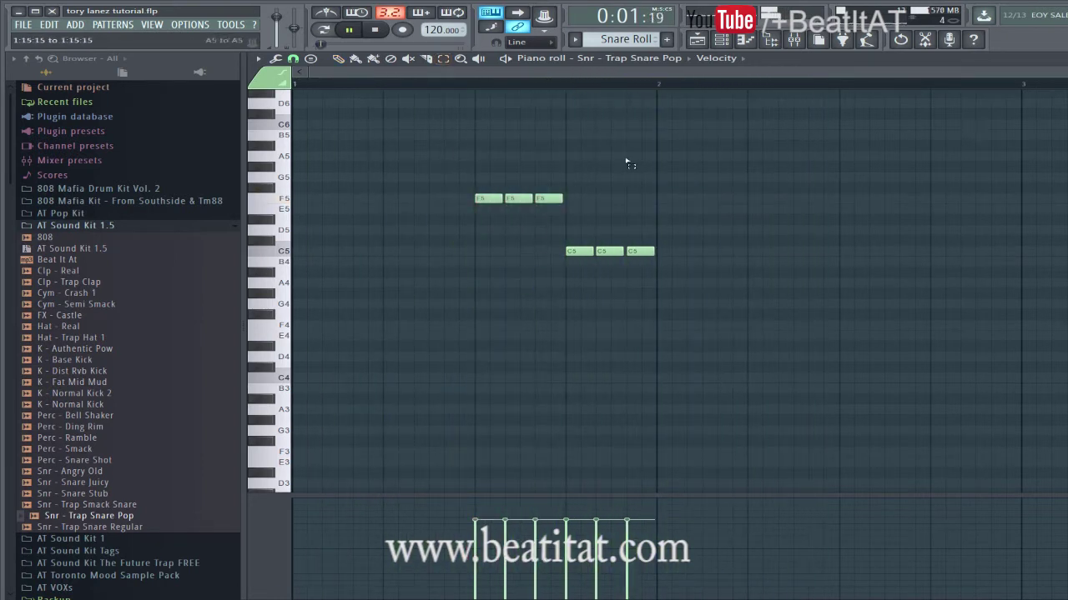
{"action": "key", "text": "Escape"}
{"action": "left_click", "coordinate": [724, 187]}
{"action": "right_click", "coordinate": [746, 194]}
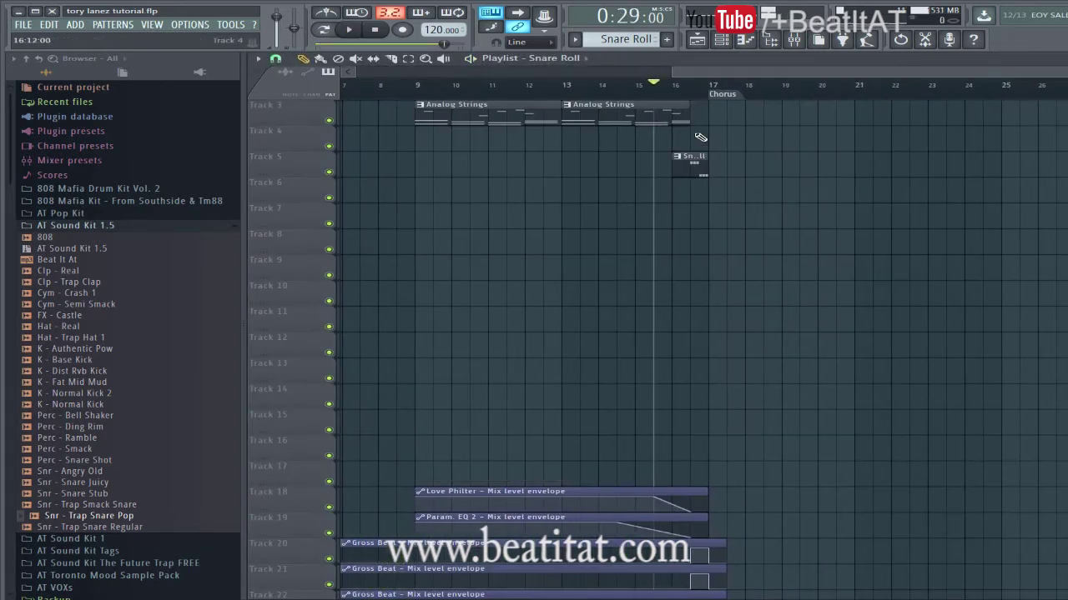
Move the Snare Roll clip down to Track 10 and set the playback position to the Chorus marker at bar 17
{"action": "scroll", "coordinate": [723, 150], "scroll_direction": "up", "scroll_amount": 2}
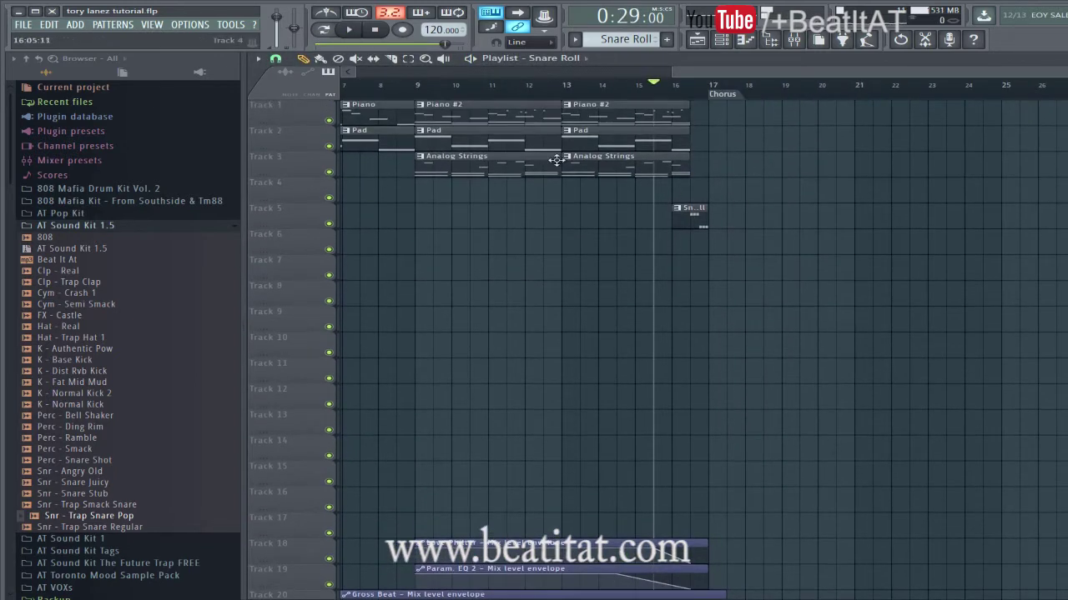
{"action": "left_click_drag", "start_coordinate": [686, 219], "coordinate": [684, 379]}
{"action": "scroll", "coordinate": [749, 77], "scroll_direction": "right", "scroll_amount": 2}
{"action": "left_click", "coordinate": [636, 86]}
{"action": "scroll", "coordinate": [813, 73], "scroll_direction": "down", "scroll_amount": 2}
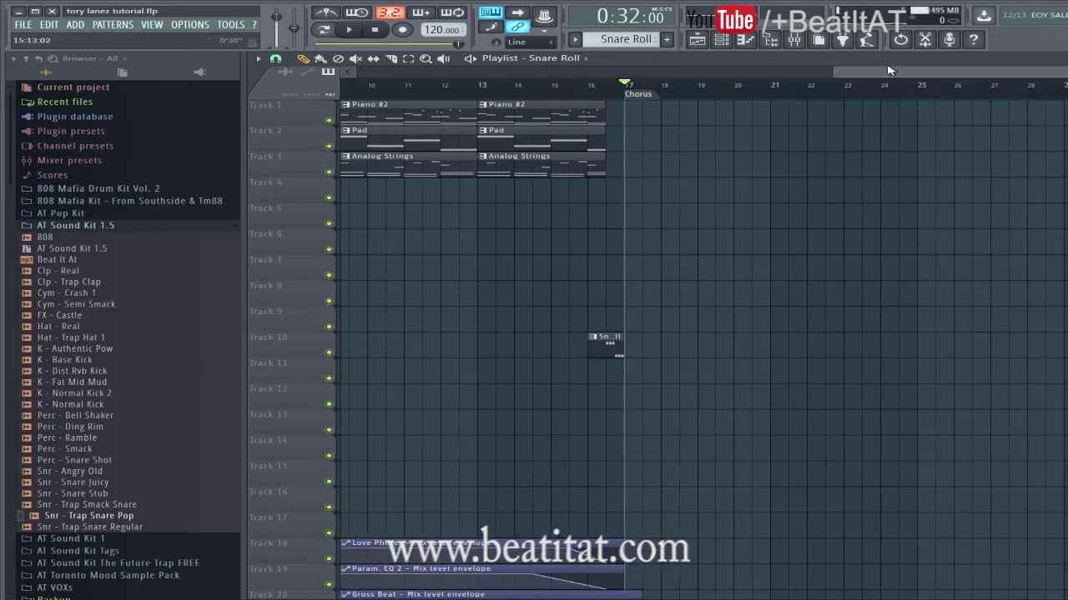
Place two consecutive Pad clips on Track 2, starting at bars 17 and 21 of the chorus
{"action": "left_click", "coordinate": [722, 39]}
{"action": "key", "text": "F6"}
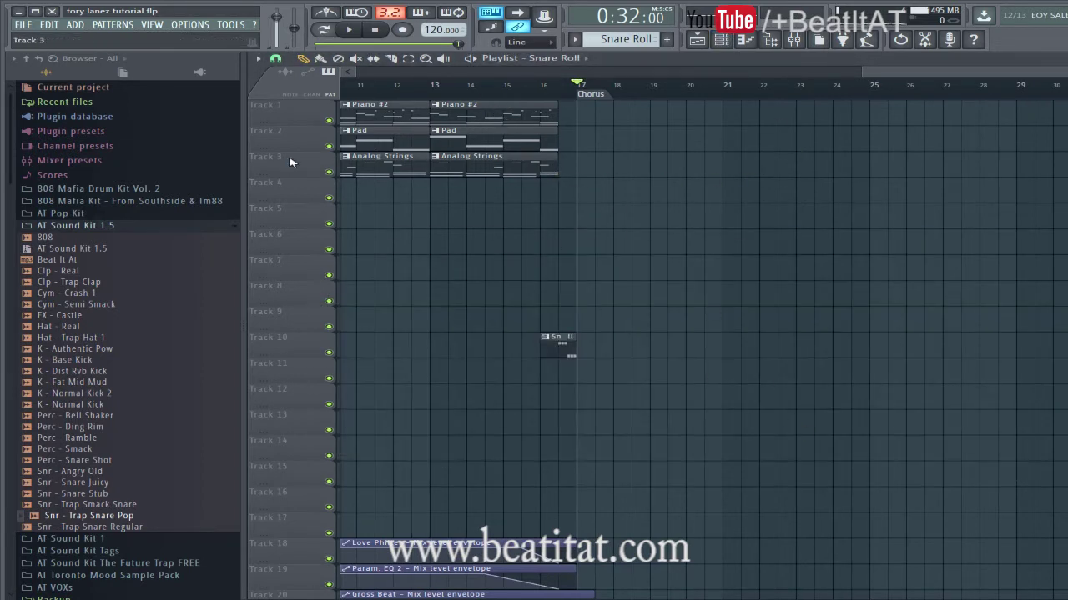
{"action": "left_click_drag", "start_coordinate": [867, 77], "coordinate": [357, 76]}
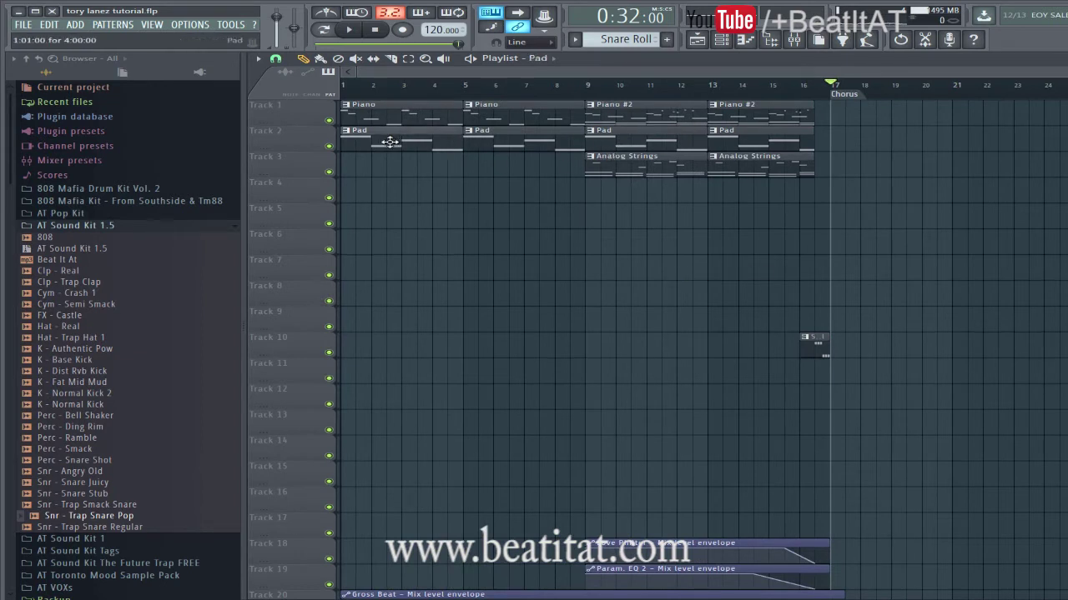
{"action": "left_click", "coordinate": [849, 145]}
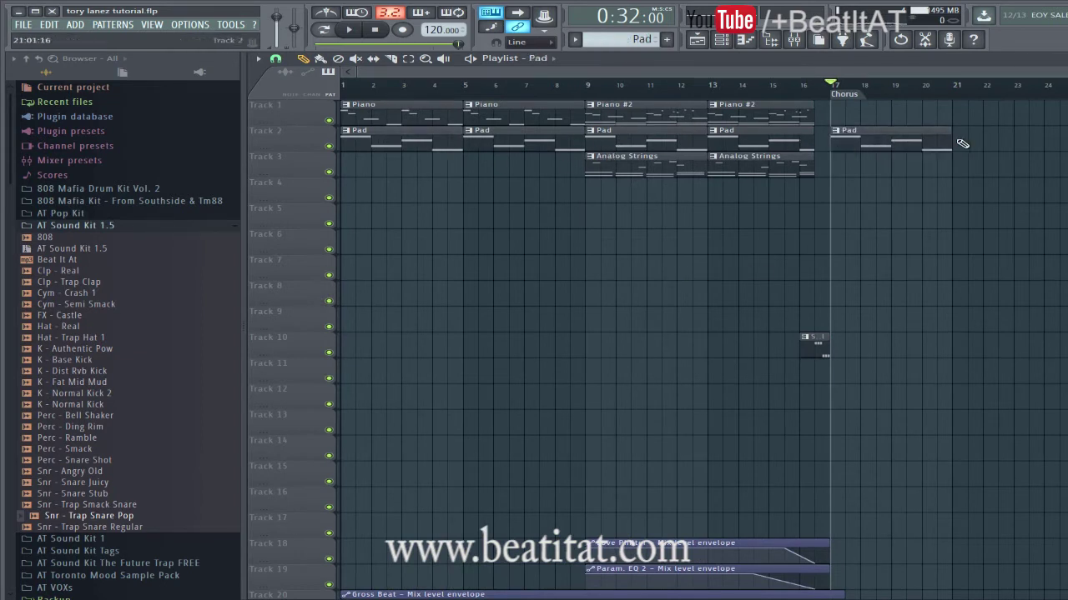
{"action": "left_click", "coordinate": [961, 143]}
Audition clap, crash, riser, kick and snap samples in the AT Pop Kit folder, including Clap Swush, Riser 1 and Heavy Reverb Snap
{"action": "scroll", "coordinate": [521, 159], "scroll_direction": "down", "scroll_amount": 2}
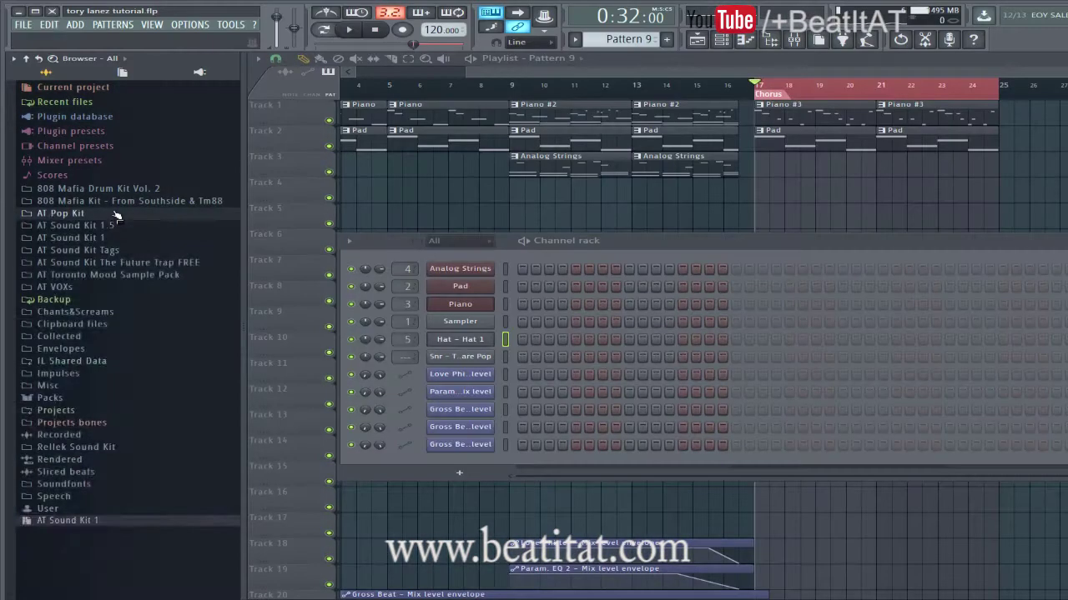
{"action": "left_click", "coordinate": [60, 213]}
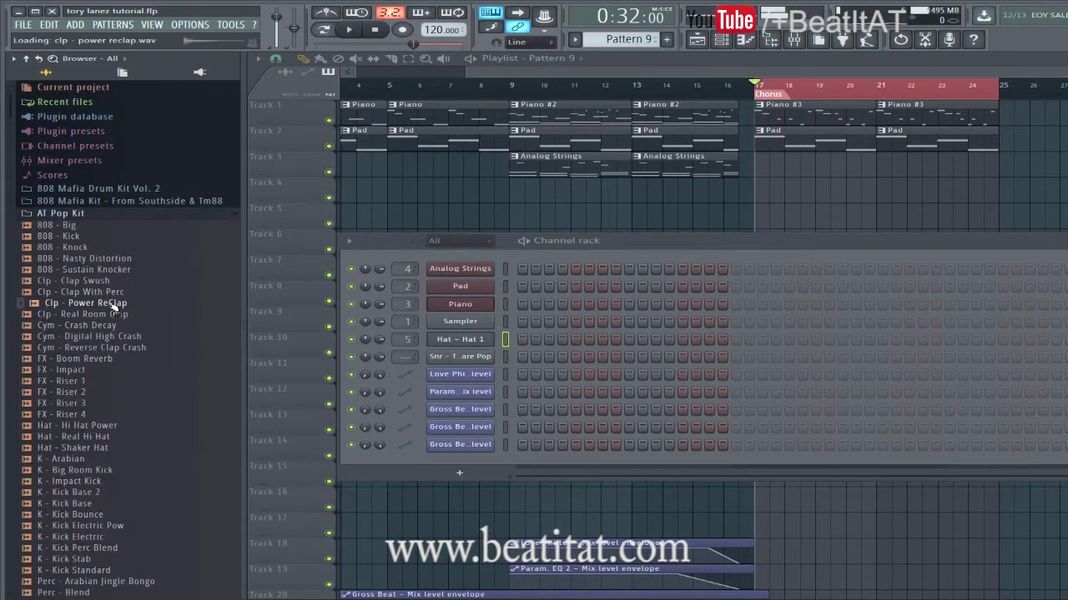
{"action": "left_click", "coordinate": [146, 293]}
{"action": "left_click", "coordinate": [157, 283]}
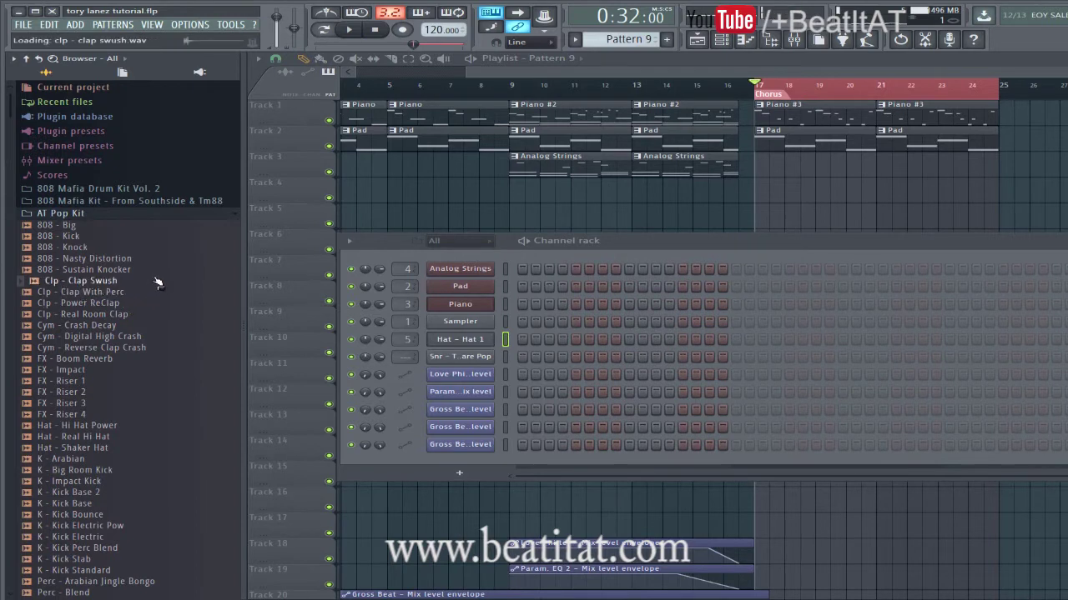
{"action": "left_click", "coordinate": [119, 339]}
{"action": "left_click", "coordinate": [91, 380]}
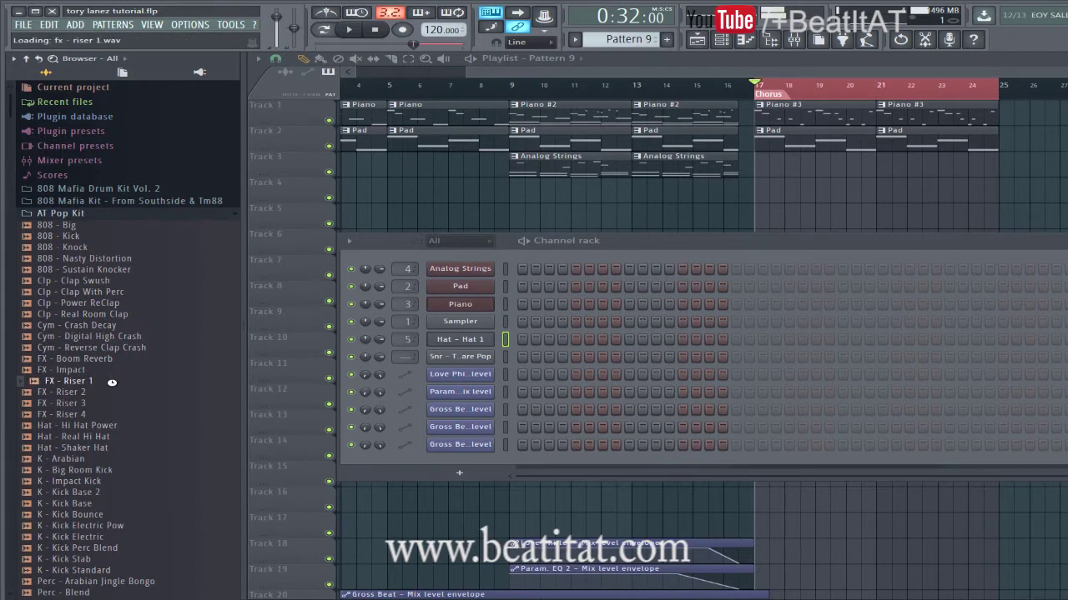
{"action": "left_click", "coordinate": [101, 475]}
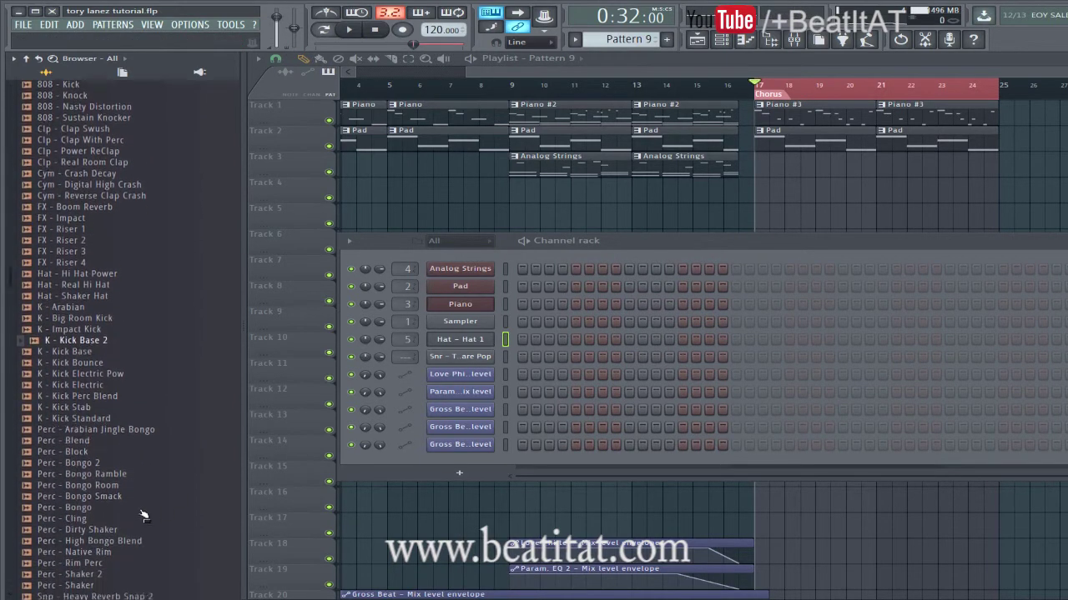
{"action": "scroll", "coordinate": [125, 492], "scroll_direction": "down", "scroll_amount": 4}
{"action": "left_click", "coordinate": [123, 427]}
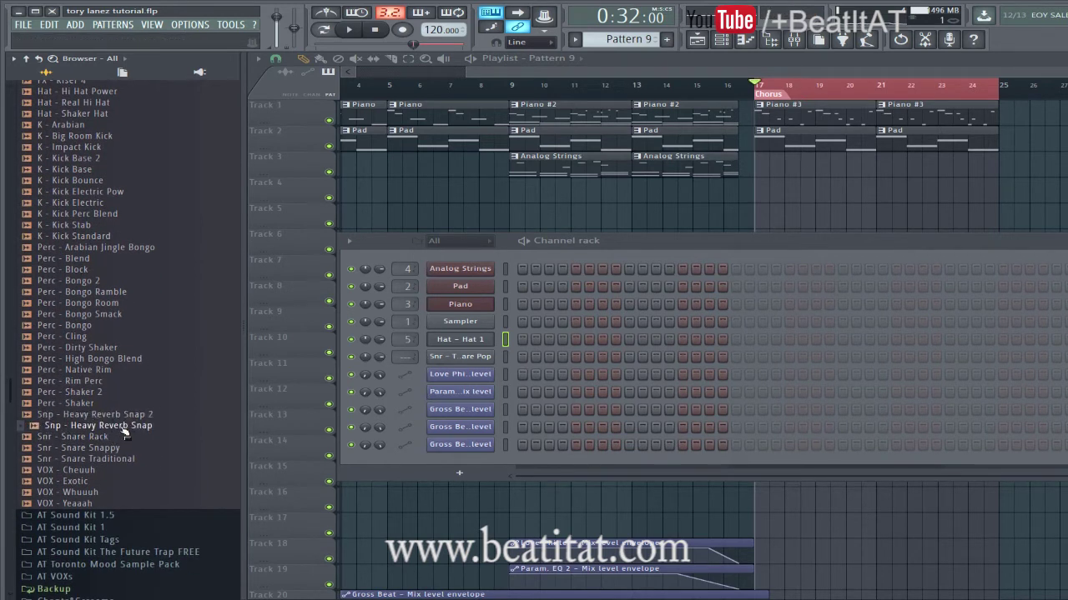
Audition the Snare Snappy, Snare Rack and Snare Traditional samples in the AT Pop Kit folder
{"action": "left_click", "coordinate": [109, 449]}
{"action": "left_click", "coordinate": [110, 438]}
{"action": "left_click", "coordinate": [111, 459]}
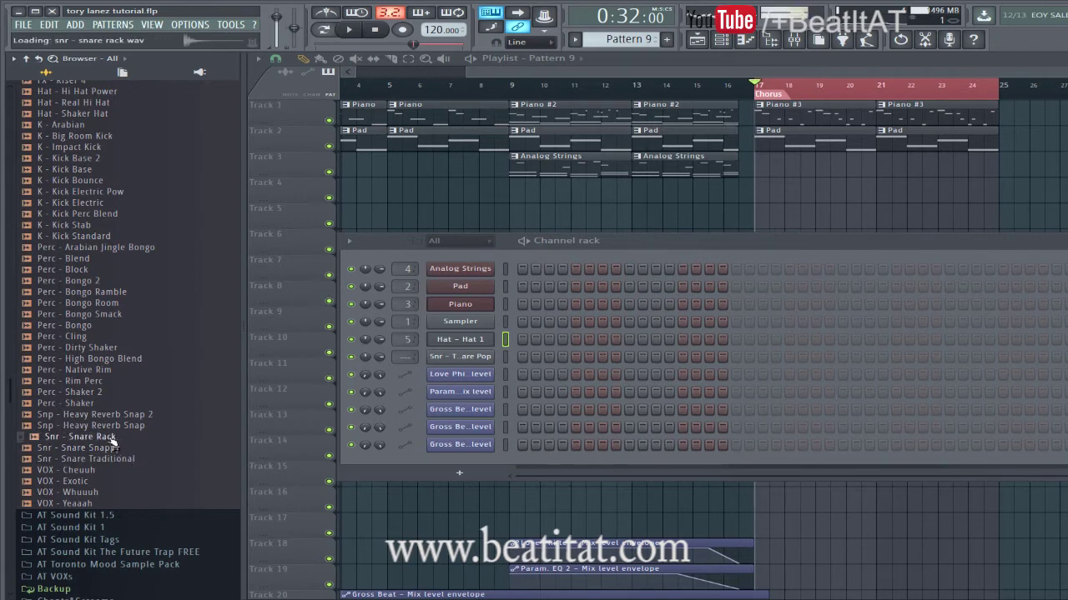
{"action": "left_click_drag", "start_coordinate": [436, 465], "coordinate": [83, 436]}
Add the Snr - Trap Snare 5 sample from the AT Sound Kit 1 folder as a new channel
{"action": "scroll", "coordinate": [87, 362], "scroll_direction": "up", "scroll_amount": 9}
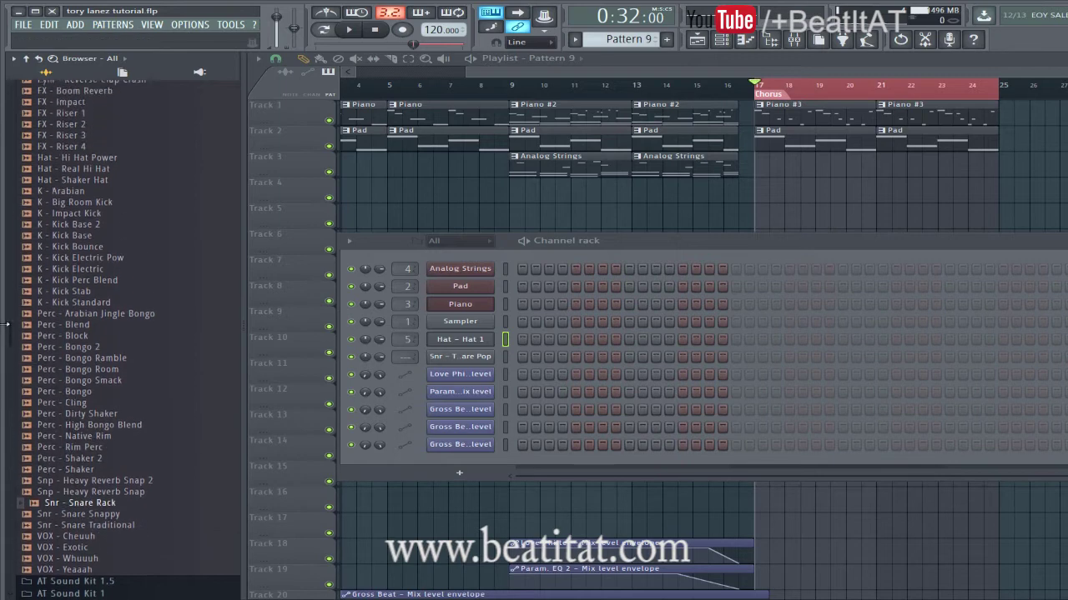
{"action": "left_click", "coordinate": [76, 215]}
{"action": "left_click", "coordinate": [93, 242]}
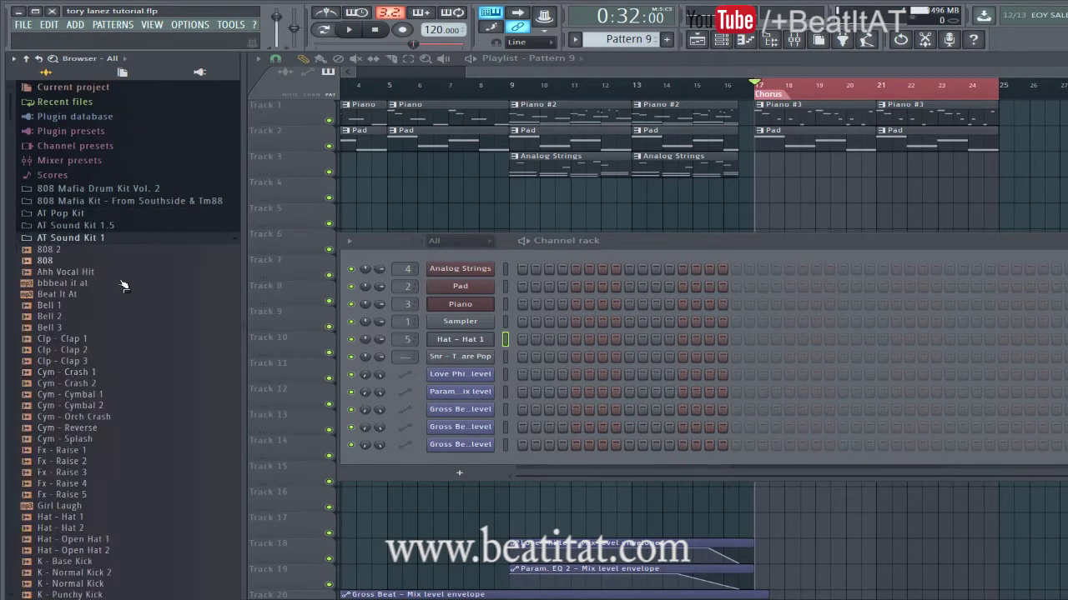
{"action": "scroll", "coordinate": [125, 467], "scroll_direction": "down", "scroll_amount": 8}
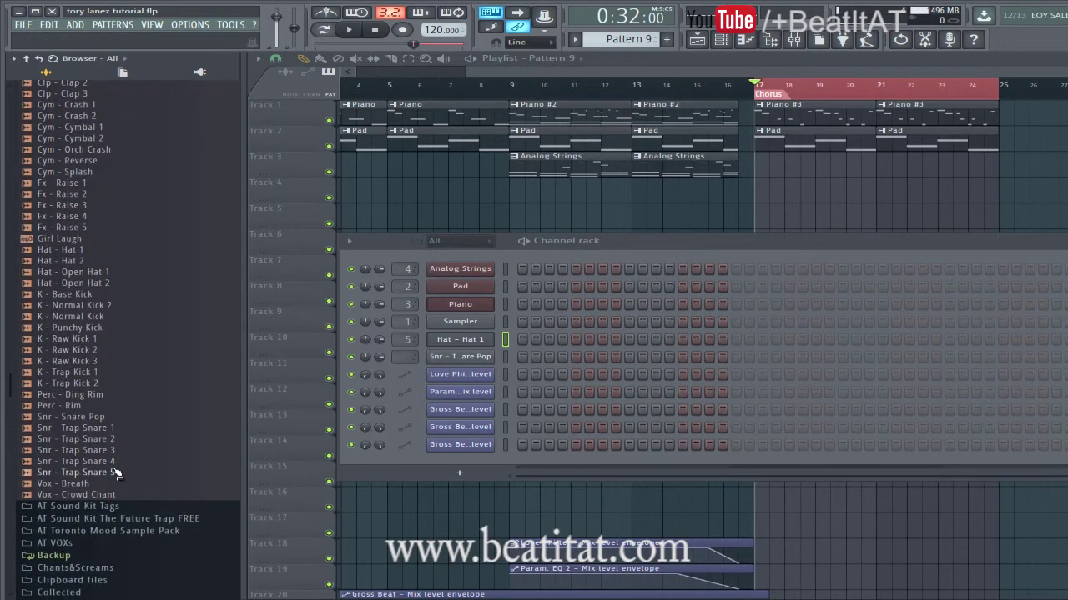
{"action": "left_click_drag", "start_coordinate": [114, 478], "coordinate": [488, 470]}
Program Trap Snare 5 hits on the third beat (ninth step) of each bar across the four-bar pattern
{"action": "left_click", "coordinate": [842, 463]}
{"action": "left_click_drag", "start_coordinate": [779, 239], "coordinate": [642, 214]}
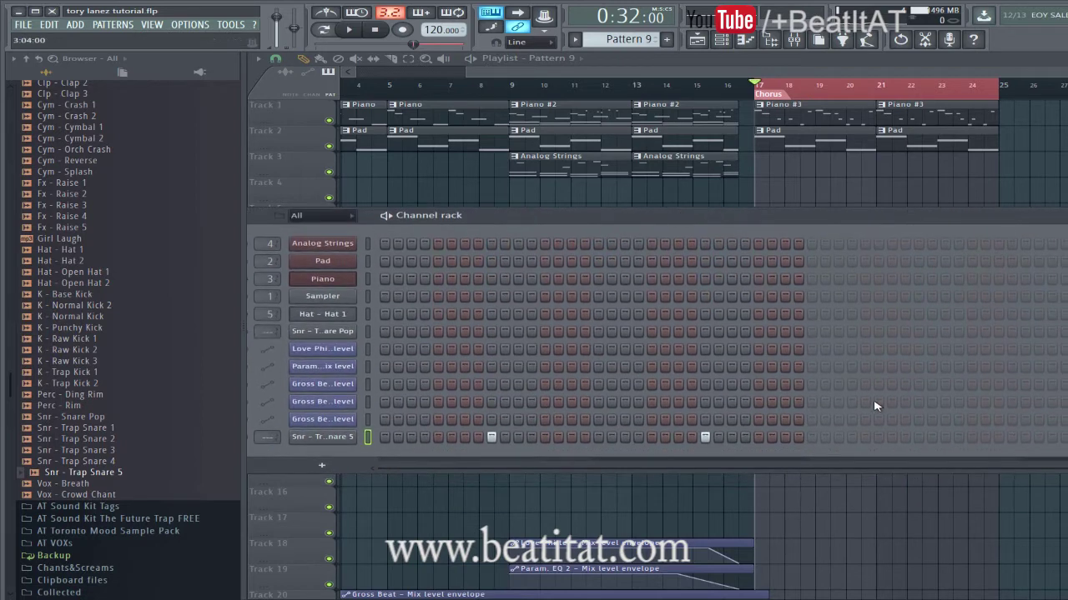
{"action": "left_click", "coordinate": [916, 438]}
{"action": "left_click_drag", "start_coordinate": [828, 221], "coordinate": [688, 209]}
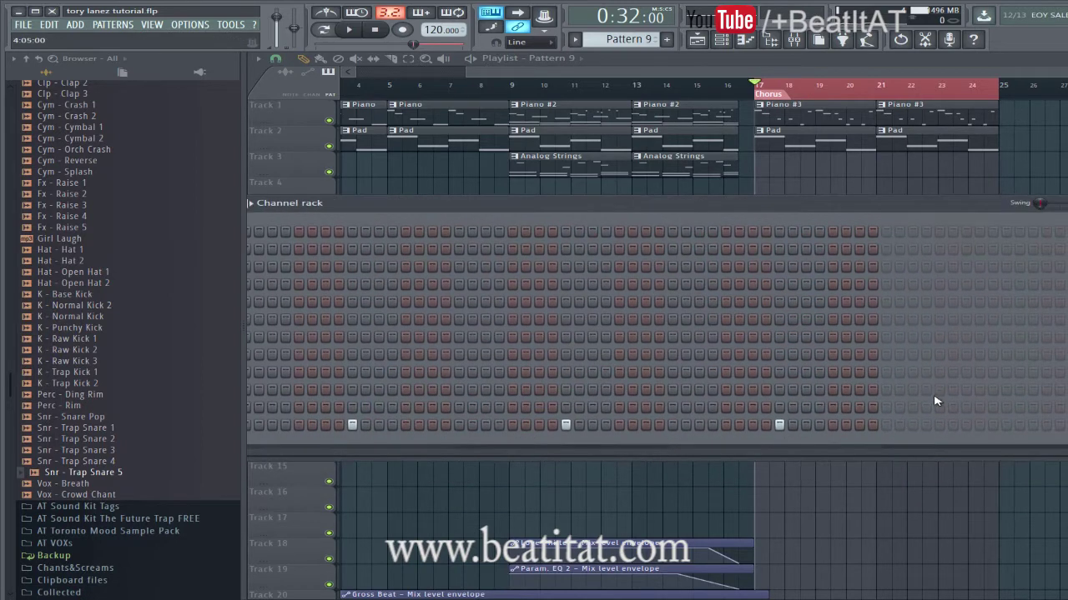
{"action": "left_click", "coordinate": [992, 425]}
Rename the pattern as Snare Standard and place two consecutive clips of it on Track 8 at bars 17 and 21
{"action": "key", "text": "F2"}
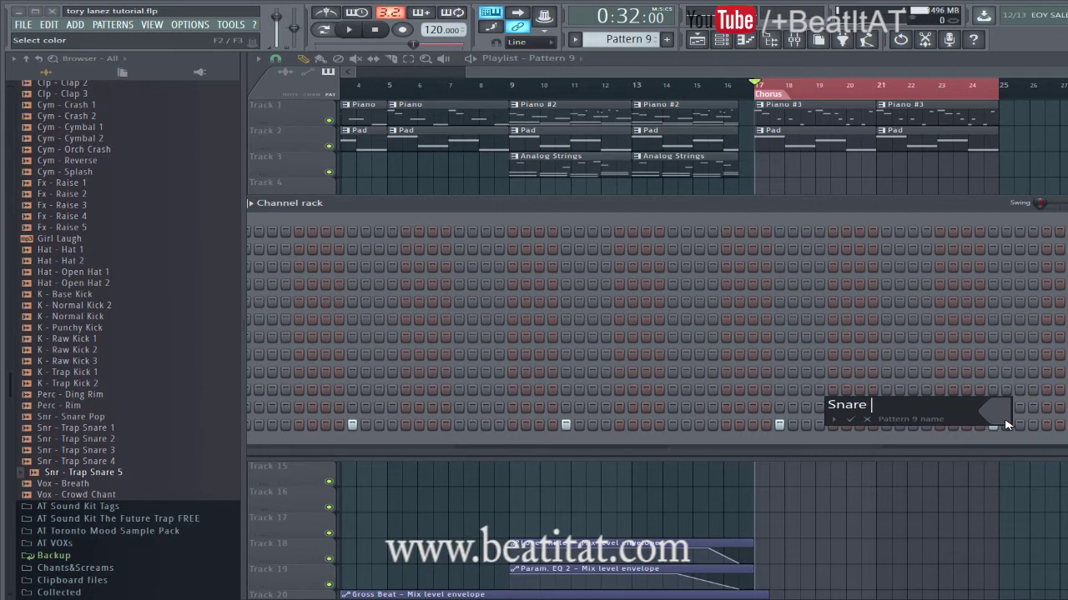
{"action": "type", "text": "Snare Standard"}
{"action": "key", "text": "Return"}
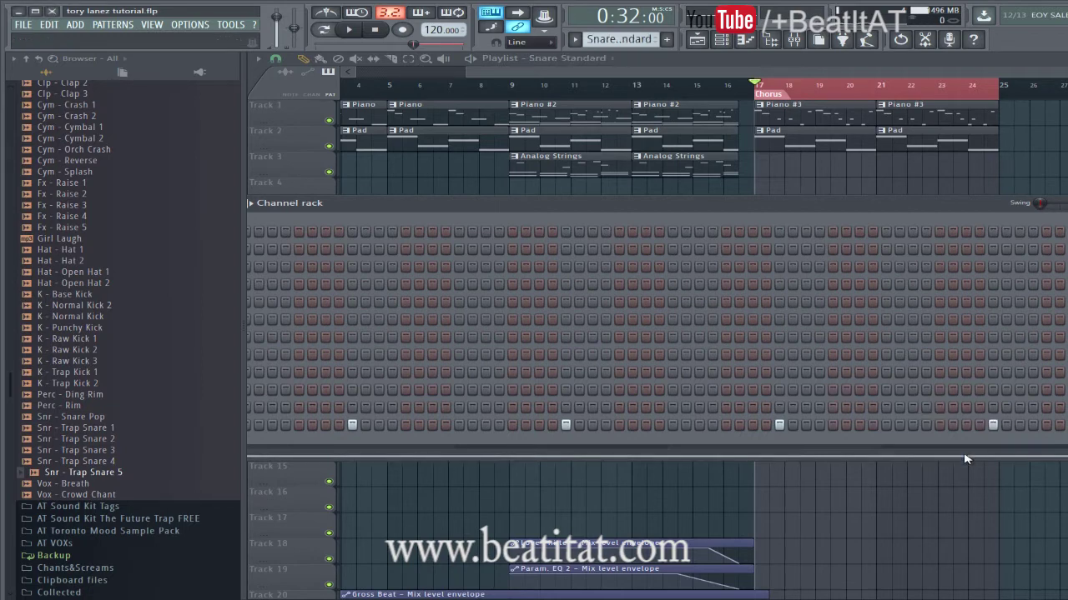
{"action": "key", "text": "F6"}
{"action": "left_click", "coordinate": [753, 288]}
{"action": "left_click", "coordinate": [881, 292]}
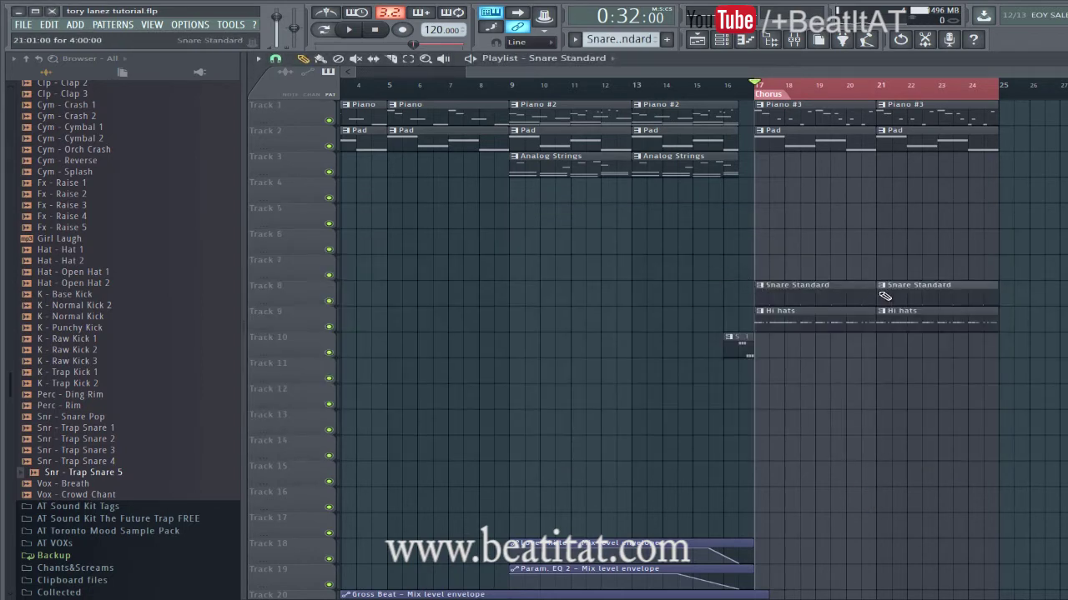
Play the chorus and route the Trap Snare 5 channel to mixer track 6
{"action": "key", "text": "space"}
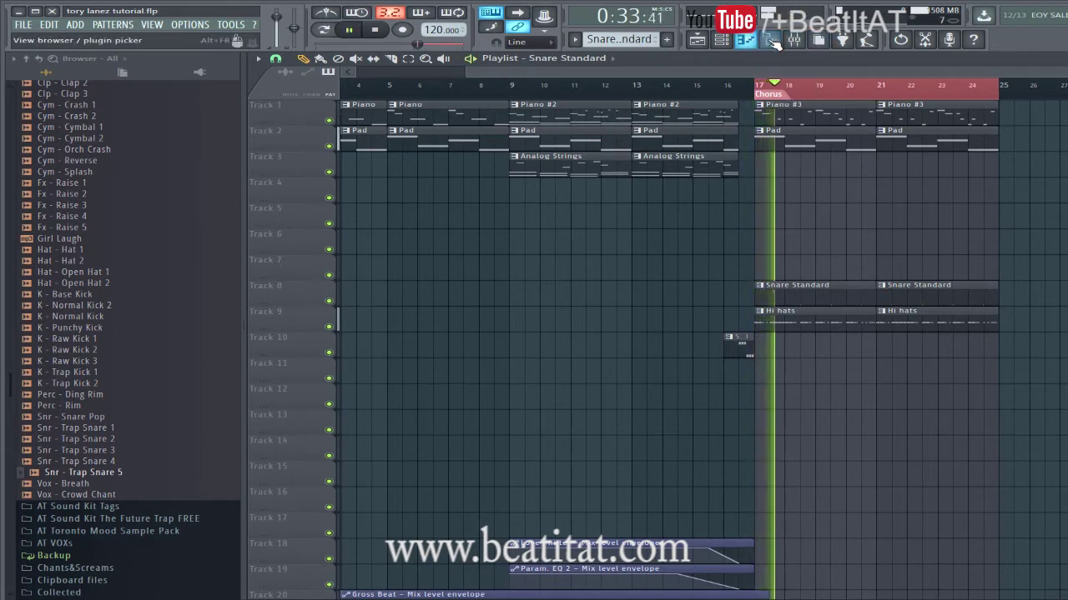
{"action": "left_click", "coordinate": [736, 45]}
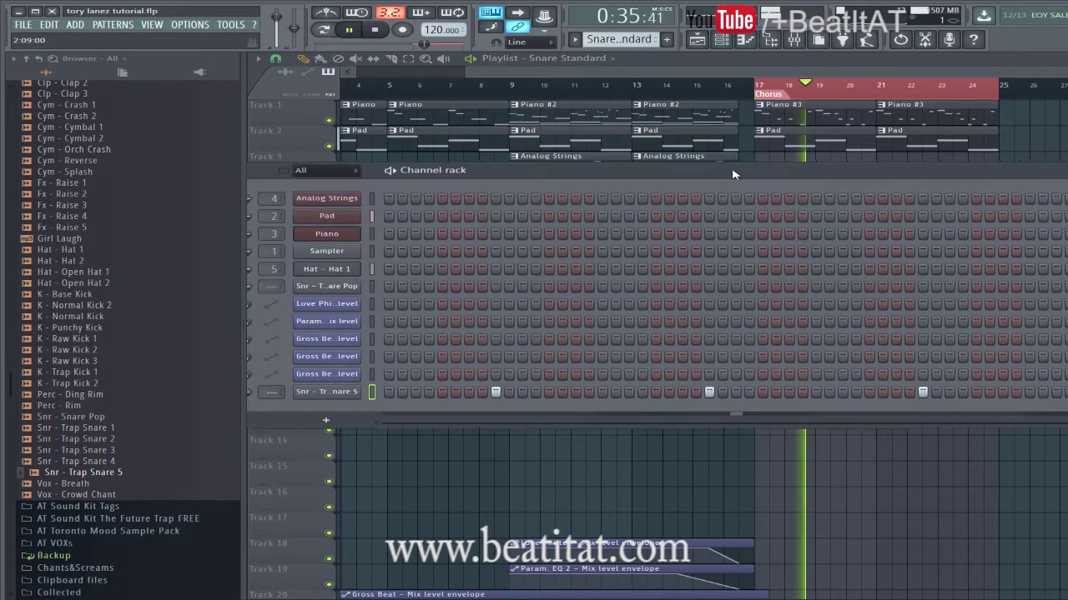
{"action": "left_click", "coordinate": [384, 385]}
{"action": "left_click", "coordinate": [707, 142]}
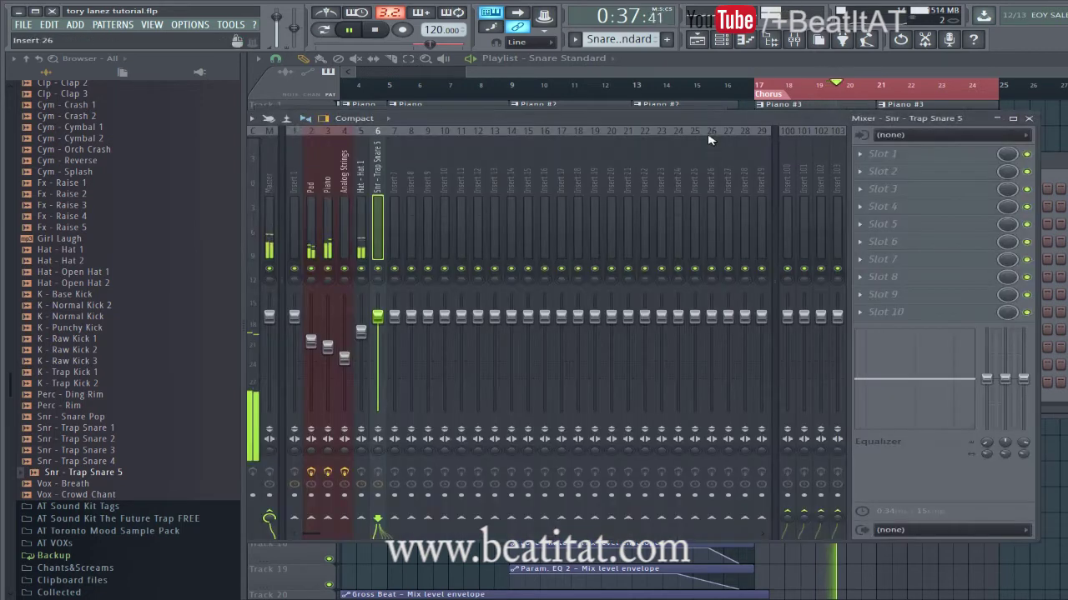
Lower the Hat 1 and Trap Snare 5 mixer levels slightly, close the mixer and stop playback
{"action": "left_click", "coordinate": [362, 332]}
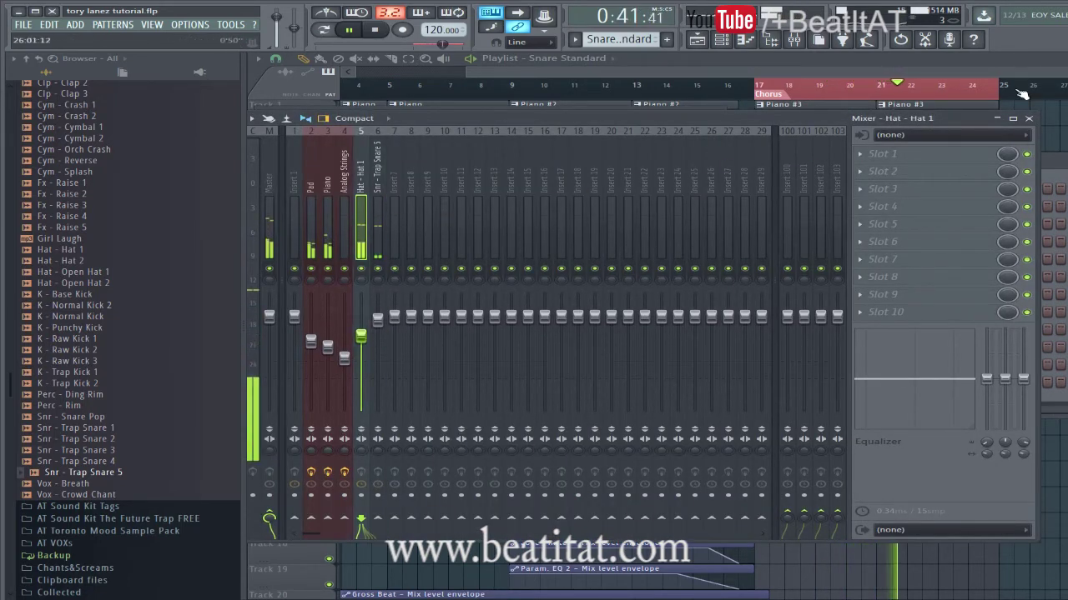
{"action": "left_click", "coordinate": [1029, 119]}
{"action": "left_click", "coordinate": [794, 67]}
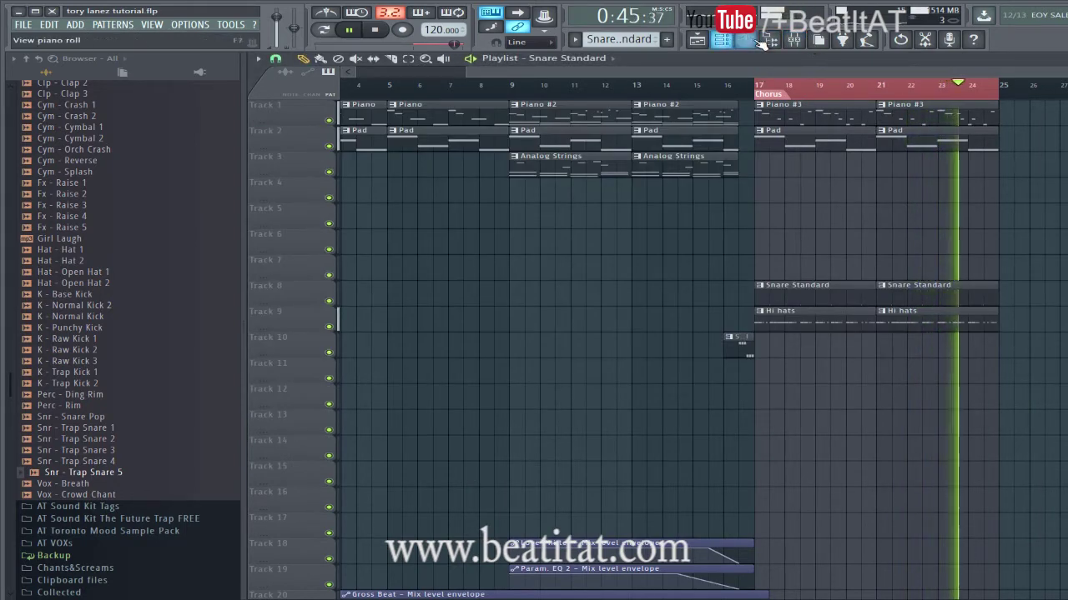
{"action": "key", "text": "space"}
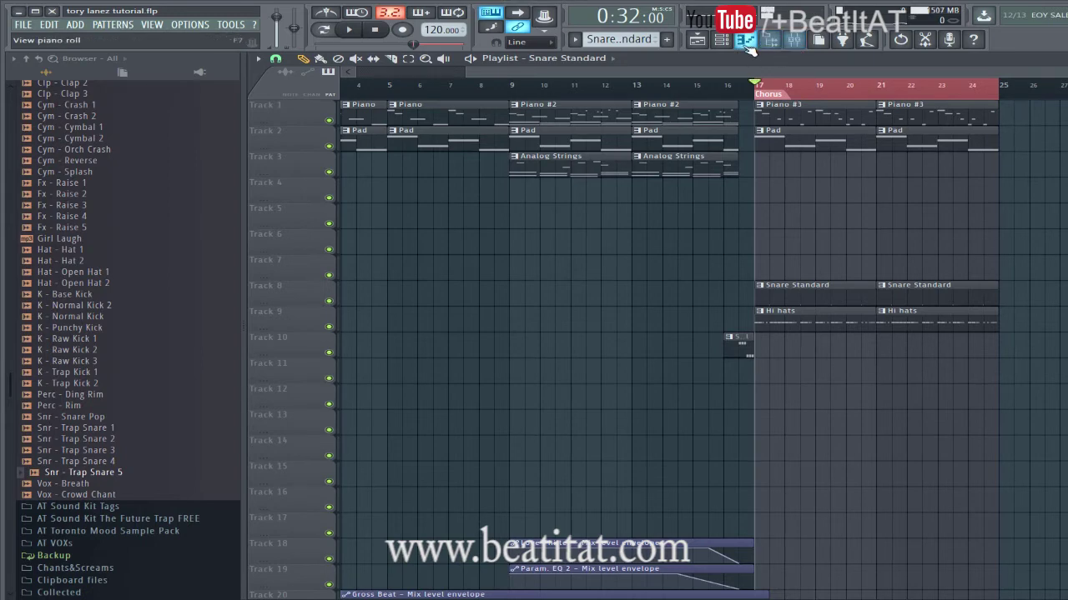
Switch to a new empty pattern and add the 808 2 sample from AT Sound Kit 1 as a channel
{"action": "left_click", "coordinate": [722, 40]}
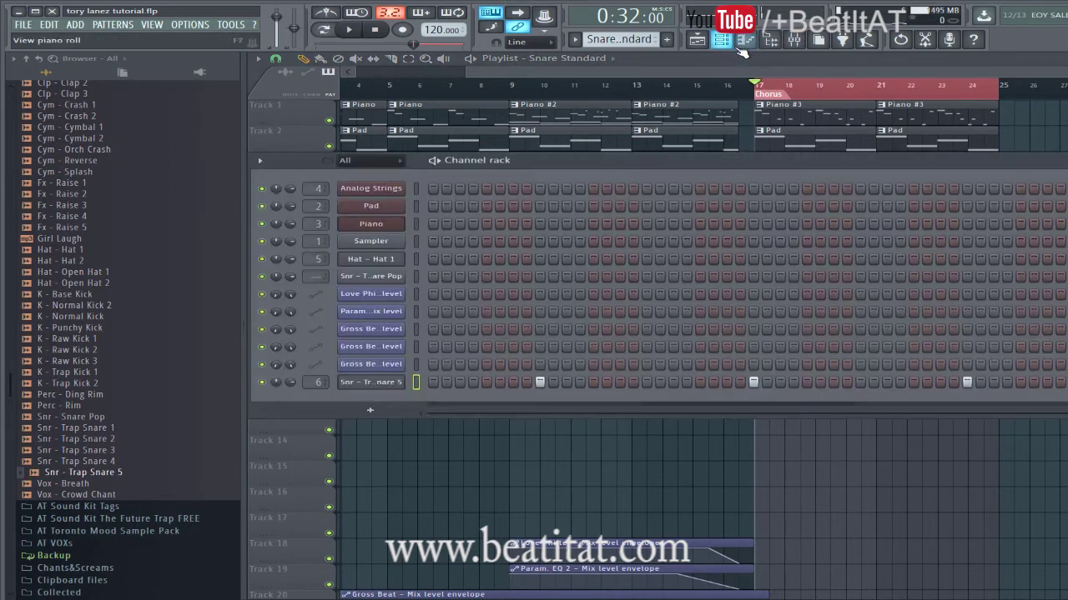
{"action": "key", "text": "F4"}
{"action": "scroll", "coordinate": [169, 185], "scroll_direction": "up", "scroll_amount": 4}
{"action": "left_click", "coordinate": [51, 128]}
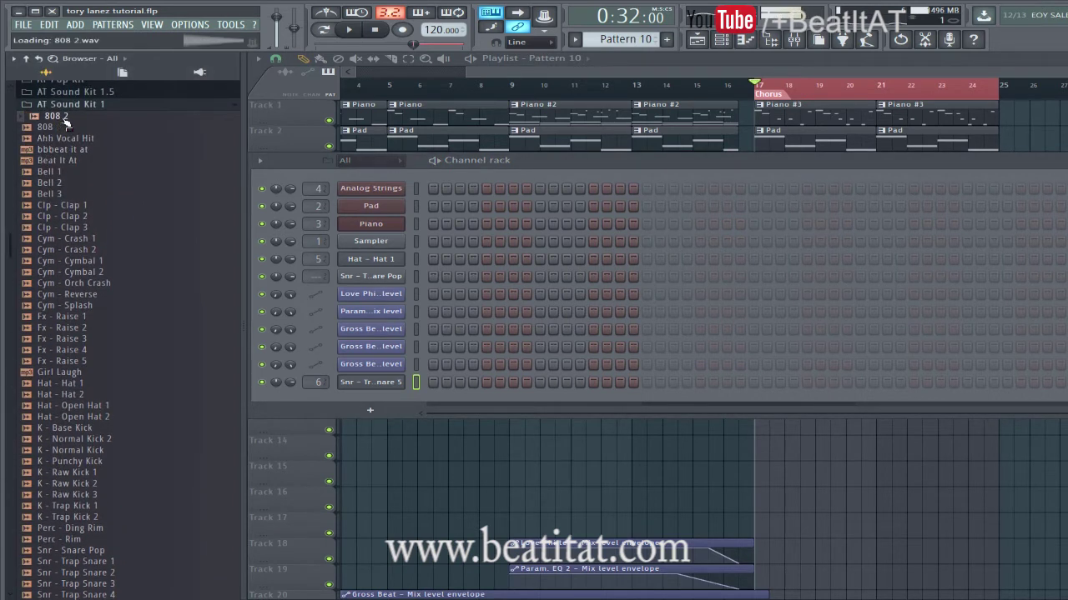
{"action": "left_click_drag", "start_coordinate": [445, 411], "coordinate": [446, 408]}
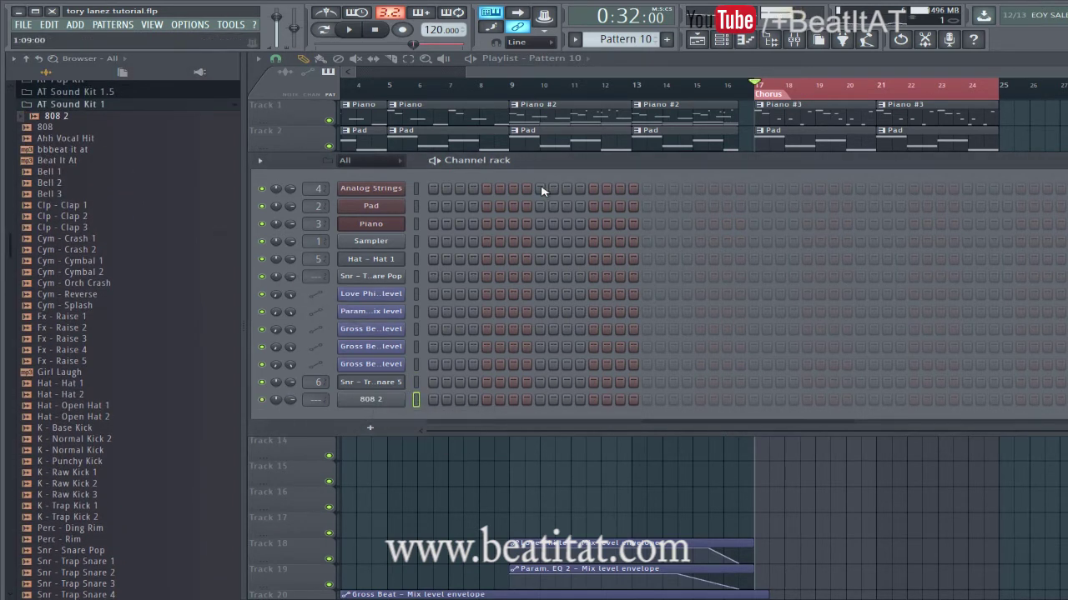
Rename Pattern 11 as 808
{"action": "left_click", "coordinate": [730, 482]}
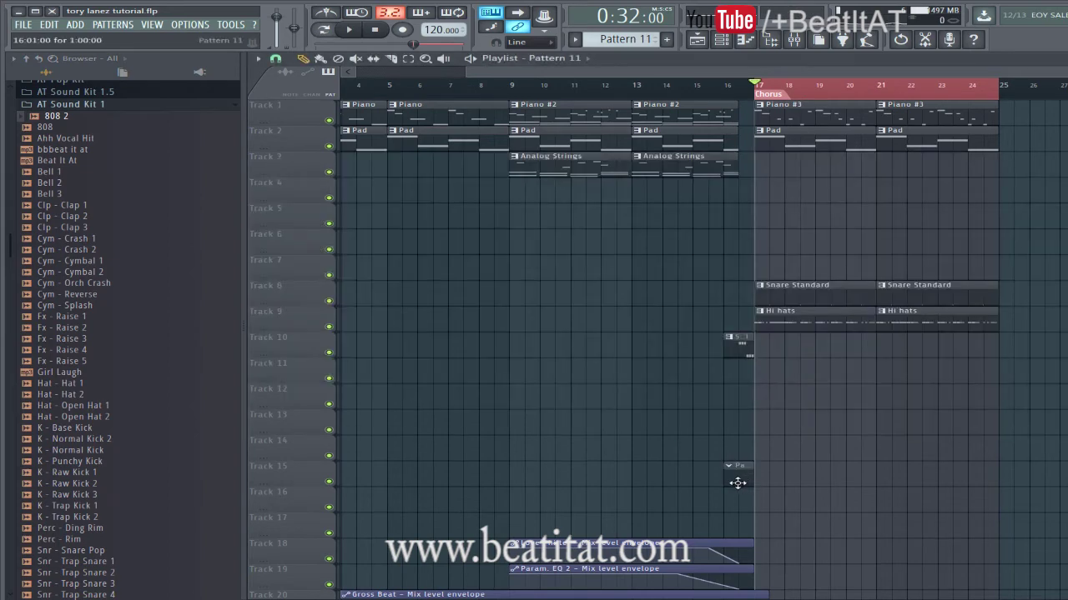
{"action": "left_click", "coordinate": [728, 42]}
{"action": "key", "text": "F2"}
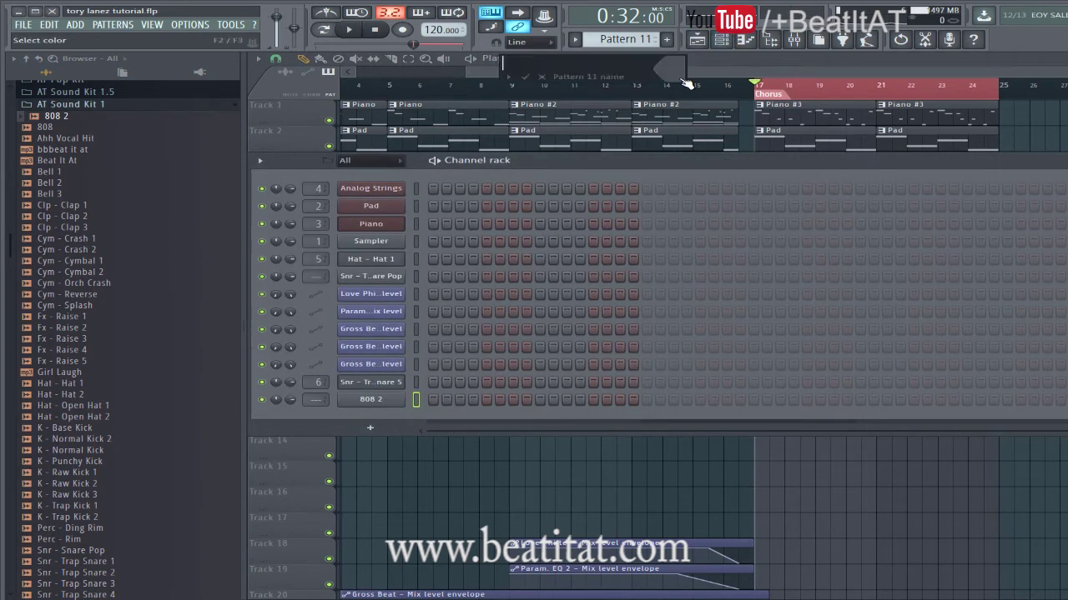
{"action": "type", "text": "808"}
{"action": "key", "text": "Return"}
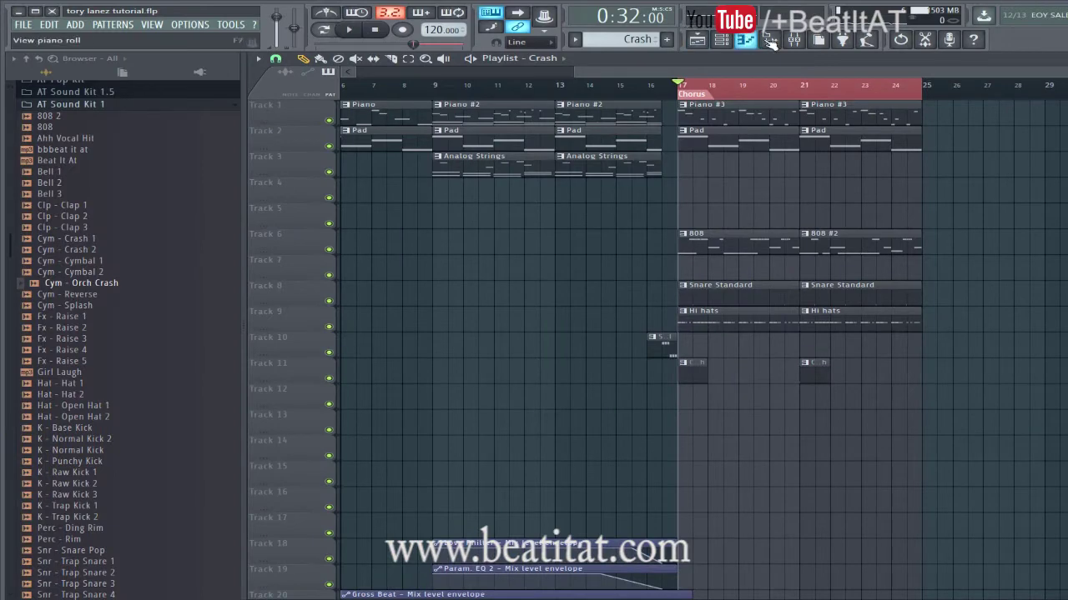
Route the Cym - Orch Crash channel to mixer track 8 and lower its fader while the chorus plays
{"action": "left_click", "coordinate": [795, 41]}
{"action": "left_click", "coordinate": [728, 46]}
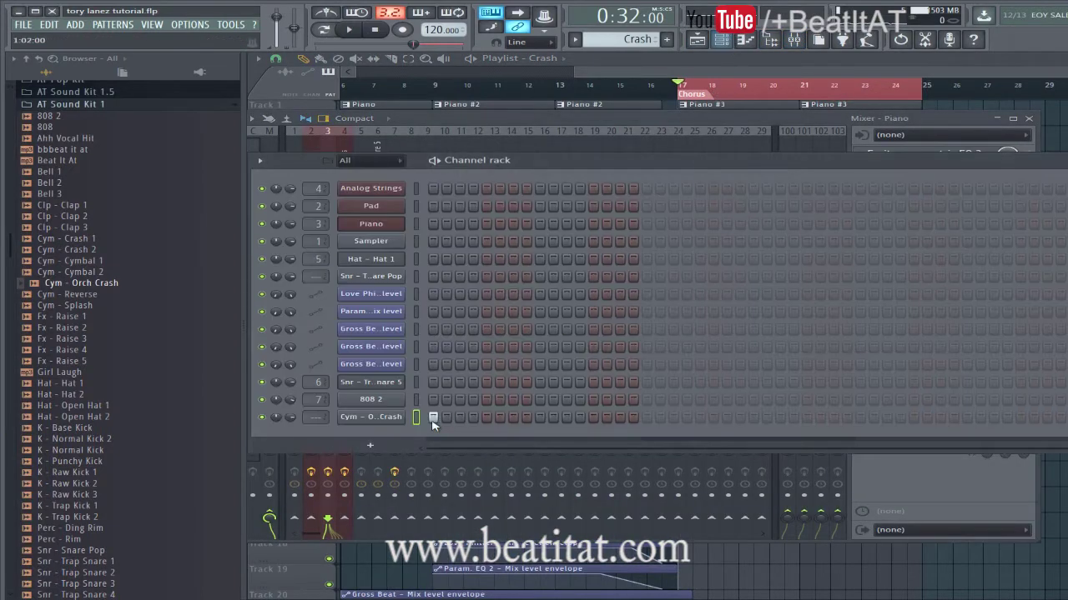
{"action": "left_click", "coordinate": [371, 417]}
{"action": "key", "text": "ctrl+l"}
{"action": "key", "text": "space"}
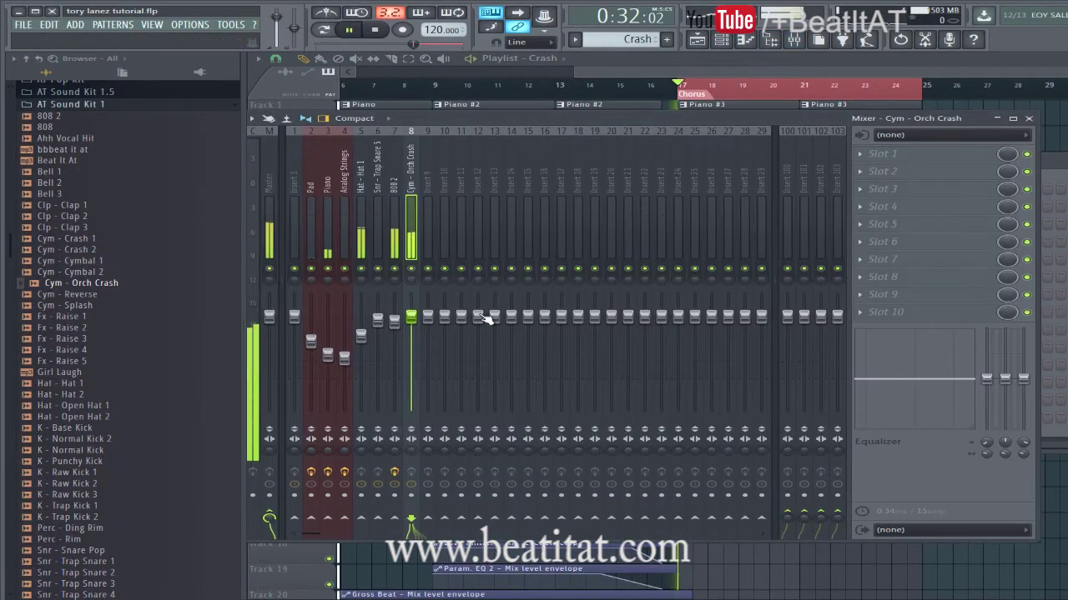
{"action": "left_click_drag", "start_coordinate": [420, 331], "coordinate": [412, 358]}
{"action": "key", "text": "space"}
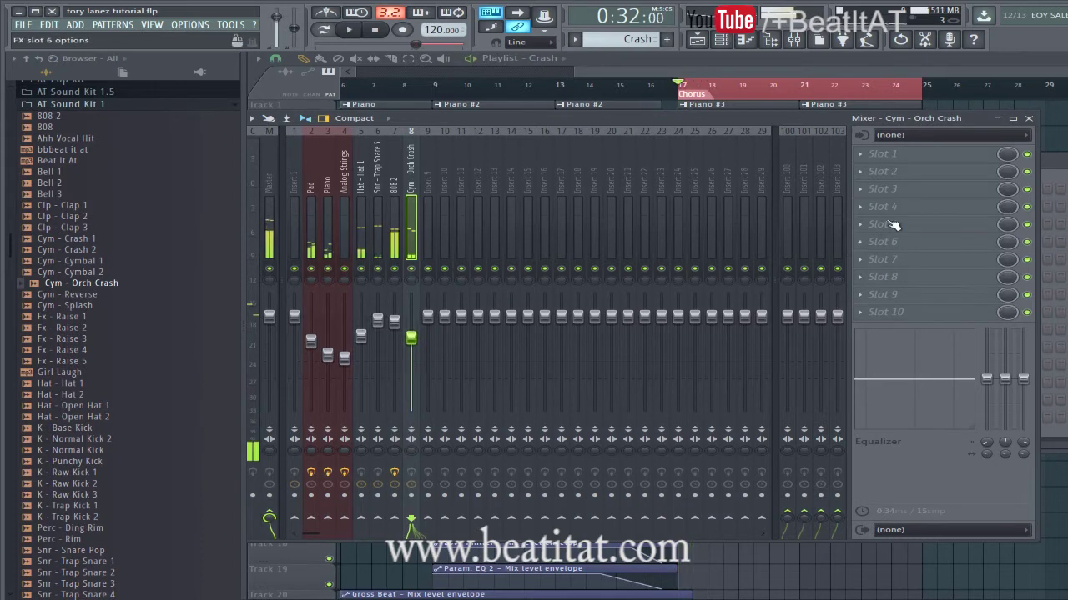
Load Fruity Parametric EQ 2 in slot 1 of the Orch Crash track and adjust its low band and two upper bands
{"action": "left_click", "coordinate": [913, 155]}
{"action": "left_click", "coordinate": [859, 475]}
{"action": "key", "text": "space"}
{"action": "left_click_drag", "start_coordinate": [378, 292], "coordinate": [417, 333]}
{"action": "left_click_drag", "start_coordinate": [599, 238], "coordinate": [632, 251]}
{"action": "left_click_drag", "start_coordinate": [561, 238], "coordinate": [577, 242]}
{"action": "left_click", "coordinate": [812, 145]}
Load Fruity Reeverb 2 in slot 4 of the Orch Crash track and close its window
{"action": "left_click", "coordinate": [882, 206]}
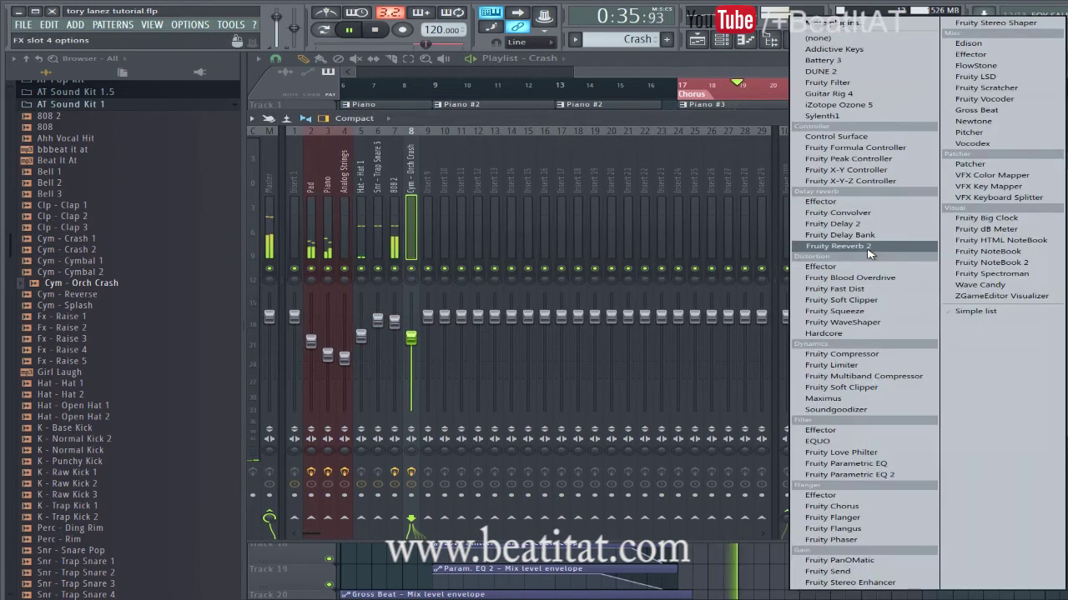
{"action": "left_click", "coordinate": [801, 245]}
{"action": "key", "text": "space"}
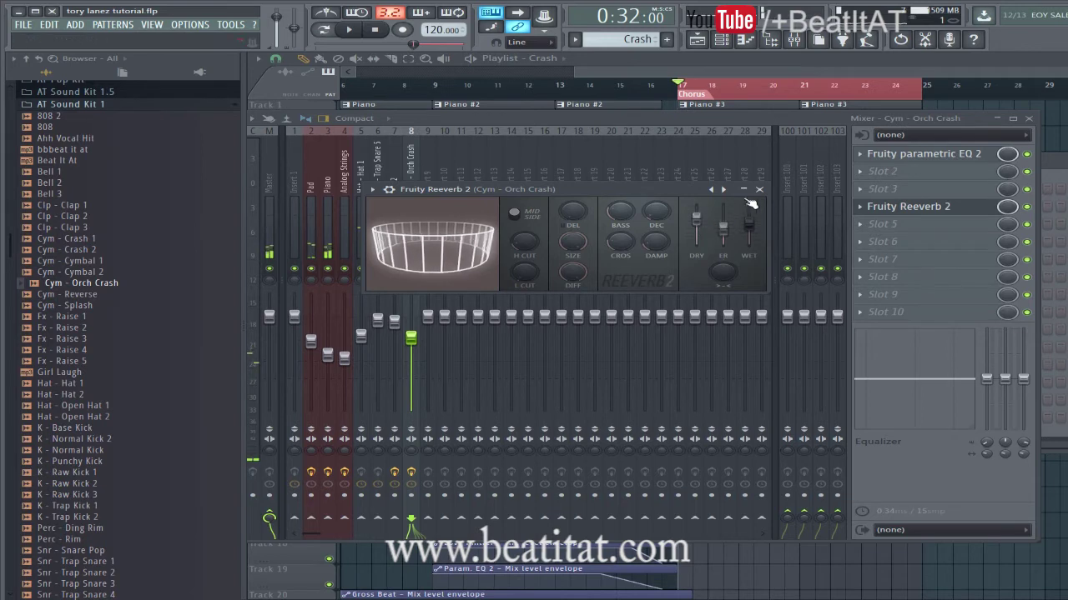
{"action": "left_click", "coordinate": [759, 189]}
Lower the Orch Crash fader to 72% (-6.8 dB), close the mixer and play the arrangement from bar 16
{"action": "key", "text": "space"}
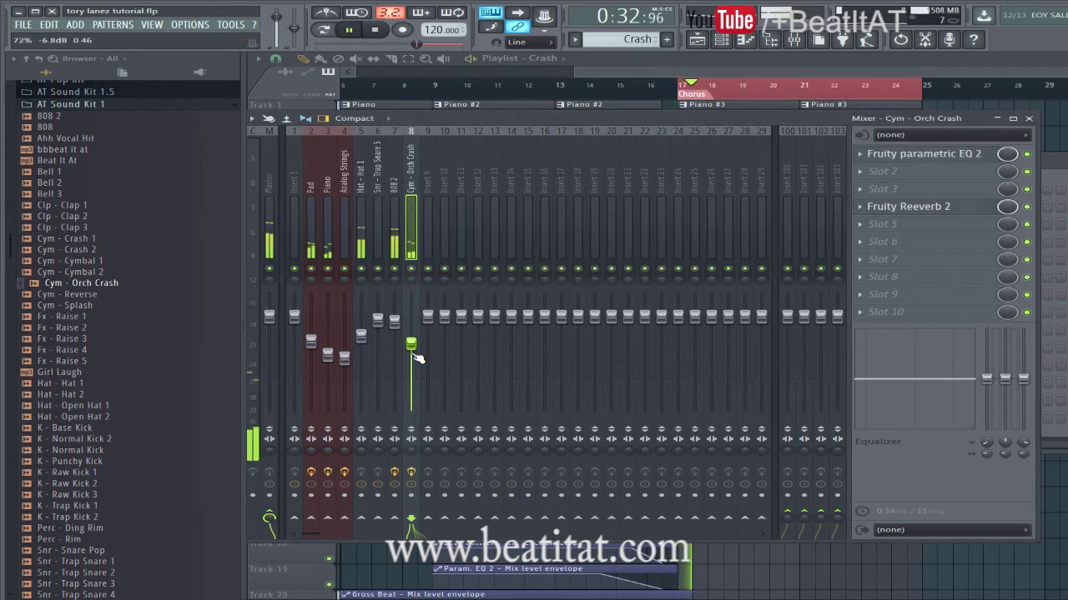
{"action": "left_click", "coordinate": [1031, 120]}
{"action": "left_click", "coordinate": [654, 87]}
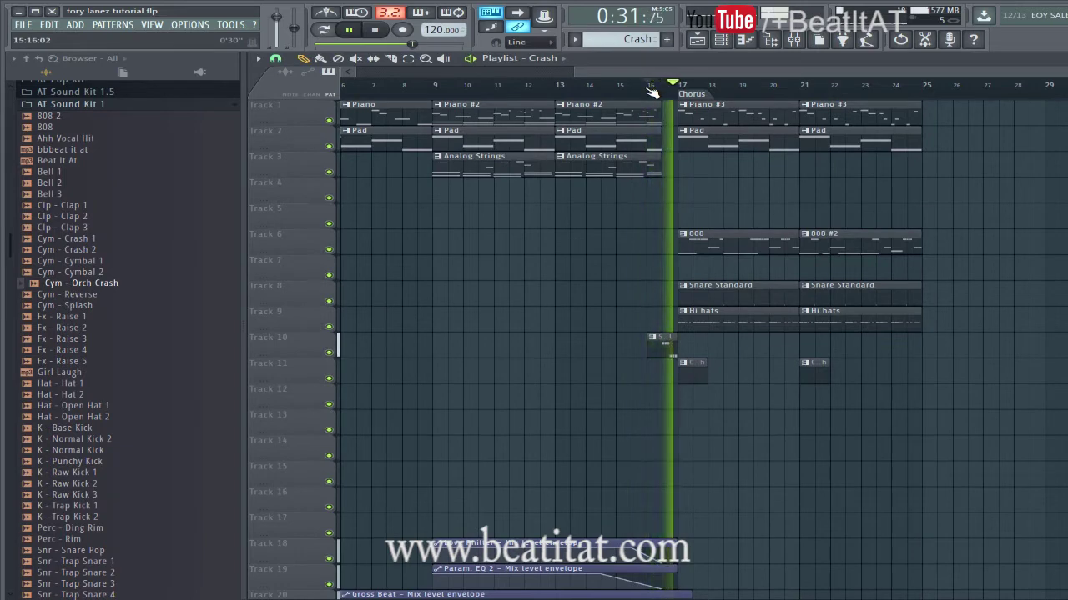
Route the Snr - Trap Snare Pop channel to mixer track 9 and lower its fader to 94% (-1.4 dB)
{"action": "left_click", "coordinate": [793, 40]}
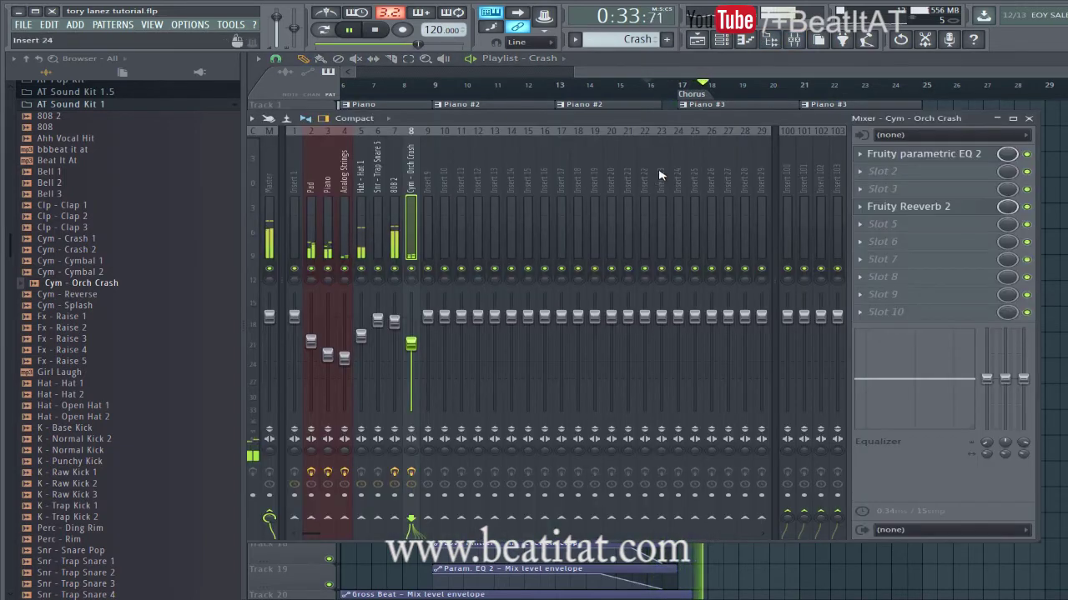
{"action": "left_click", "coordinate": [380, 204]}
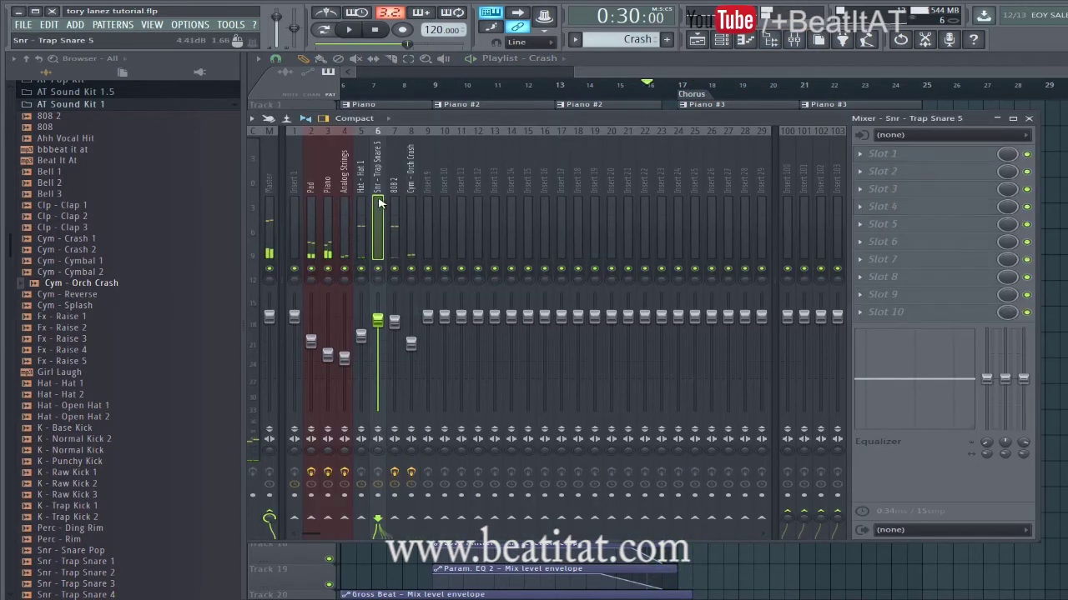
{"action": "left_click", "coordinate": [792, 41]}
{"action": "left_click", "coordinate": [724, 40]}
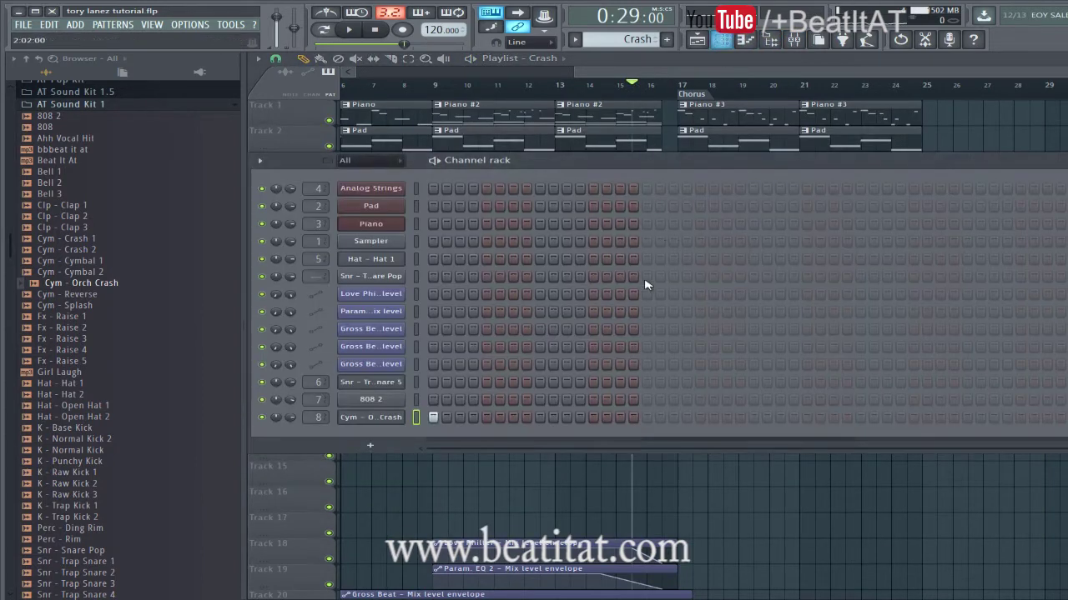
{"action": "left_click", "coordinate": [371, 276]}
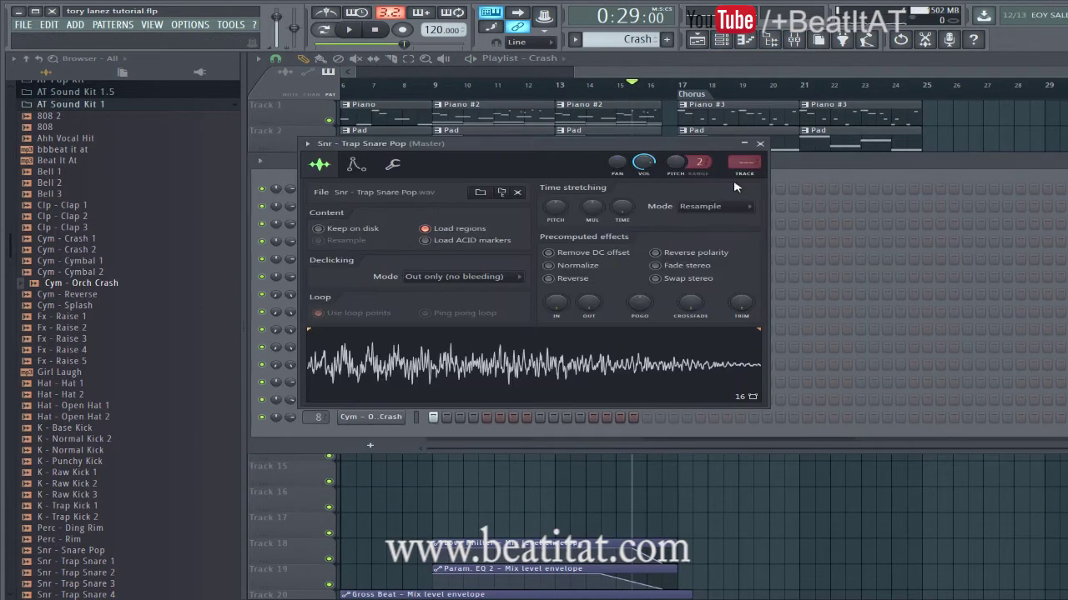
{"action": "left_click", "coordinate": [755, 167]}
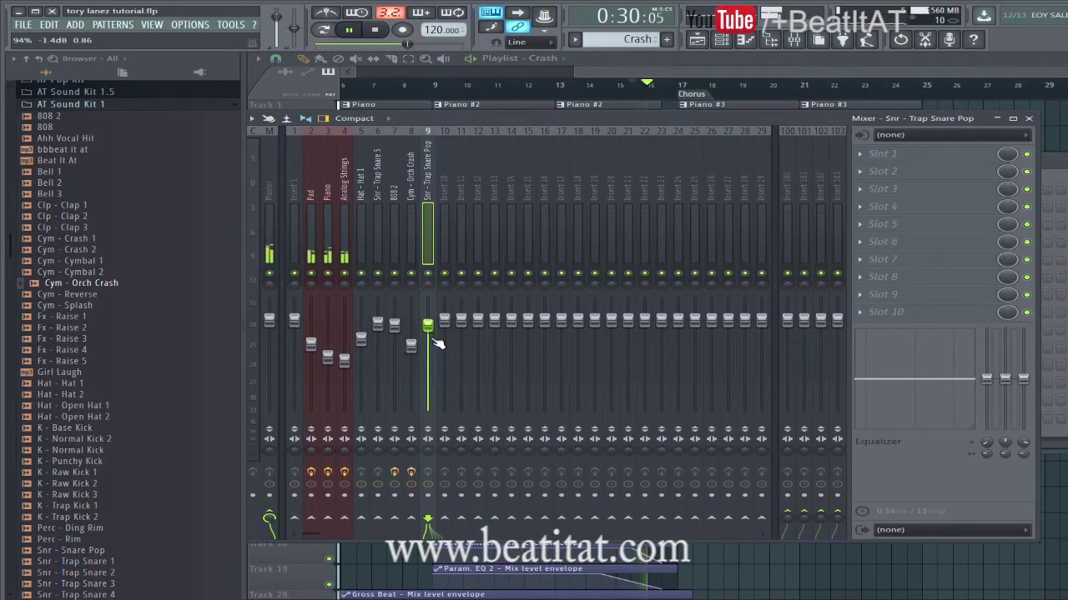
Load Fruity Parametric EQ 2 in slot 1 of the Trap Snare Pop track, cut the lows with band 1 and slightly boost band 6
{"action": "left_click", "coordinate": [882, 154]}
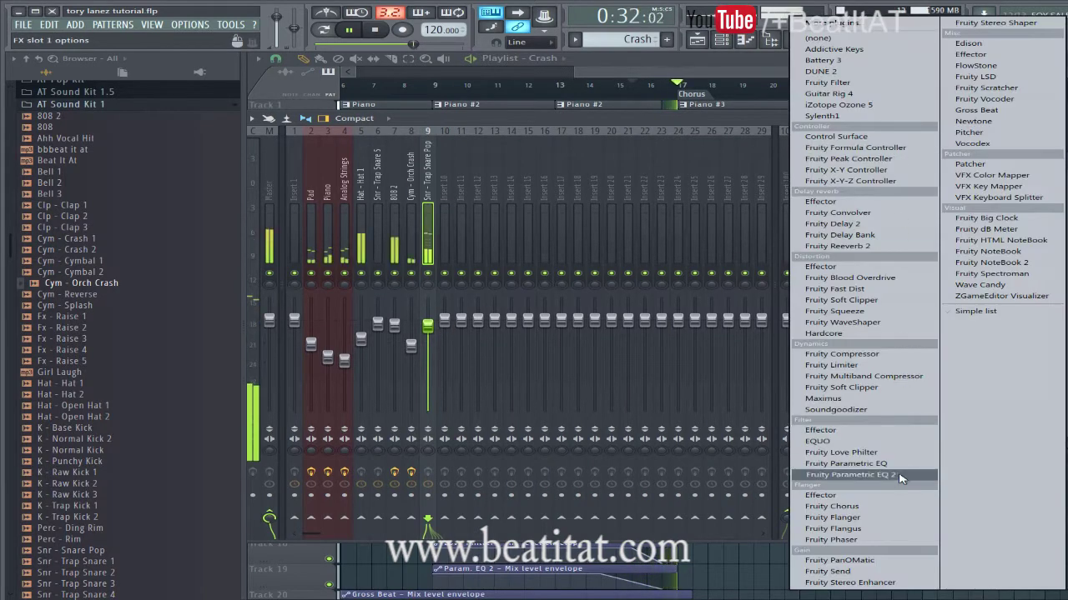
{"action": "left_click", "coordinate": [867, 472]}
{"action": "left_click_drag", "start_coordinate": [420, 269], "coordinate": [454, 321]}
{"action": "left_click_drag", "start_coordinate": [620, 288], "coordinate": [677, 271]}
{"action": "key", "text": "space"}
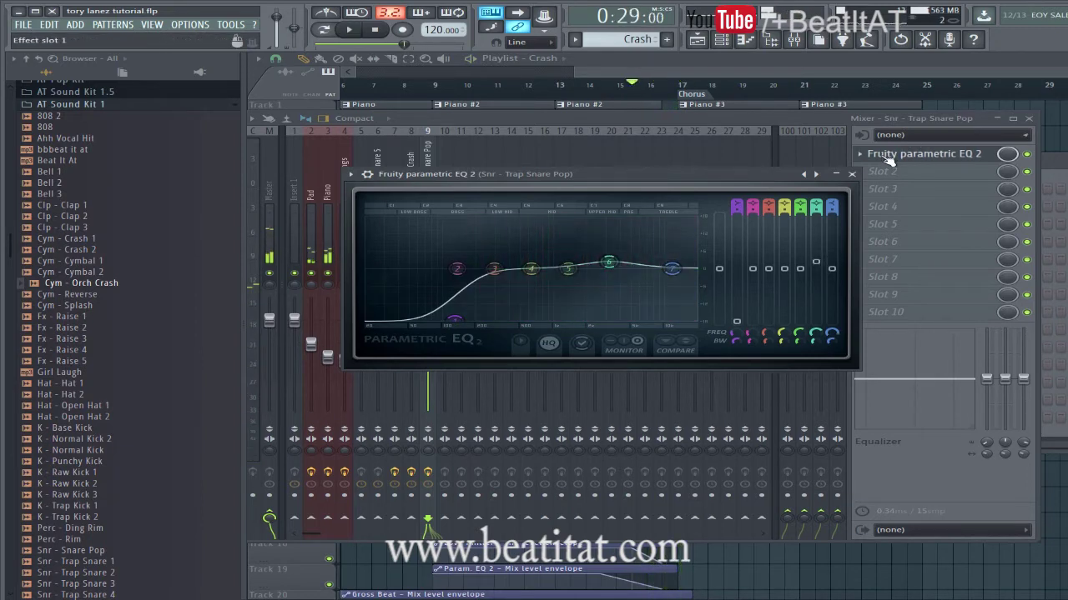
Load Fruity Fast Dist in slot 2 of the Trap Snare Pop track, switch it to type B during playback and close the mixer
{"action": "left_click", "coordinate": [852, 174]}
{"action": "left_click", "coordinate": [881, 171]}
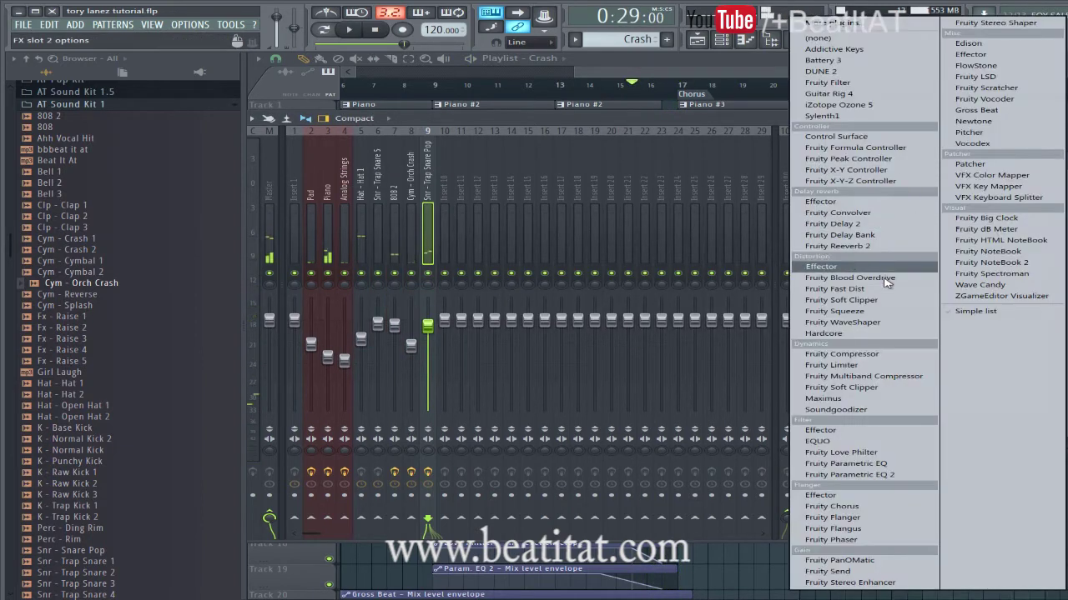
{"action": "left_click", "coordinate": [890, 298]}
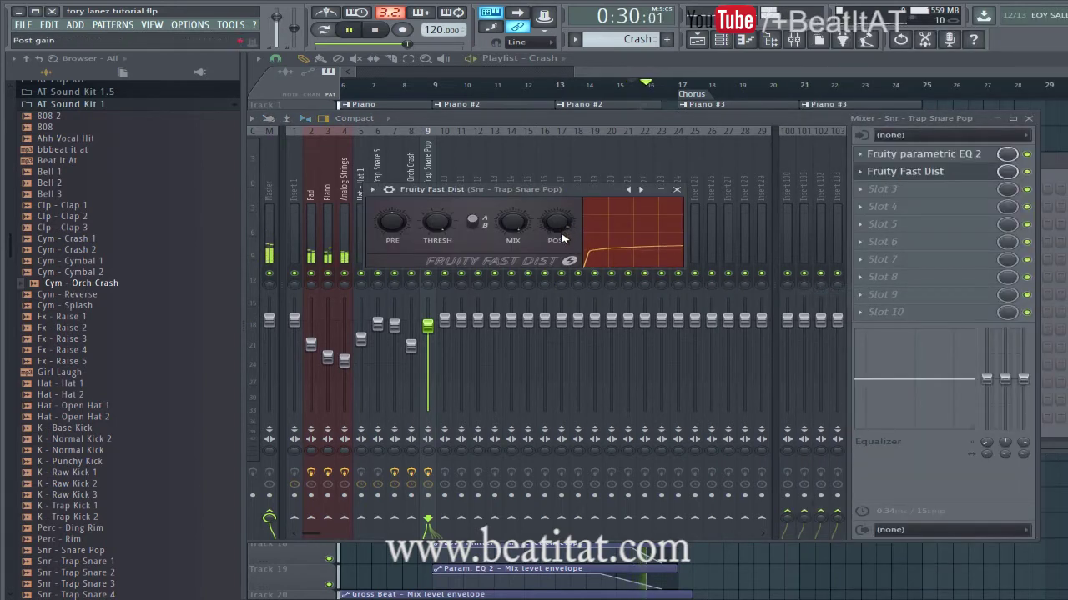
{"action": "key", "text": "space"}
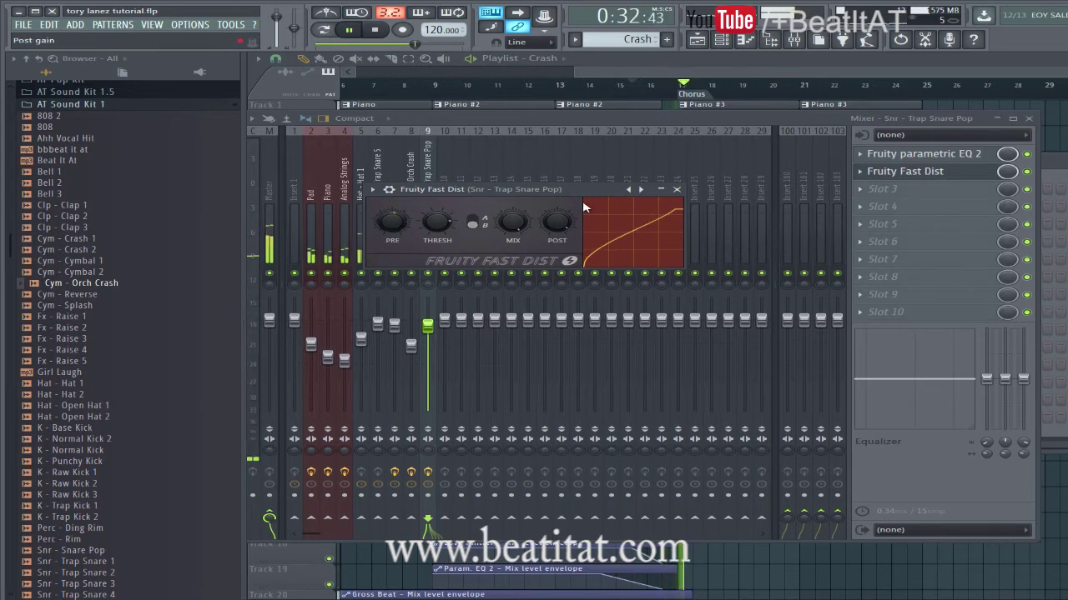
{"action": "left_click", "coordinate": [677, 190]}
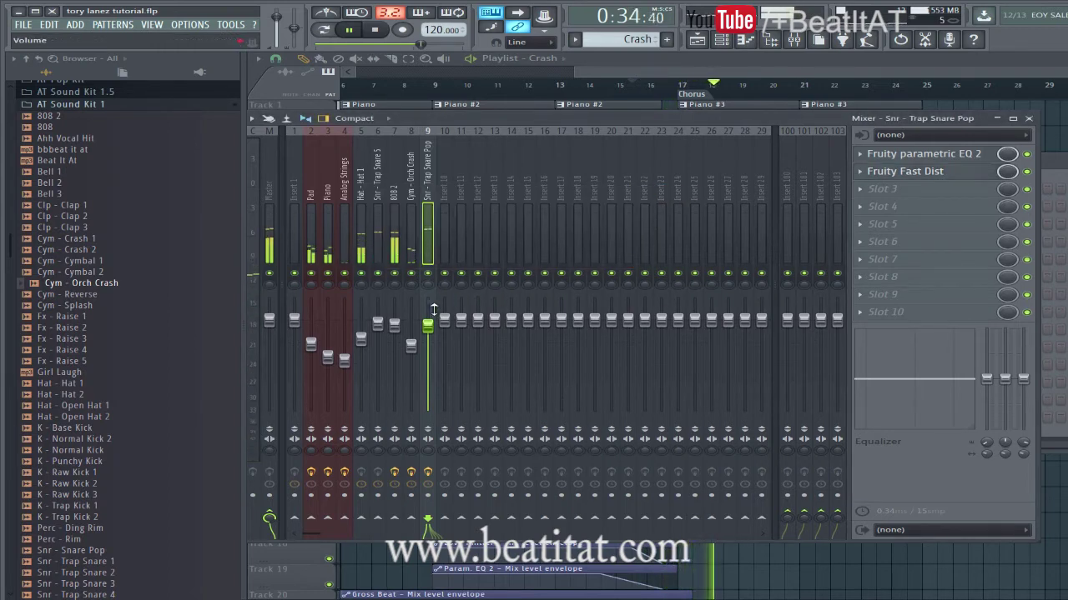
{"action": "key", "text": "F9"}
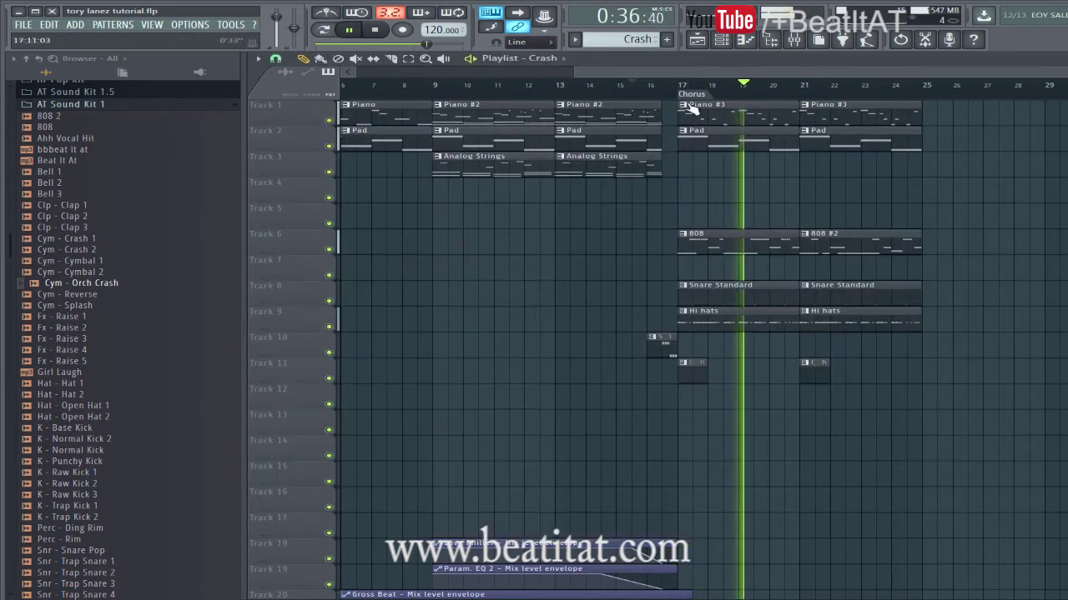
Try playing the Snare Roll clip on track 10 half a bar earlier and move it back to bar 16
{"action": "key", "text": "space"}
{"action": "left_click", "coordinate": [652, 338]}
{"action": "left_click", "coordinate": [619, 338]}
{"action": "left_click_drag", "start_coordinate": [651, 349], "coordinate": [636, 349]}
{"action": "key", "text": "space"}
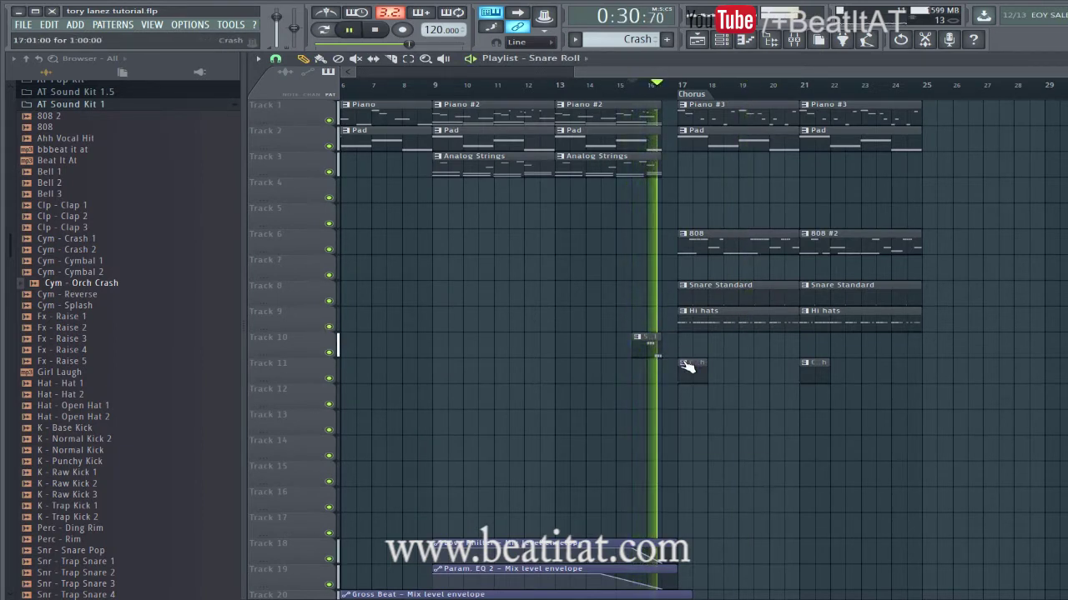
{"action": "left_click_drag", "start_coordinate": [645, 344], "coordinate": [659, 344]}
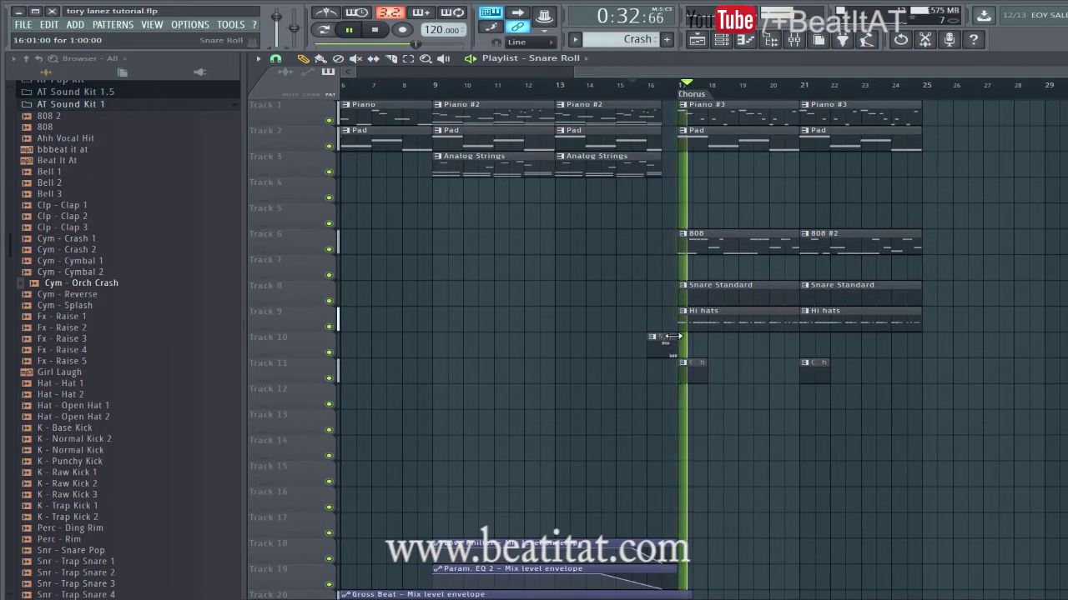
Trim the Piano #2, Pad and Analog Strings clips before the chorus to end at bar 16 and play the transition
{"action": "scroll", "coordinate": [674, 336], "scroll_direction": "up", "scroll_amount": 3}
{"action": "left_click_drag", "start_coordinate": [741, 74], "coordinate": [929, 76]}
{"action": "left_click", "coordinate": [807, 87]}
{"action": "key", "text": "space"}
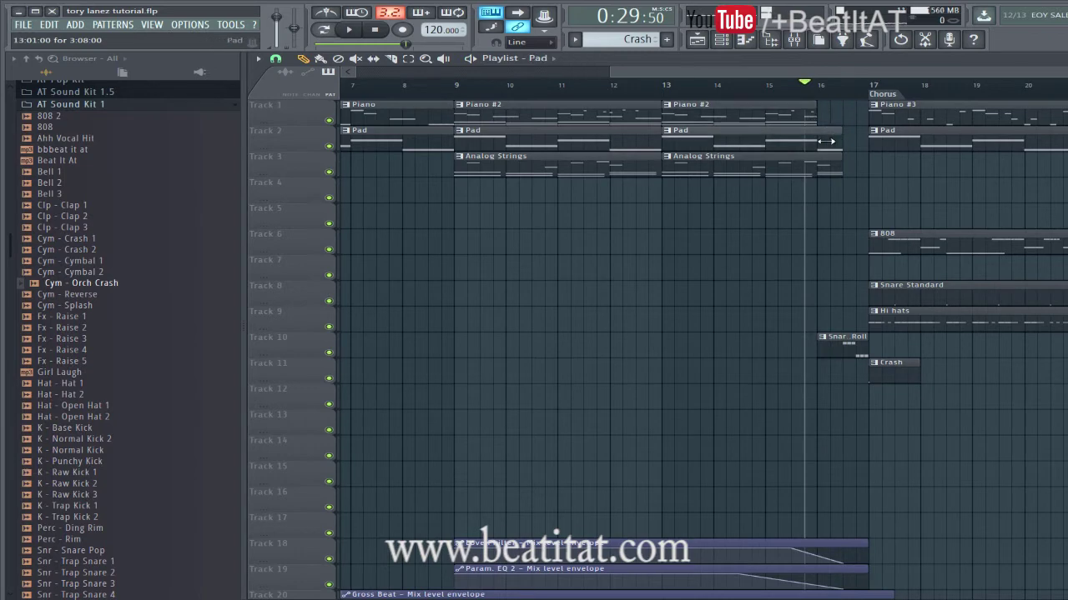
{"action": "scroll", "coordinate": [829, 242], "scroll_direction": "down", "scroll_amount": 3}
{"action": "key", "text": "space"}
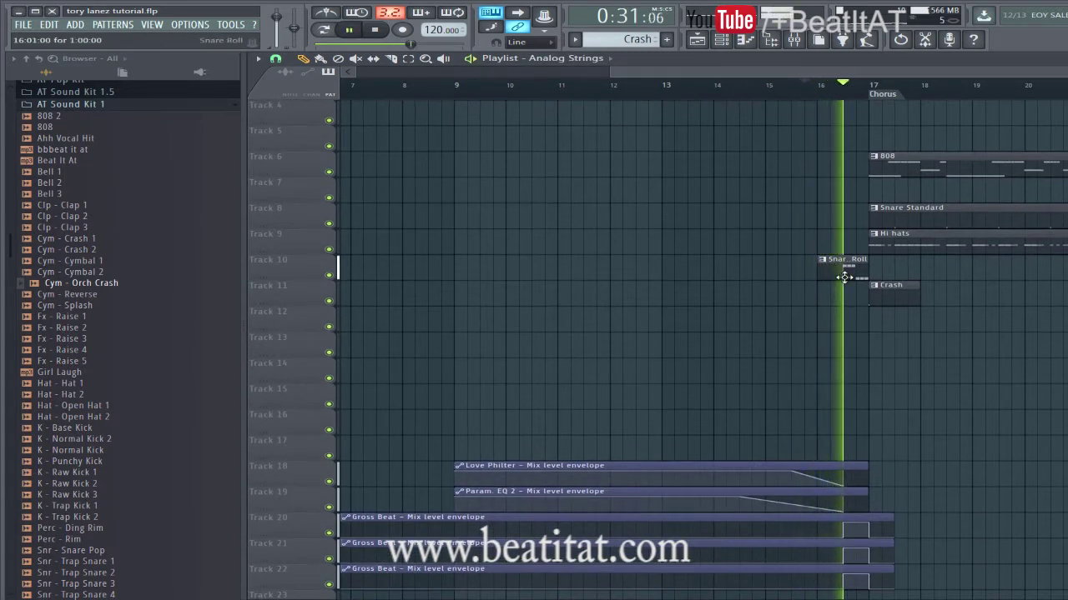
Move the Snare Roll clip on track 10 half a bar earlier and play the lead-in to the chorus
{"action": "left_click_drag", "start_coordinate": [842, 277], "coordinate": [824, 284]}
{"action": "key", "text": "space"}
{"action": "key", "text": "space"}
{"action": "key", "text": "space"}
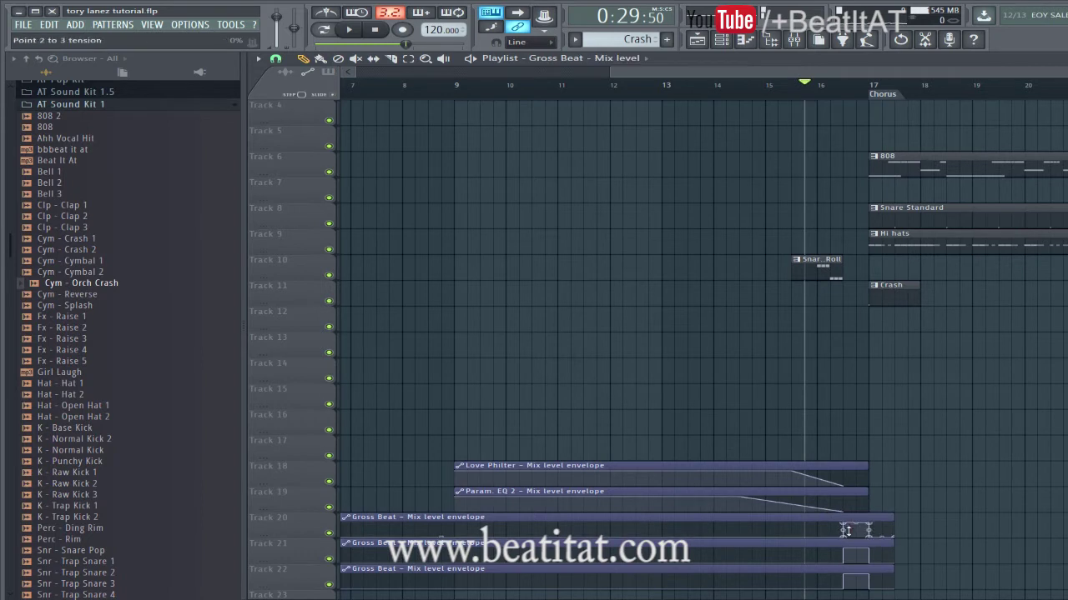
Shift the start of the raised section in all three Gross Beat mix level envelopes to bar 16 and play it back
{"action": "left_click_drag", "start_coordinate": [824, 542], "coordinate": [815, 539]}
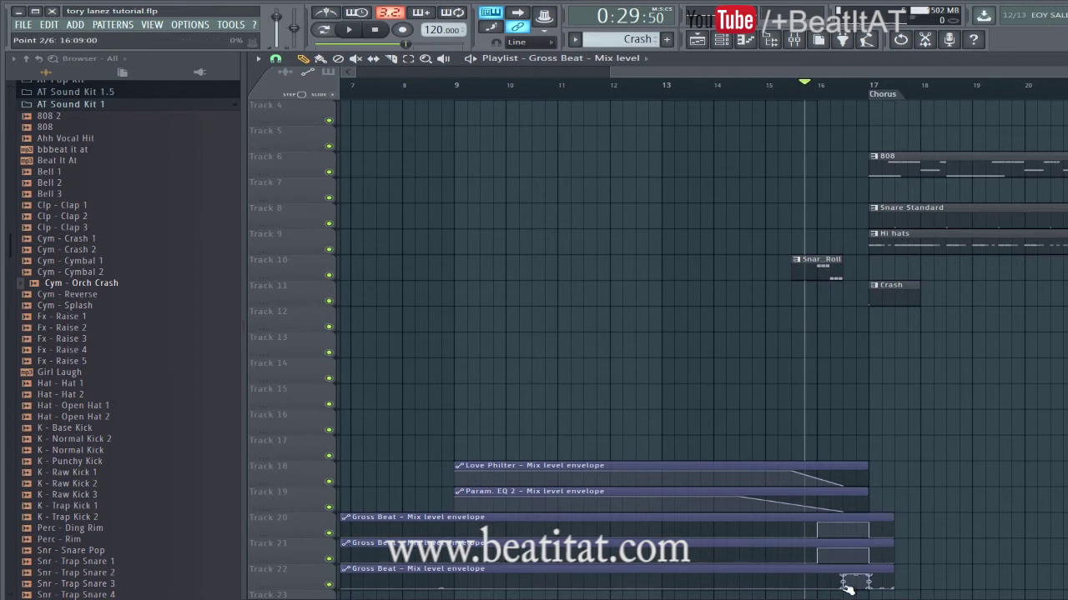
{"action": "key", "text": "space"}
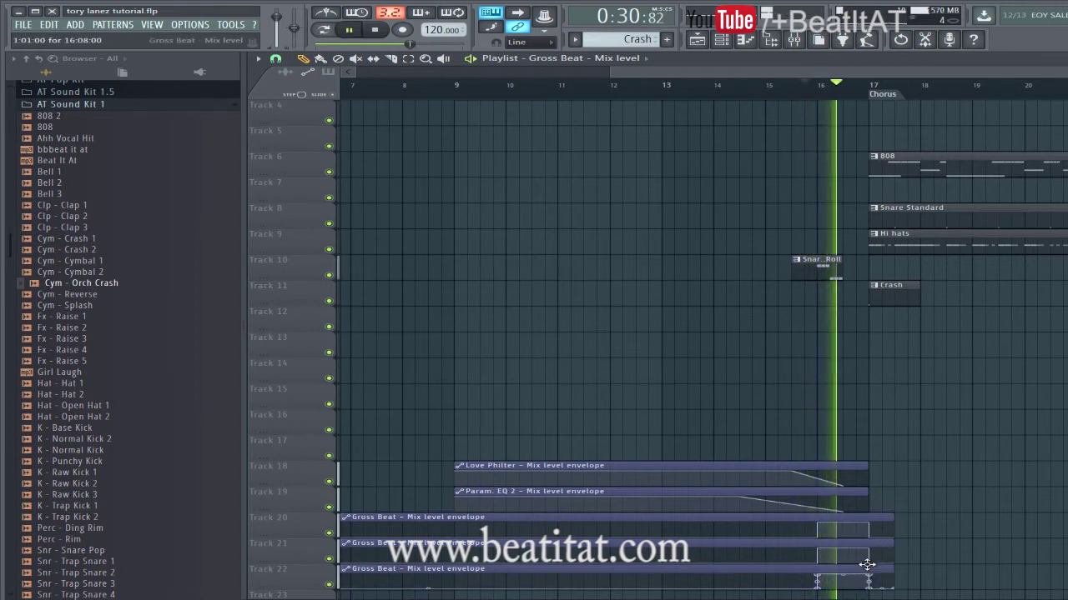
{"action": "key", "text": "space"}
Move the Love Philter and Param. EQ 2 mix level envelopes half a bar earlier and play the arrangement from bar 13
{"action": "left_click_drag", "start_coordinate": [761, 440], "coordinate": [683, 507]}
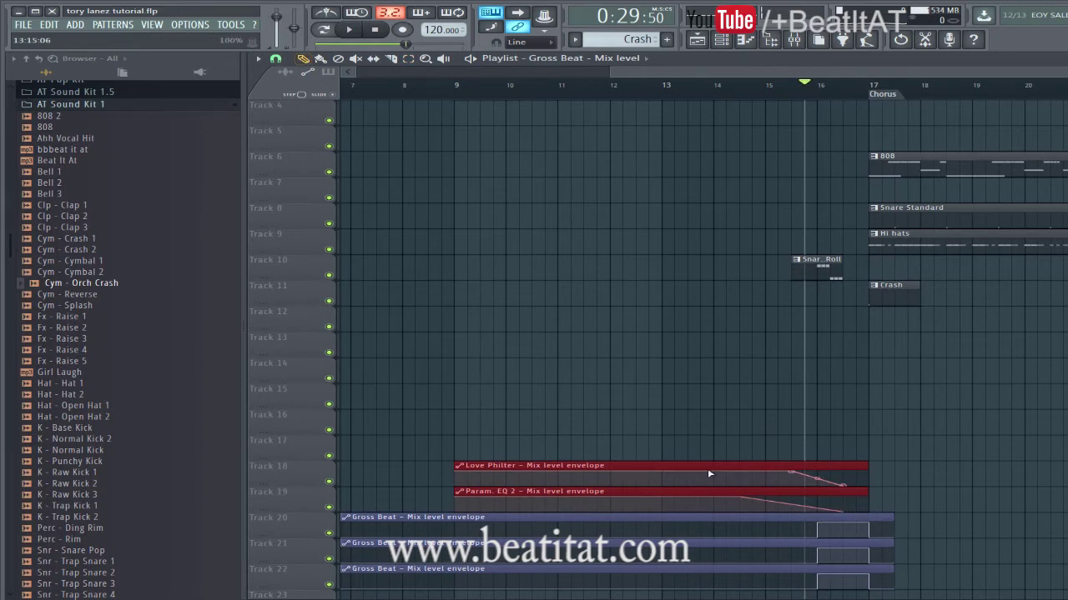
{"action": "left_click_drag", "start_coordinate": [708, 465], "coordinate": [689, 466]}
{"action": "key", "text": "space"}
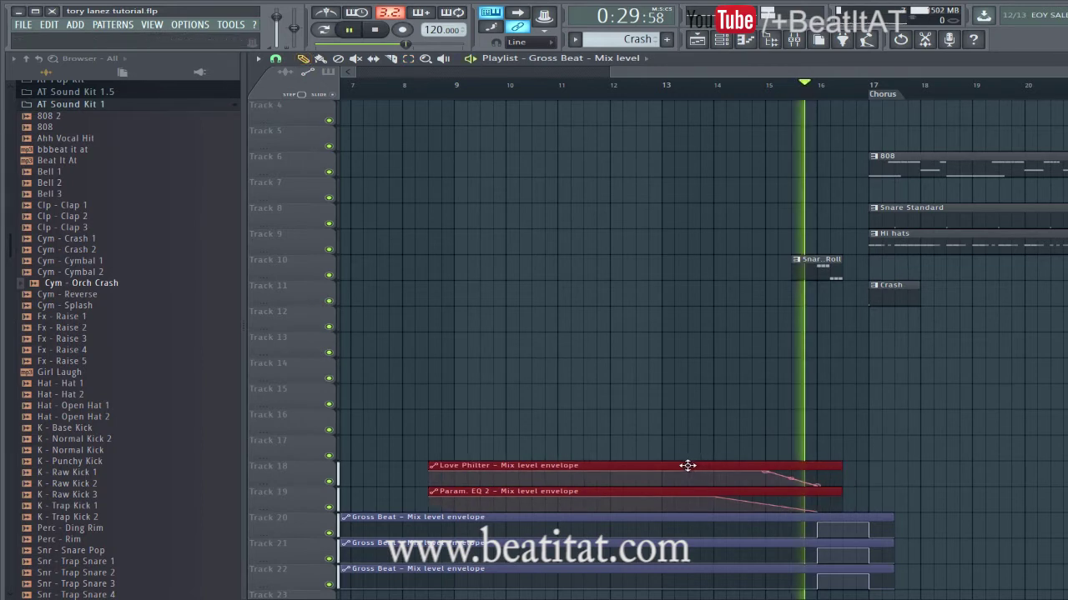
{"action": "scroll", "coordinate": [717, 306], "scroll_direction": "up", "scroll_amount": 2}
{"action": "scroll", "coordinate": [717, 307], "scroll_direction": "up", "scroll_amount": 2}
{"action": "left_click", "coordinate": [667, 86]}
{"action": "scroll", "coordinate": [776, 308], "scroll_direction": "down", "scroll_amount": 2}
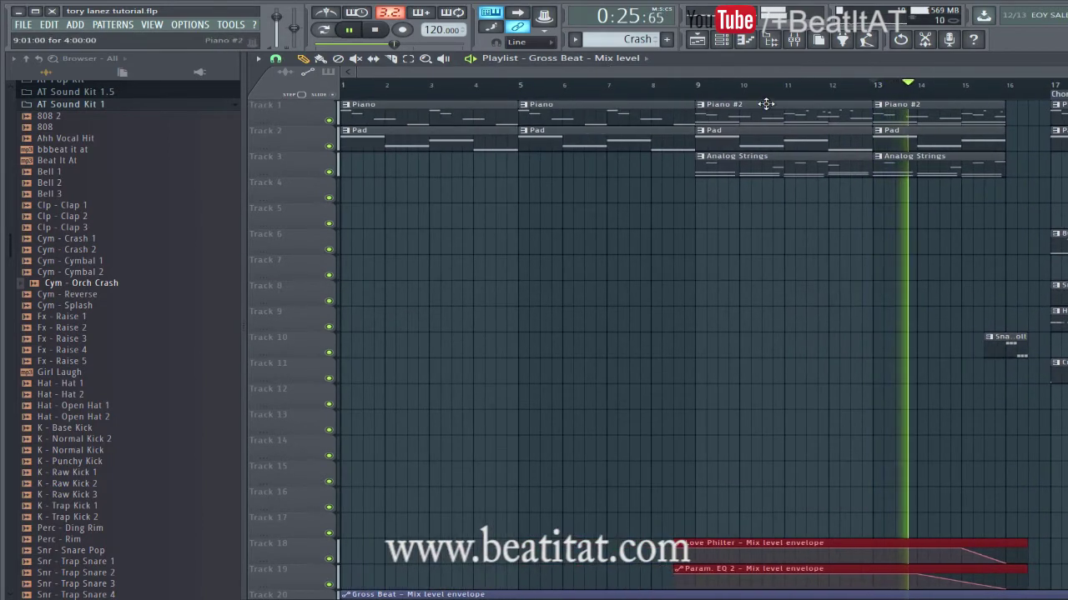
{"action": "left_click_drag", "start_coordinate": [767, 73], "coordinate": [1031, 72]}
{"action": "key", "text": "space"}
Move the Snare Roll pattern's F5 and C5 notes to the start of the bar and add three A4 notes on beat 3
{"action": "double_click", "coordinate": [732, 349]}
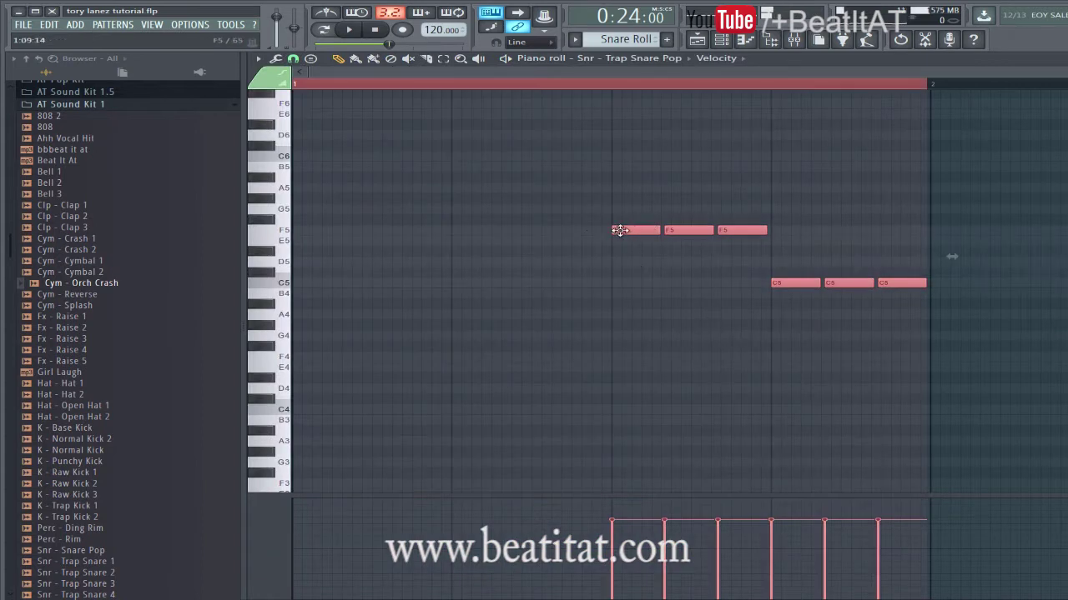
{"action": "left_click_drag", "start_coordinate": [619, 230], "coordinate": [286, 233]}
{"action": "left_click_drag", "start_coordinate": [644, 298], "coordinate": [624, 319]}
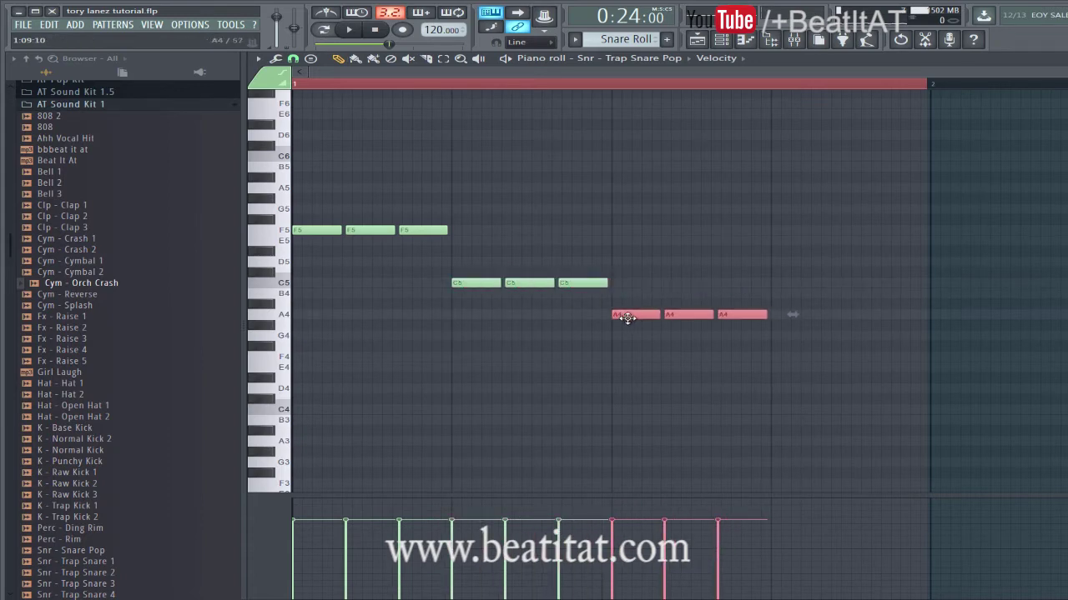
Move the Snare Roll clip to start at bar 16 on Track 10, play it back and save the project
{"action": "key", "text": "Escape"}
{"action": "key", "text": "F6"}
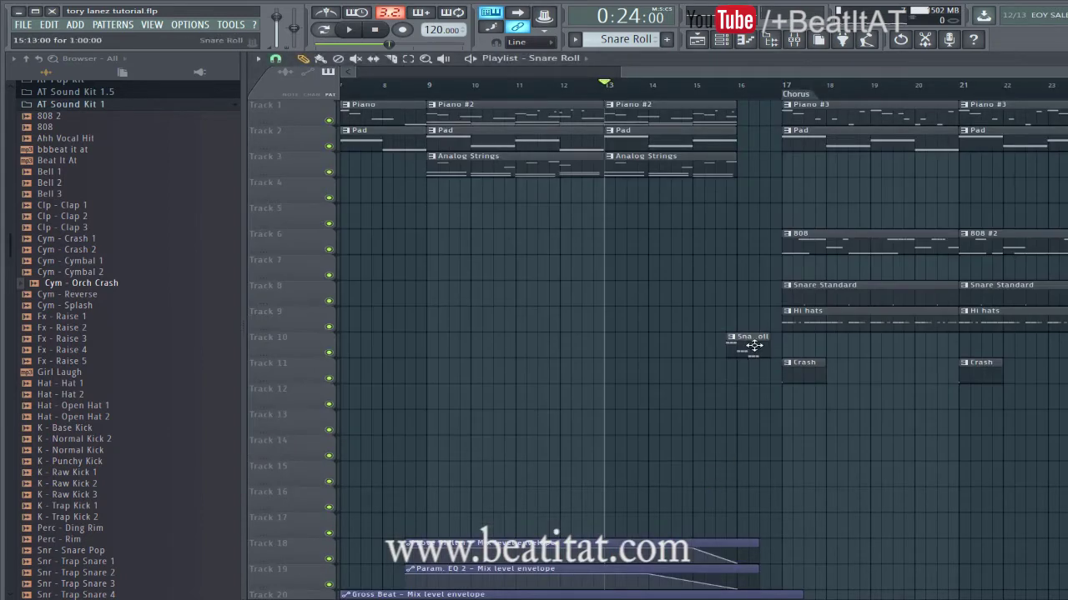
{"action": "key", "text": "space"}
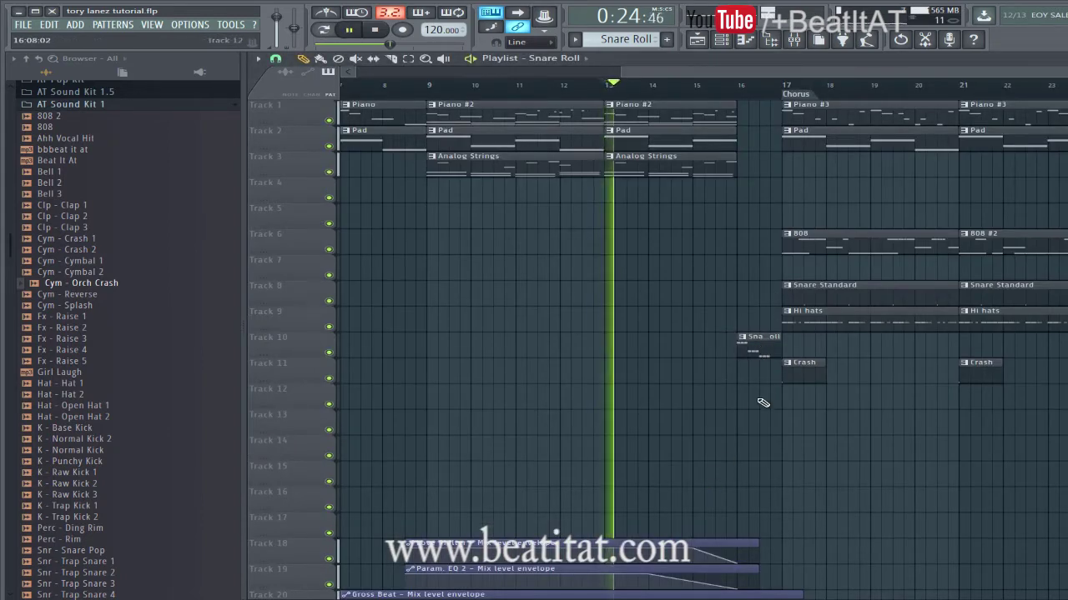
{"action": "left_click", "coordinate": [23, 24]}
{"action": "left_click", "coordinate": [52, 76]}
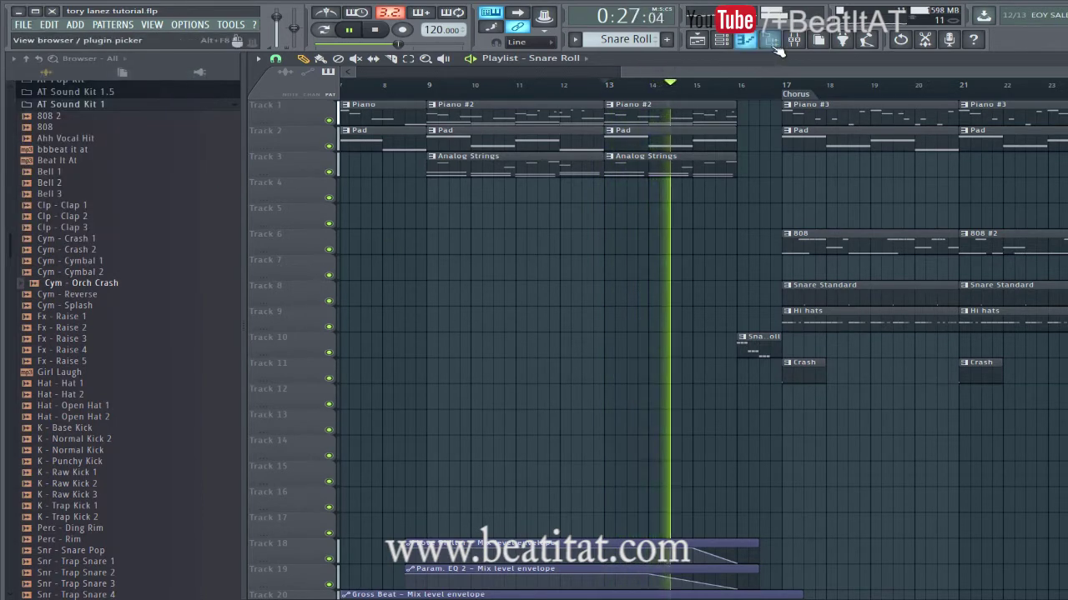
Add Fruity Reeverb 2 to effect slot 4 of the Snr - Trap Snare Pop mixer track
{"action": "key", "text": "F9"}
{"action": "left_click", "coordinate": [947, 220]}
{"action": "left_click", "coordinate": [834, 239]}
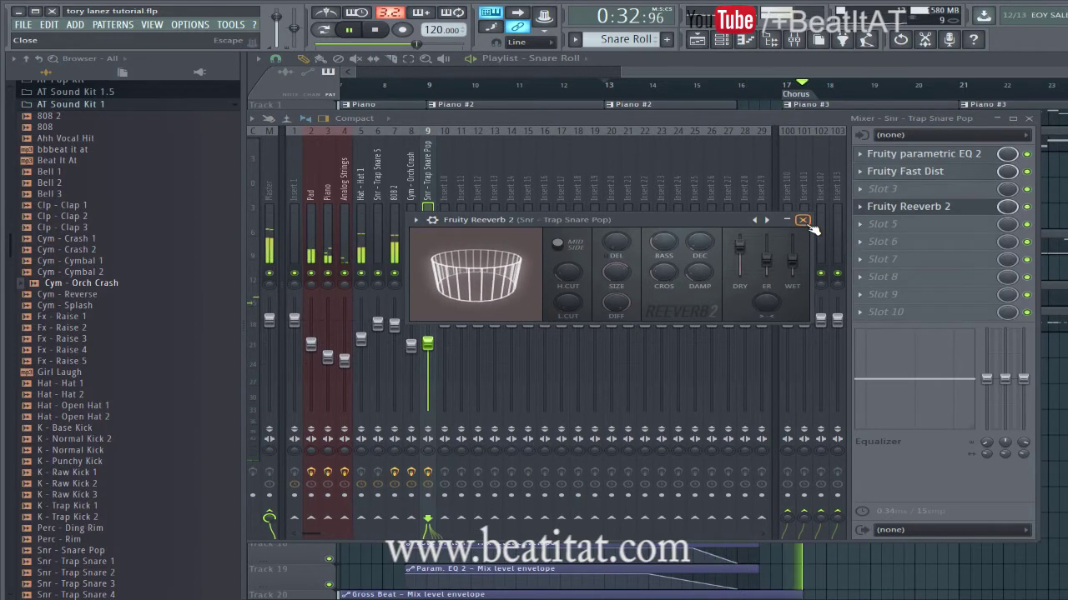
{"action": "left_click", "coordinate": [802, 220]}
{"action": "key", "text": "F9"}
Try the Snare Roll clip about one beat later on Track 10 and play the transition into the chorus
{"action": "left_click_drag", "start_coordinate": [756, 344], "coordinate": [767, 344]}
{"action": "key", "text": "space"}
{"action": "key", "text": "space"}
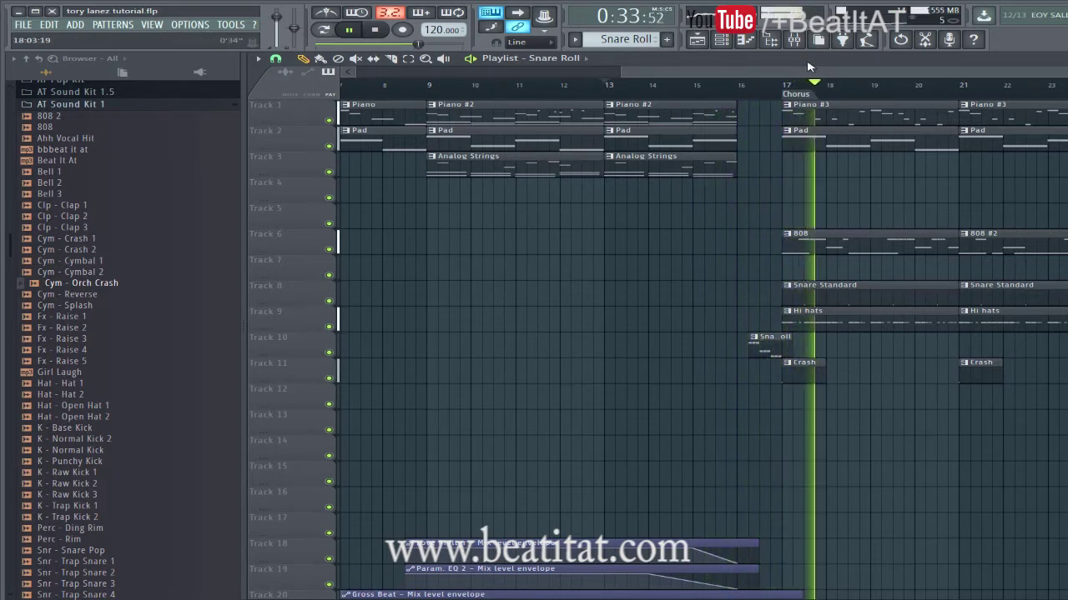
Set the Fruity Reeverb 2 decay on Snr - Trap Snare Pop to 1.9 sec and replay the transition into the chorus
{"action": "key", "text": "F9"}
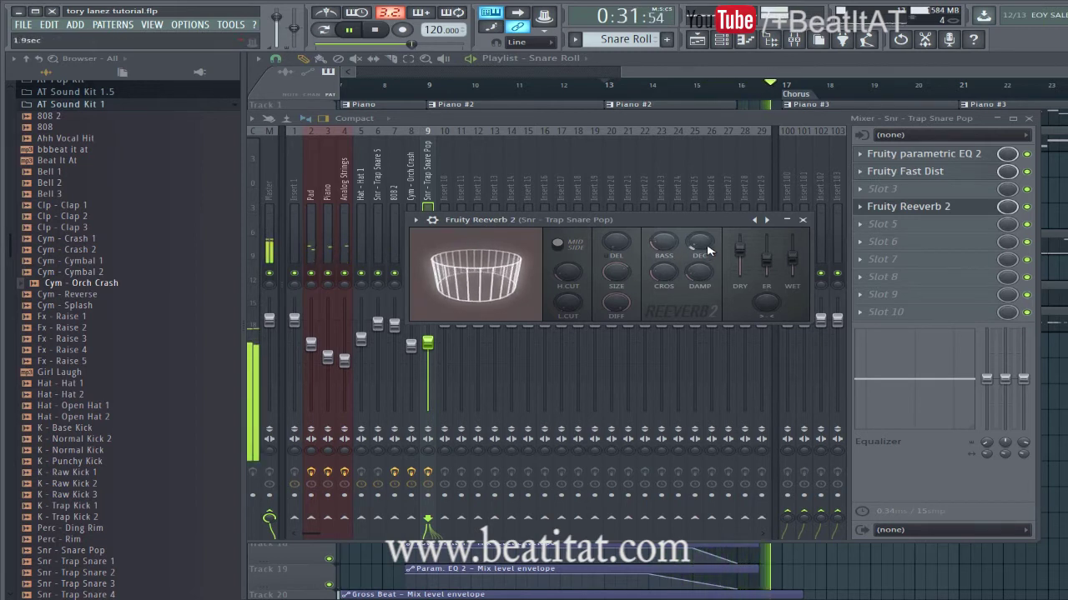
{"action": "left_click", "coordinate": [802, 220]}
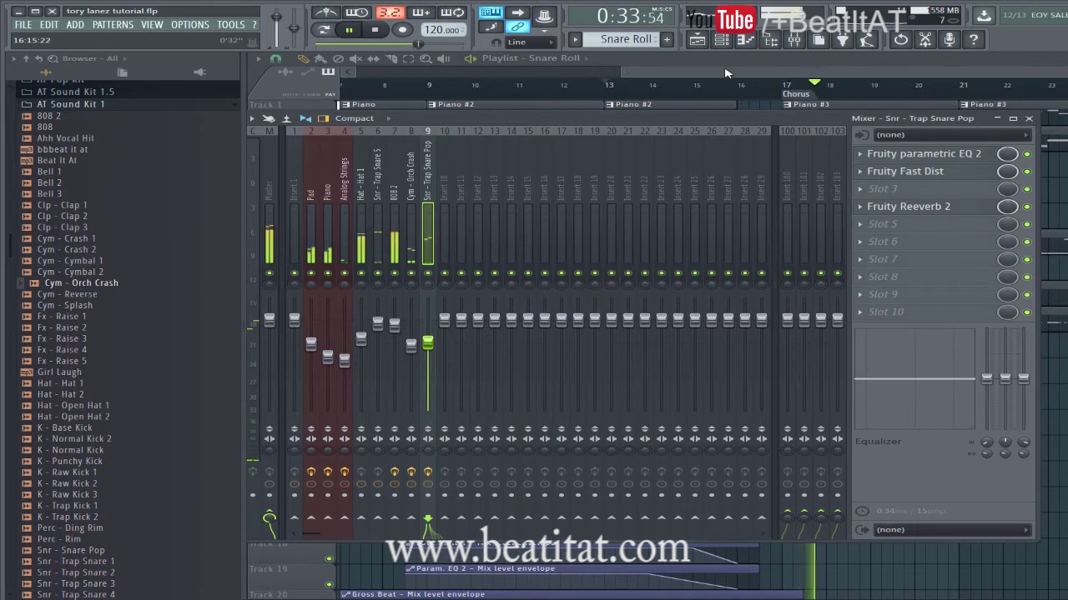
{"action": "left_click", "coordinate": [747, 93]}
{"action": "left_click", "coordinate": [722, 86]}
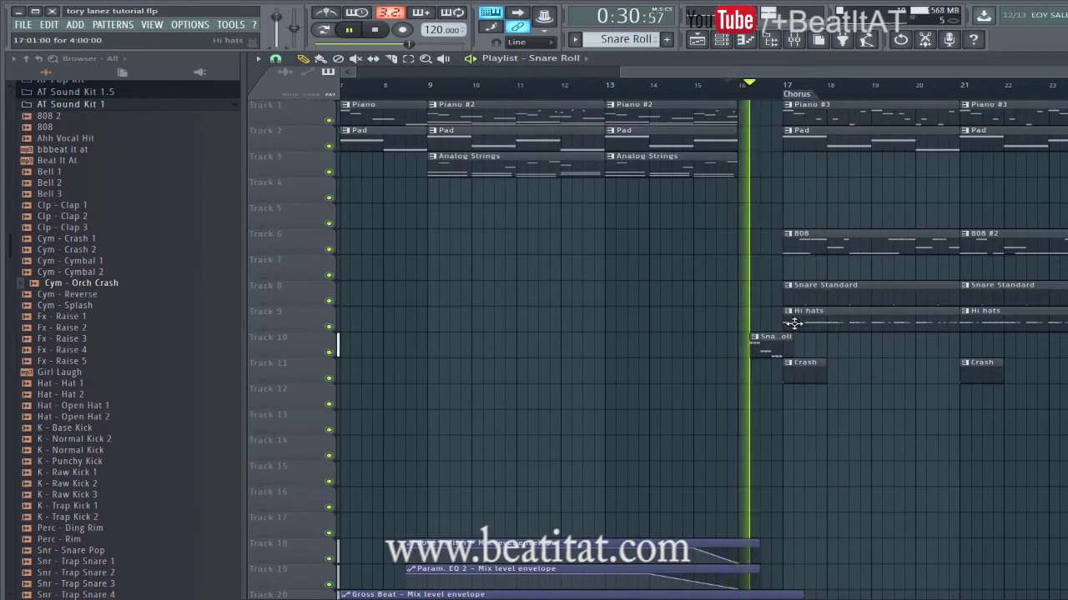
Move the Snare Roll clip back to bar 16 and shift all its notes so the pattern starts on beat two
{"action": "scroll", "coordinate": [777, 331], "scroll_direction": "up", "scroll_amount": 2}
{"action": "left_click_drag", "start_coordinate": [850, 347], "coordinate": [829, 350]}
{"action": "double_click", "coordinate": [828, 350]}
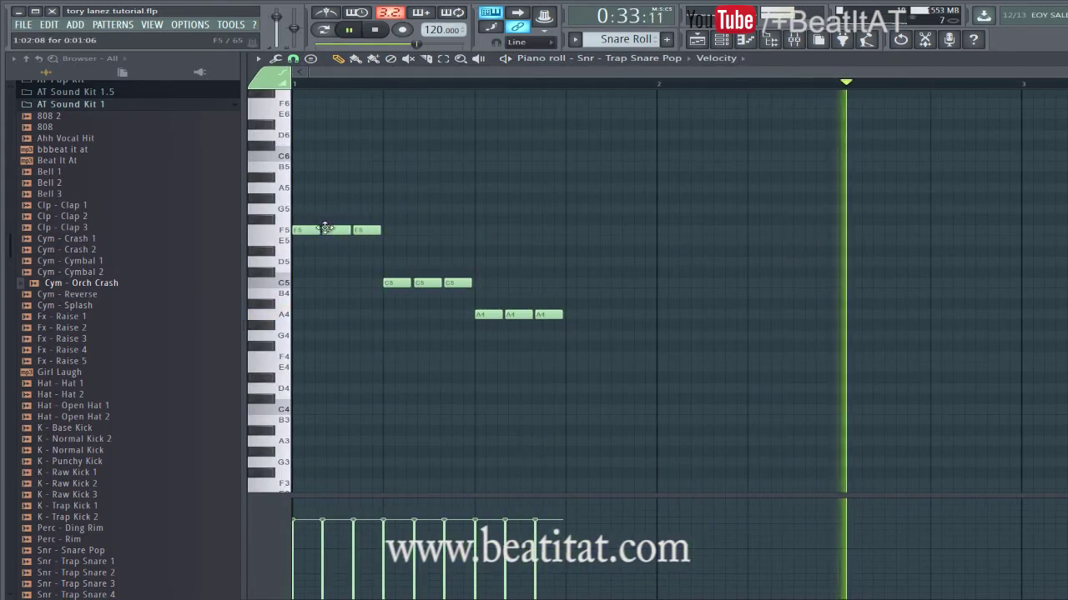
{"action": "key", "text": "ctrl+a"}
{"action": "left_click_drag", "start_coordinate": [306, 231], "coordinate": [341, 239]}
{"action": "key", "text": "space"}
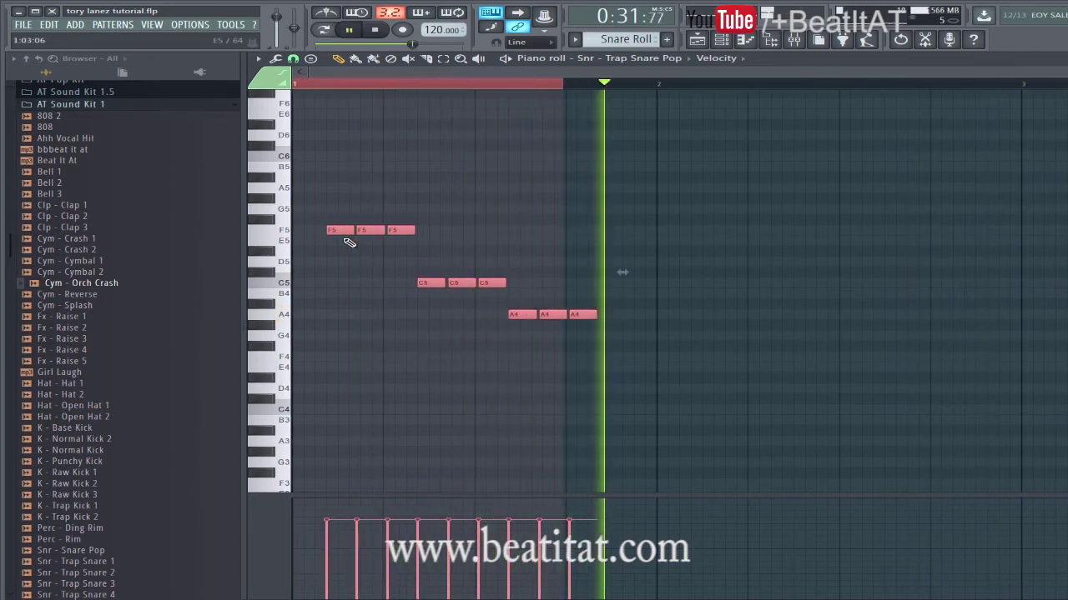
{"action": "key", "text": "space"}
{"action": "left_click_drag", "start_coordinate": [334, 232], "coordinate": [390, 232]}
{"action": "key", "text": "Escape"}
{"action": "key", "text": "space"}
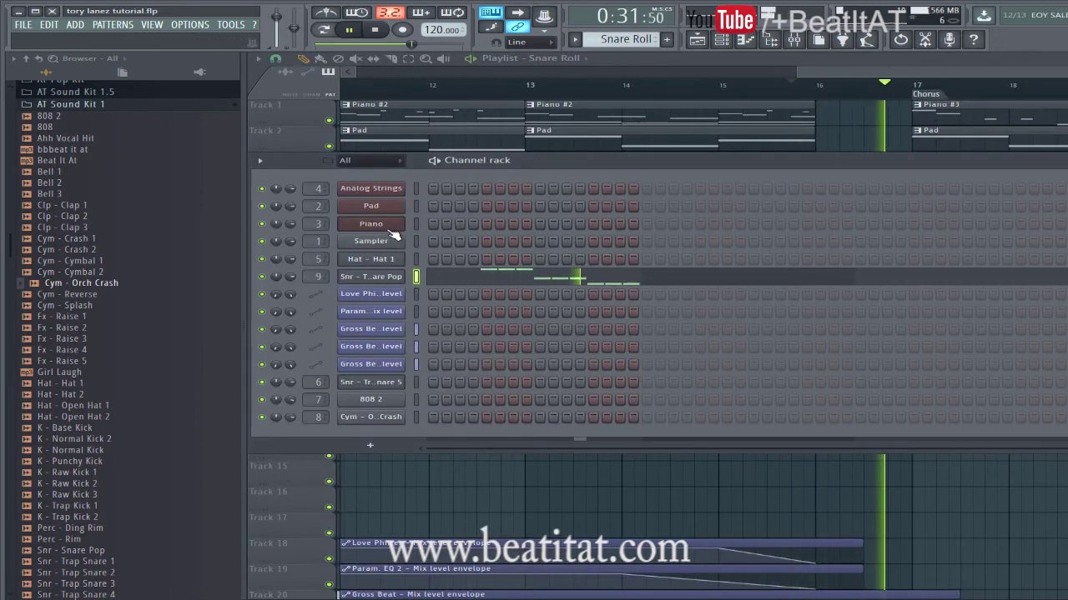
Copy the three F5 snare notes to G5 on the empty first beat of the Snare Roll pattern
{"action": "left_click", "coordinate": [498, 281]}
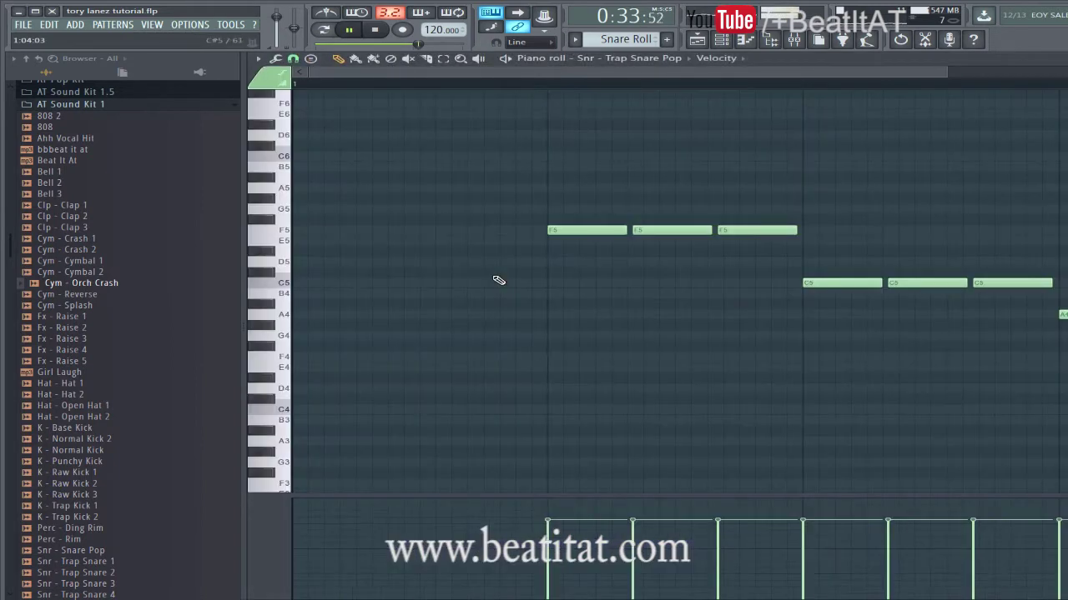
{"action": "key", "text": "ctrl+a"}
{"action": "key", "text": "ctrl+d"}
{"action": "left_click_drag", "start_coordinate": [562, 219], "coordinate": [830, 250]}
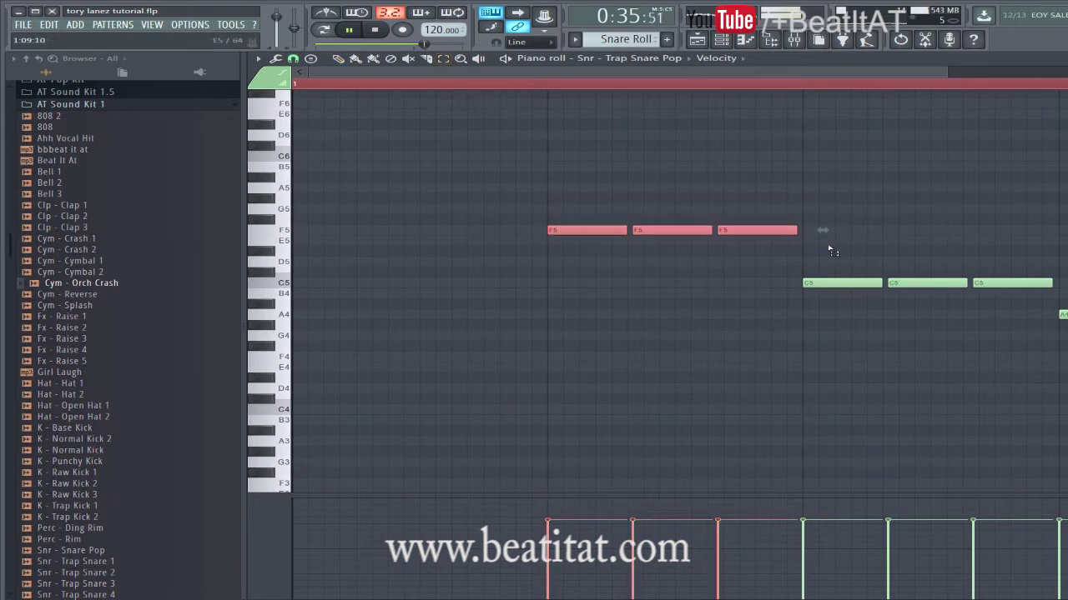
{"action": "left_click_drag", "start_coordinate": [554, 232], "coordinate": [261, 214]}
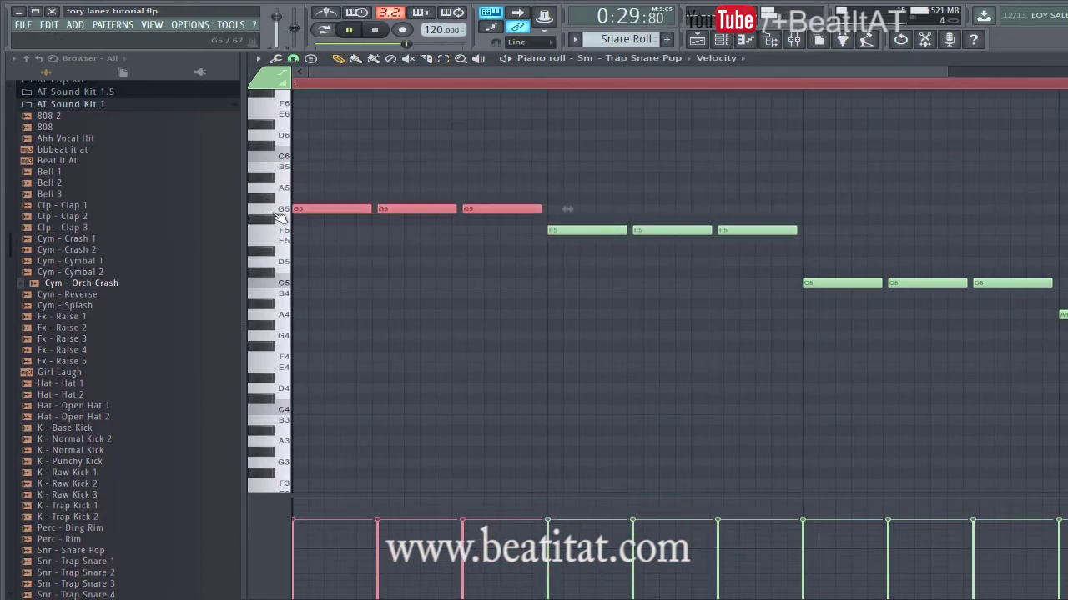
{"action": "key", "text": "F7"}
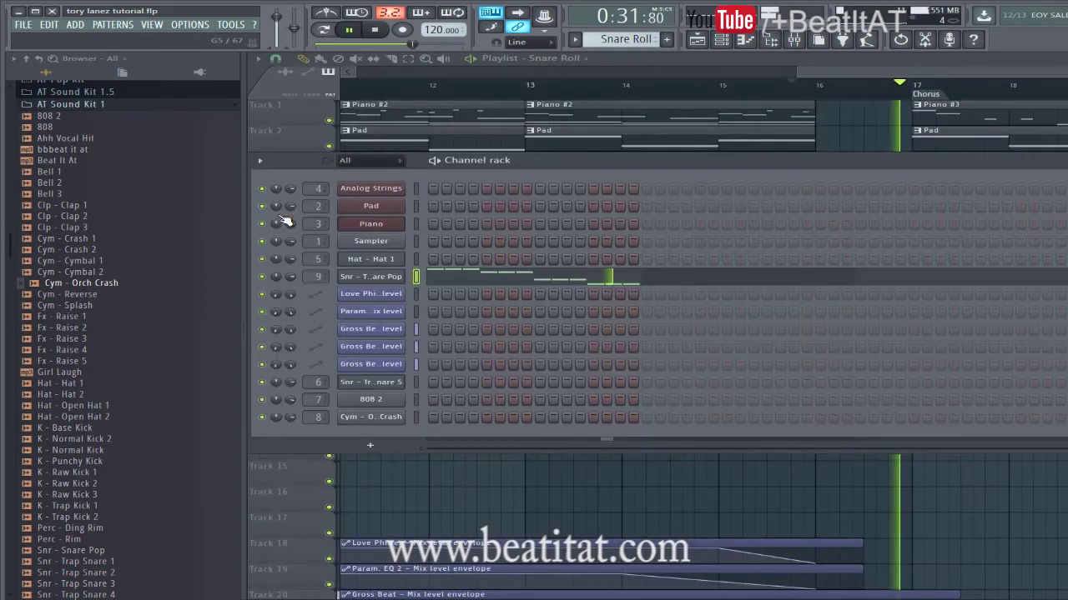
{"action": "key", "text": "F6"}
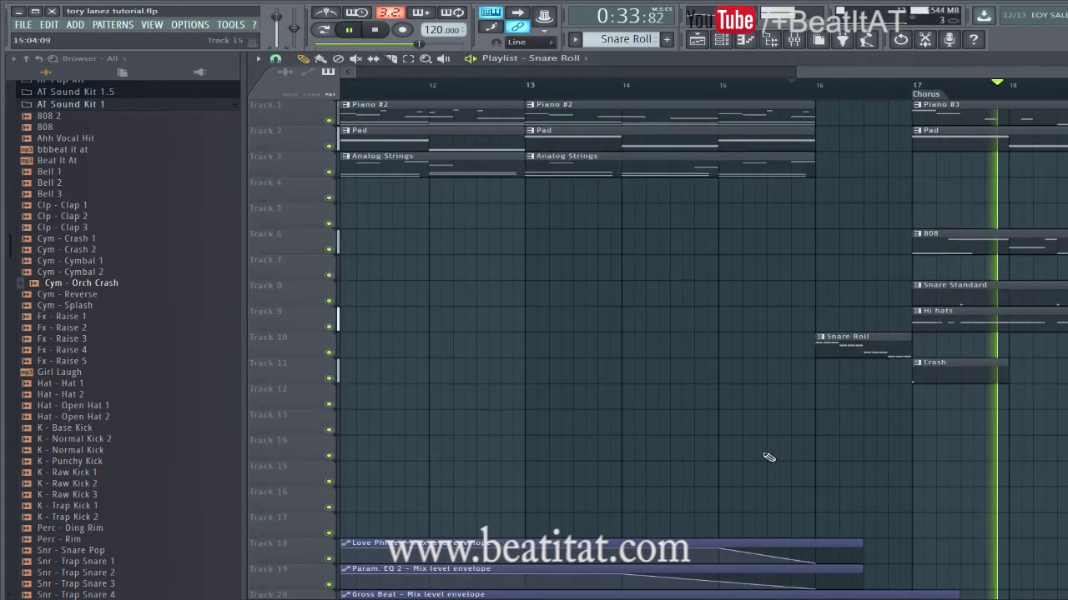
Play back the arrangement through the snare roll, then from the Chorus marker at bar 17
{"action": "scroll", "coordinate": [798, 300], "scroll_direction": "down", "scroll_amount": 3}
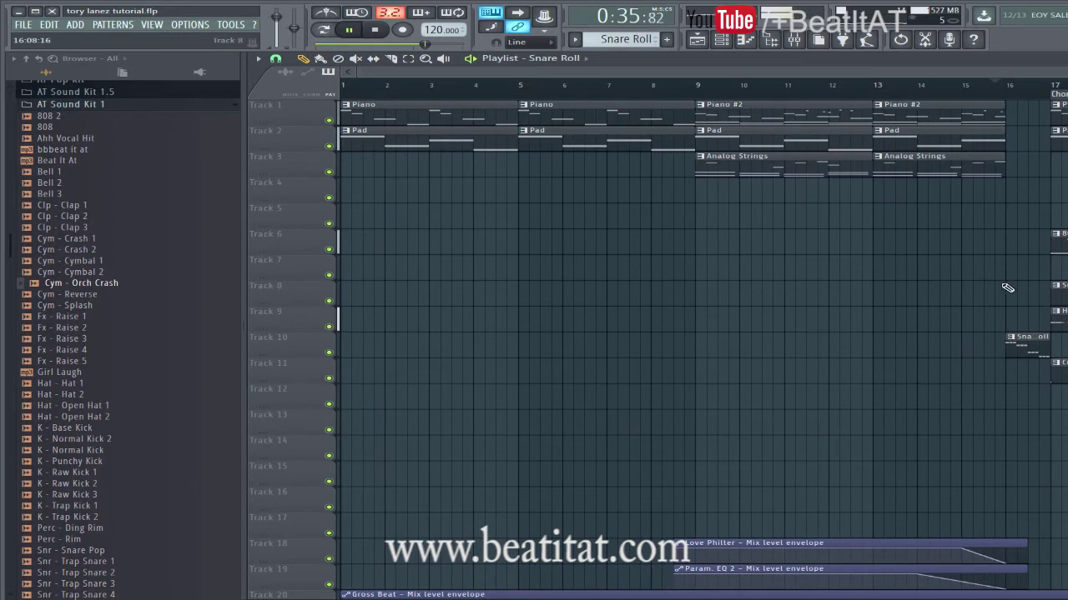
{"action": "key", "text": "space"}
{"action": "key", "text": "space"}
{"action": "key", "text": "space"}
{"action": "scroll", "coordinate": [1015, 77], "scroll_direction": "down", "scroll_amount": 3}
{"action": "left_click", "coordinate": [749, 92]}
{"action": "key", "text": "space"}
Add Fruity Compressor to effect slot 3 of the 808 2 mixer track
{"action": "left_click", "coordinate": [796, 41]}
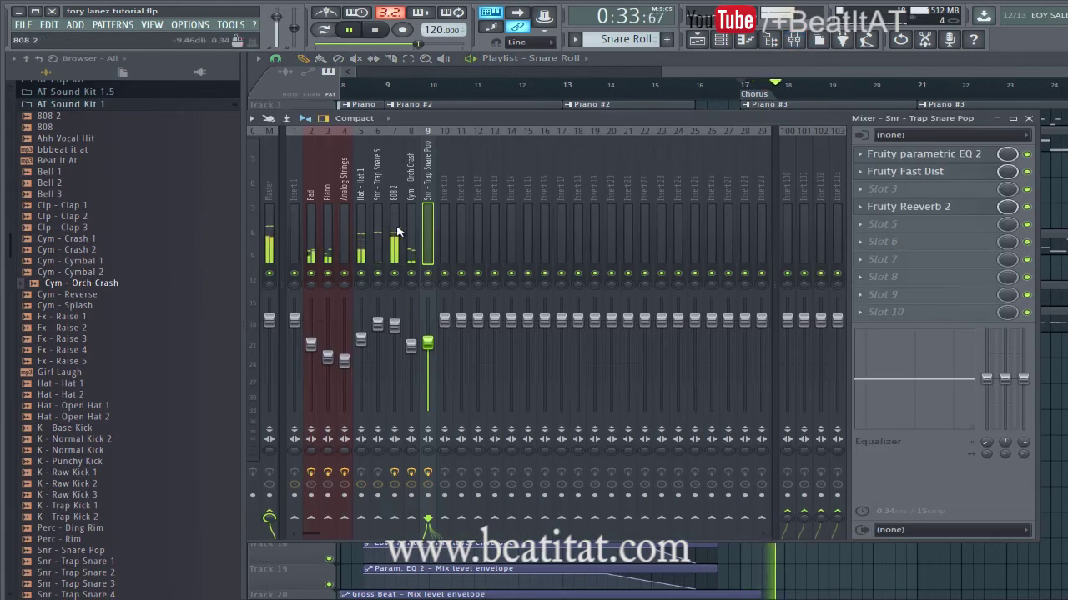
{"action": "left_click", "coordinate": [395, 325]}
{"action": "key", "text": "space"}
{"action": "left_click", "coordinate": [884, 188]}
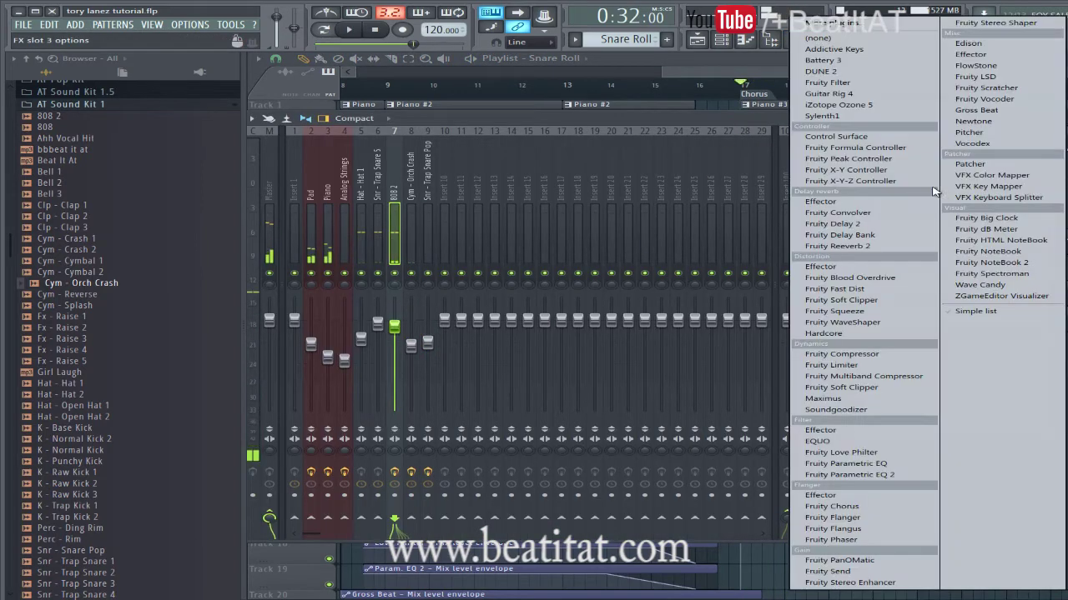
{"action": "left_click", "coordinate": [842, 354]}
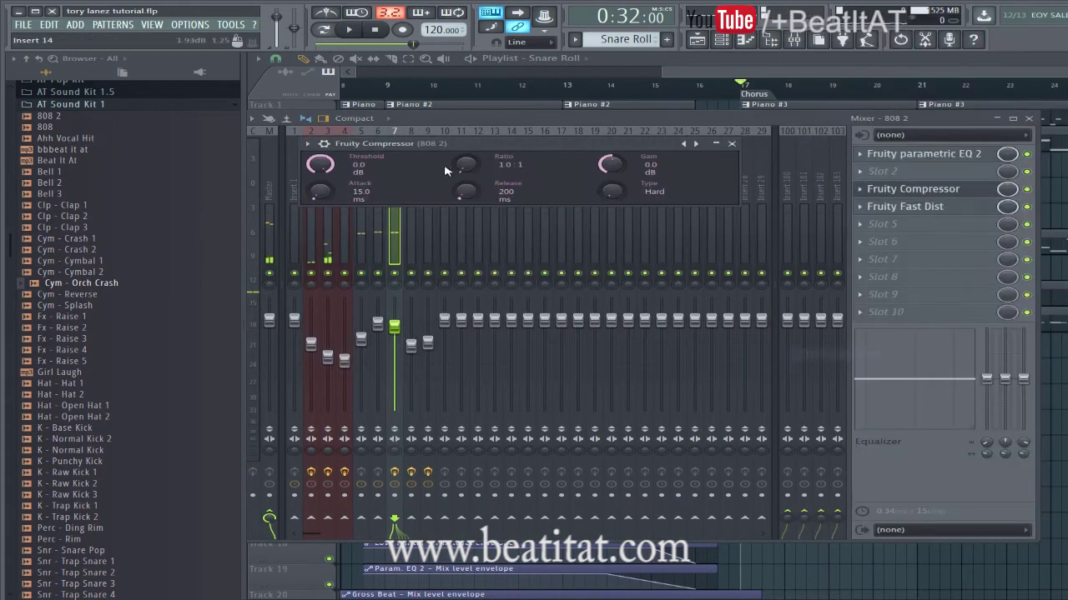
Set the 808 compressor to threshold -2.8 dB, ratio 2.8:1, gain 5.8 dB, attack 4.6 ms and release 221 ms during playback
{"action": "key", "text": "space"}
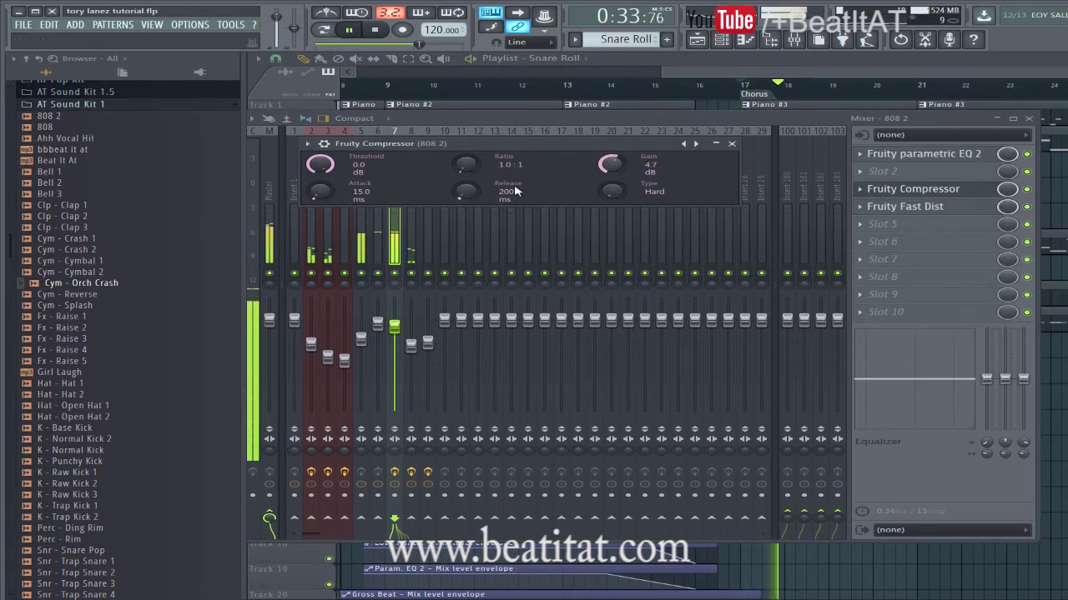
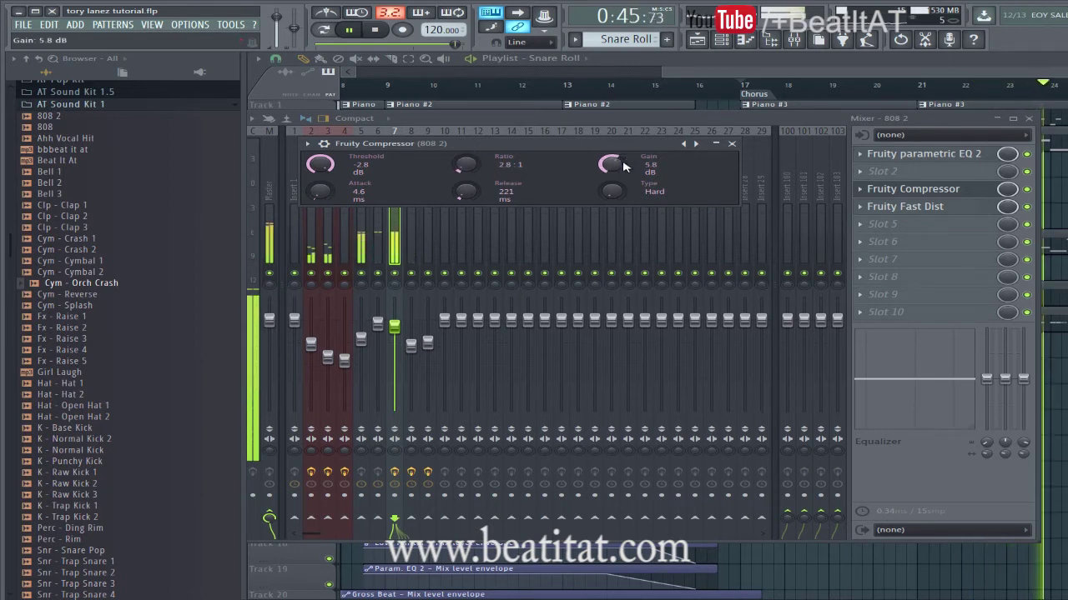
{"action": "left_click", "coordinate": [733, 144]}
{"action": "key", "text": "space"}
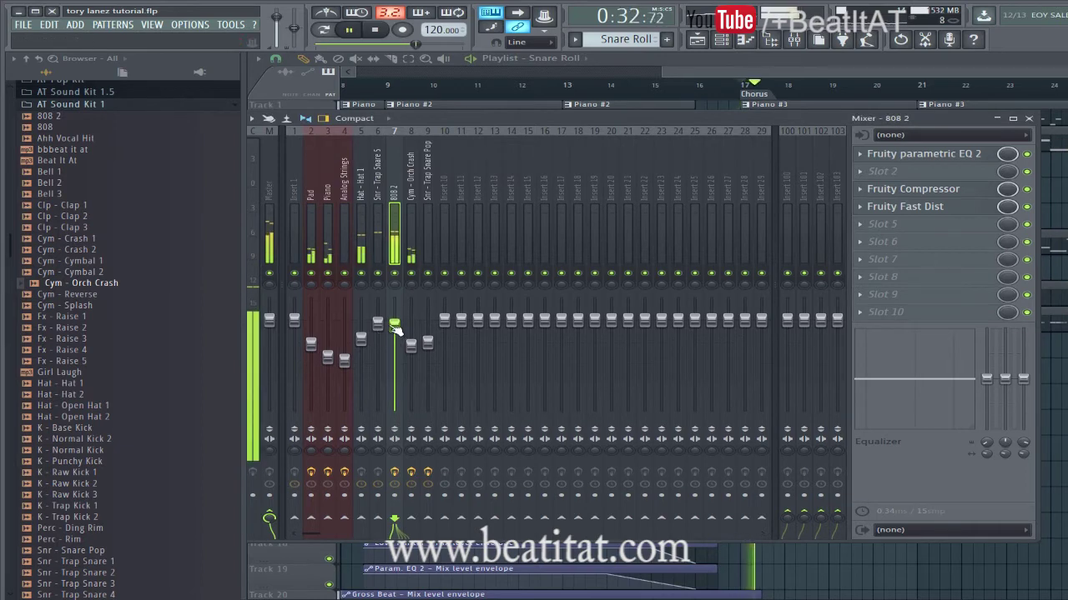
{"action": "left_click", "coordinate": [310, 208]}
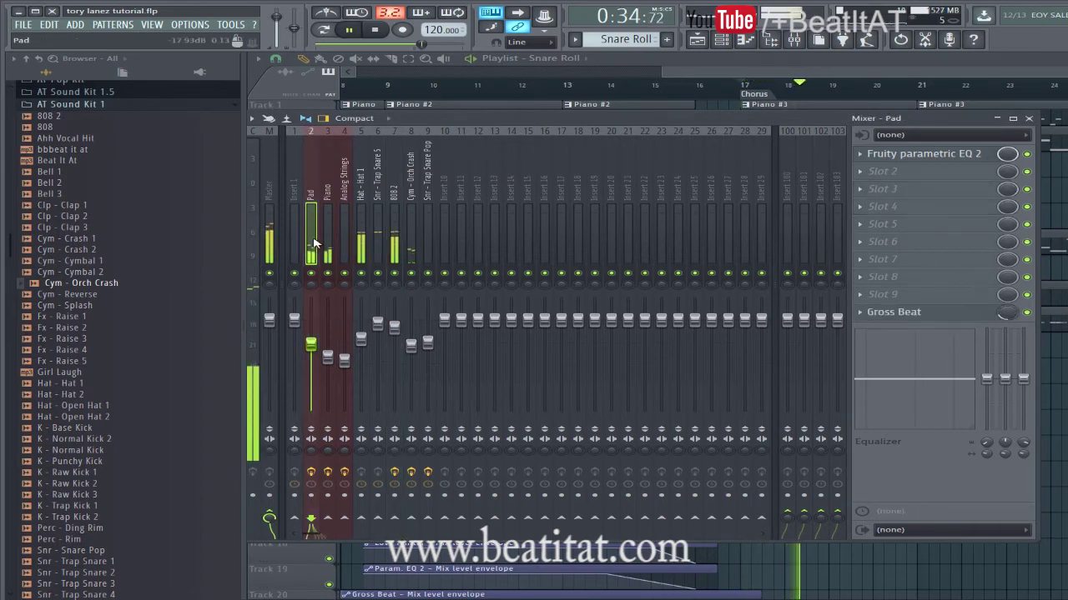
{"action": "left_click_drag", "start_coordinate": [710, 74], "coordinate": [896, 71]}
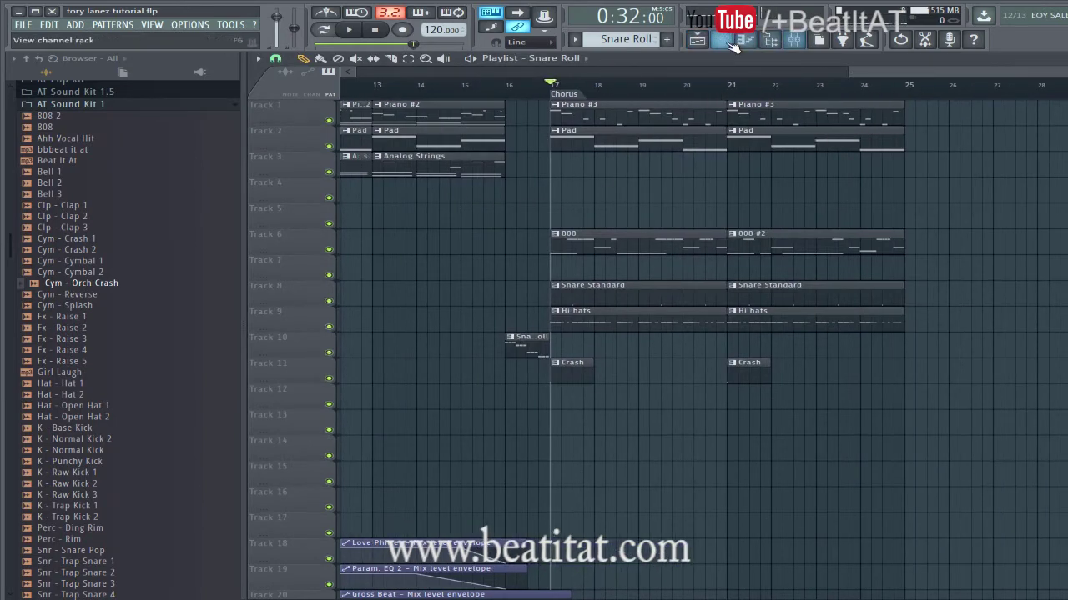
Switch to the empty Pattern 10 and insert a Nexus instrument channel above Analog Strings in the channel rack
{"action": "left_click", "coordinate": [729, 44]}
{"action": "key", "text": "plus"}
{"action": "key", "text": "plus"}
{"action": "key", "text": "plus"}
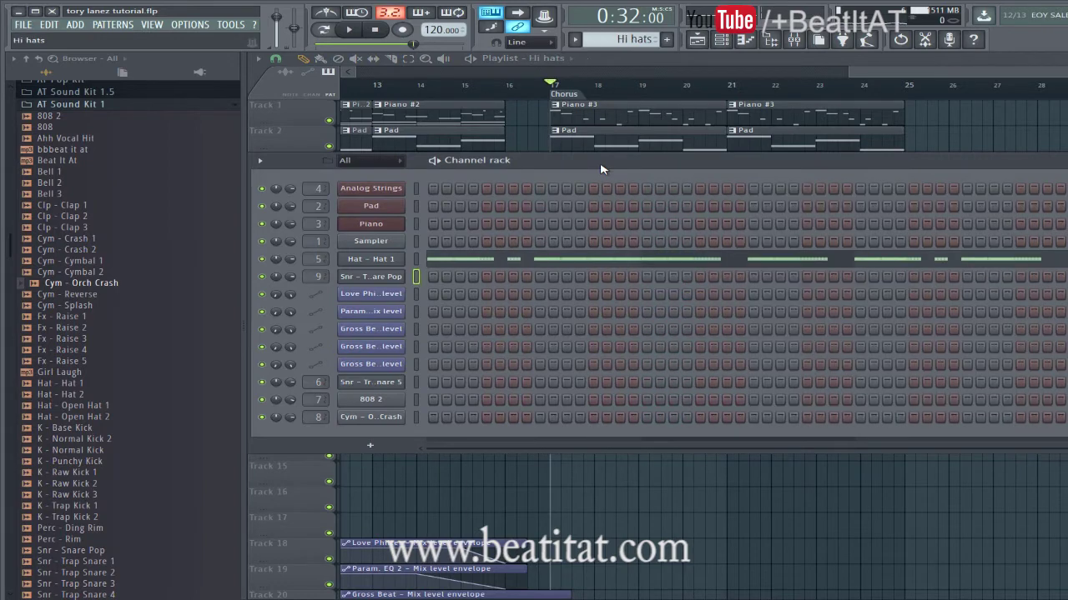
{"action": "right_click", "coordinate": [374, 204]}
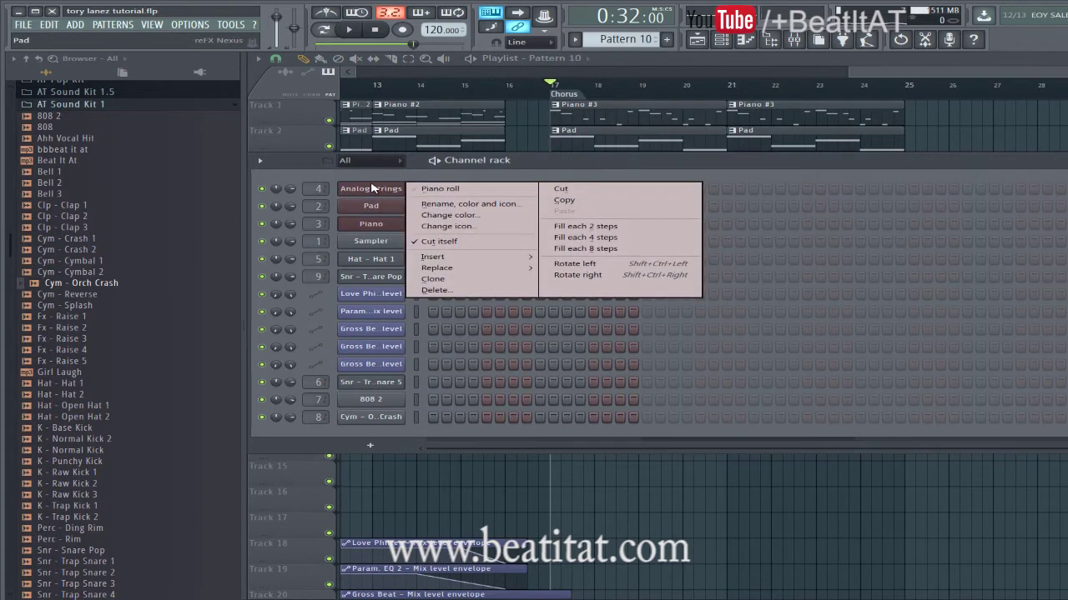
{"action": "mouse_move", "coordinate": [467, 256]}
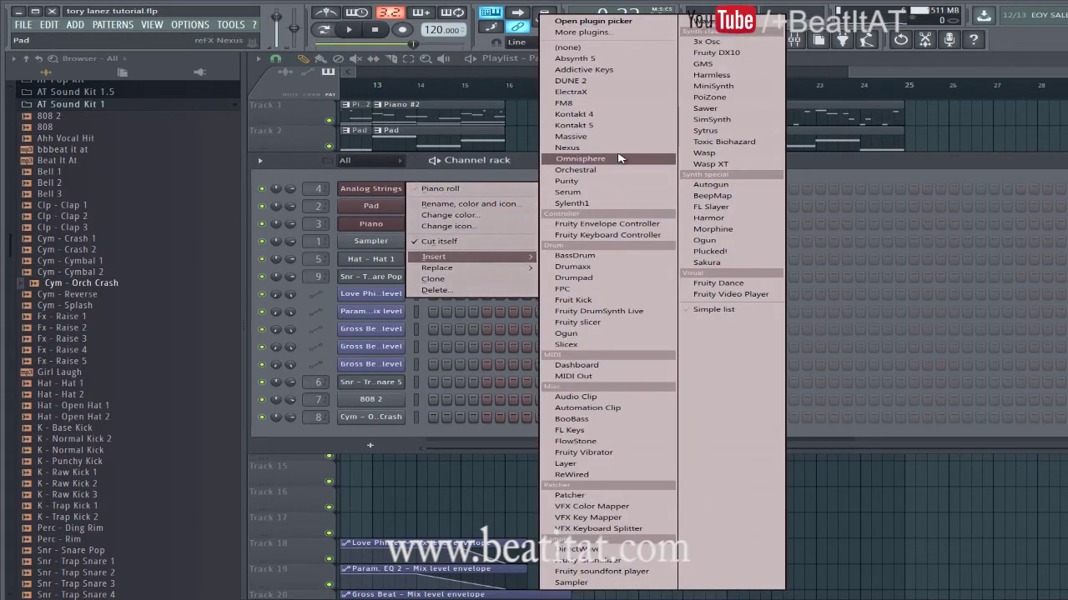
{"action": "left_click", "coordinate": [614, 150]}
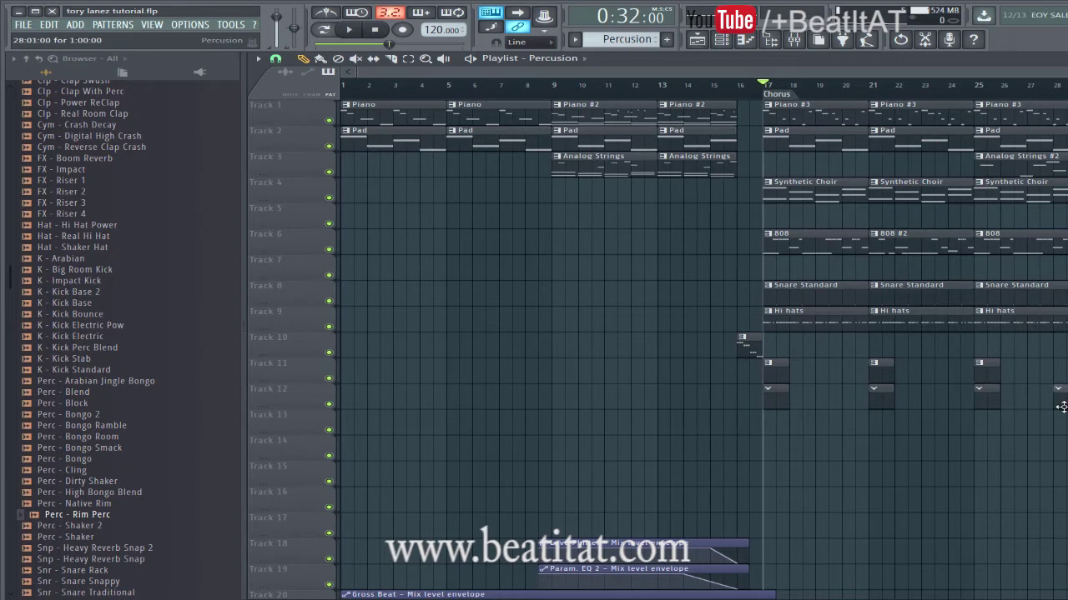
Add the Perc - Rim Perc sample as a new channel at the end of the channel rack for the Percussion pattern
{"action": "left_click_drag", "start_coordinate": [879, 72], "coordinate": [984, 72]}
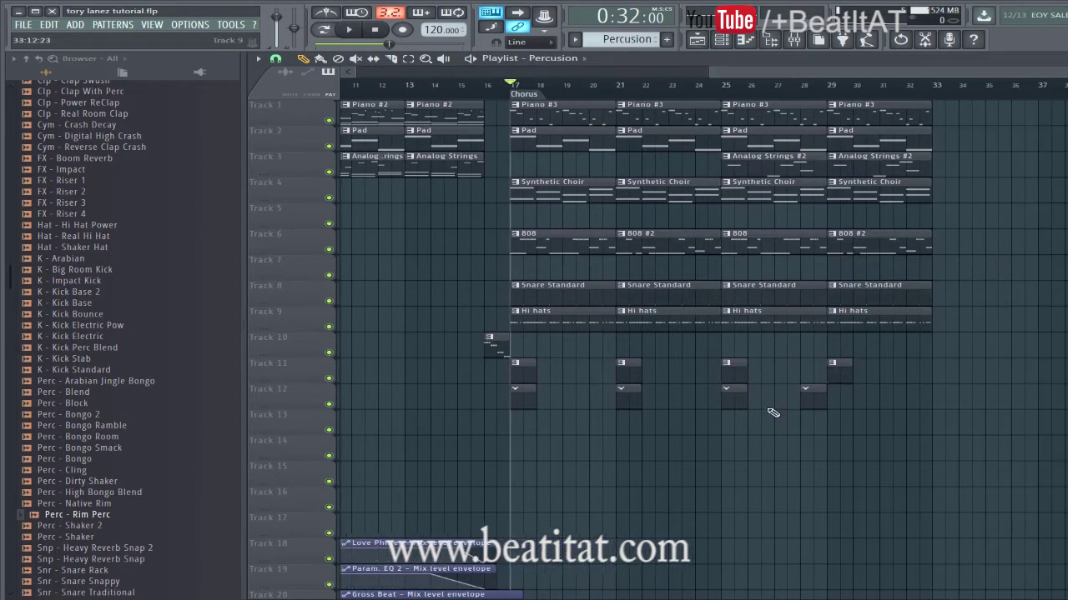
{"action": "left_click", "coordinate": [735, 45]}
{"action": "left_click", "coordinate": [92, 527]}
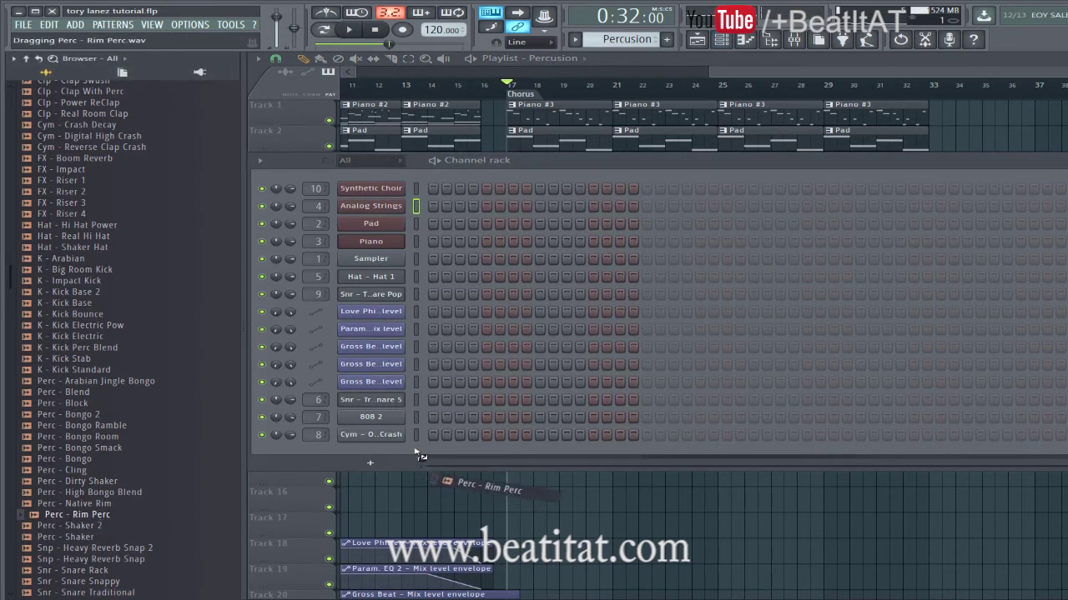
{"action": "left_click_drag", "start_coordinate": [421, 456], "coordinate": [425, 455]}
Place Perc - Rim Perc hits on steps 5, 21 and 37 of the Percussion pattern while playing the chorus
{"action": "left_click", "coordinate": [486, 452]}
{"action": "key", "text": "space"}
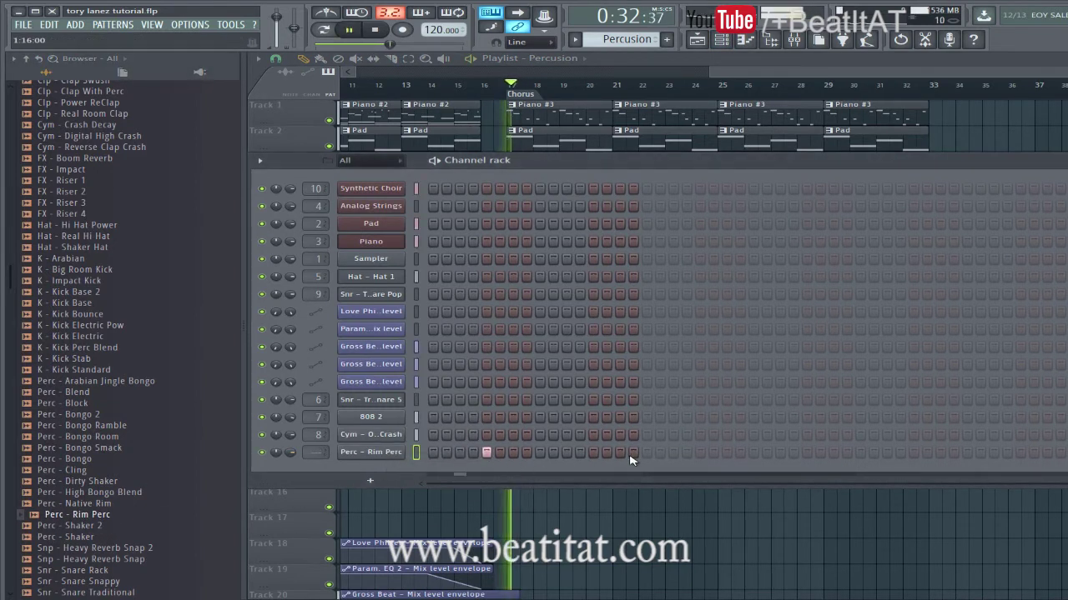
{"action": "left_click", "coordinate": [700, 452]}
{"action": "left_click", "coordinate": [833, 452]}
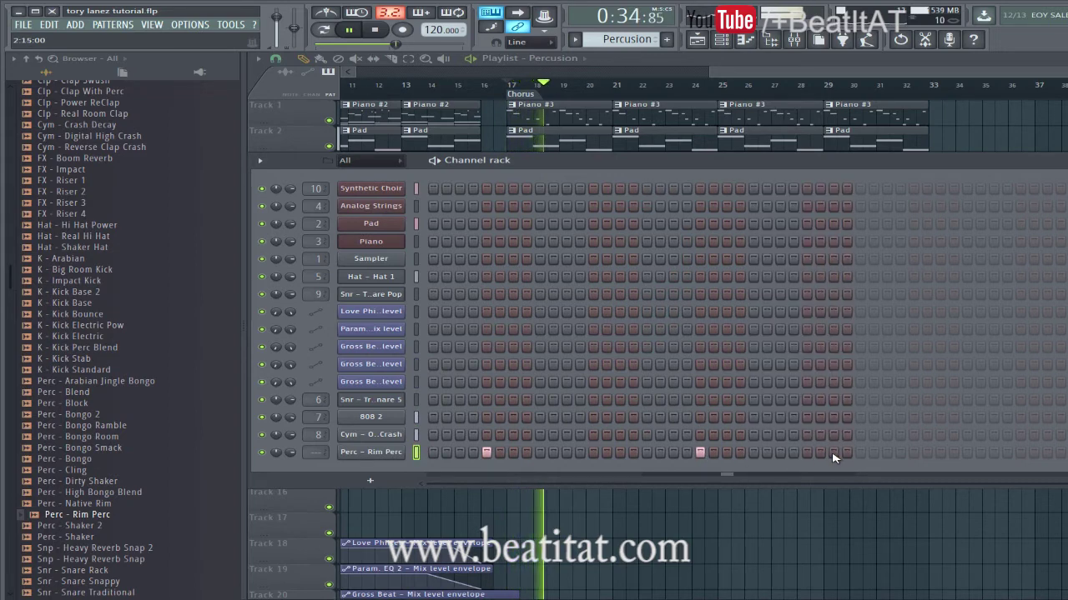
{"action": "left_click", "coordinate": [914, 454]}
{"action": "key", "text": "space"}
Place another Perc - Rim Perc hit on step 53 of the Percussion pattern
{"action": "left_click_drag", "start_coordinate": [775, 162], "coordinate": [599, 131]}
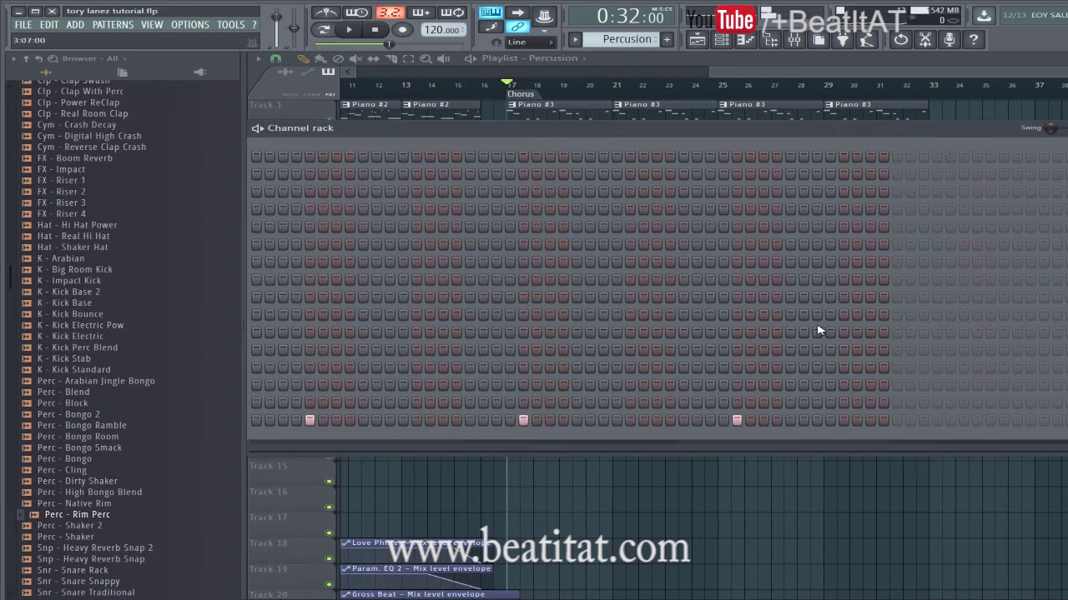
{"action": "left_click_drag", "start_coordinate": [754, 129], "coordinate": [992, 114]}
{"action": "left_click", "coordinate": [849, 418]}
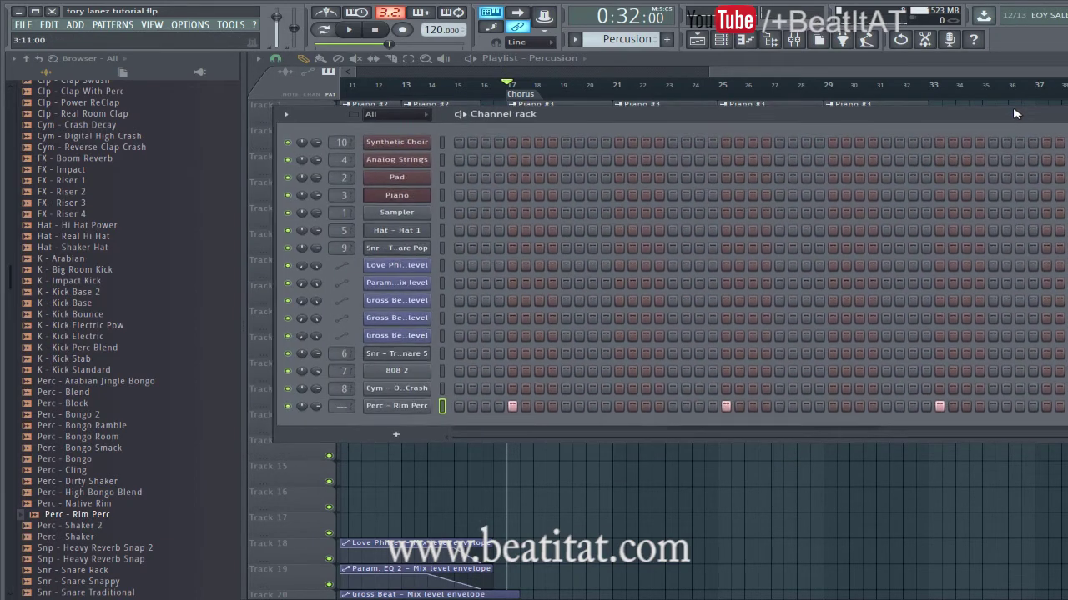
Route the Perc - Rim Perc channel to mixer track 11 and lower its fader to about -4.4 dB
{"action": "left_click", "coordinate": [422, 406]}
{"action": "key", "text": "ctrl+l"}
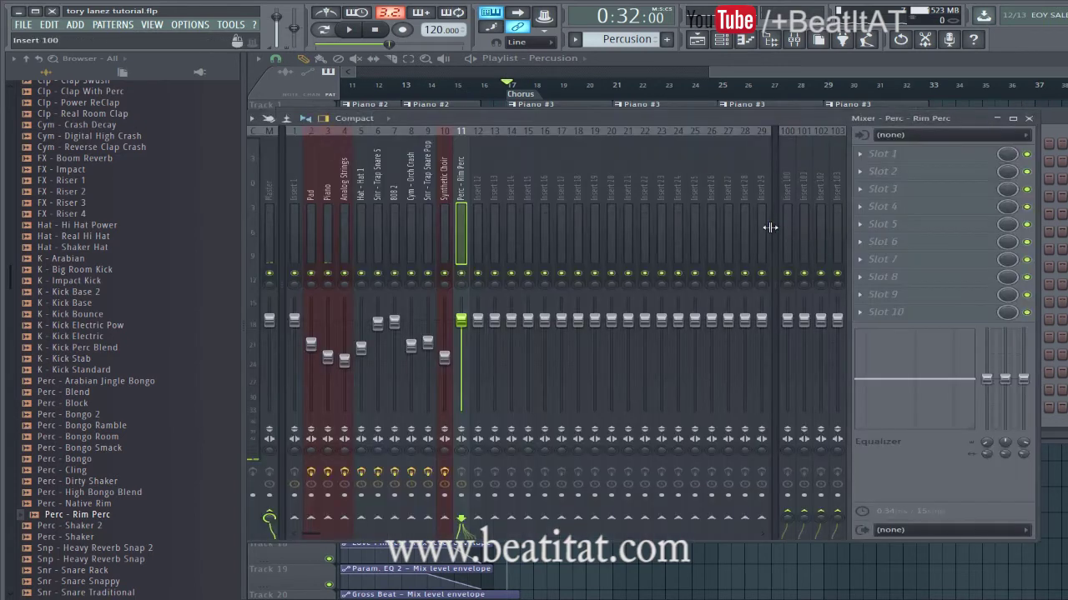
{"action": "key", "text": "space"}
{"action": "left_click_drag", "start_coordinate": [466, 328], "coordinate": [468, 357]}
Add Fruity Parametric EQ 2 to the Rim Perc track, cutting the lows with band 1, slightly boosting bands 4 and 6, and lowering band 7
{"action": "left_click", "coordinate": [917, 155]}
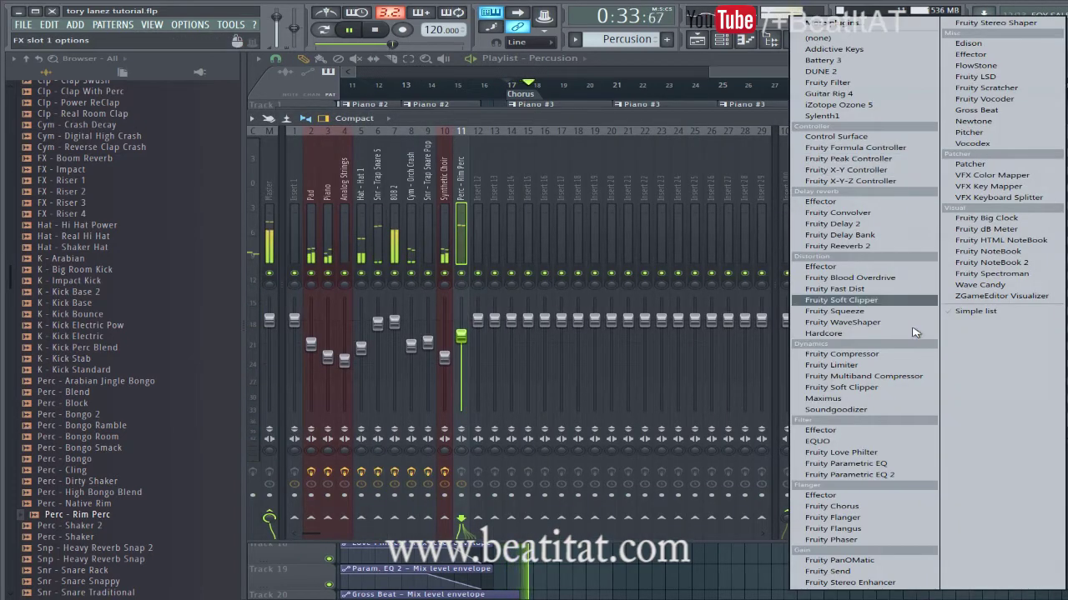
{"action": "left_click", "coordinate": [842, 463]}
{"action": "left_click_drag", "start_coordinate": [334, 208], "coordinate": [364, 260]}
{"action": "key", "text": "space"}
{"action": "key", "text": "space"}
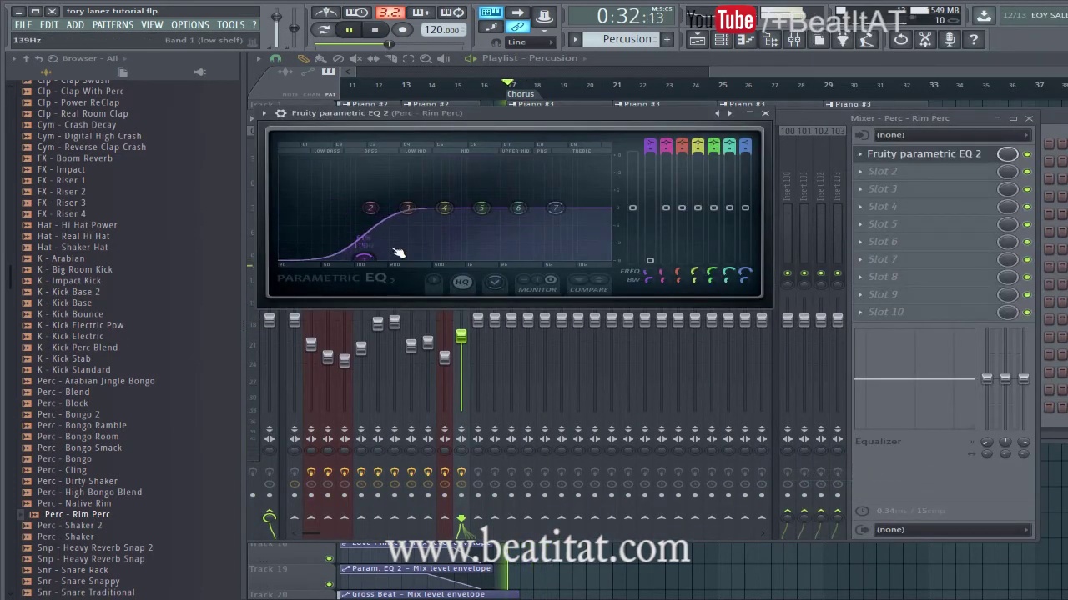
{"action": "left_click_drag", "start_coordinate": [444, 207], "coordinate": [445, 204]}
{"action": "left_click_drag", "start_coordinate": [518, 208], "coordinate": [579, 242]}
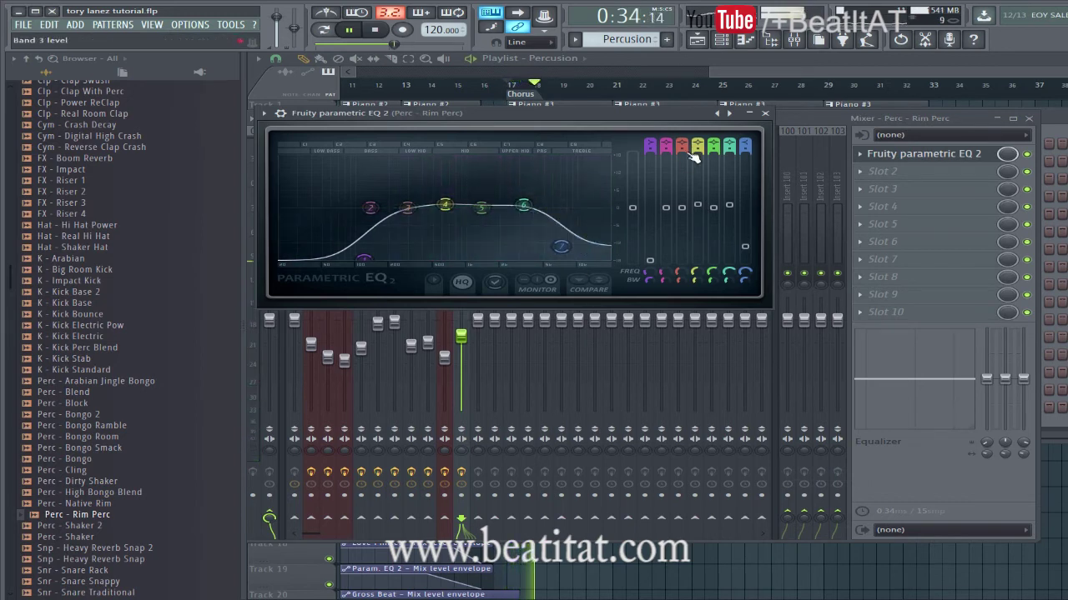
{"action": "left_click", "coordinate": [765, 112]}
Add Fruity Reeverb 2 in slot 3 of the Rim Perc track, adjusting its level faders and setting the decay to 2.1 s
{"action": "left_click", "coordinate": [888, 171]}
{"action": "left_click", "coordinate": [834, 214]}
{"action": "left_click_drag", "start_coordinate": [684, 183], "coordinate": [635, 196]}
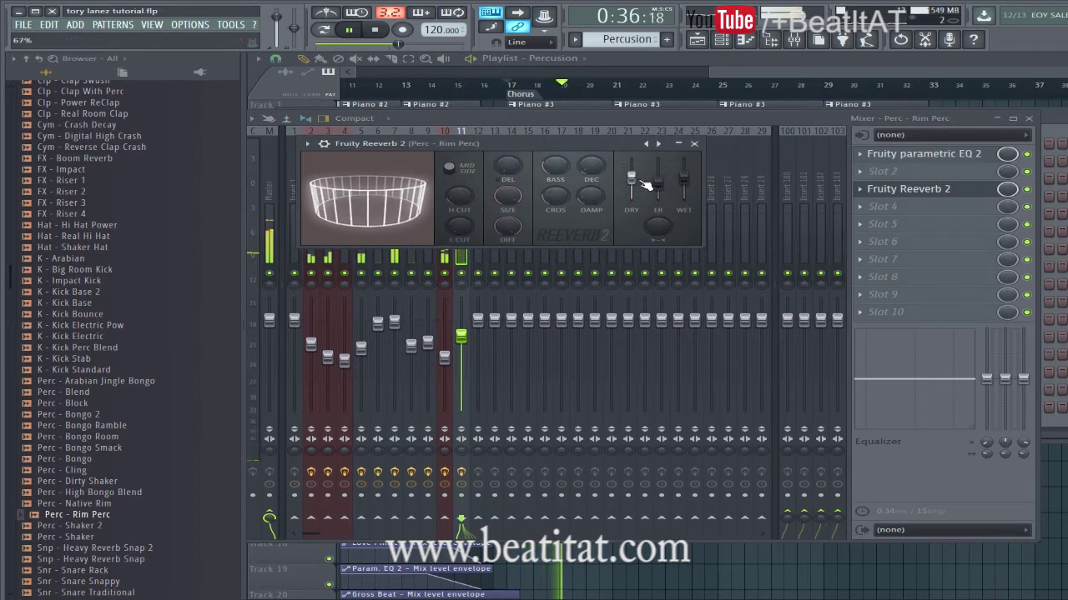
{"action": "left_click_drag", "start_coordinate": [556, 171], "coordinate": [550, 182]}
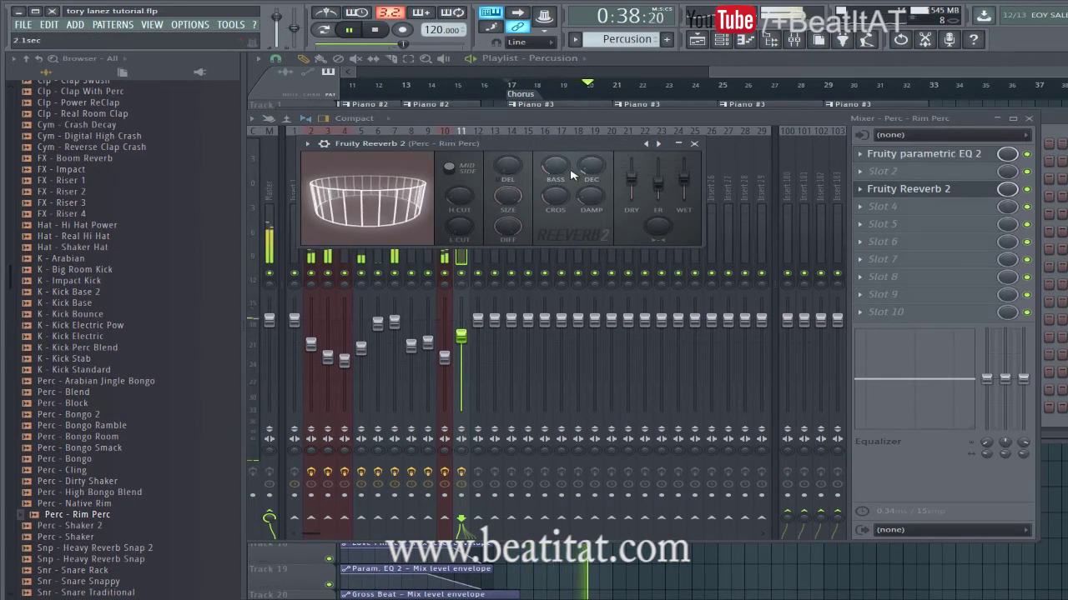
{"action": "left_click", "coordinate": [695, 144]}
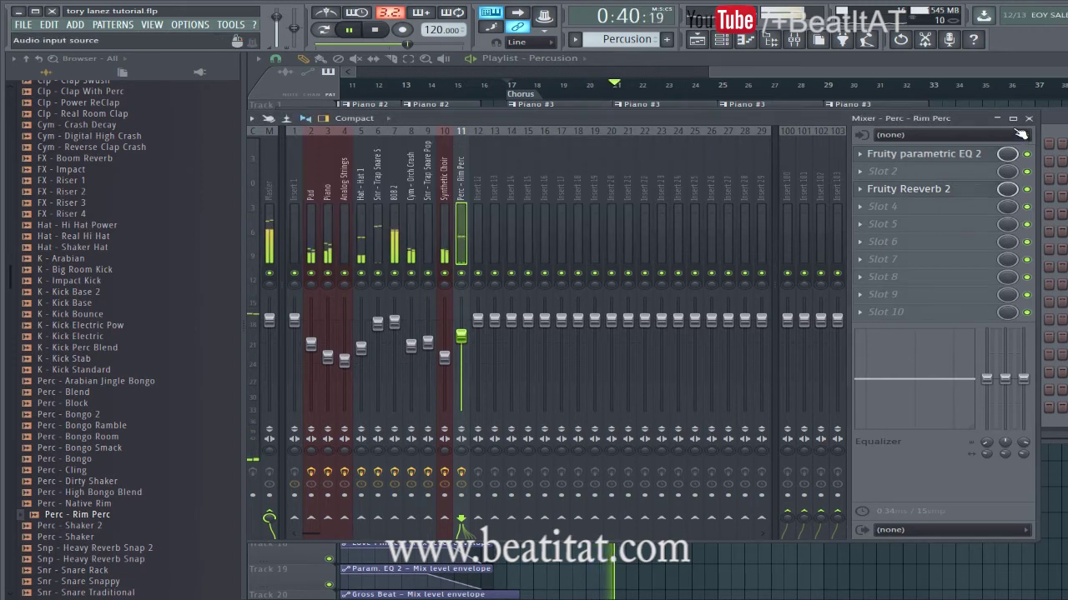
{"action": "left_click", "coordinate": [1028, 119]}
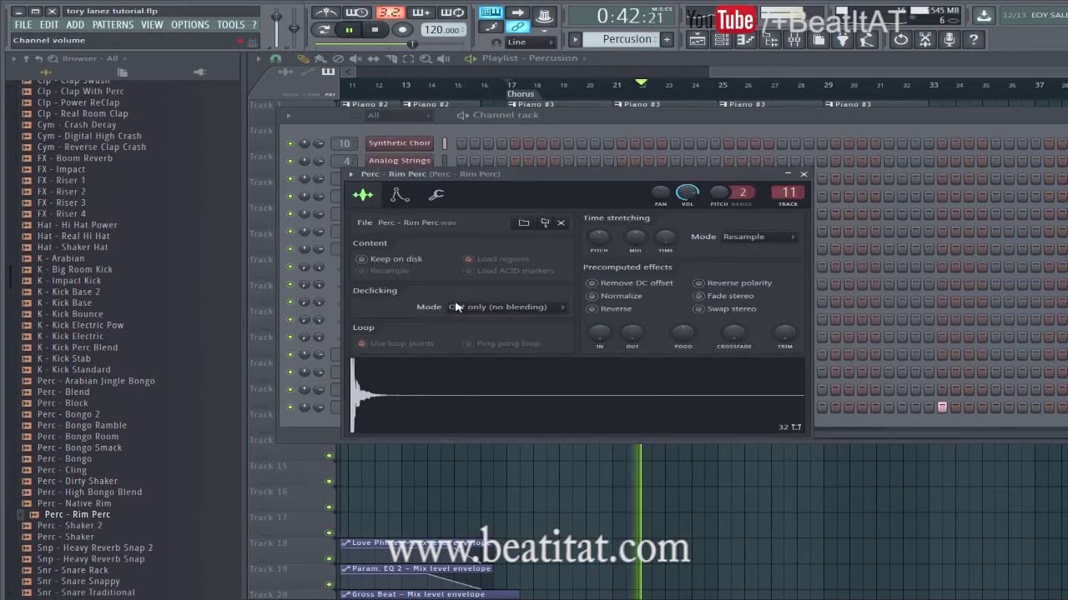
{"action": "left_click", "coordinate": [803, 174]}
Audition the shaker and snap samples and add Snp - Heavy Reverb Snap as a new channel at the end of the rack
{"action": "left_click", "coordinate": [71, 526]}
{"action": "left_click", "coordinate": [78, 537]}
{"action": "left_click", "coordinate": [105, 560]}
{"action": "key", "text": "space"}
{"action": "left_click_drag", "start_coordinate": [388, 437], "coordinate": [392, 438]}
Place Snp - Heavy Reverb Snap hits on steps 9 and 41 of the Percussion pattern while playing the chorus
{"action": "left_click", "coordinate": [568, 425]}
{"action": "key", "text": "space"}
{"action": "left_click_drag", "start_coordinate": [786, 127], "coordinate": [629, 107]}
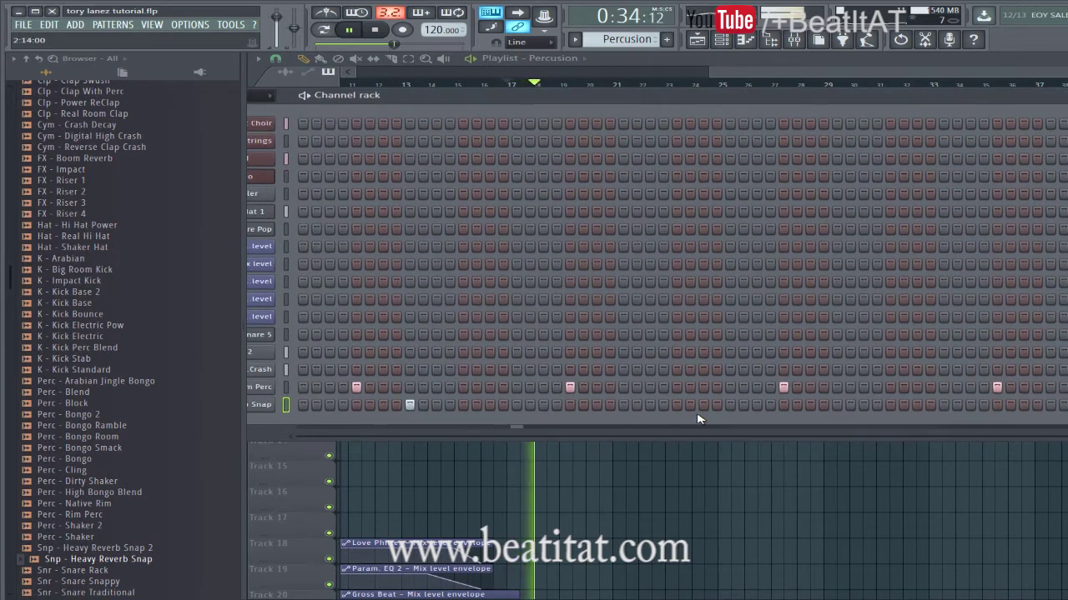
{"action": "left_click", "coordinate": [837, 405]}
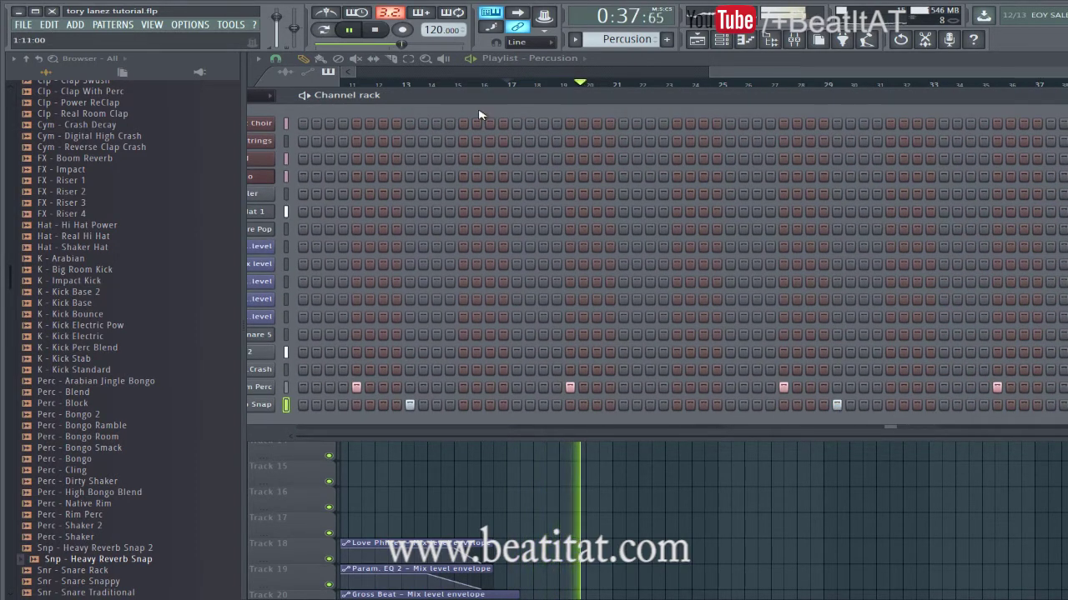
Route the Snp - Heavy Reverb Snap channel to mixer track 12 and select that track
{"action": "left_click_drag", "start_coordinate": [507, 100], "coordinate": [597, 100]}
{"action": "left_click", "coordinate": [332, 405]}
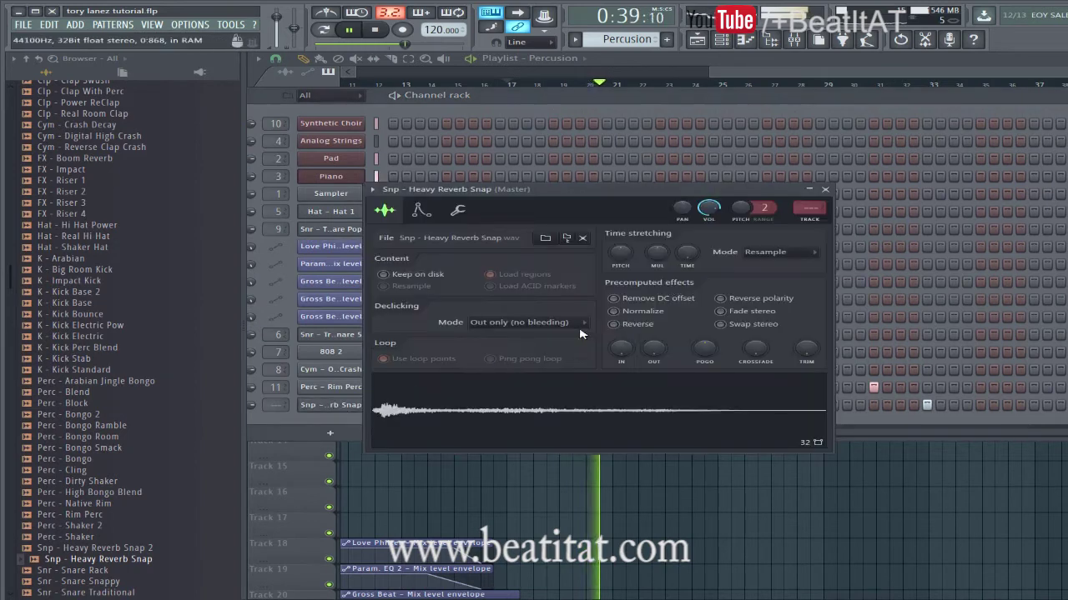
{"action": "left_click", "coordinate": [809, 209]}
{"action": "left_click", "coordinate": [461, 337]}
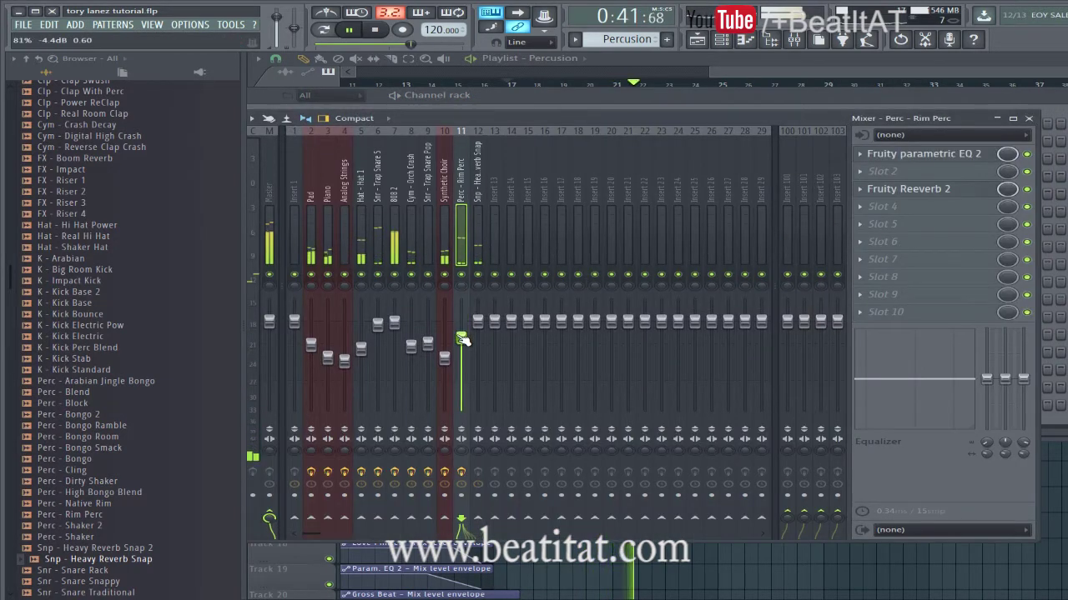
{"action": "left_click", "coordinate": [487, 240]}
Add Fruity Parametric EQ 2 in slot 1 of the Heavy Reverb Snap track, lowering bands 1 and 7 and slightly boosting band 6
{"action": "left_click", "coordinate": [959, 192]}
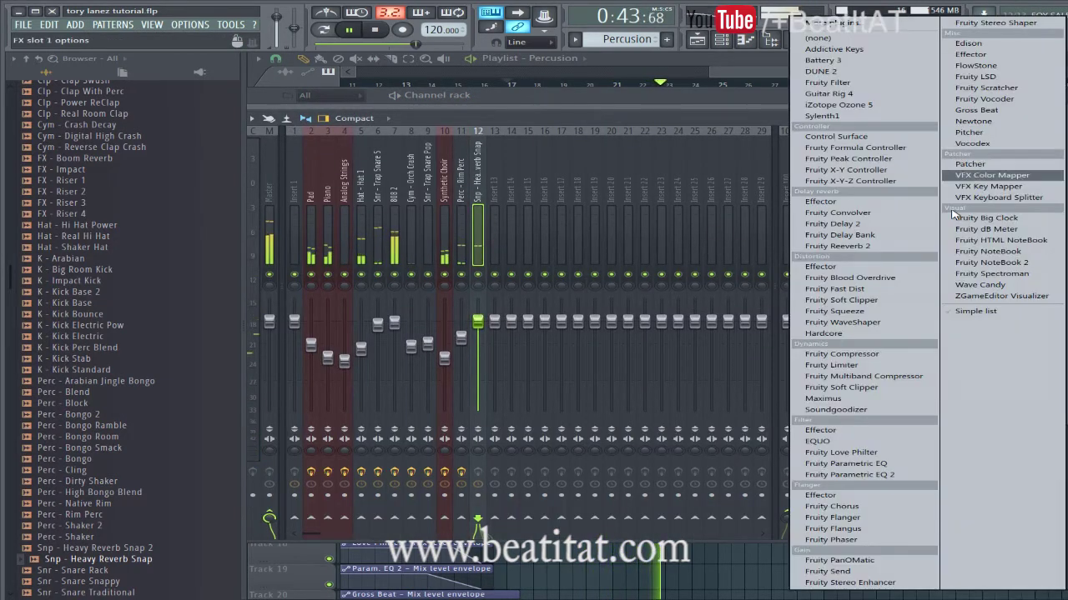
{"action": "left_click", "coordinate": [885, 476]}
{"action": "left_click_drag", "start_coordinate": [377, 239], "coordinate": [381, 258]}
{"action": "left_click_drag", "start_coordinate": [561, 238], "coordinate": [563, 232]}
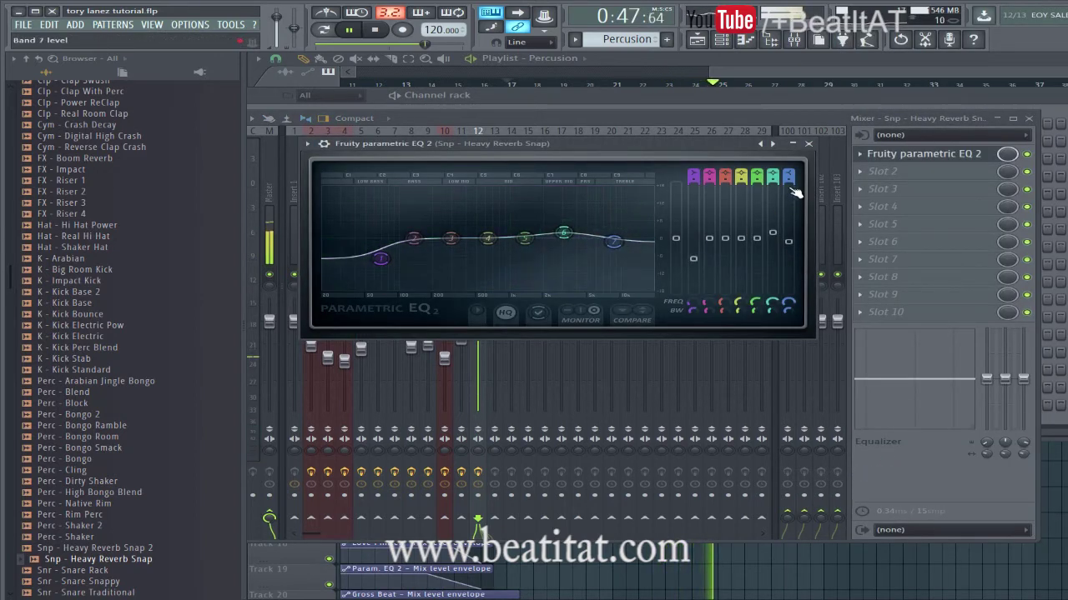
{"action": "left_click", "coordinate": [808, 144]}
Add Fruity Delay Bank in slot 3 of the Heavy Reverb Snap track and set its mix level to 62%
{"action": "key", "text": "space"}
{"action": "left_click", "coordinate": [883, 188]}
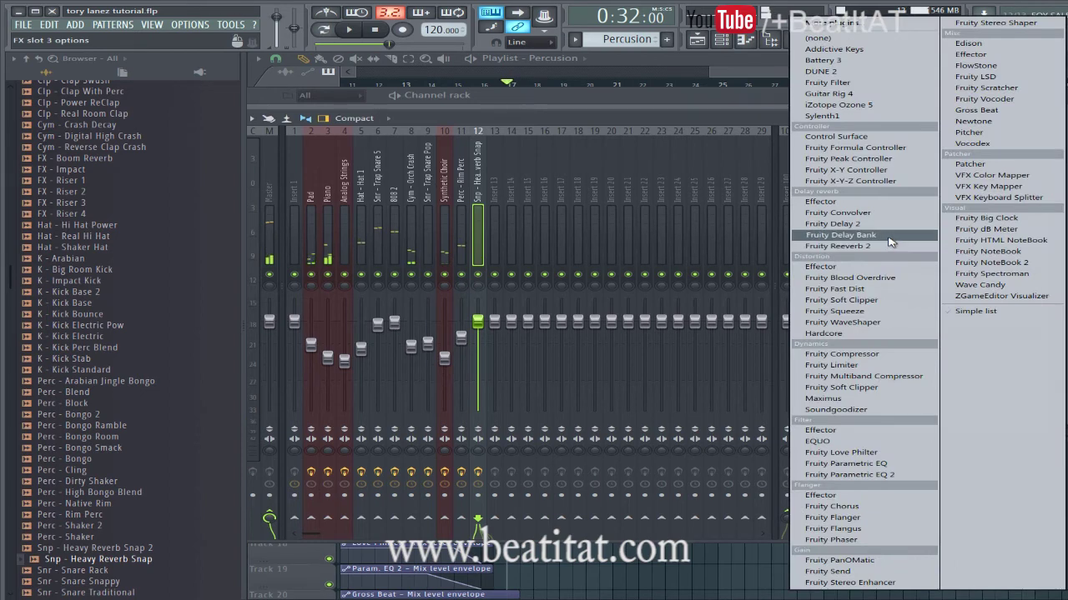
{"action": "left_click", "coordinate": [859, 234]}
{"action": "left_click", "coordinate": [822, 175]}
{"action": "key", "text": "space"}
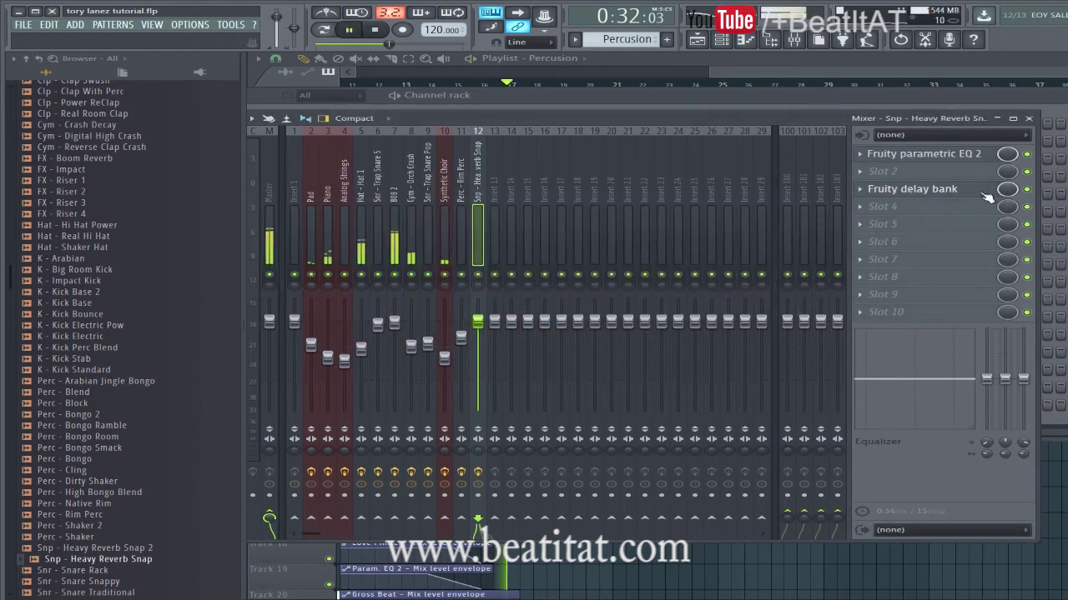
{"action": "left_click_drag", "start_coordinate": [1005, 191], "coordinate": [975, 252]}
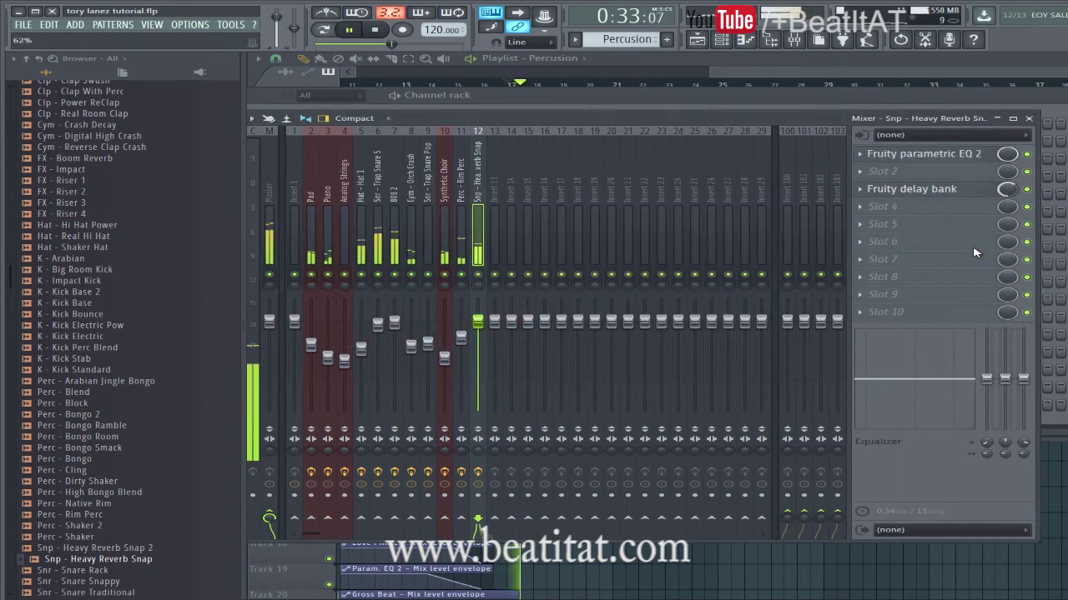
{"action": "left_click", "coordinate": [1031, 119]}
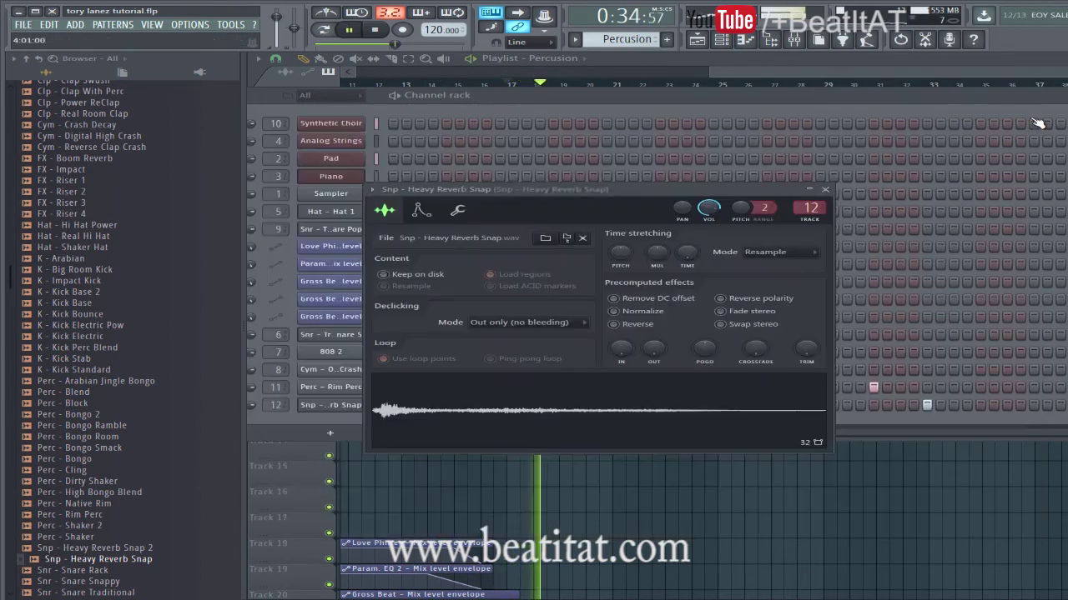
{"action": "left_click", "coordinate": [824, 190]}
Audition the Snr - Snare Traditional sample and several Perc samples in the sound kit with playback stopped
{"action": "scroll", "coordinate": [100, 417], "scroll_direction": "down", "scroll_amount": 2}
{"action": "left_click", "coordinate": [115, 523]}
{"action": "key", "text": "space"}
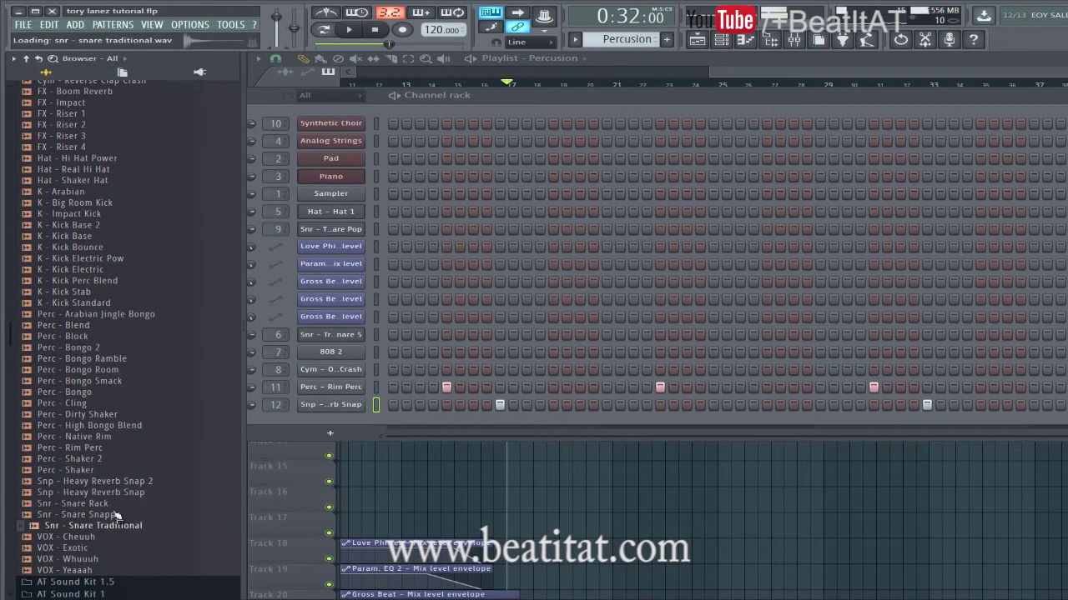
{"action": "left_click", "coordinate": [133, 427]}
{"action": "left_click", "coordinate": [138, 416]}
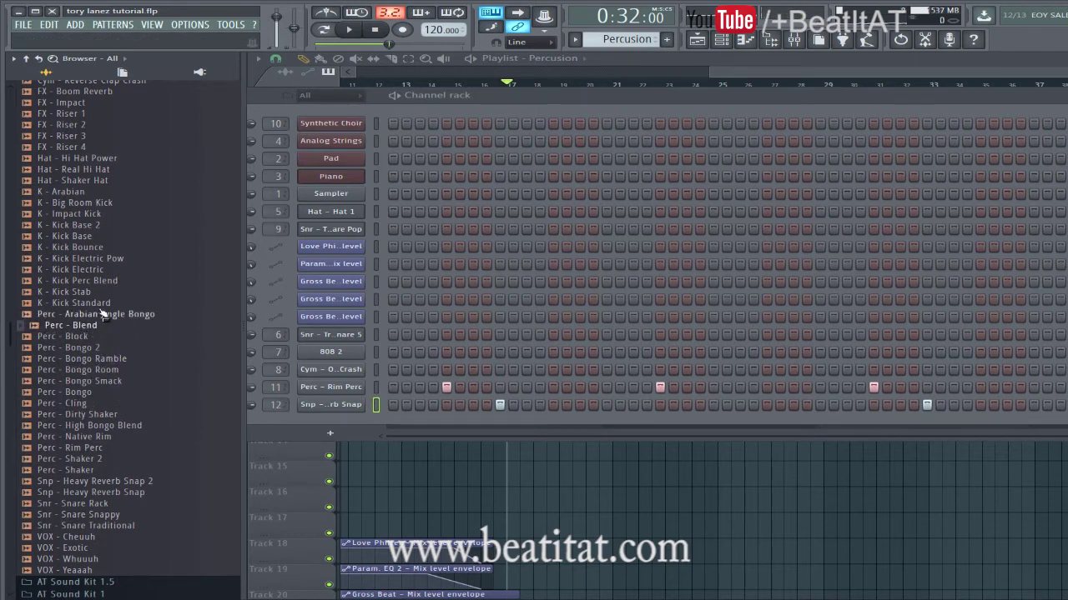
Add the Hat - Shaker Hat sample as a new channel at the end of the channel rack
{"action": "scroll", "coordinate": [99, 259], "scroll_direction": "up", "scroll_amount": 2}
{"action": "left_click", "coordinate": [97, 249]}
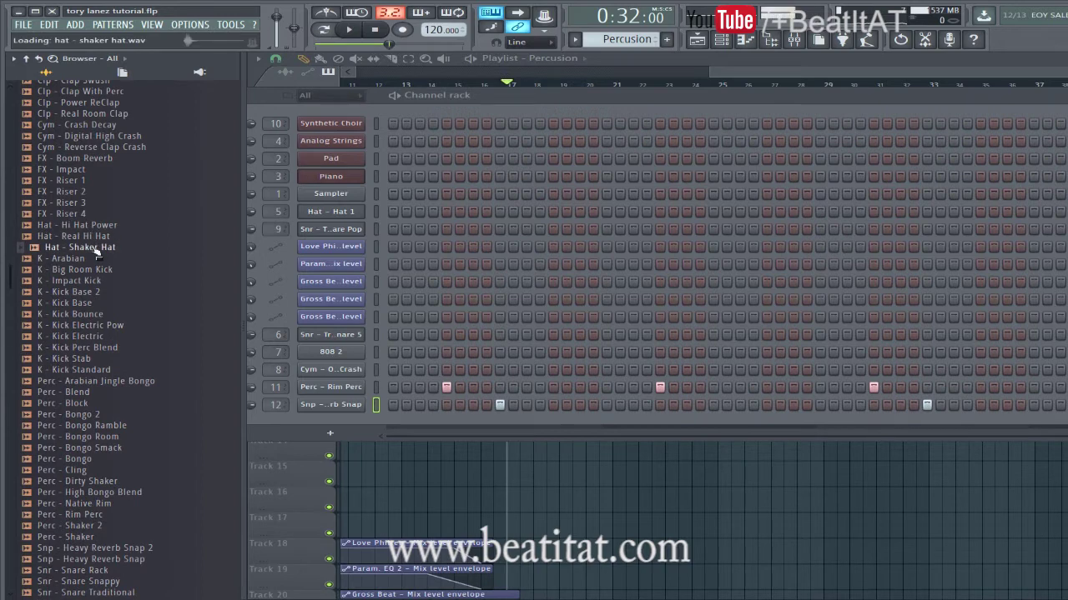
{"action": "left_click_drag", "start_coordinate": [283, 377], "coordinate": [310, 413]}
Fill the Hat - Shaker Hat row of the Percussion pattern with a hit every 4 steps while playing the chorus
{"action": "right_click", "coordinate": [359, 422]}
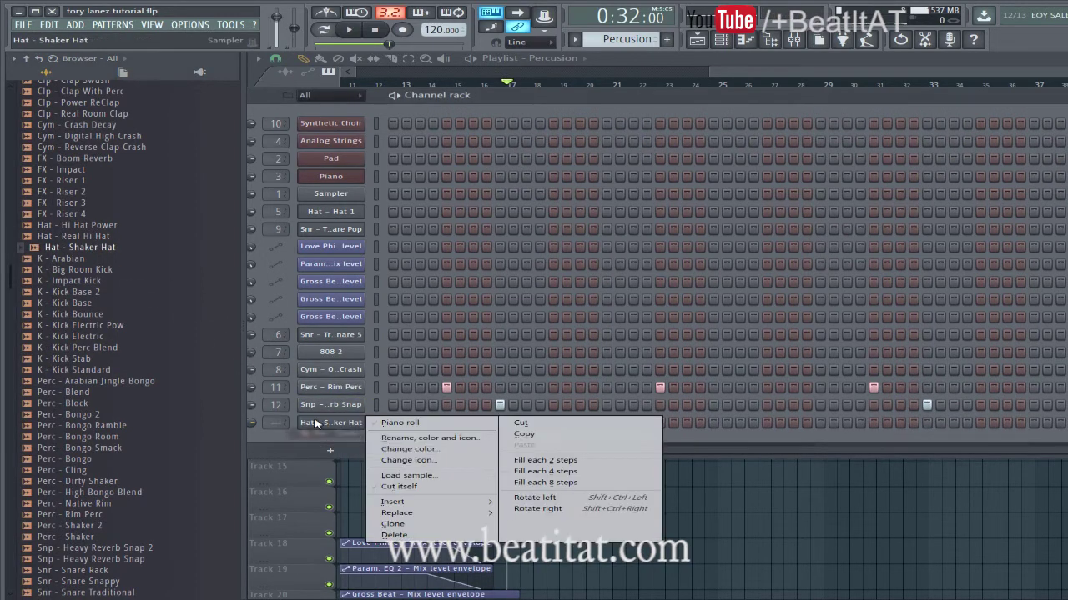
{"action": "left_click", "coordinate": [589, 469]}
{"action": "key", "text": "space"}
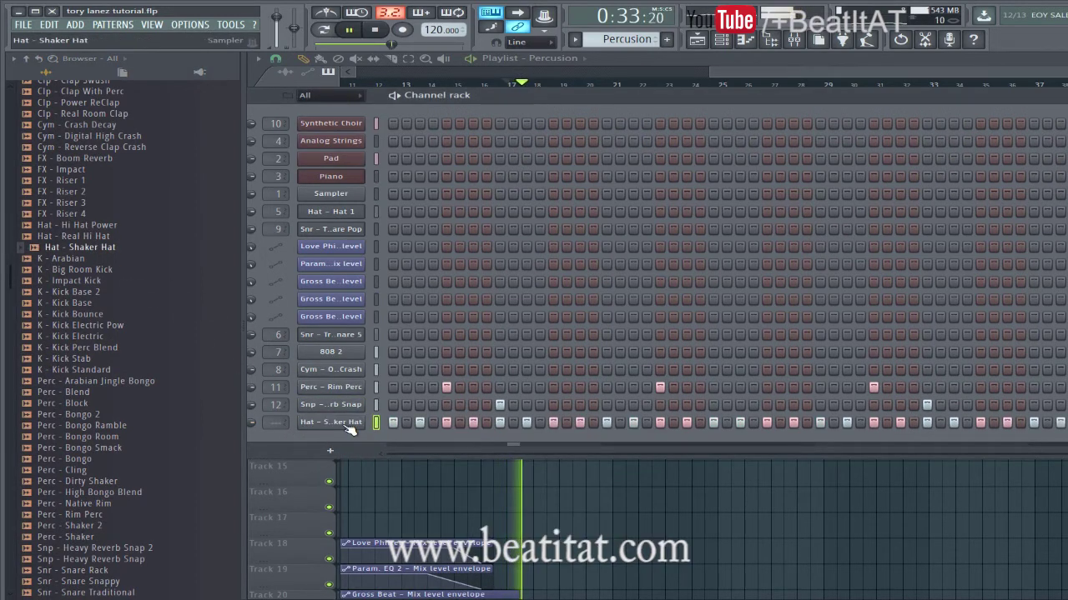
{"action": "right_click", "coordinate": [359, 422]}
{"action": "left_click", "coordinate": [525, 469]}
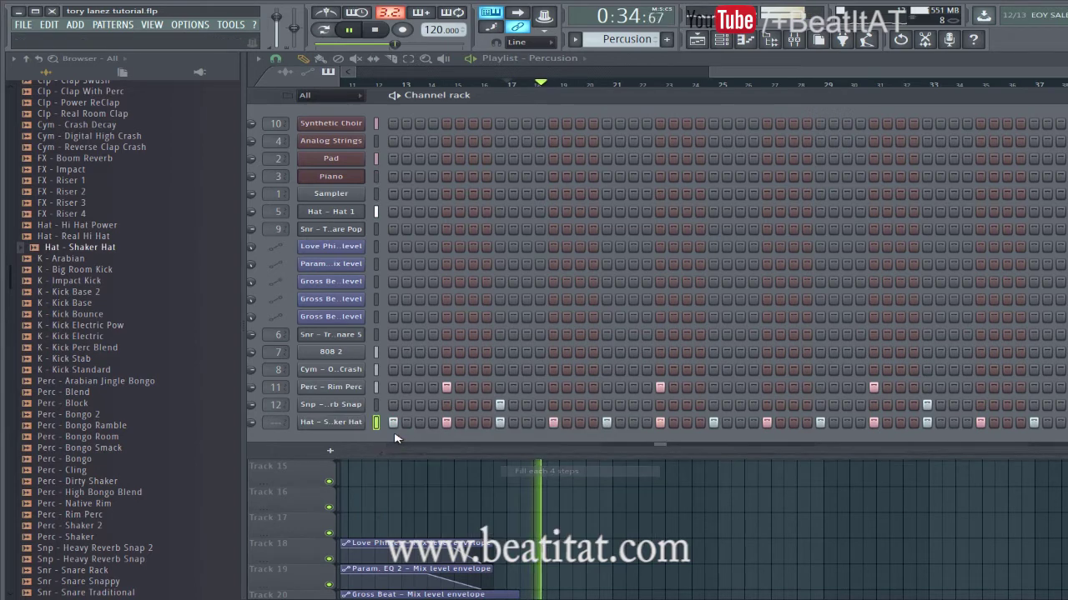
Route the Hat - Shaker Hat channel to mixer track 13 and lower that track's fader
{"action": "left_click", "coordinate": [351, 426]}
{"action": "left_click", "coordinate": [831, 223]}
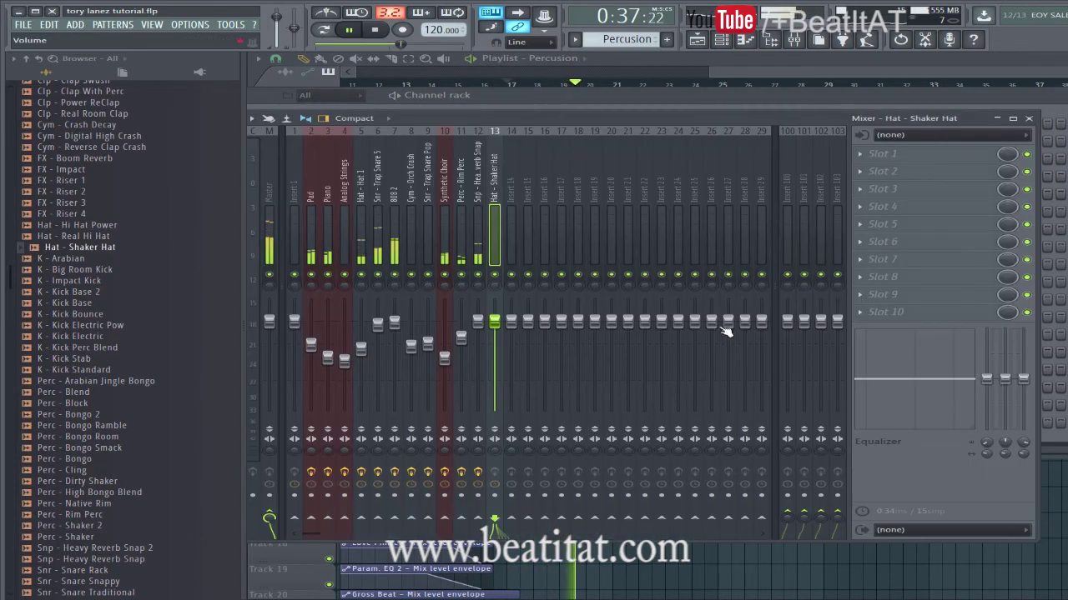
{"action": "left_click_drag", "start_coordinate": [500, 354], "coordinate": [496, 362]}
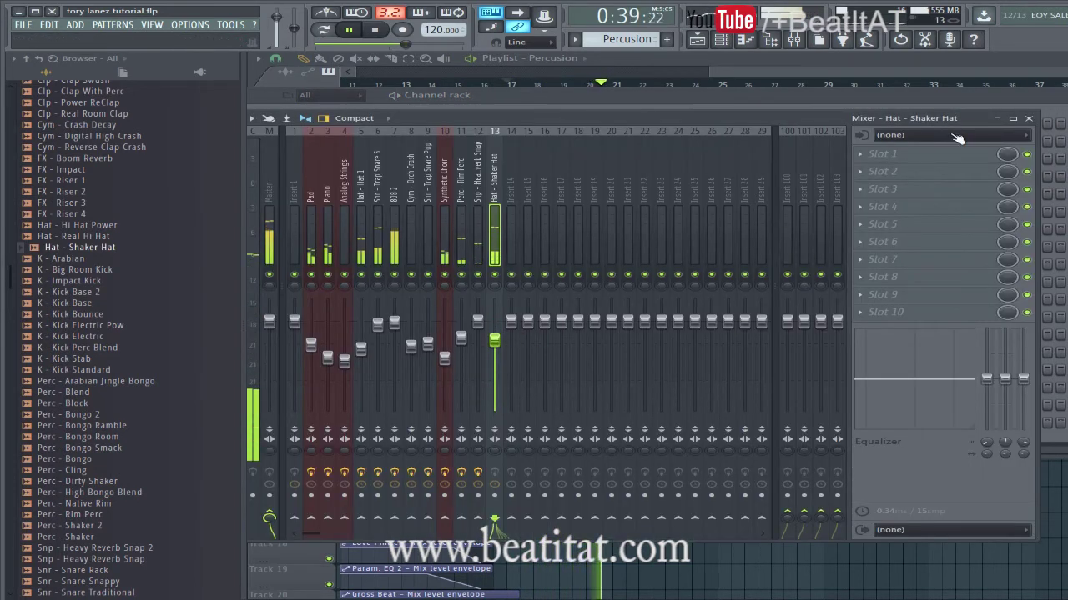
Add Fruity Delay Bank in slot 1 of the Shaker Hat track and set the track's fader to -9.5 dB
{"action": "left_click", "coordinate": [880, 153]}
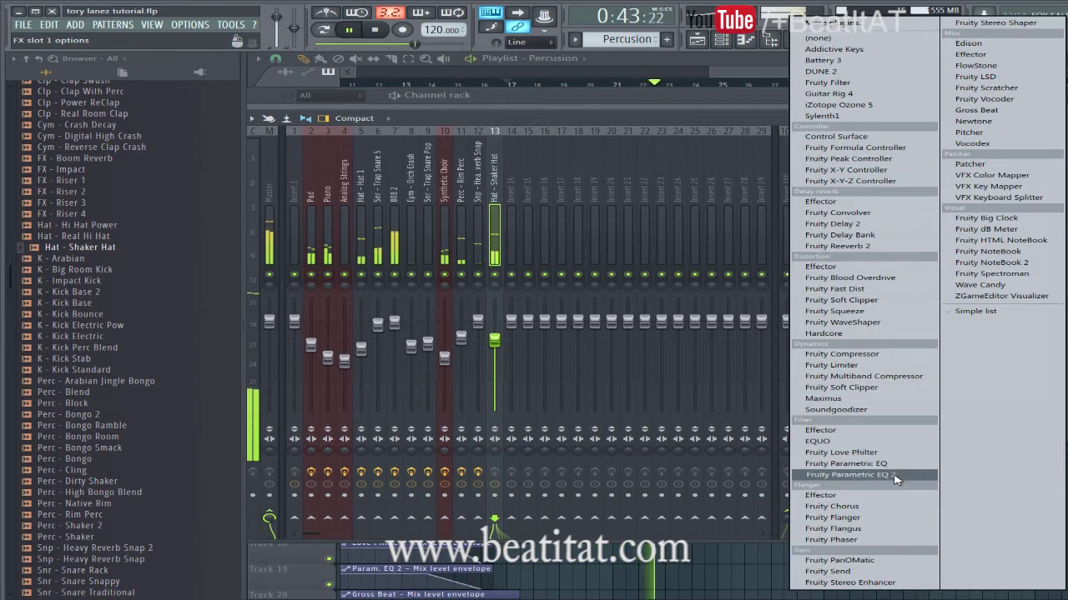
{"action": "left_click", "coordinate": [893, 237]}
{"action": "left_click", "coordinate": [821, 175]}
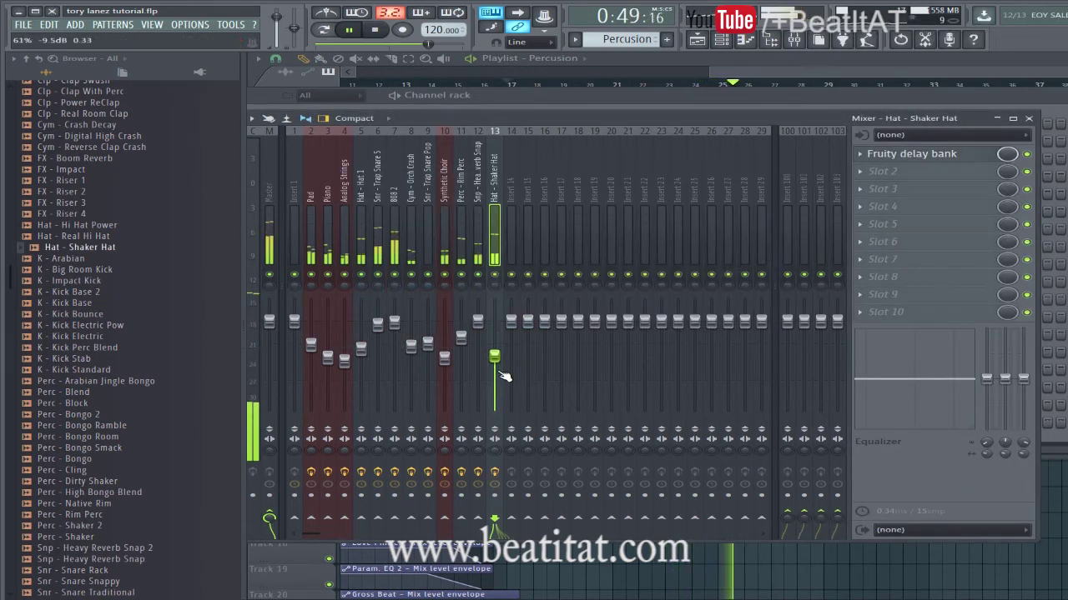
Add Fruity Reeverb 2 in slot 3 of the Shaker Hat track and close the mixer and sampler windows
{"action": "left_click", "coordinate": [892, 193]}
{"action": "left_click", "coordinate": [884, 275]}
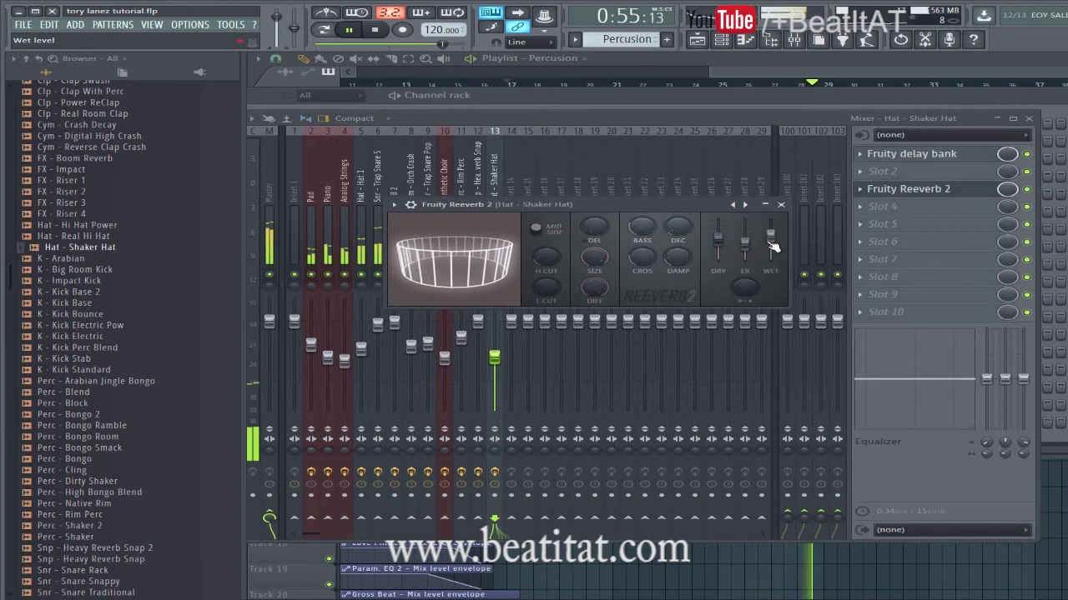
{"action": "left_click", "coordinate": [781, 205]}
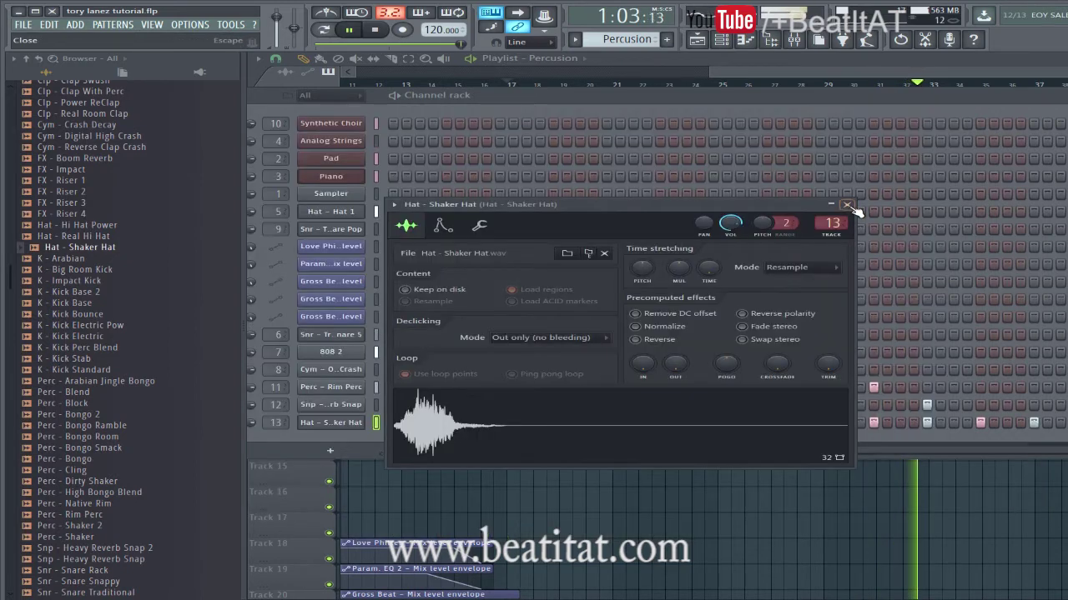
{"action": "left_click", "coordinate": [847, 205]}
Place a copy of the Snare Roll pattern at bar 24 on playlist track 10, within the chorus
{"action": "key", "text": "F6"}
{"action": "key", "text": "space"}
{"action": "left_click_drag", "start_coordinate": [724, 73], "coordinate": [381, 176]}
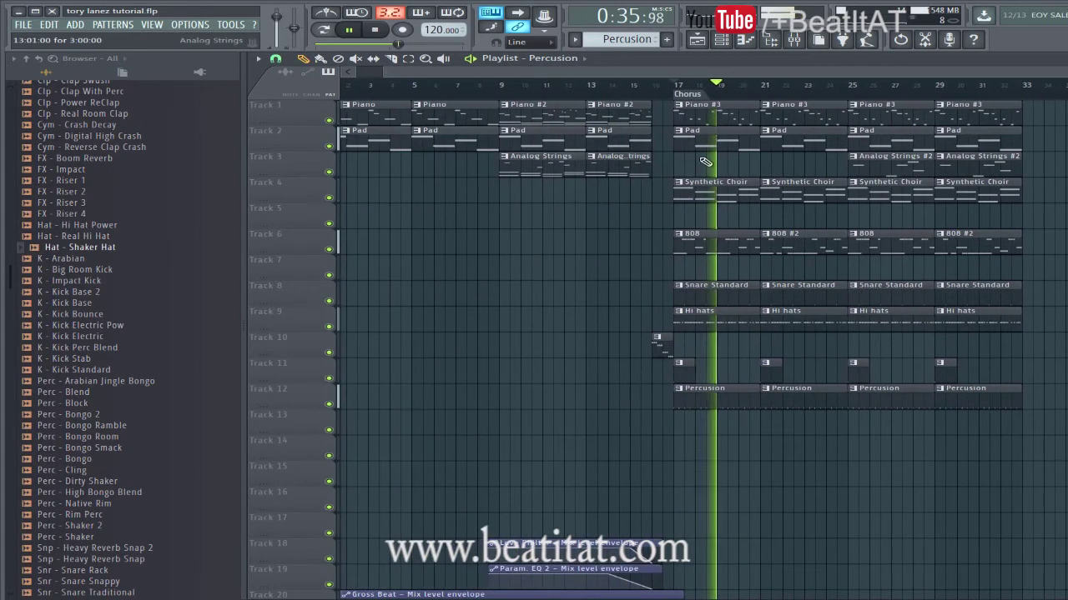
{"action": "left_click", "coordinate": [665, 345]}
{"action": "left_click", "coordinate": [831, 344]}
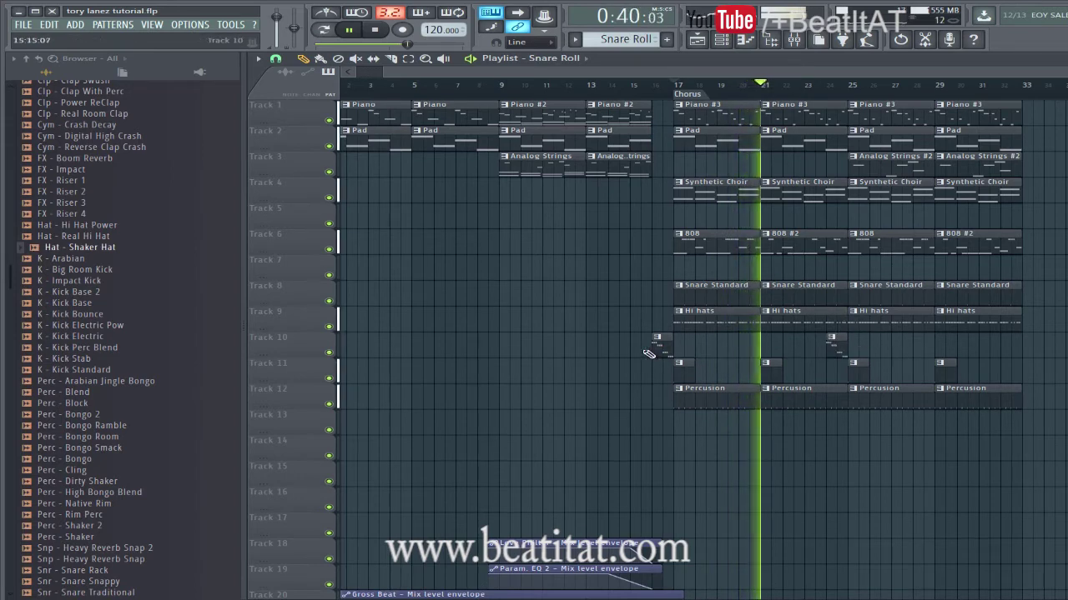
Make the Snare Roll clip at bar 24 a unique pattern and open its Trap Snare Pop notes in the piano roll
{"action": "right_click", "coordinate": [831, 341]}
{"action": "left_click", "coordinate": [876, 403]}
{"action": "double_click", "coordinate": [833, 340]}
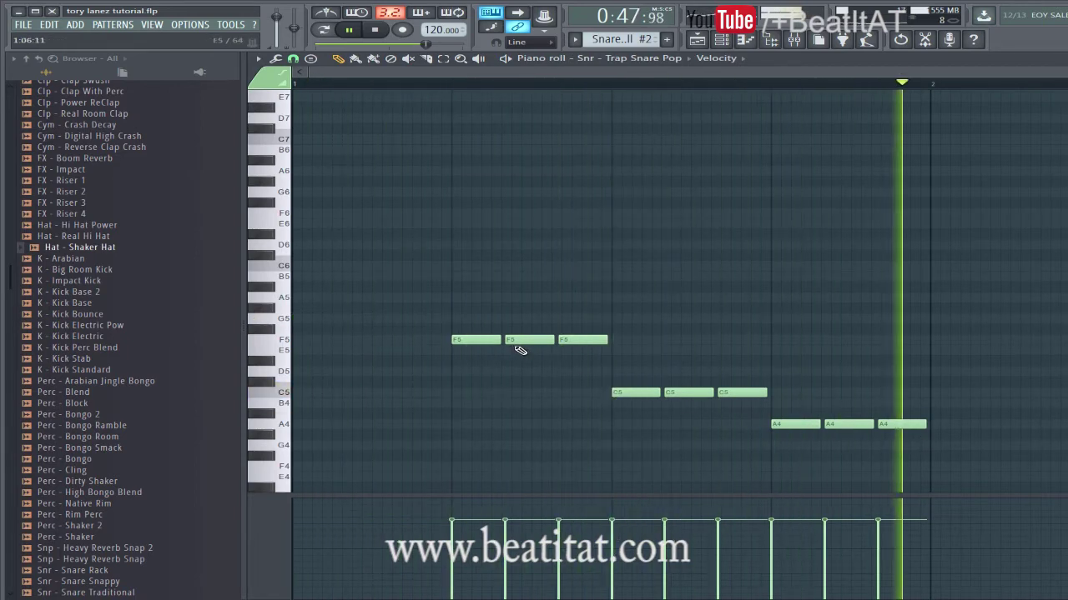
Place another Snare Roll clip at bar 25 on track 10, make it a unique pattern and open its notes
{"action": "key", "text": "Escape"}
{"action": "key", "text": "F6"}
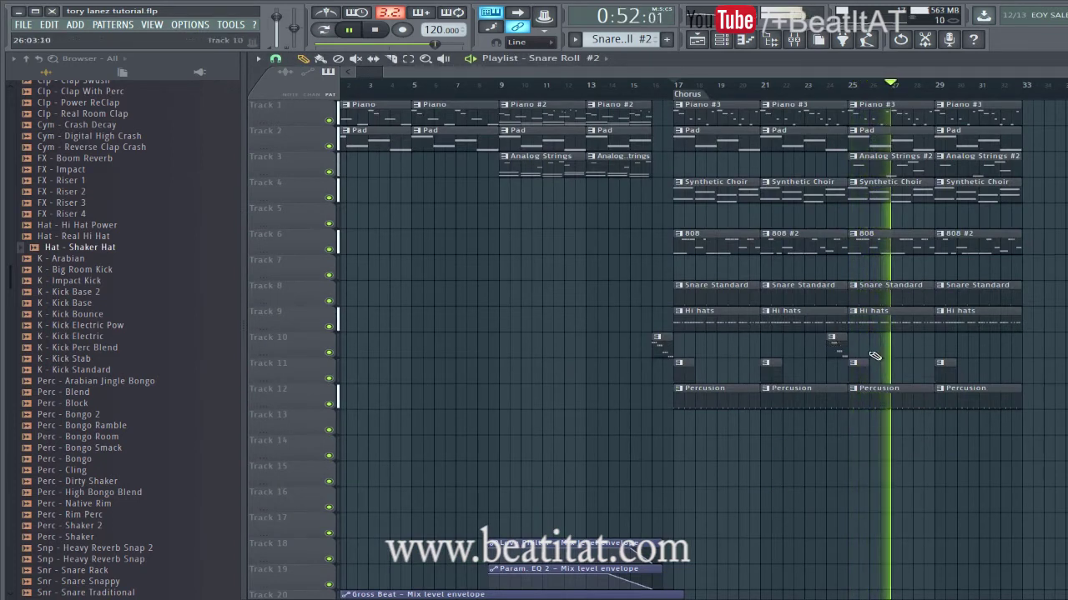
{"action": "key", "text": "space"}
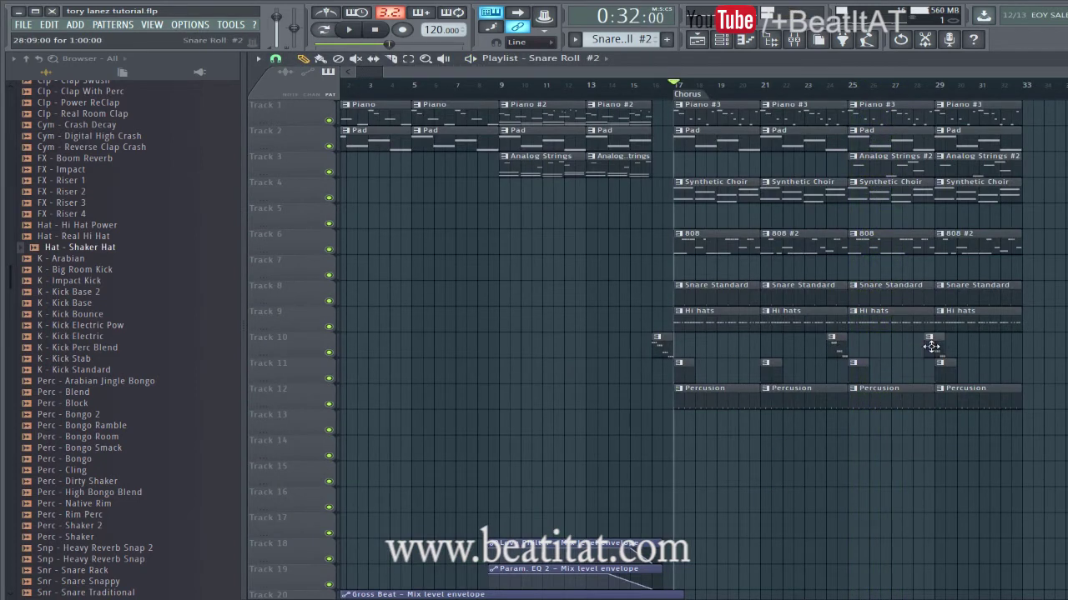
{"action": "left_click", "coordinate": [921, 342]}
{"action": "left_click", "coordinate": [913, 354]}
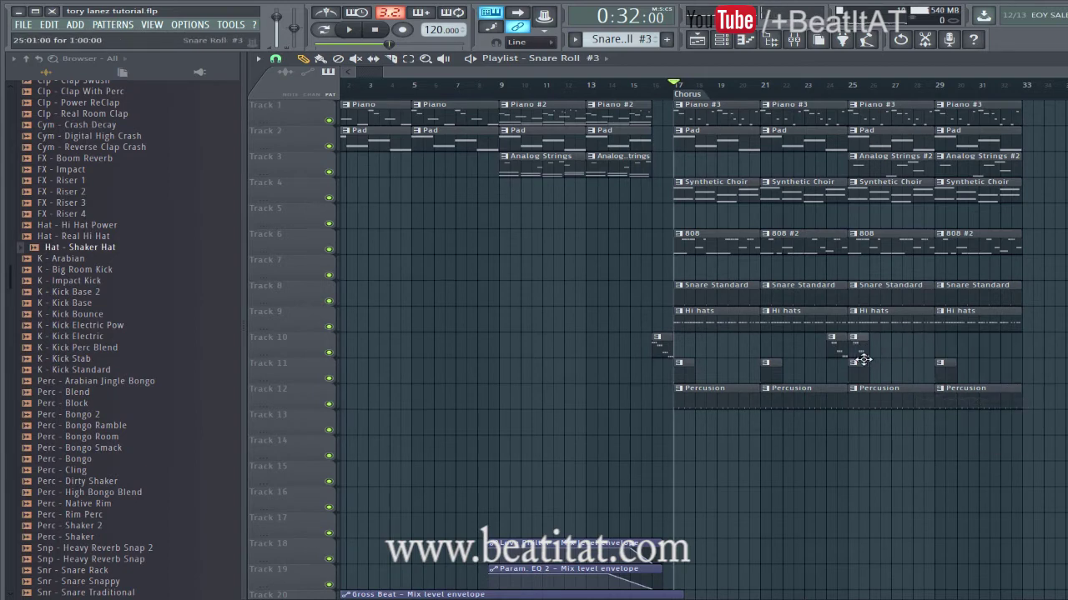
{"action": "double_click", "coordinate": [862, 350]}
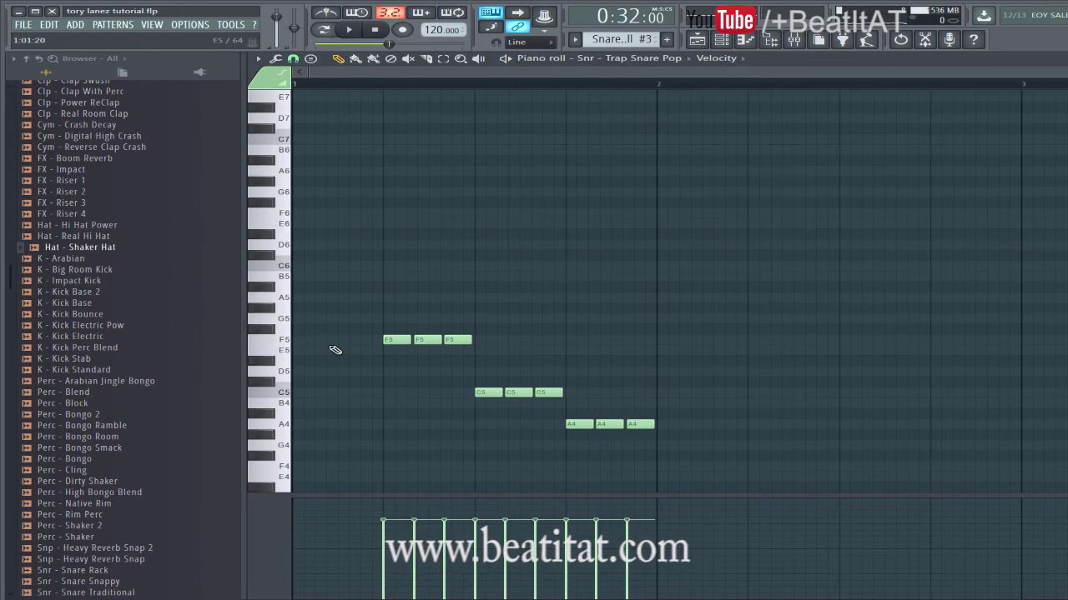
Shift all the Trap Snare Pop notes out of bar 1 to a later position in the Snare Roll #3 pattern
{"action": "key", "text": "ctrl+a"}
{"action": "left_click_drag", "start_coordinate": [390, 342], "coordinate": [1066, 342]}
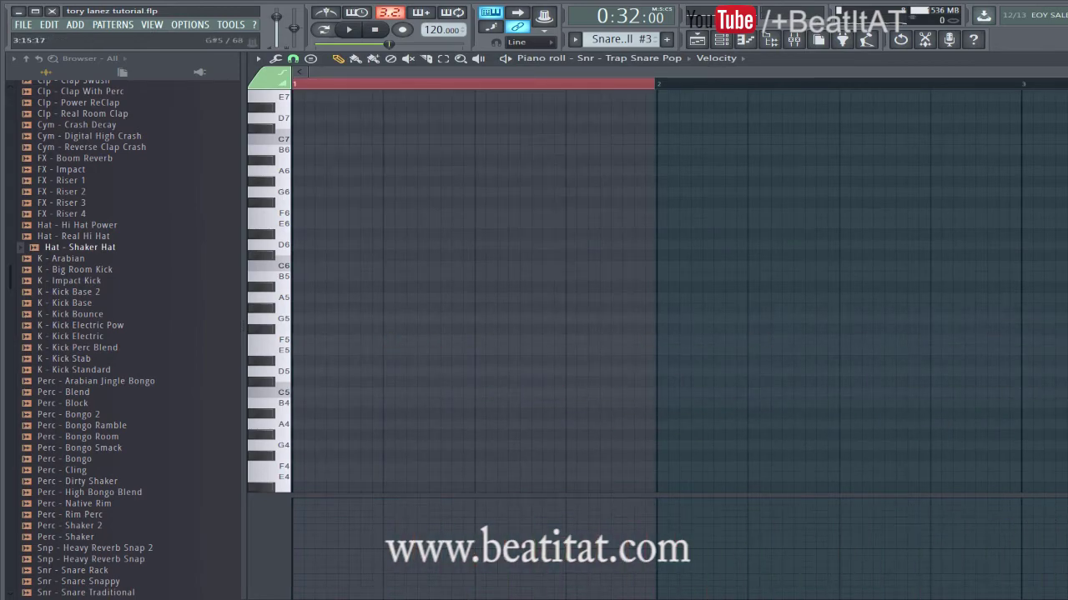
{"action": "key", "text": "ctrl+z"}
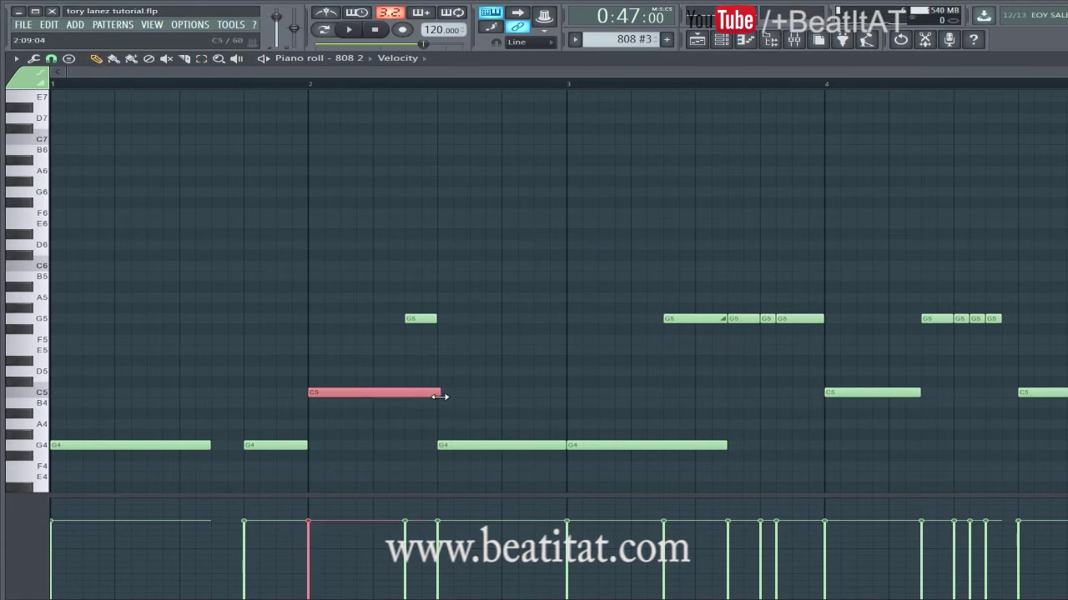
Turn the short G5 note in bar 2 of the 808 #3 pattern into a slide note and play it back
{"action": "double_click", "coordinate": [422, 319]}
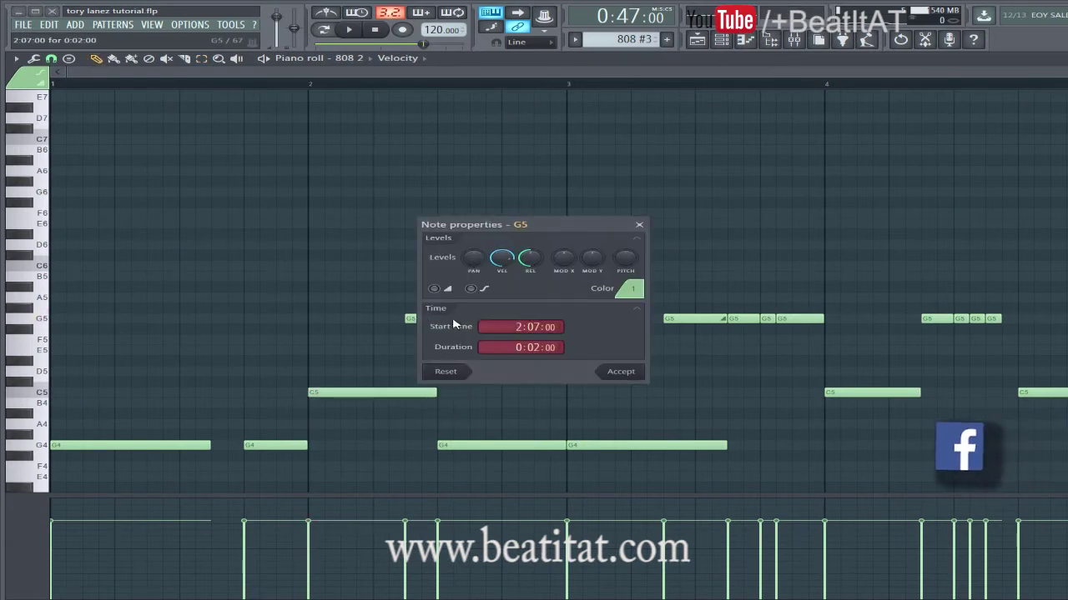
{"action": "left_click", "coordinate": [618, 371]}
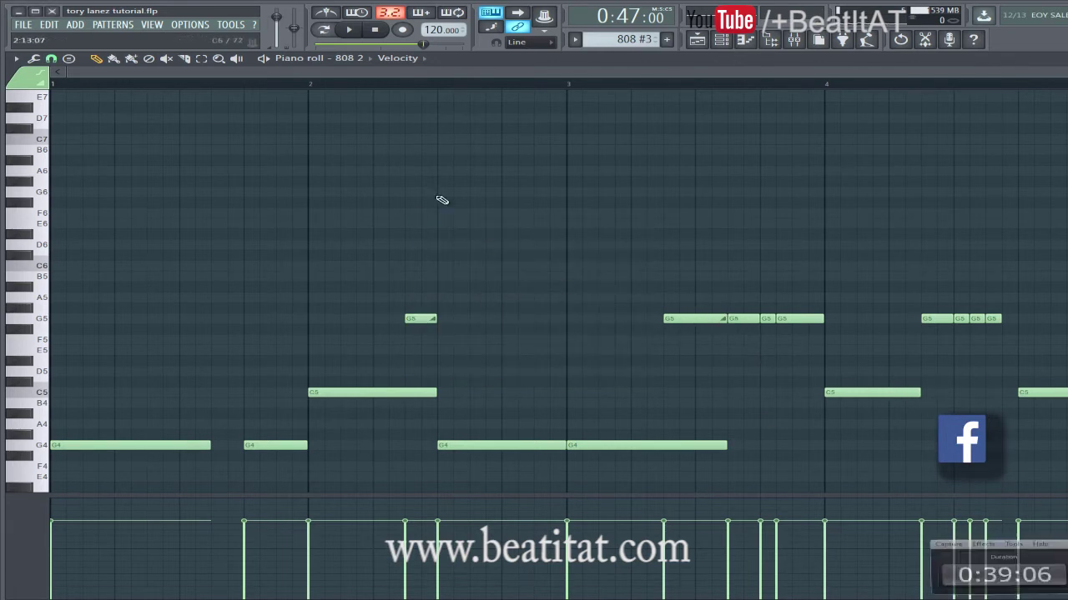
{"action": "key", "text": "alt+Tab"}
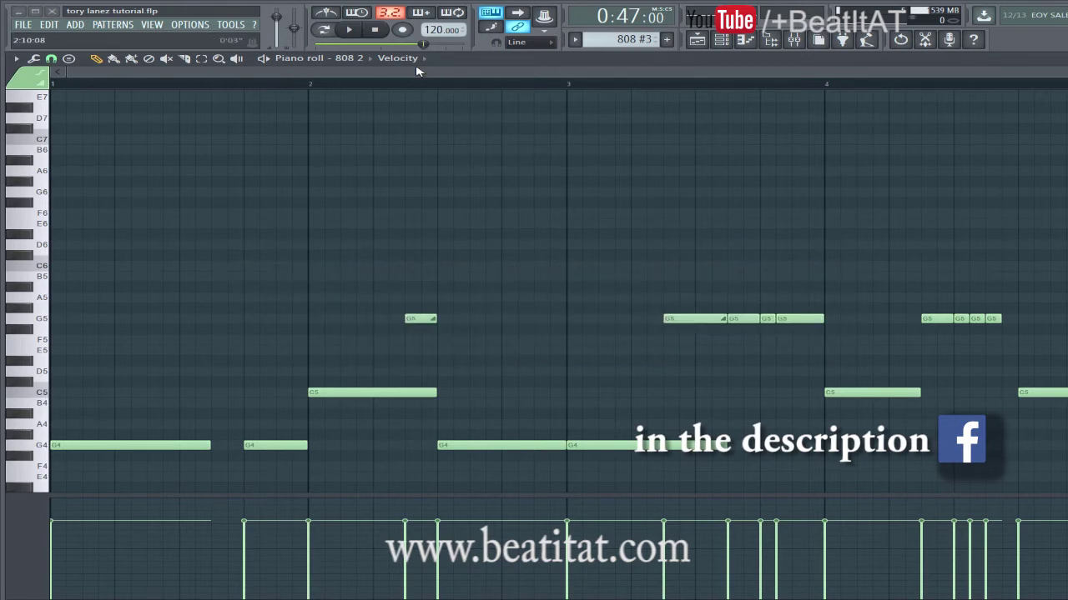
{"action": "key", "text": "space"}
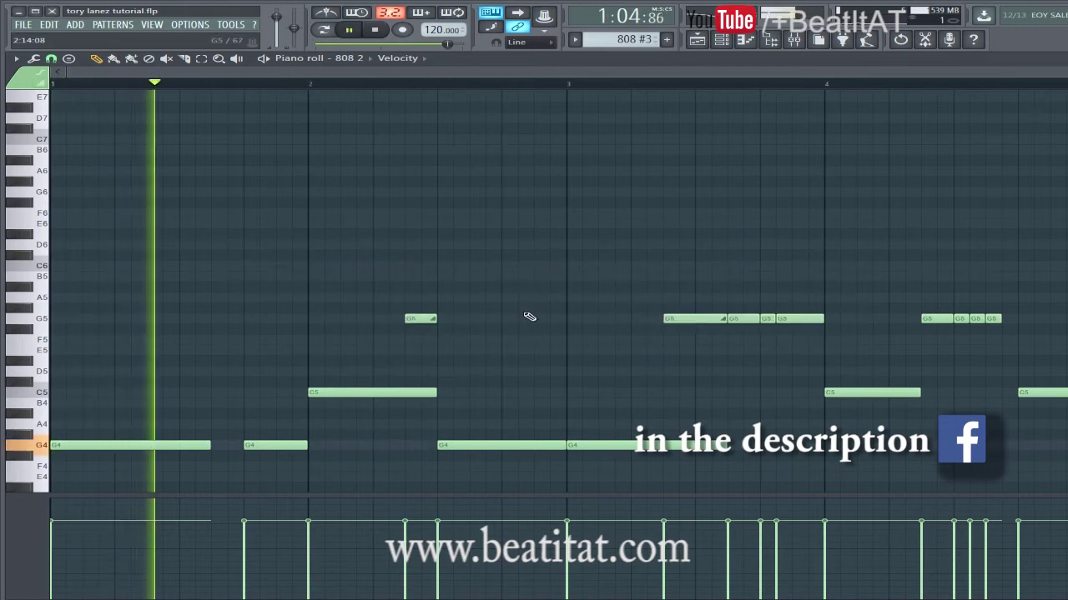
{"action": "key", "text": "space"}
Reduce bar 3's closing G5 run to one short note, and extend the long G4 note and its slide note by half a beat
{"action": "right_click", "coordinate": [754, 320]}
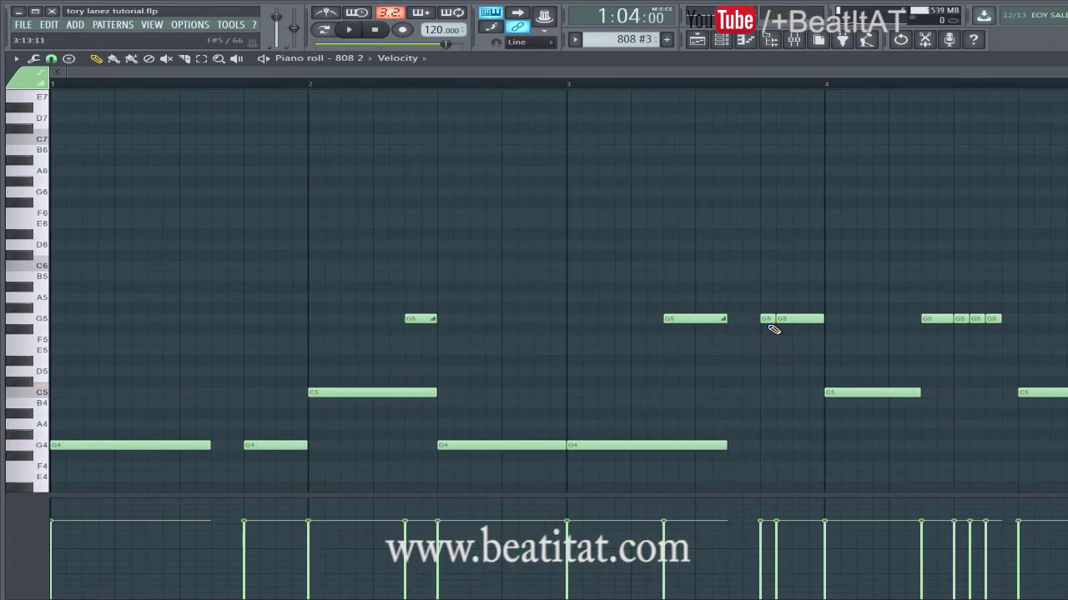
{"action": "key", "text": "space"}
{"action": "left_click_drag", "start_coordinate": [837, 319], "coordinate": [823, 319]}
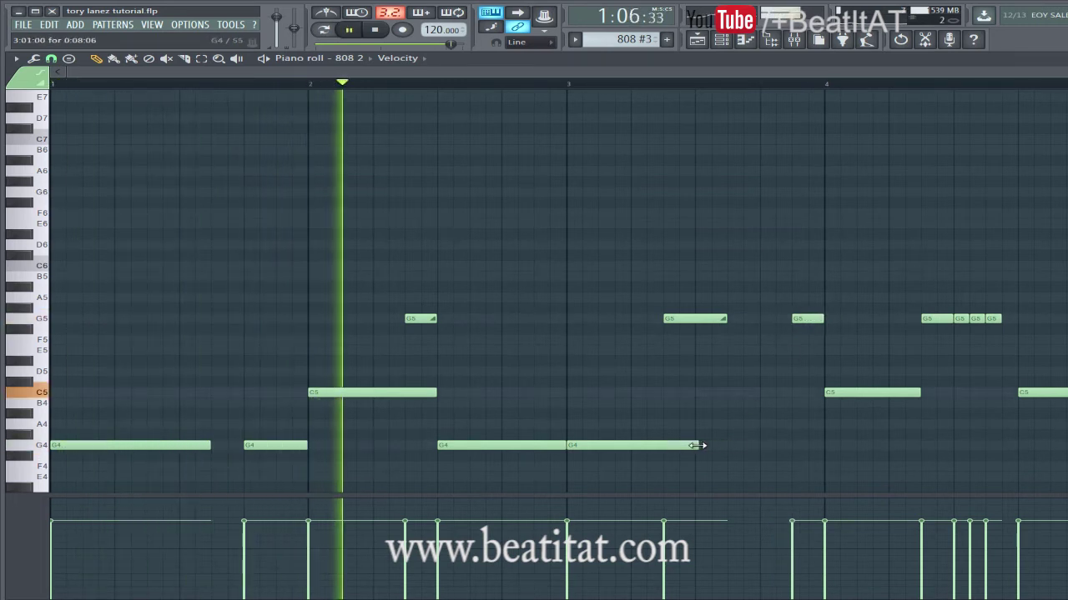
{"action": "left_click_drag", "start_coordinate": [727, 444], "coordinate": [759, 445]}
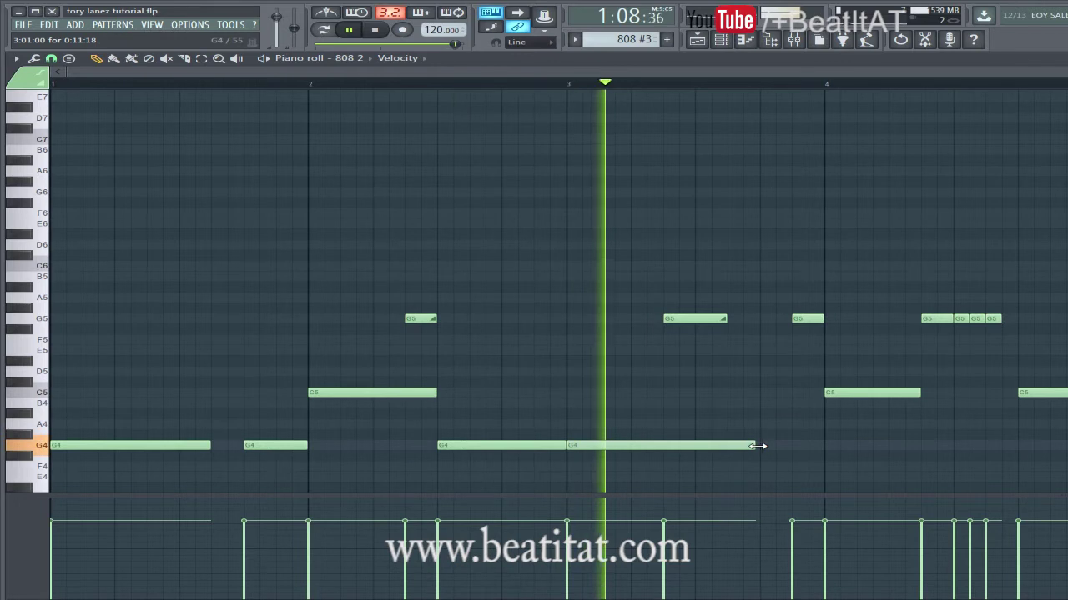
{"action": "left_click_drag", "start_coordinate": [704, 320], "coordinate": [735, 320]}
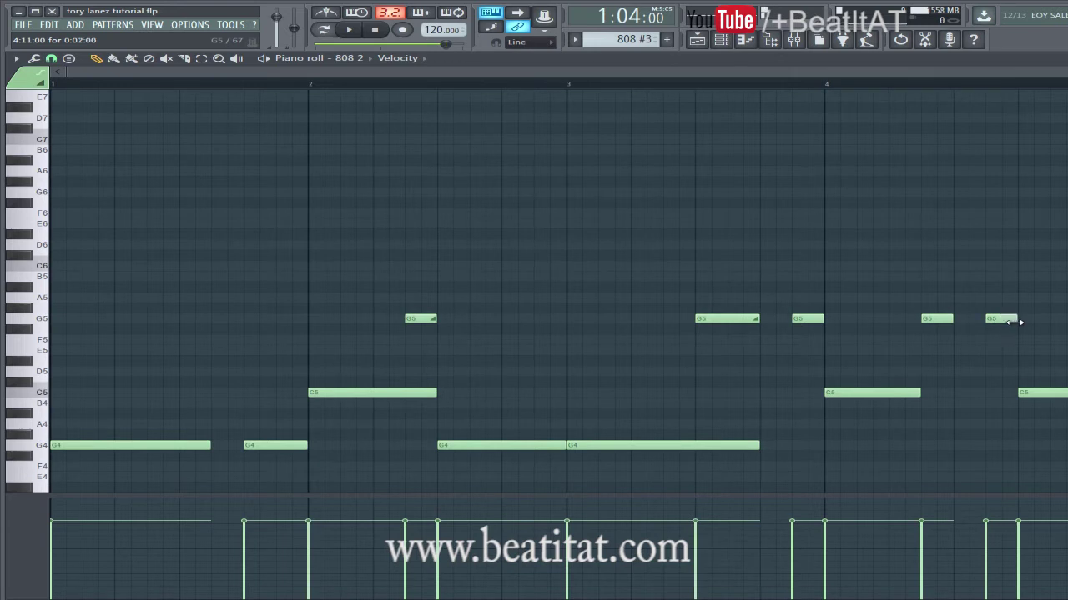
Adjust bar 4's second short G5 note, lower the following C5 note to G4, and return to the playlist
{"action": "left_click_drag", "start_coordinate": [1011, 322], "coordinate": [1017, 321]}
{"action": "left_click_drag", "start_coordinate": [1034, 393], "coordinate": [1039, 451]}
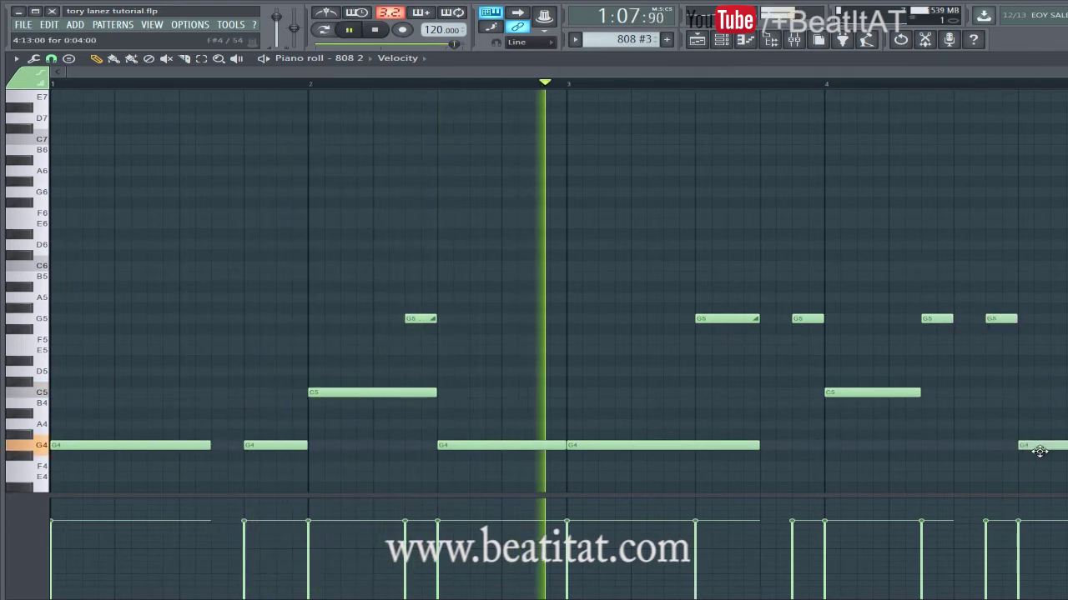
{"action": "key", "text": "Escape"}
{"action": "key", "text": "Escape"}
{"action": "key", "text": "space"}
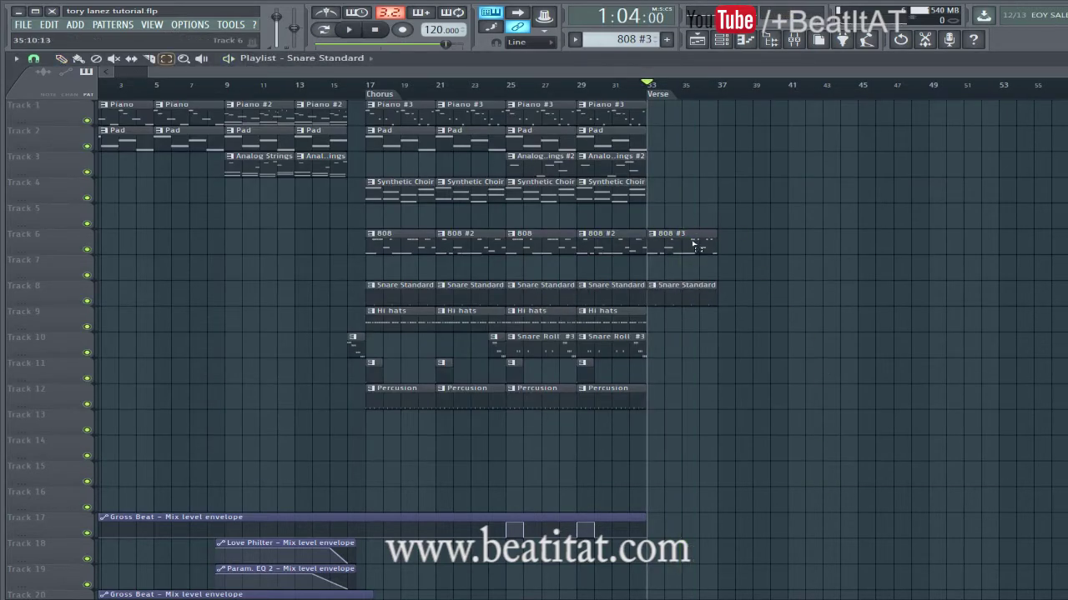
Duplicate the verse's 808 #3 and Snare Standard clips to bar 37 and start playback
{"action": "left_click_drag", "start_coordinate": [680, 290], "coordinate": [763, 290]}
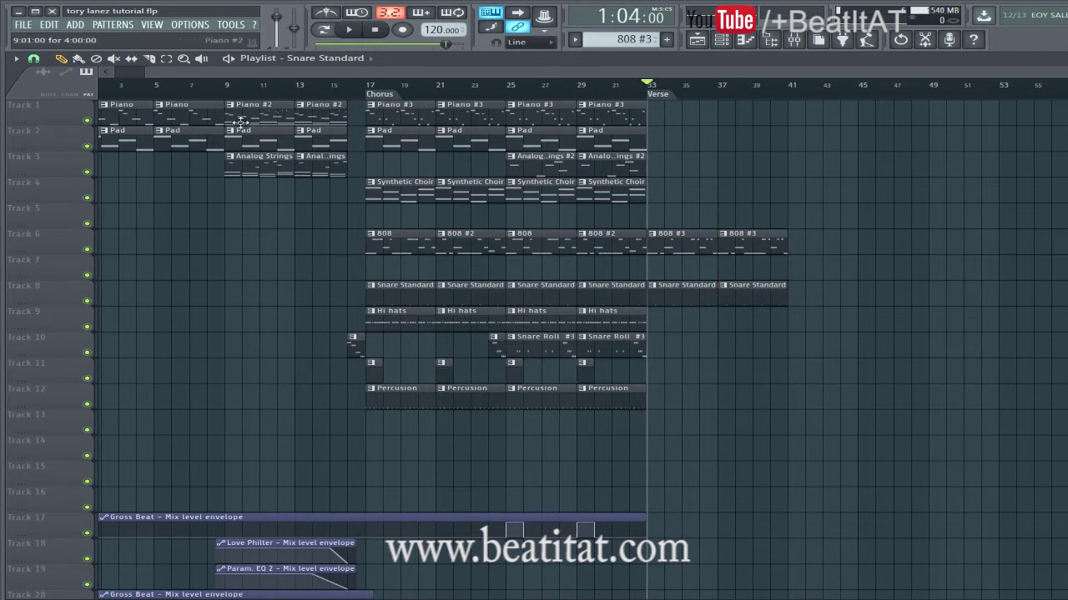
{"action": "key", "text": "space"}
Try Piano #2 clips on track 1 in the verse, then remove them
{"action": "left_click", "coordinate": [734, 117]}
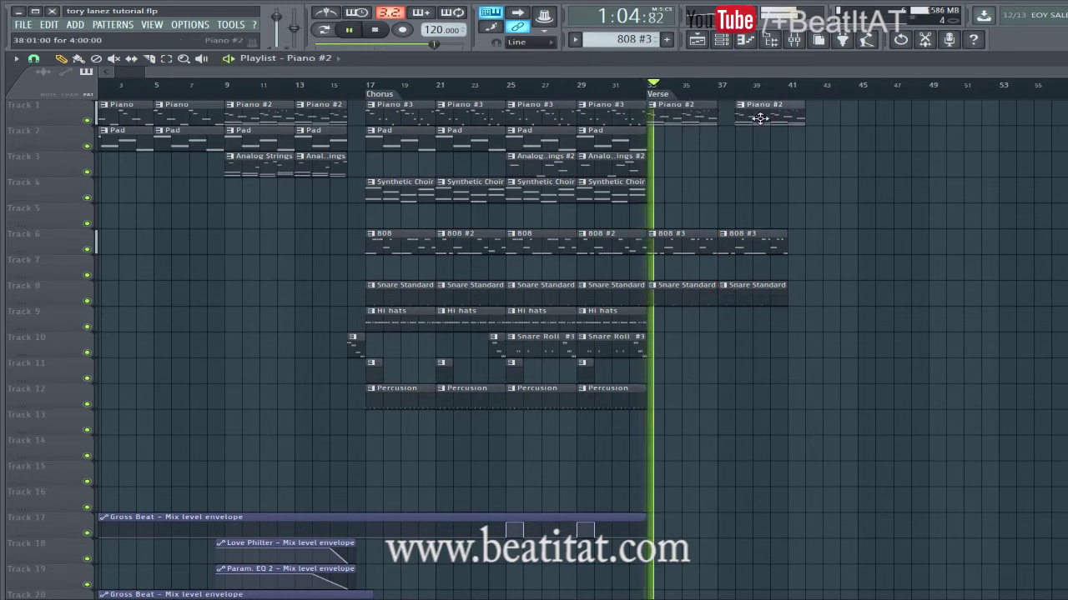
{"action": "right_click", "coordinate": [673, 112]}
{"action": "right_click", "coordinate": [774, 118]}
{"action": "key", "text": "space"}
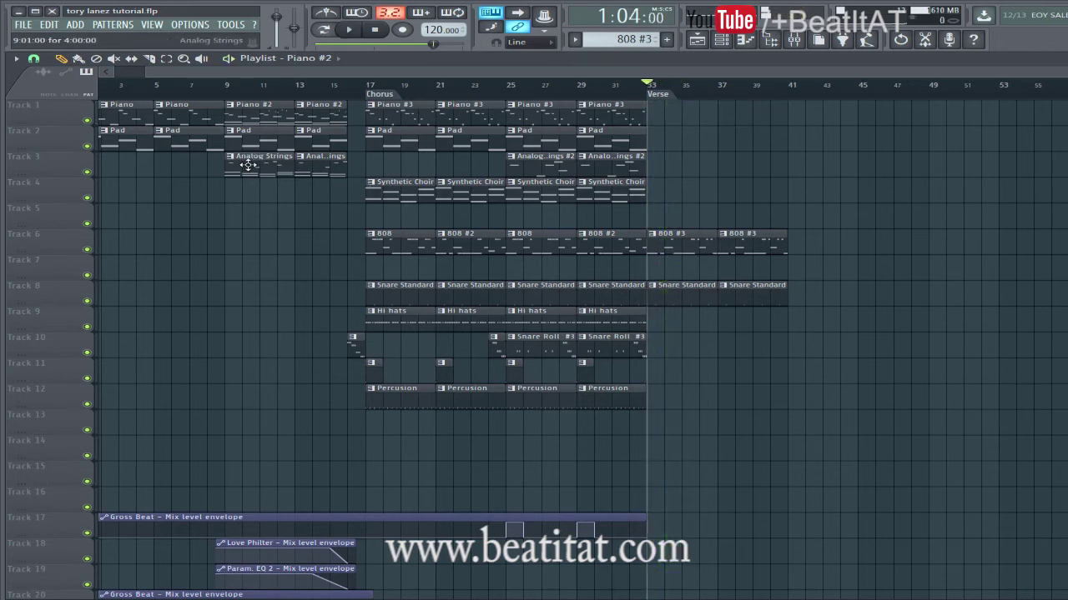
Place Analog Strings clips on track 3 at bars 33 and 37 in the verse
{"action": "left_click_drag", "start_coordinate": [679, 179], "coordinate": [667, 180]}
{"action": "key", "text": "space"}
{"action": "left_click_drag", "start_coordinate": [750, 167], "coordinate": [695, 157]}
Place Pad clips on track 2 at bars 33 and 37 and restart playback from the verse
{"action": "left_click", "coordinate": [433, 142]}
{"action": "left_click", "coordinate": [760, 145]}
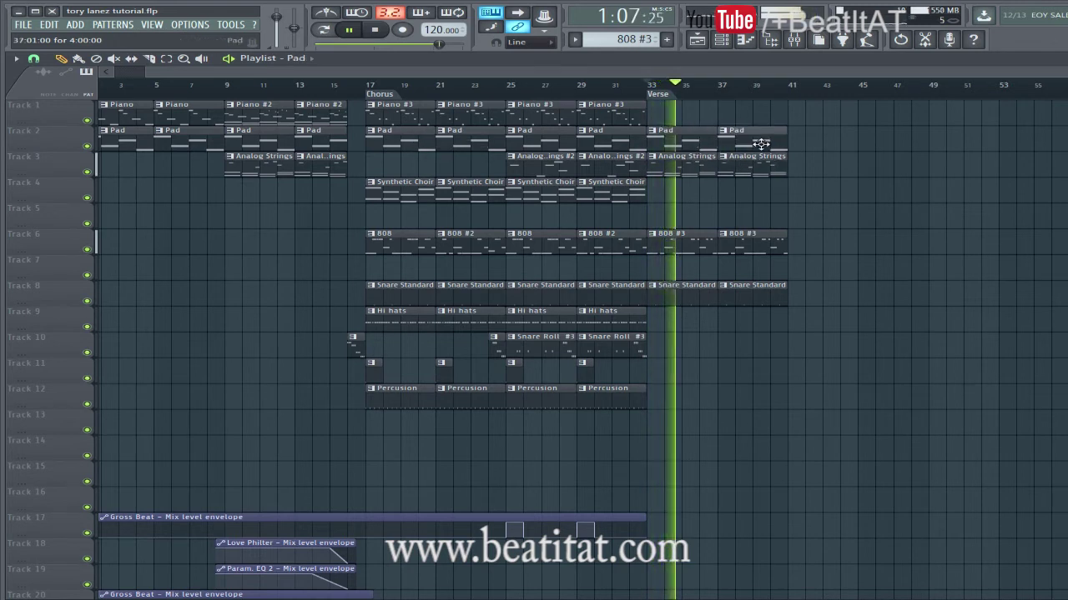
{"action": "left_click", "coordinate": [652, 87]}
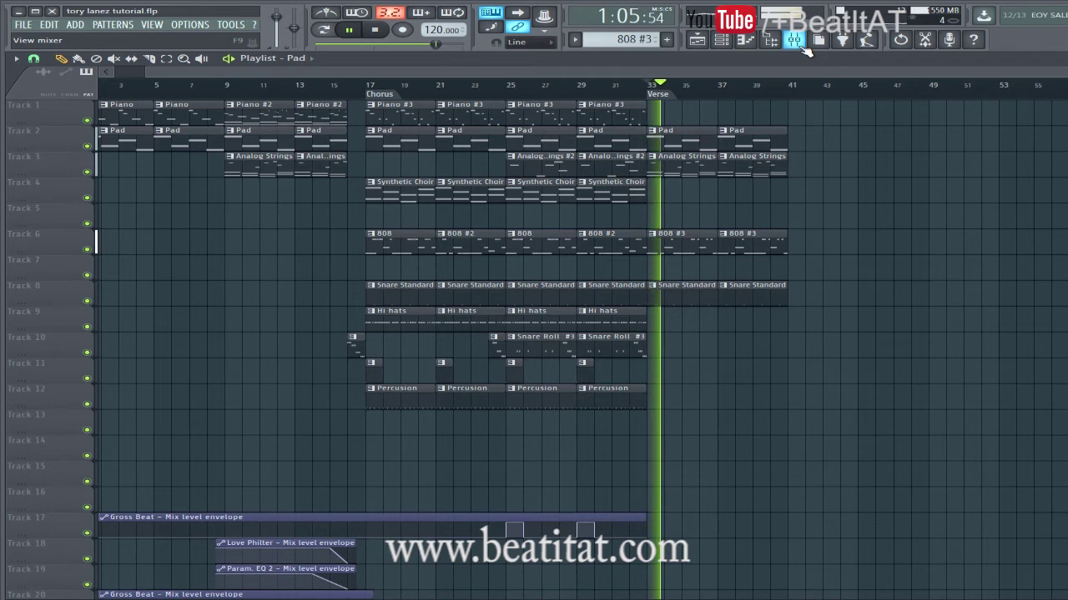
Place Percussion clips on track 12 at bars 33 and 37 in the verse
{"action": "left_click", "coordinate": [542, 392]}
{"action": "left_click", "coordinate": [696, 397]}
{"action": "left_click_drag", "start_coordinate": [696, 398], "coordinate": [671, 405]}
{"action": "left_click", "coordinate": [737, 400]}
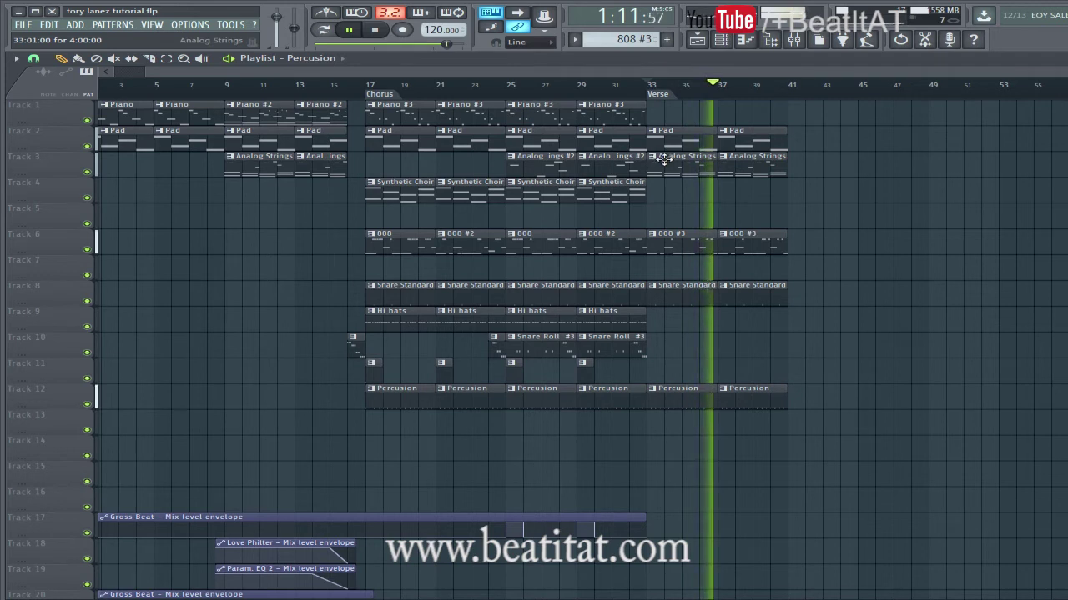
Remove the two Analog Strings clips from the verse on track 3, keeping the Pad clips
{"action": "left_click_drag", "start_coordinate": [649, 127], "coordinate": [893, 174]}
{"action": "left_click_drag", "start_coordinate": [677, 127], "coordinate": [854, 149]}
{"action": "key", "text": "Delete"}
{"action": "left_click_drag", "start_coordinate": [694, 150], "coordinate": [776, 167]}
{"action": "key", "text": "Delete"}
{"action": "left_click_drag", "start_coordinate": [622, 147], "coordinate": [687, 150]}
{"action": "left_click", "coordinate": [729, 186], "text": "ctrl"}
Restart playback from the verse and delete its two Percussion clips on track 12
{"action": "left_click", "coordinate": [655, 85]}
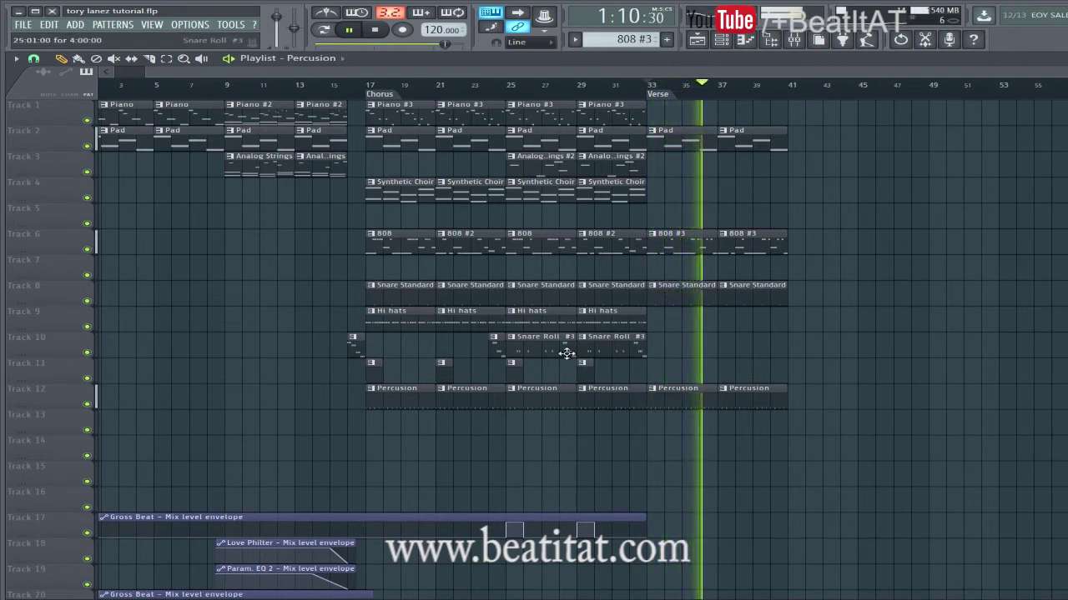
{"action": "right_click", "coordinate": [703, 397]}
{"action": "right_click", "coordinate": [740, 404]}
Place Hi hats clips on track 9 at bars 33 and 37 in the verse
{"action": "left_click", "coordinate": [598, 324]}
{"action": "left_click", "coordinate": [667, 324]}
{"action": "left_click", "coordinate": [745, 325]}
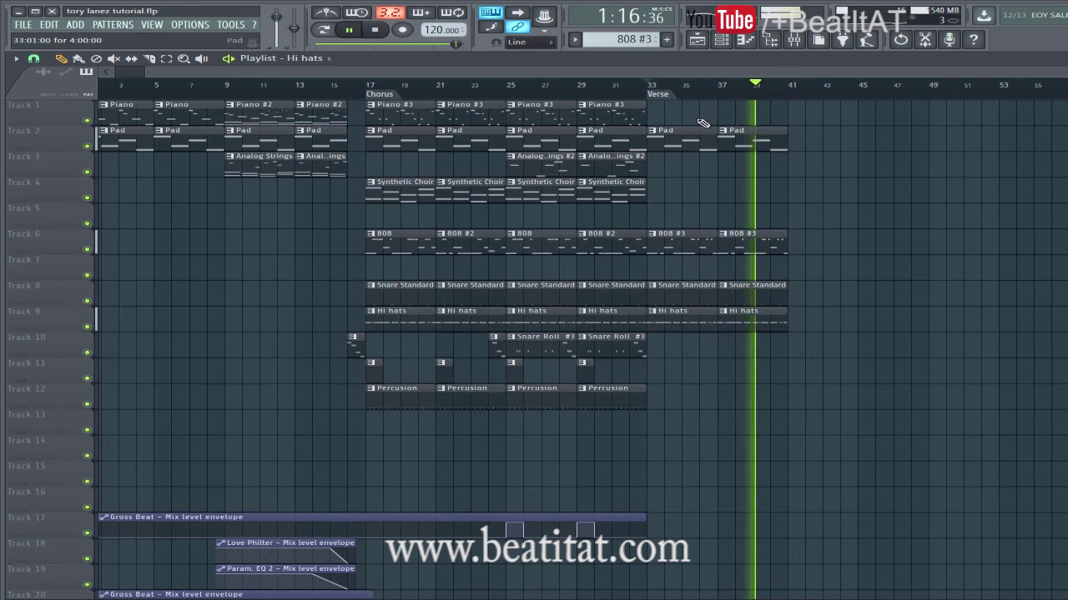
Duplicate the verse's Pad, 808 #3, Snare Standard and Hi hats clips from bars 33–40 to bar 41
{"action": "left_click_drag", "start_coordinate": [662, 128], "coordinate": [798, 317]}
{"action": "key", "text": "ctrl+b"}
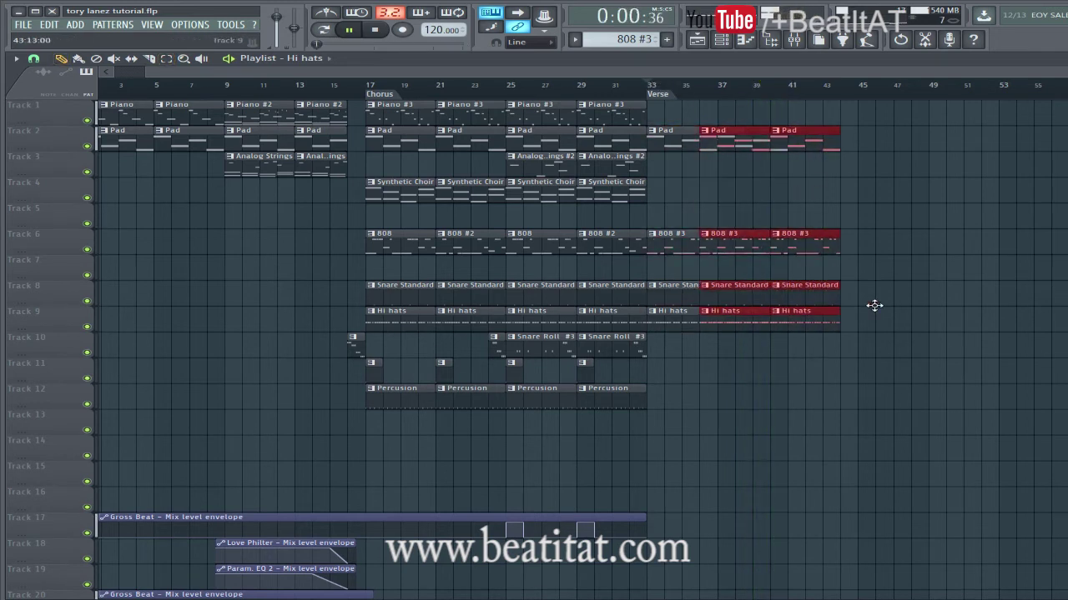
{"action": "key", "text": "space"}
{"action": "left_click", "coordinate": [865, 381]}
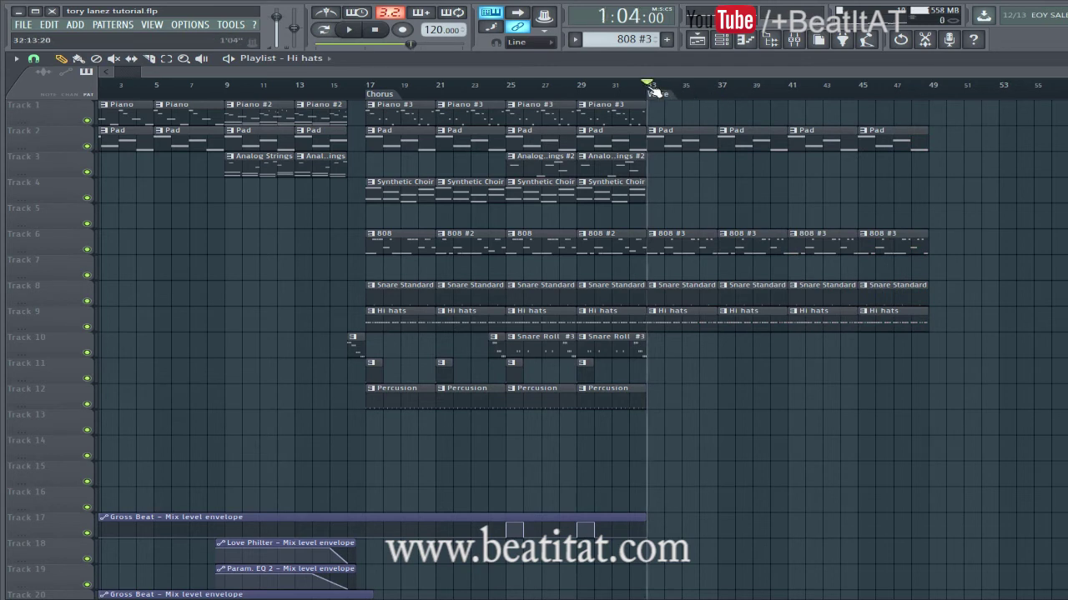
Duplicate the Pad, 808 #3, Snare Standard and Hi hats clips from bars 41–48 to bar 49
{"action": "left_click_drag", "start_coordinate": [912, 264], "coordinate": [985, 356]}
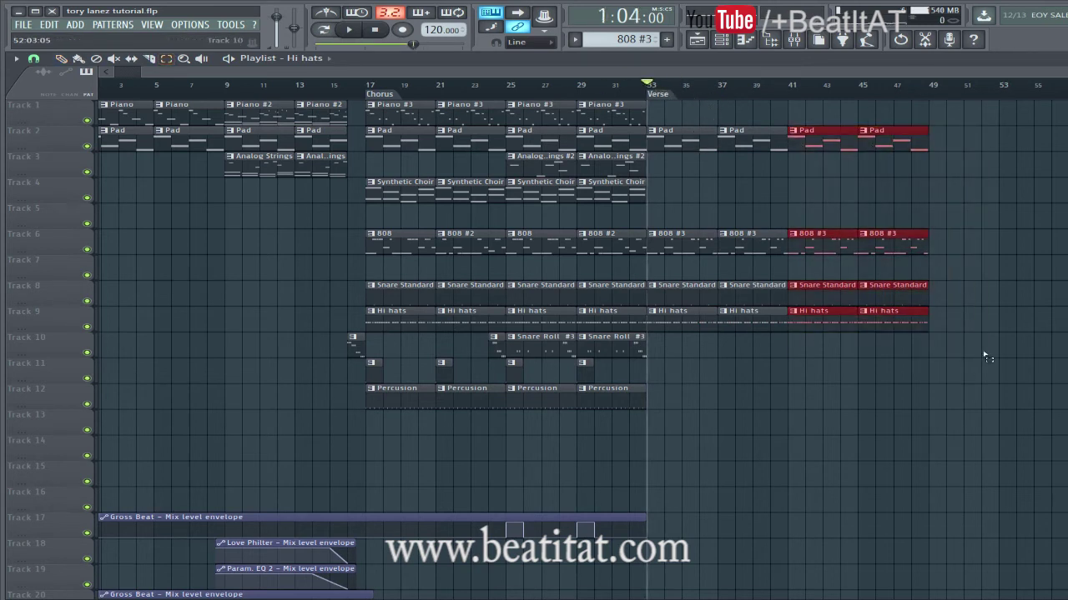
{"action": "key", "text": "ctrl+b"}
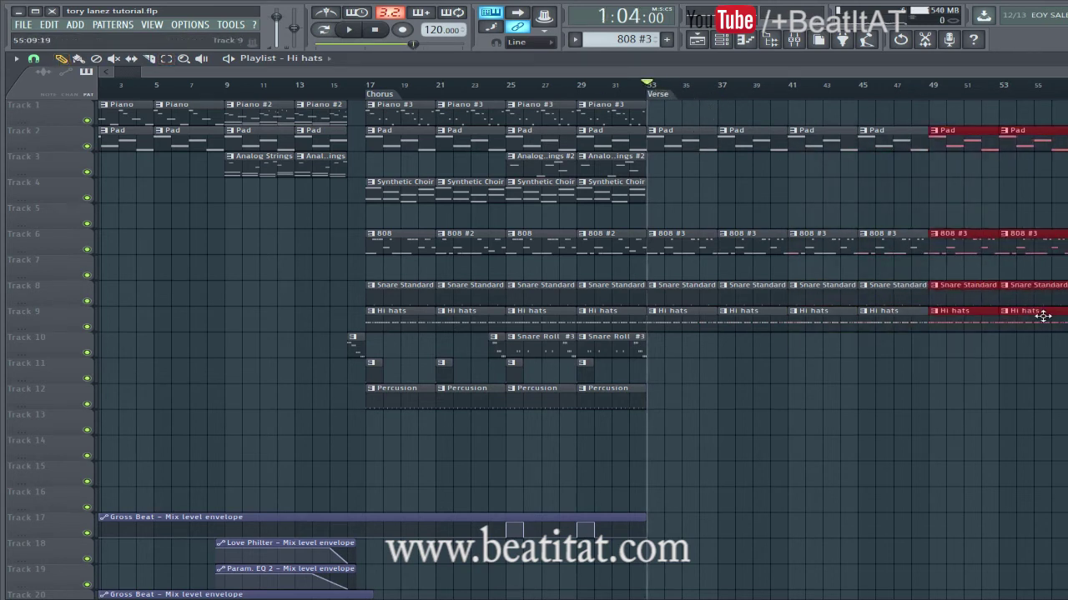
{"action": "left_click_drag", "start_coordinate": [781, 78], "coordinate": [799, 78]}
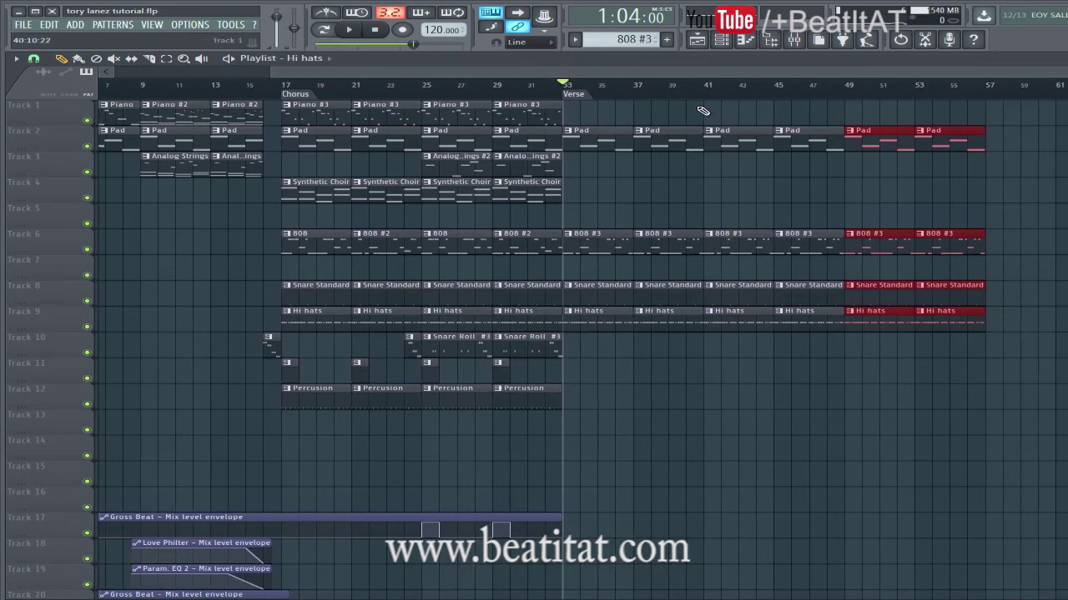
Load Fruity Love Philter in slot 7 of the Master mixer track and audition its presets
{"action": "left_click", "coordinate": [790, 39]}
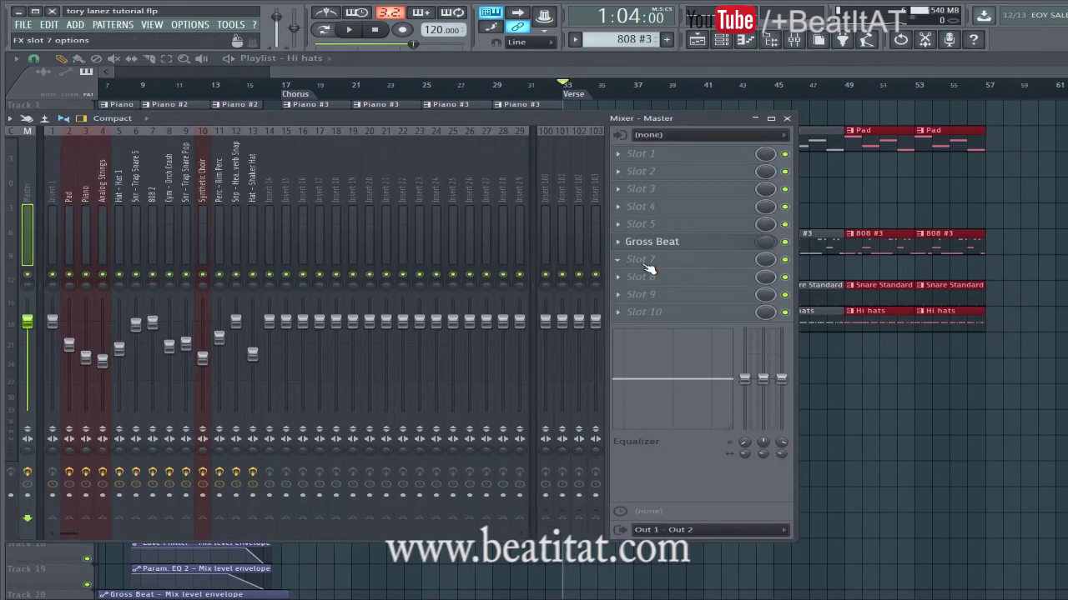
{"action": "left_click", "coordinate": [648, 271]}
{"action": "mouse_move", "coordinate": [648, 275]}
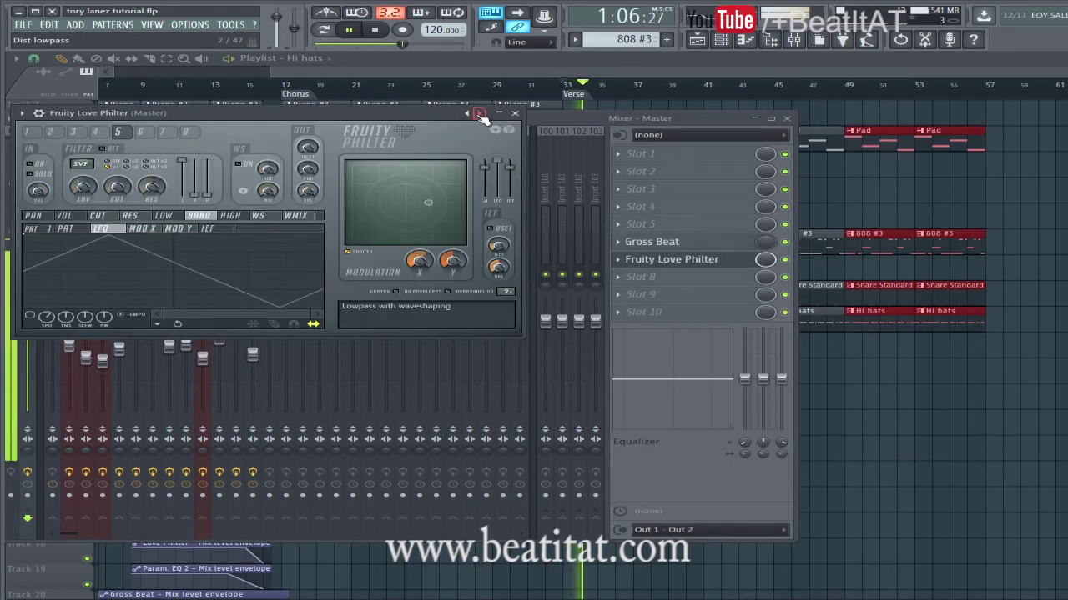
{"action": "left_click", "coordinate": [634, 259]}
Replace Fruity Love Philter in Master slot 7 with Fruity Filter and audition a low-cutoff, high-resonance low-pass setting
{"action": "right_click", "coordinate": [634, 263]}
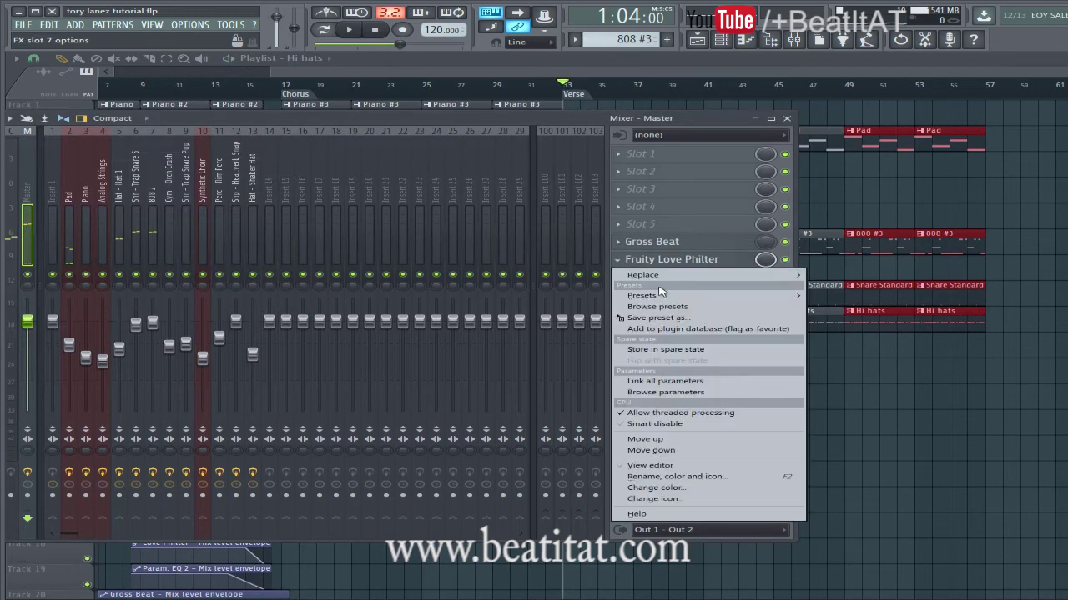
{"action": "mouse_move", "coordinate": [680, 273]}
{"action": "left_click", "coordinate": [884, 83]}
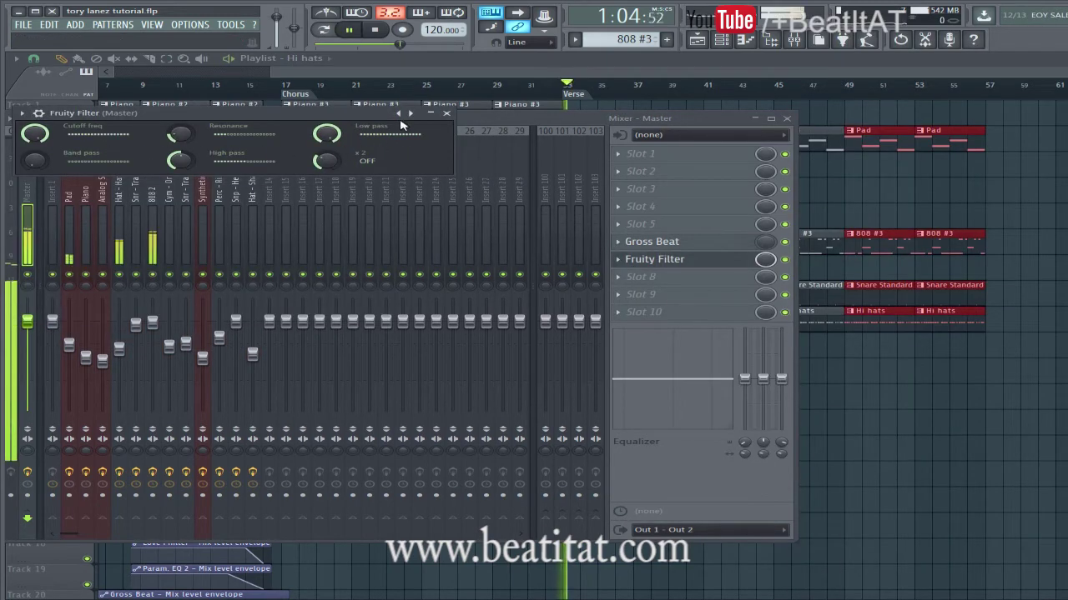
{"action": "key", "text": "space"}
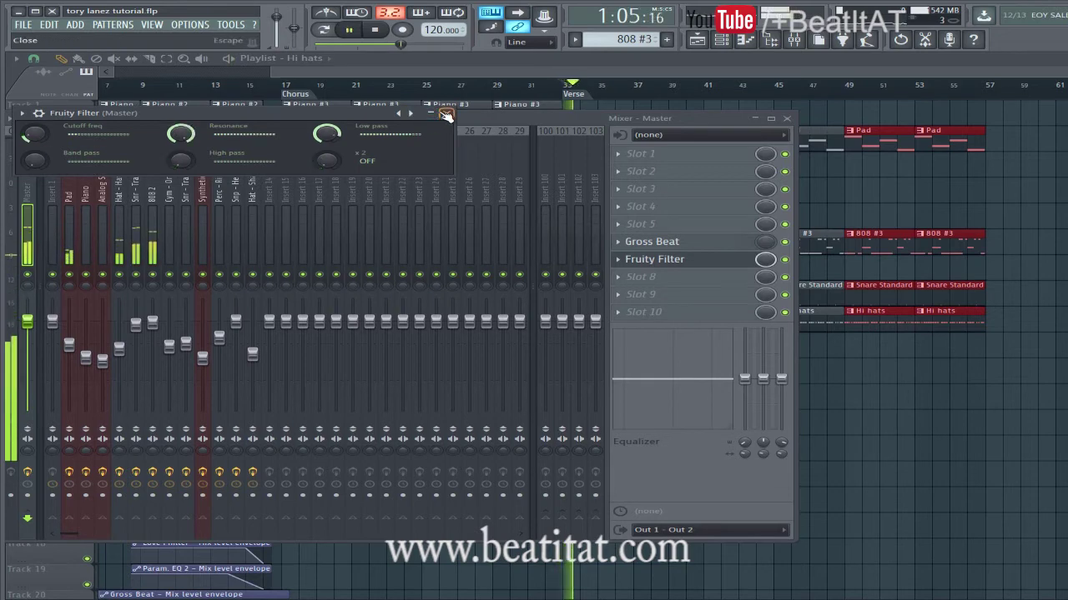
Create an automation clip for the mix level of Fruity Filter in Master slot 7
{"action": "left_click", "coordinate": [446, 114]}
{"action": "right_click", "coordinate": [766, 261]}
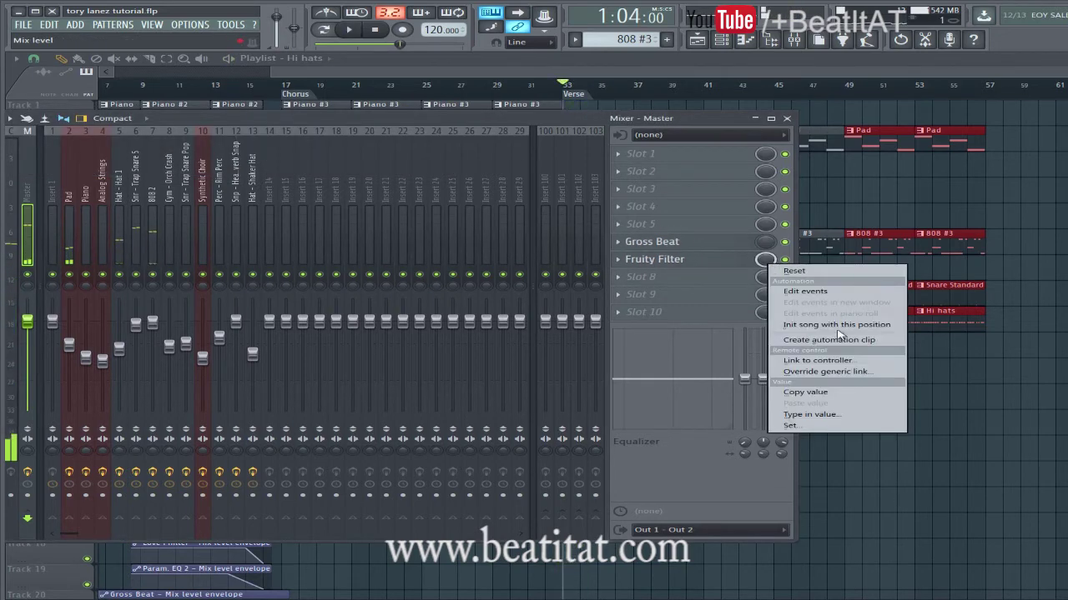
{"action": "left_click", "coordinate": [871, 340]}
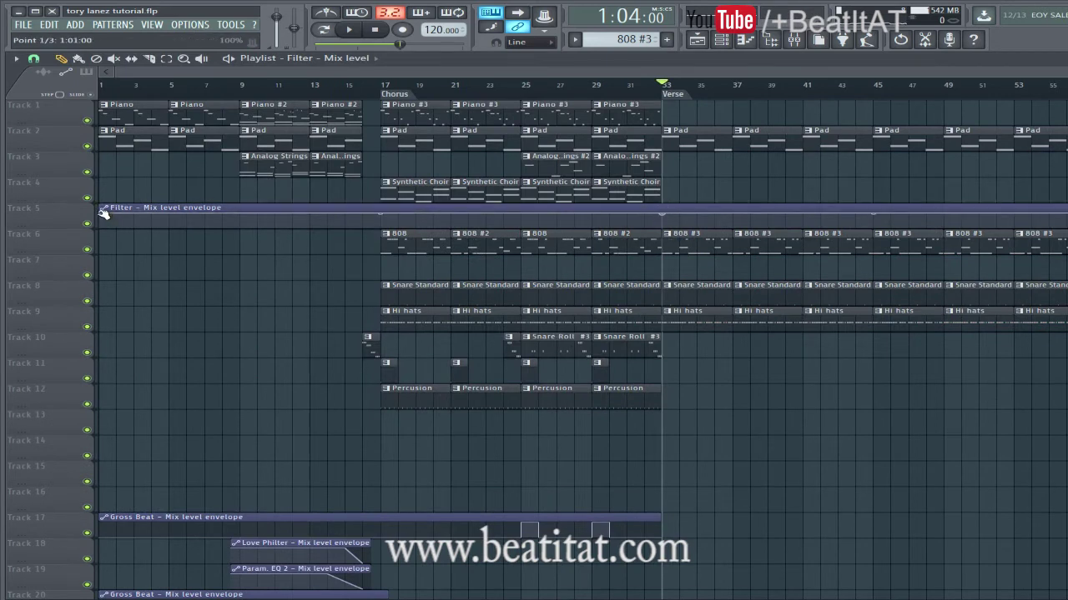
Shape the Filter mix level envelope to zero before bar 33, full until bar 40, and ramping down to zero at bar 41, and preview it
{"action": "left_click_drag", "start_coordinate": [102, 212], "coordinate": [102, 229]}
{"action": "right_click", "coordinate": [610, 218]}
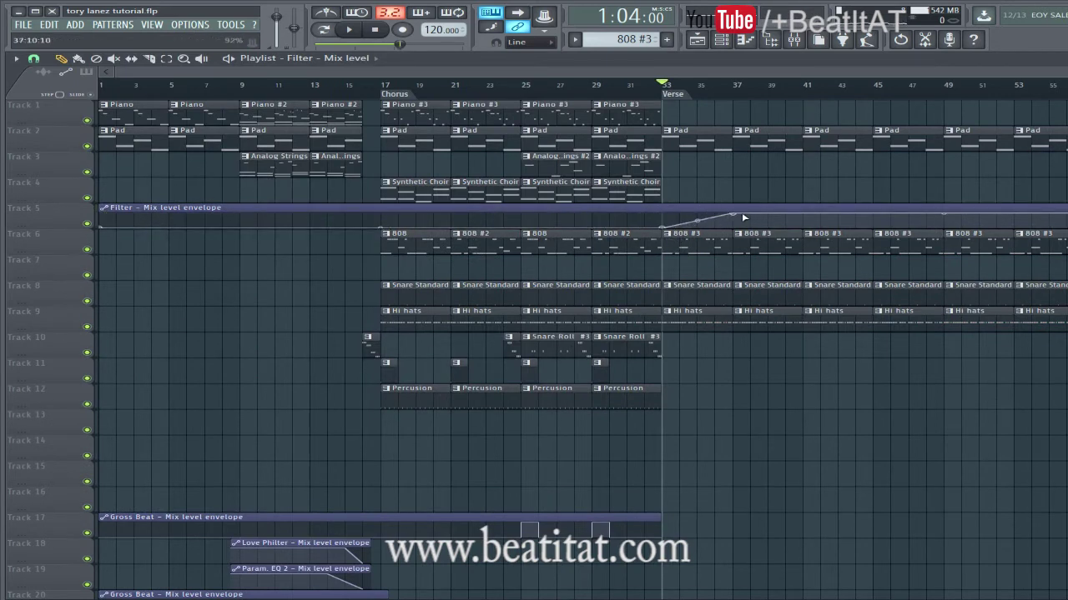
{"action": "right_click", "coordinate": [787, 218]}
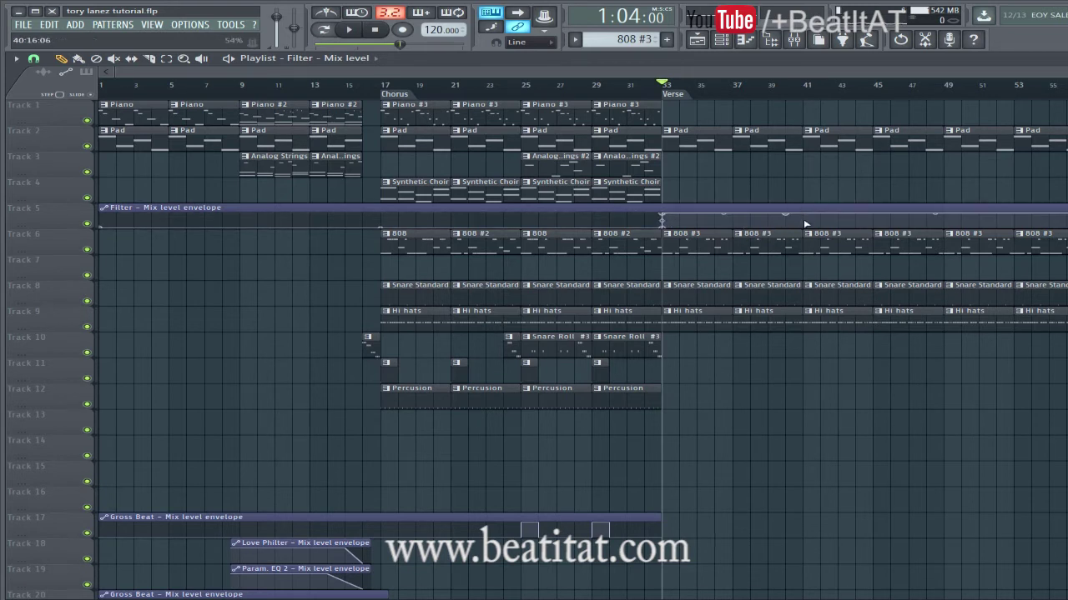
{"action": "right_click", "coordinate": [803, 227]}
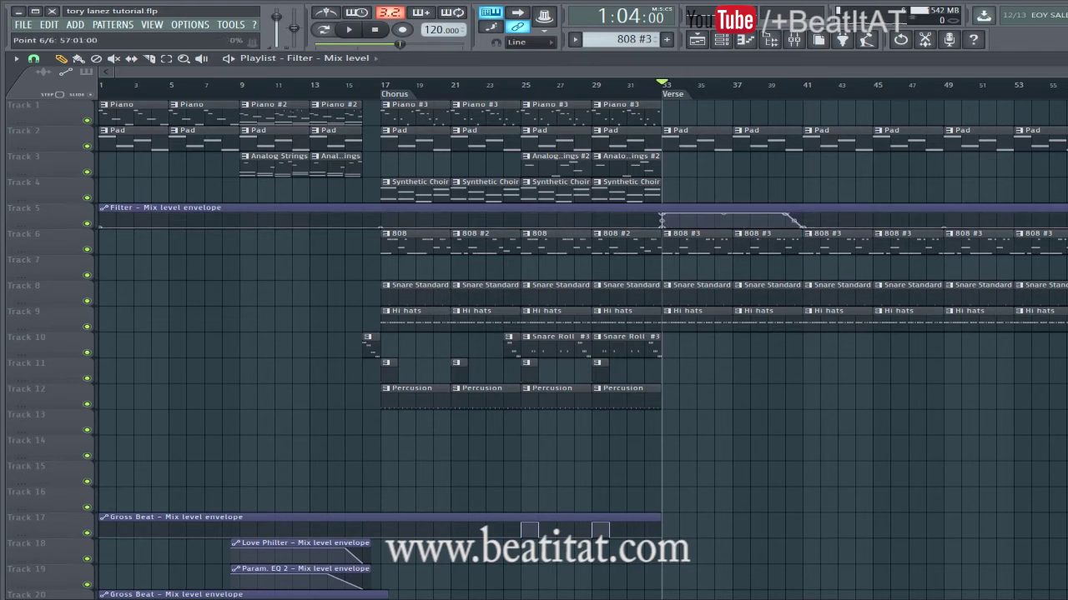
{"action": "key", "text": "space"}
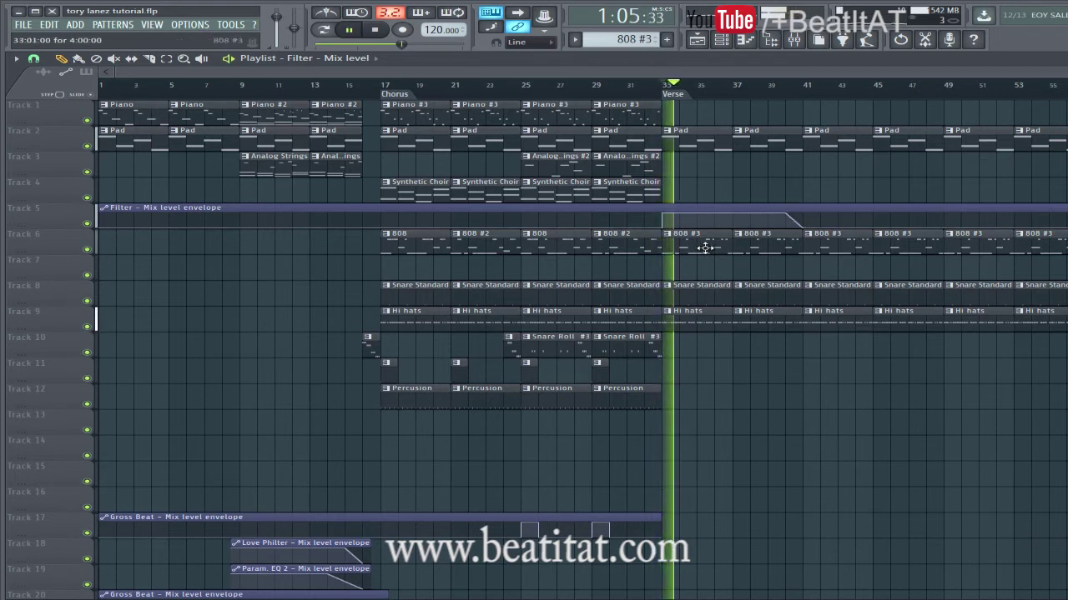
{"action": "key", "text": "space"}
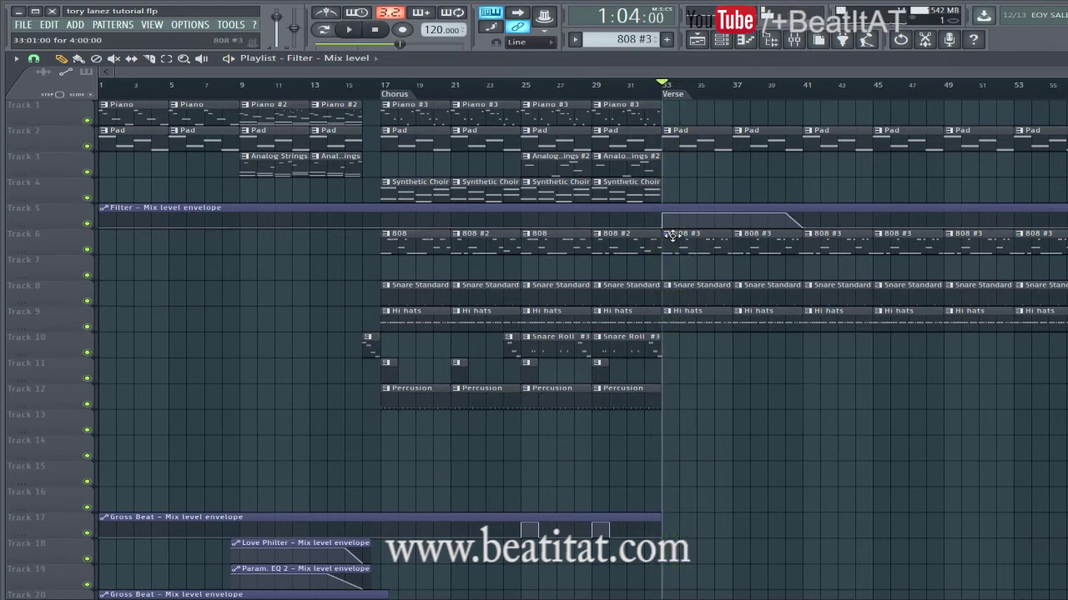
Make the 808 #3 clip at bar 33 a unique pattern and lower the note starting its second bar to G4
{"action": "right_click", "coordinate": [672, 236]}
{"action": "left_click", "coordinate": [703, 298]}
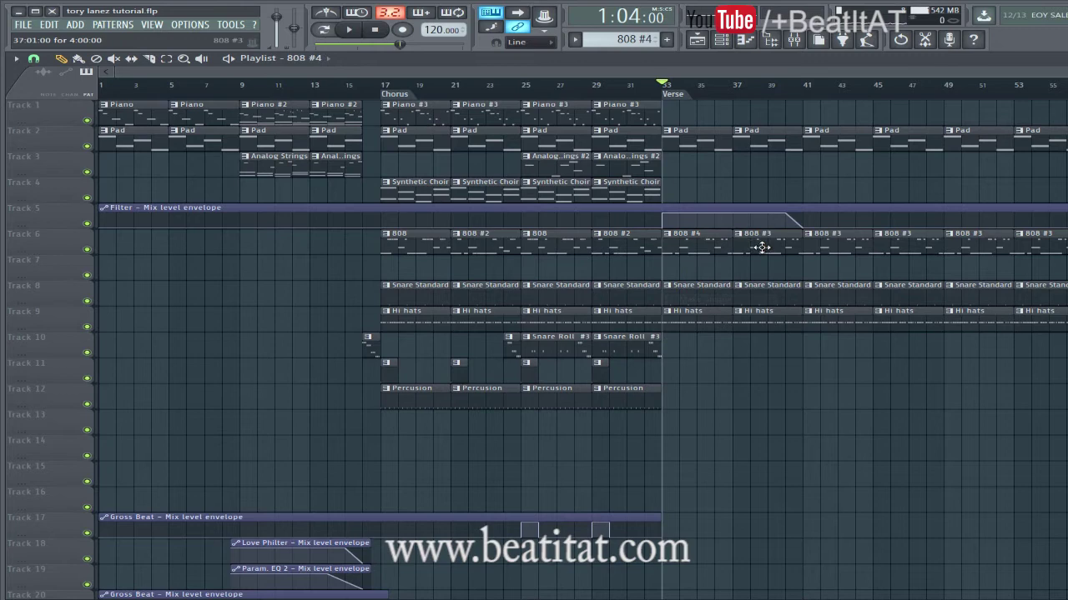
{"action": "double_click", "coordinate": [710, 250]}
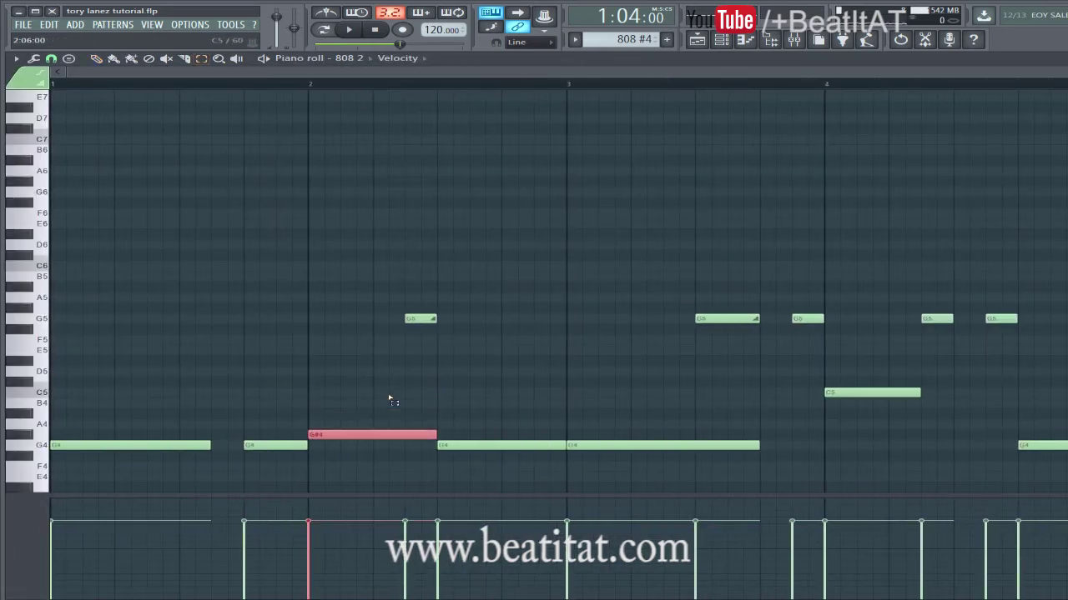
{"action": "key", "text": "shift+Down"}
{"action": "key", "text": "space"}
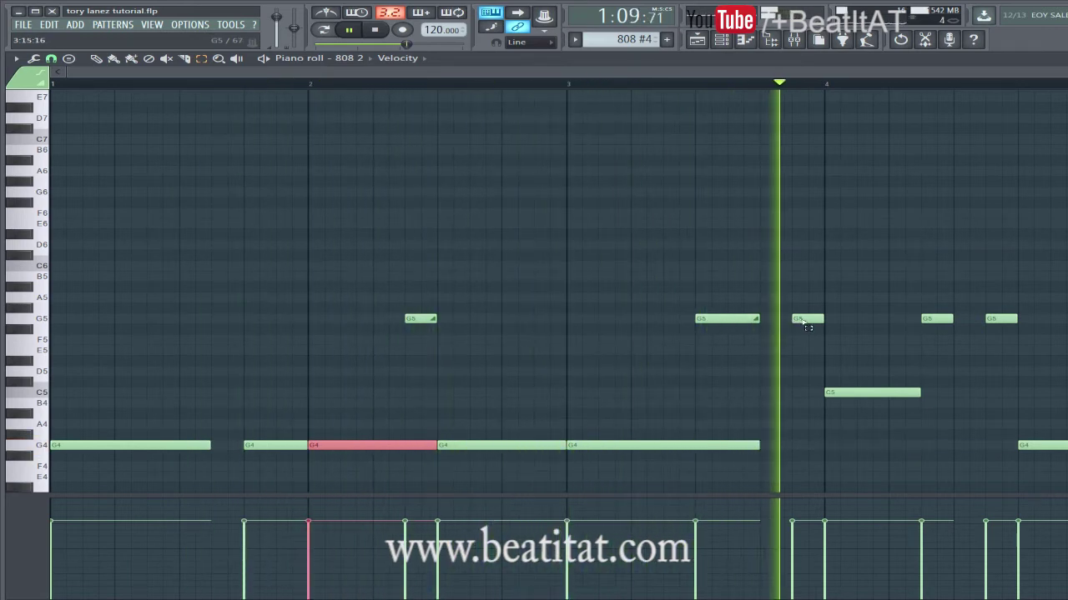
Rework the last two bars of 808 #4, extending the G4 note, changing C5 to G4 and lengthening the following G5
{"action": "key", "text": "space"}
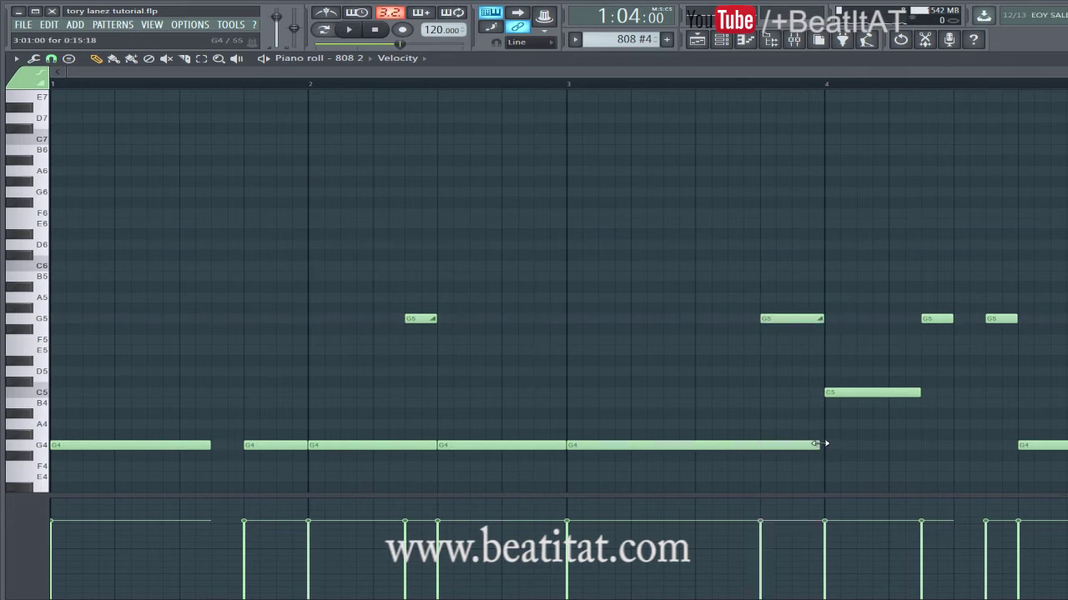
{"action": "key", "text": "space"}
{"action": "left_click_drag", "start_coordinate": [876, 393], "coordinate": [875, 444]}
{"action": "left_click_drag", "start_coordinate": [586, 74], "coordinate": [959, 141]}
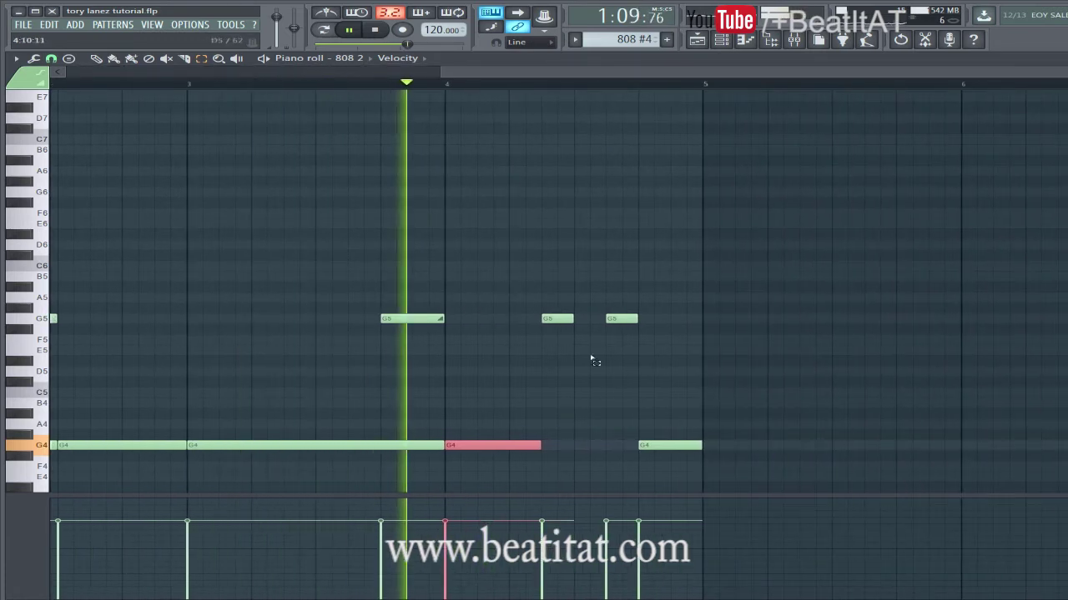
{"action": "left_click", "coordinate": [561, 321]}
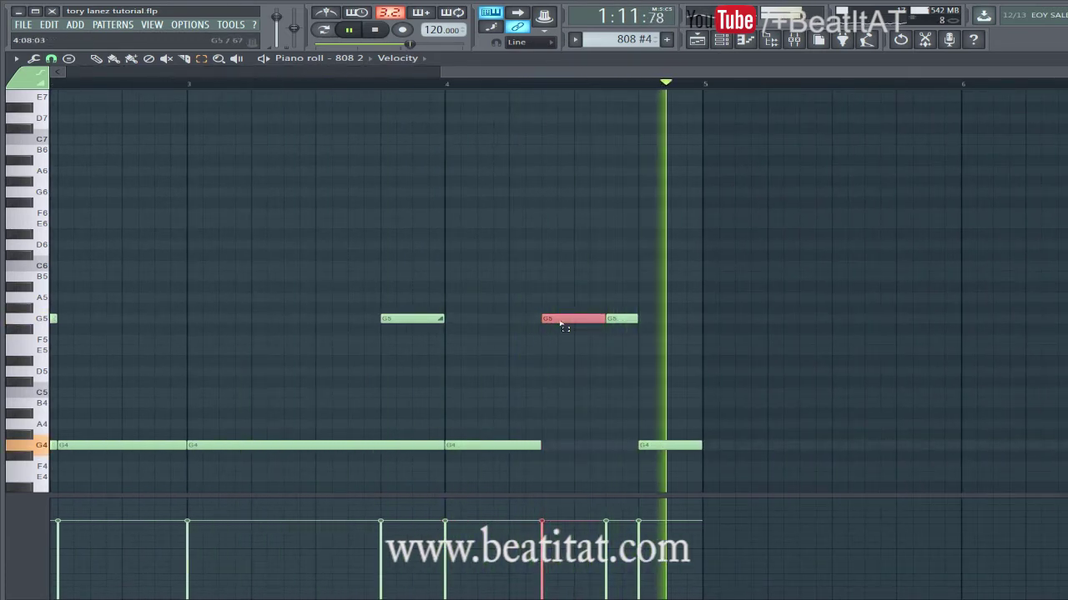
{"action": "key", "text": "Escape"}
{"action": "key", "text": "Escape"}
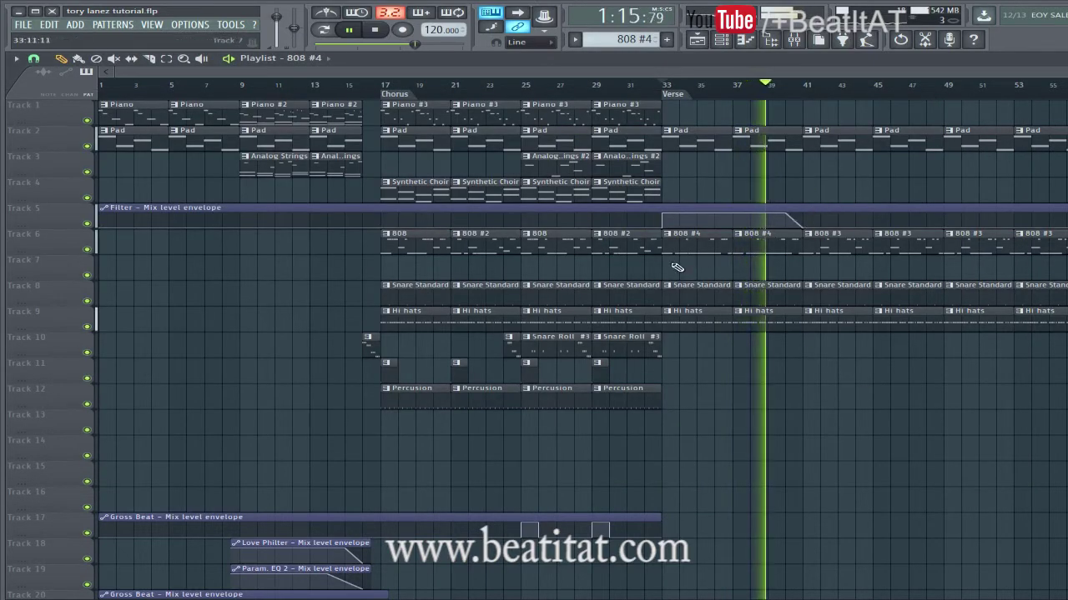
Place Snare Roll #3 clips at bars 41 and 45, trimming the first to three bars, and Crash clips at bars 41 and 49
{"action": "left_click_drag", "start_coordinate": [796, 72], "coordinate": [951, 72]}
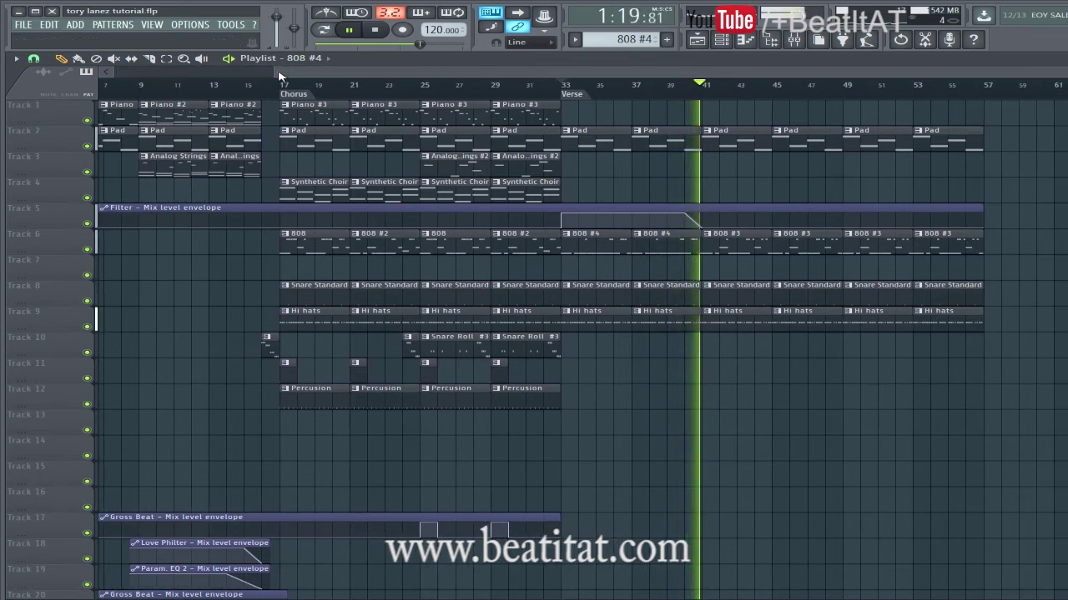
{"action": "left_click_drag", "start_coordinate": [448, 353], "coordinate": [800, 351]}
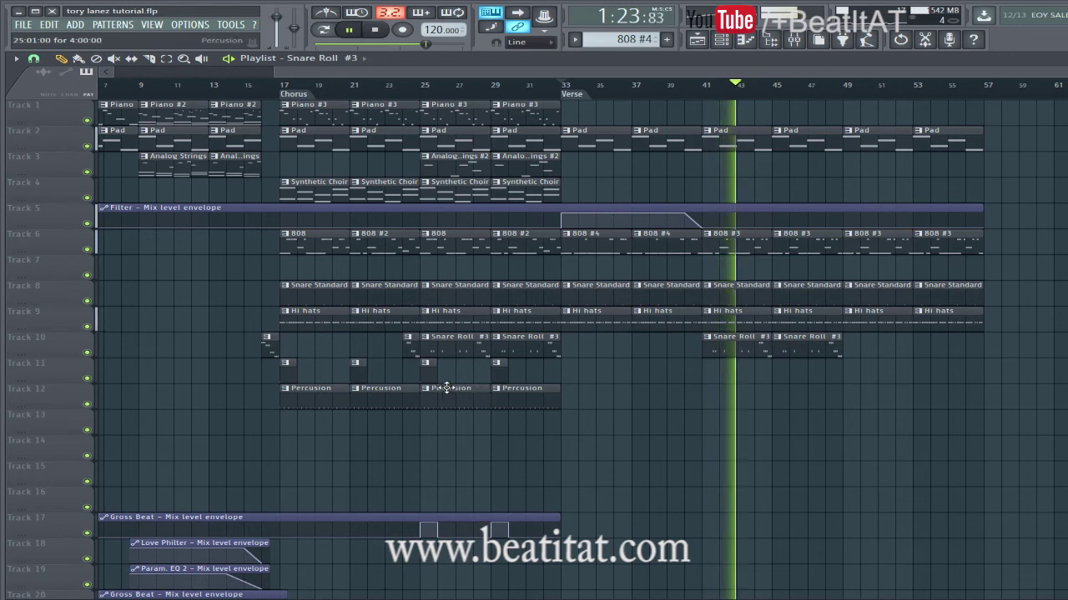
{"action": "left_click_drag", "start_coordinate": [424, 377], "coordinate": [712, 381]}
{"action": "left_click", "coordinate": [852, 375]}
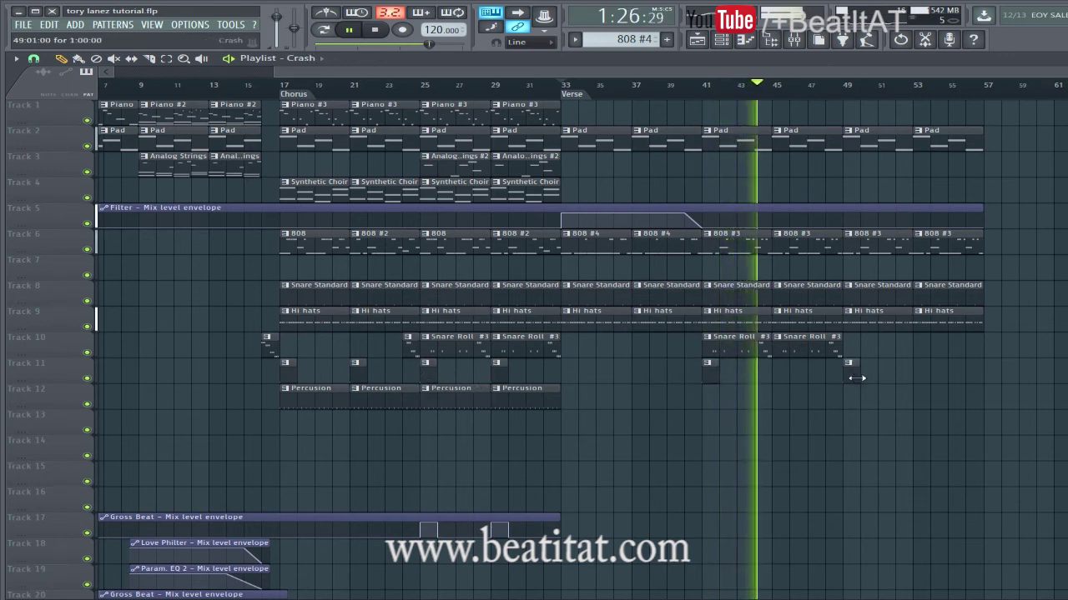
{"action": "left_click", "coordinate": [764, 350]}
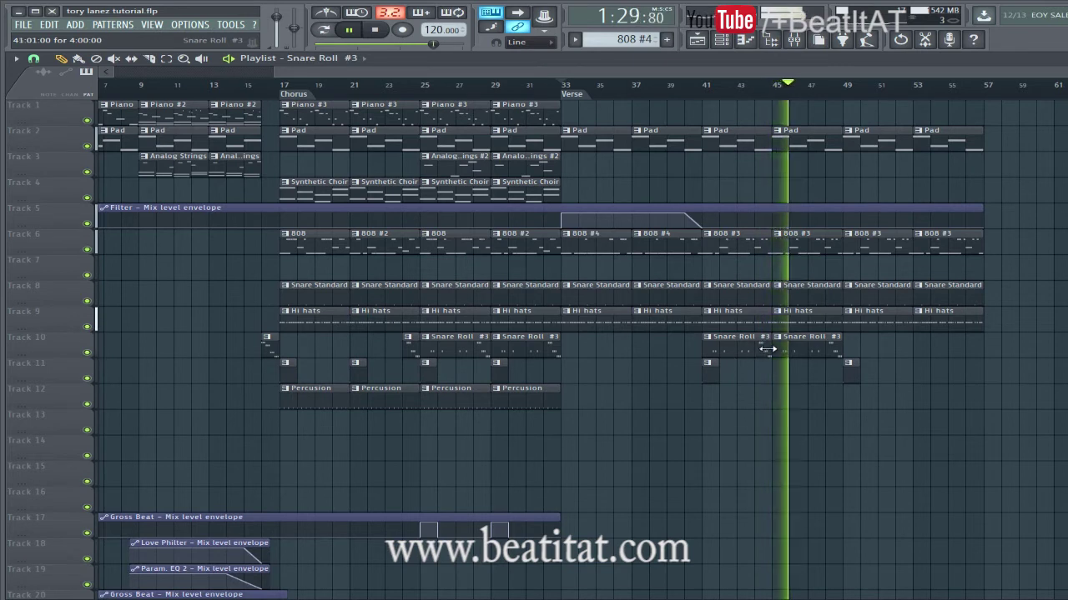
{"action": "left_click_drag", "start_coordinate": [767, 350], "coordinate": [755, 349]}
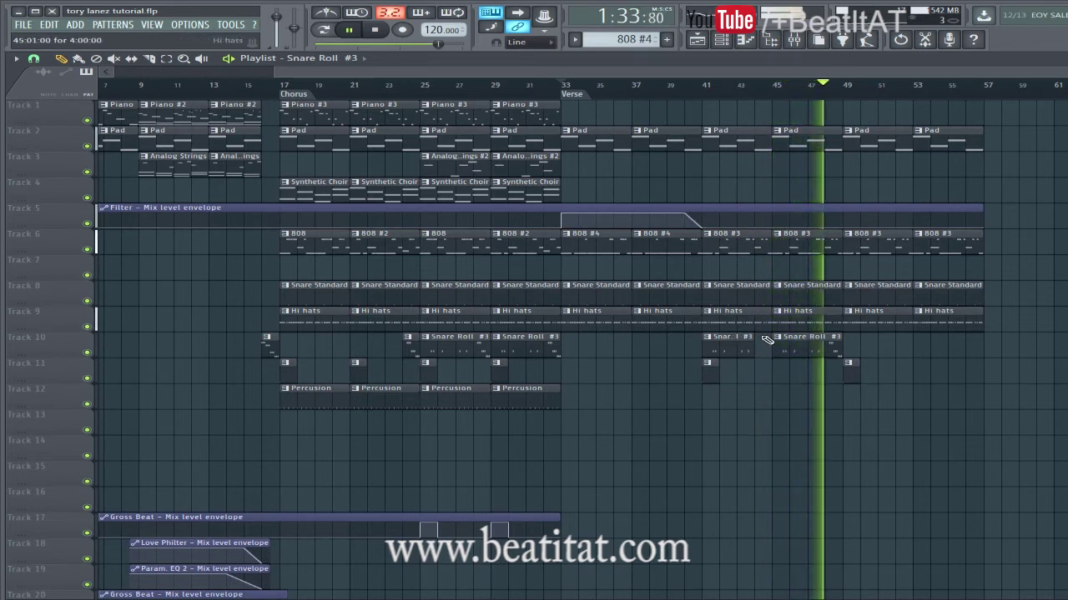
Place Percussion clips at bars 49 and 53 and remove the Hi hats clips from those bars
{"action": "left_click", "coordinate": [443, 398]}
{"action": "left_click", "coordinate": [847, 396]}
{"action": "left_click", "coordinate": [920, 397]}
{"action": "right_click", "coordinate": [879, 319]}
{"action": "right_click", "coordinate": [922, 320]}
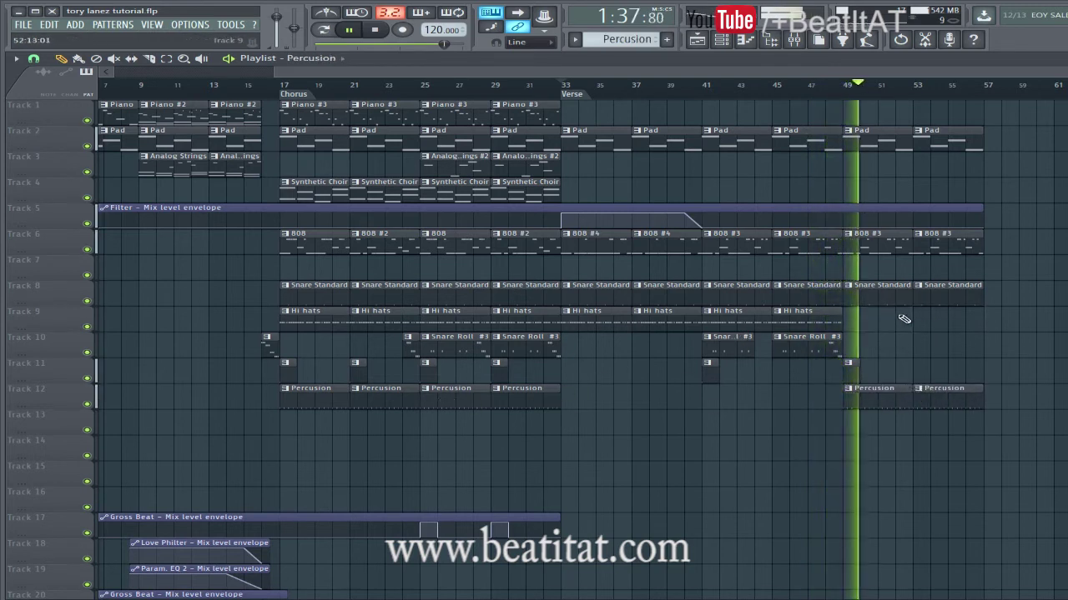
Make the 808 #3 clip at bar 45 a unique pattern and open its notes for editing
{"action": "left_click_drag", "start_coordinate": [693, 74], "coordinate": [848, 57]}
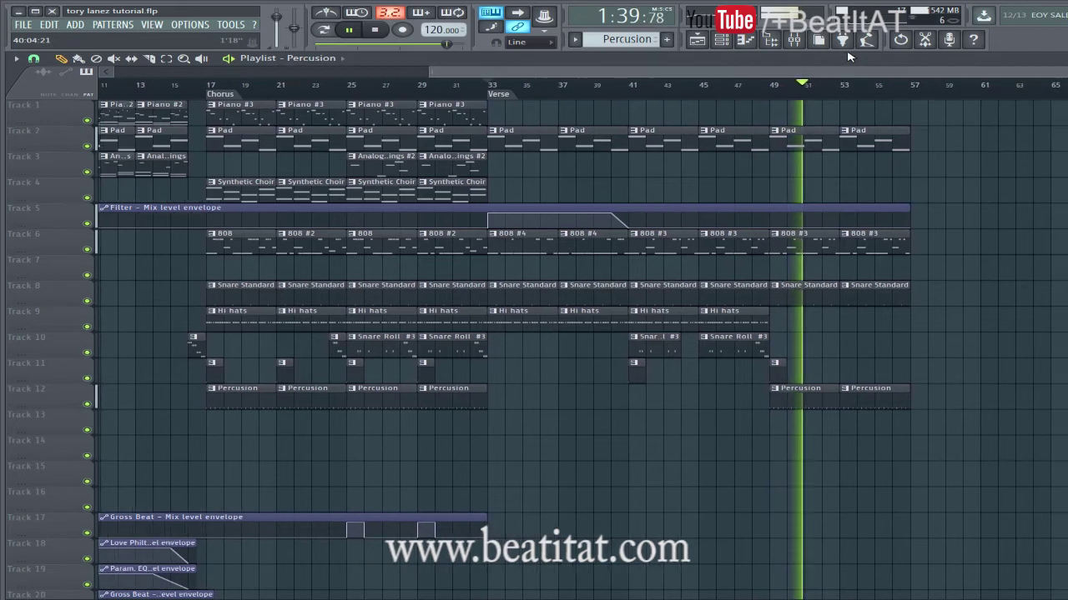
{"action": "scroll", "coordinate": [849, 58], "scroll_direction": "right", "scroll_amount": 1}
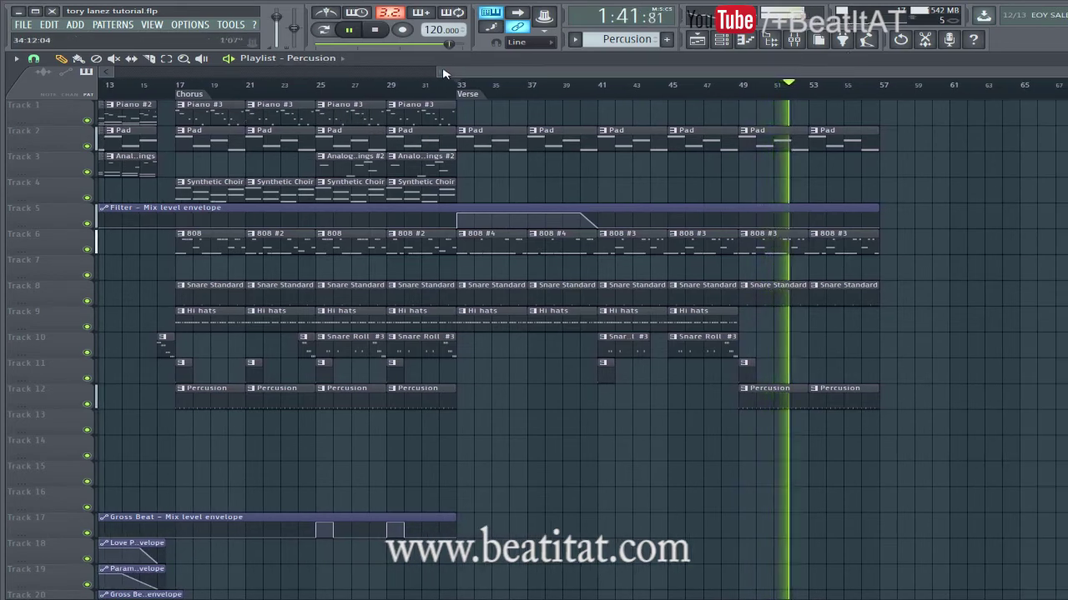
{"action": "left_click_drag", "start_coordinate": [442, 72], "coordinate": [5, 181]}
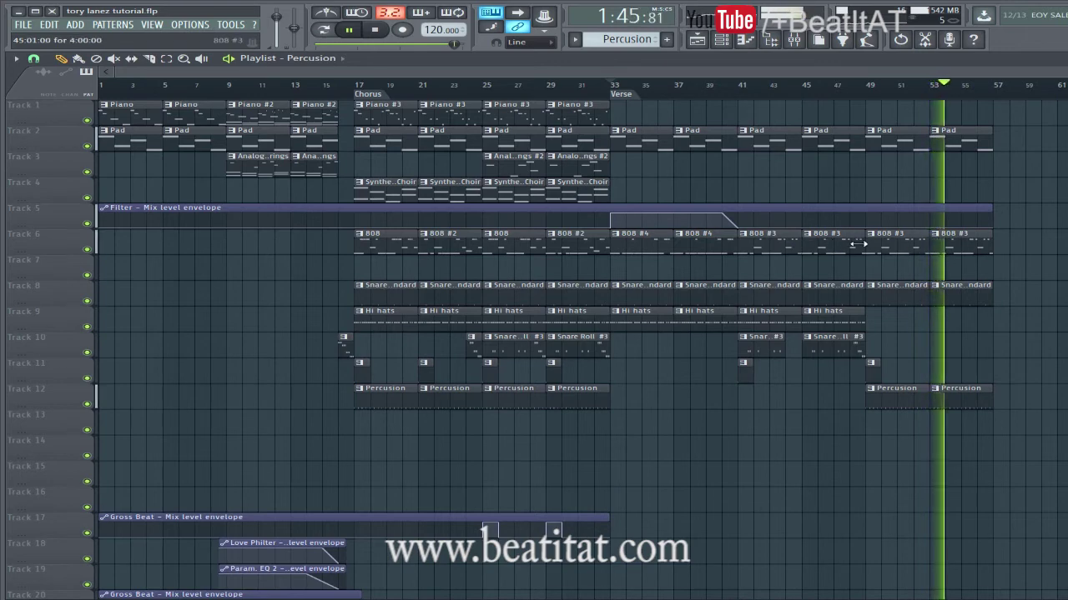
{"action": "key", "text": "space"}
{"action": "right_click", "coordinate": [806, 241]}
{"action": "left_click", "coordinate": [845, 298]}
{"action": "double_click", "coordinate": [825, 244]}
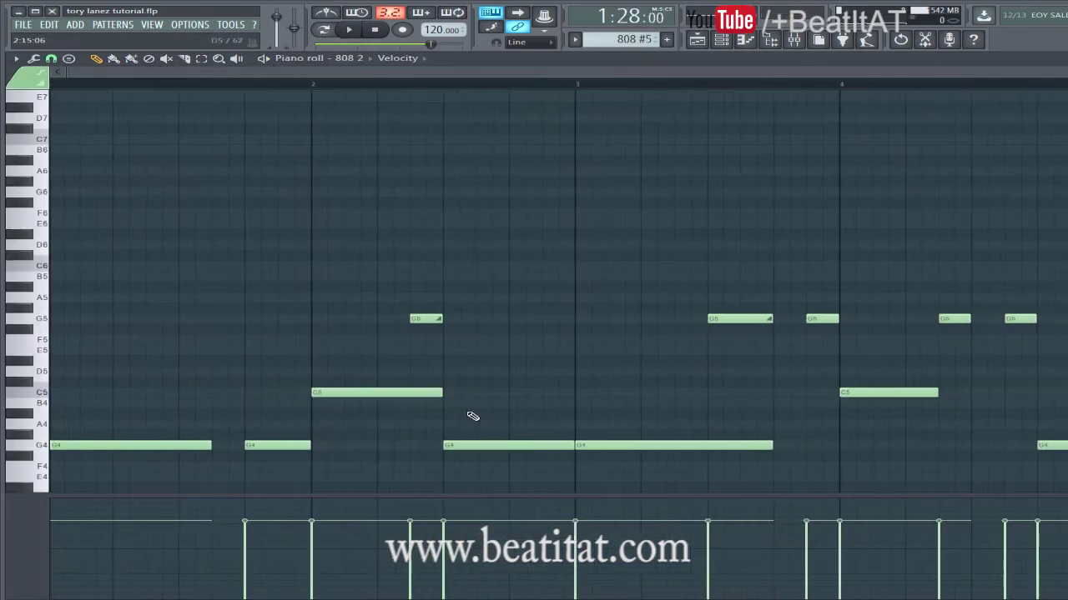
{"action": "left_click", "coordinate": [409, 318]}
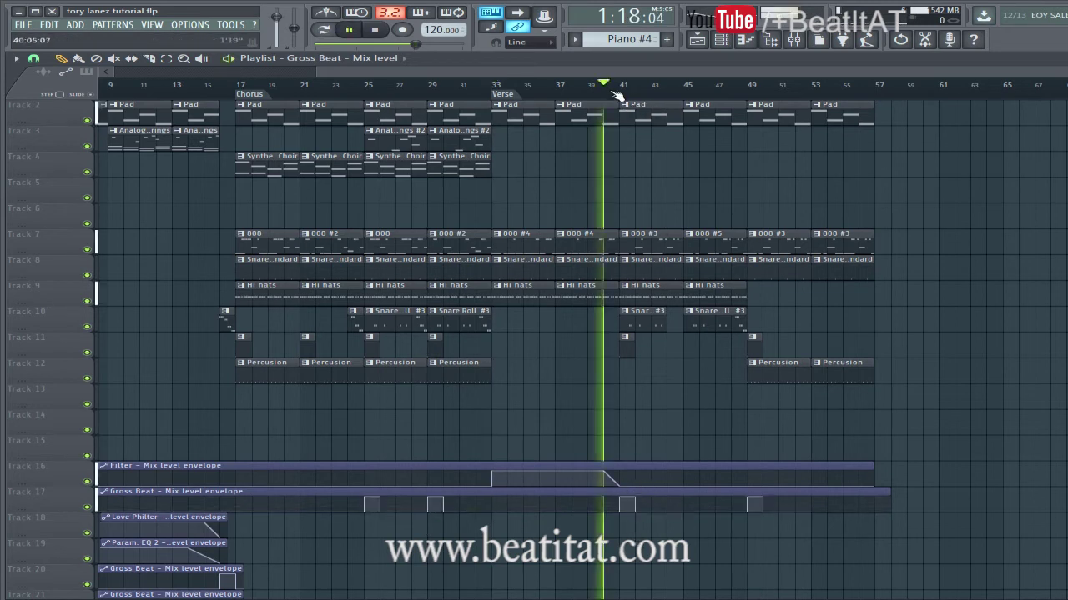
{"action": "left_click", "coordinate": [24, 25]}
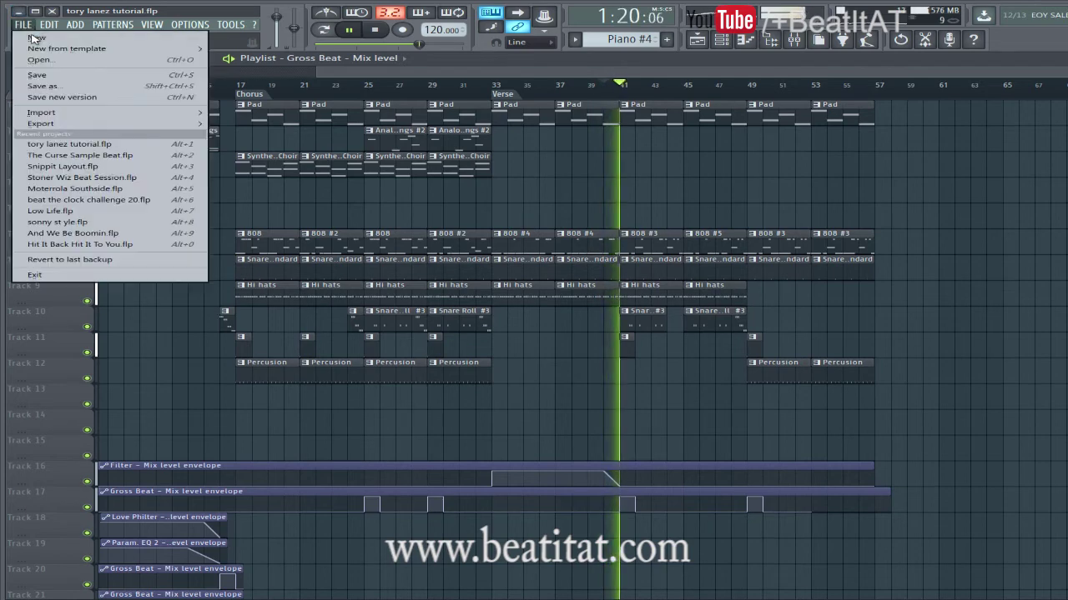
{"action": "key", "text": "Escape"}
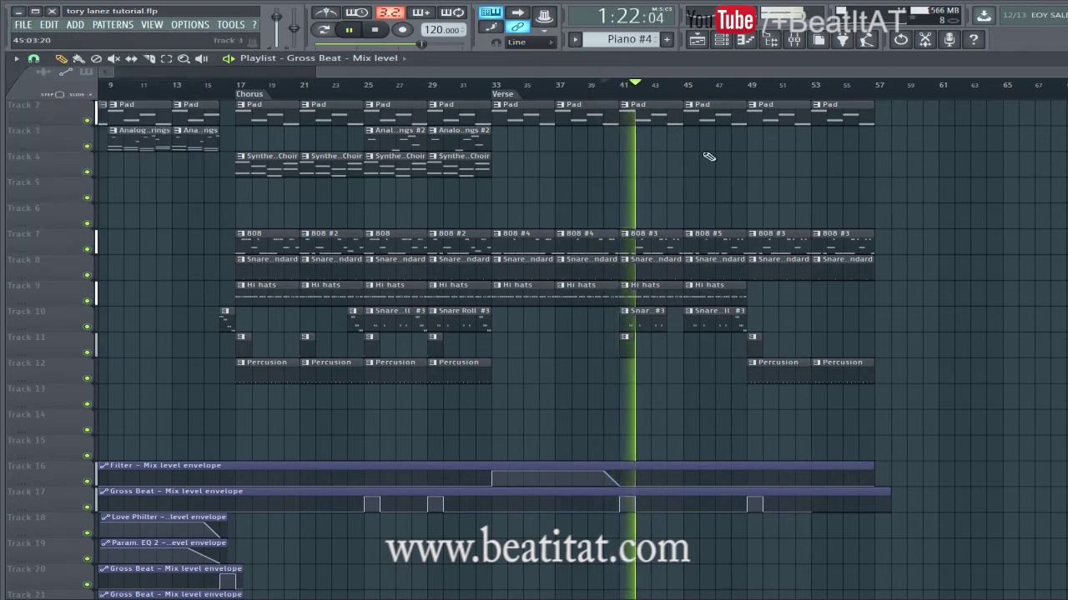
{"action": "left_click_drag", "start_coordinate": [537, 74], "coordinate": [505, 73]}
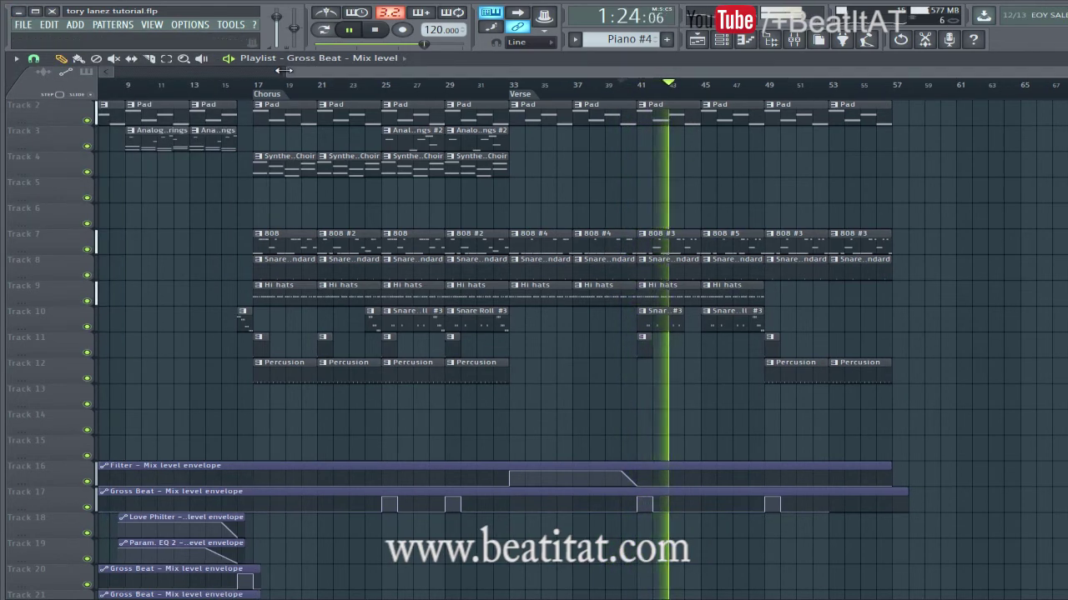
{"action": "left_click_drag", "start_coordinate": [286, 72], "coordinate": [115, 72]}
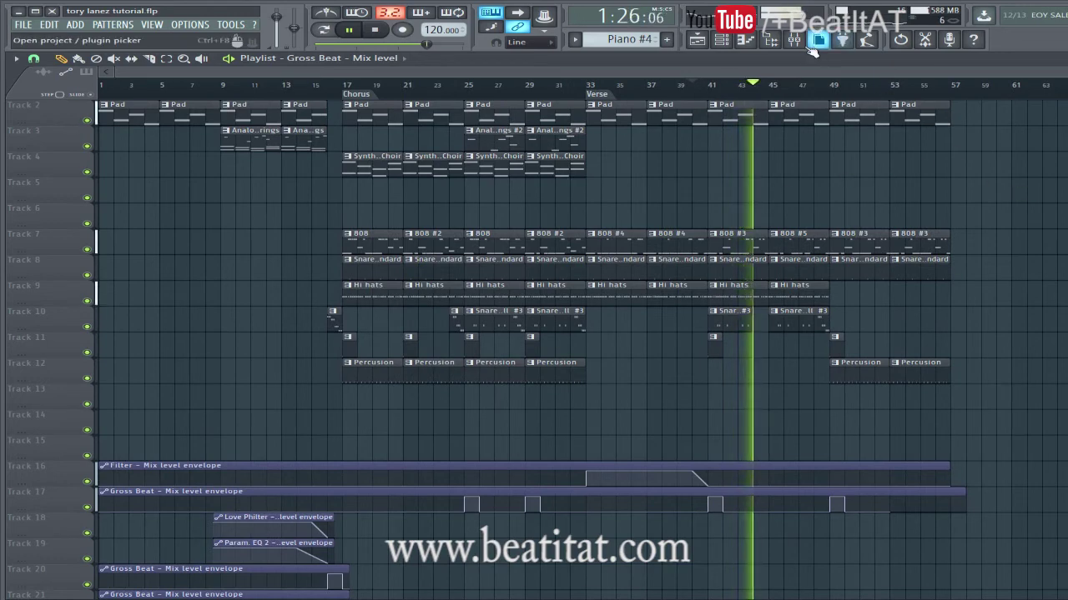
Show the channel rack and advance through the patterns to the empty Pattern 21
{"action": "left_click", "coordinate": [721, 40]}
{"action": "key", "text": "KP_Add"}
{"action": "key", "text": "KP_Add"}
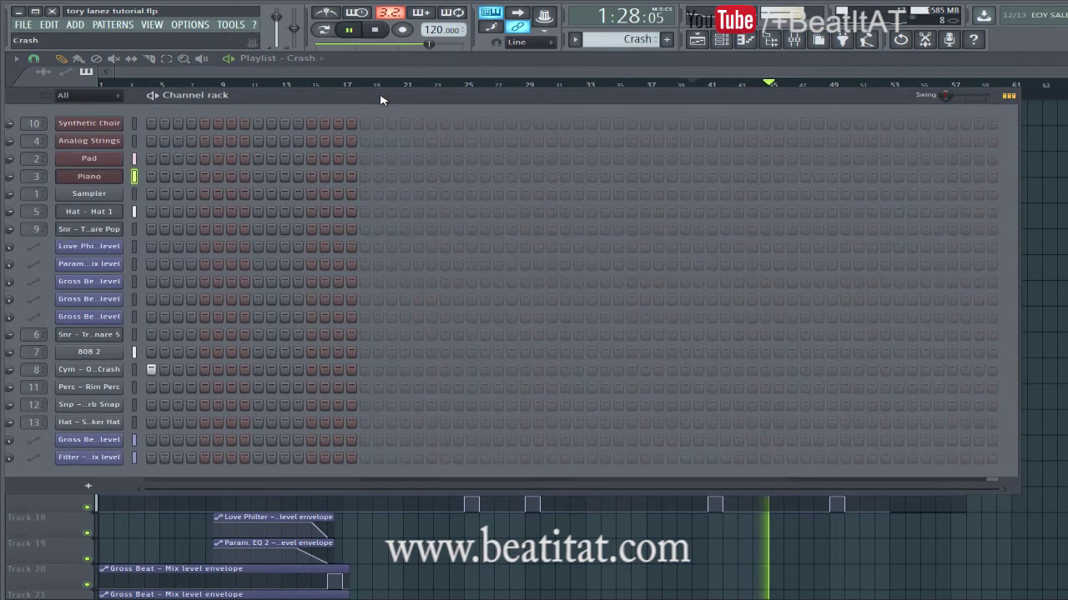
{"action": "key", "text": "KP_Add"}
{"action": "key", "text": "KP_Add"}
{"action": "key", "text": "KP_Add"}
{"action": "key", "text": "KP_Add"}
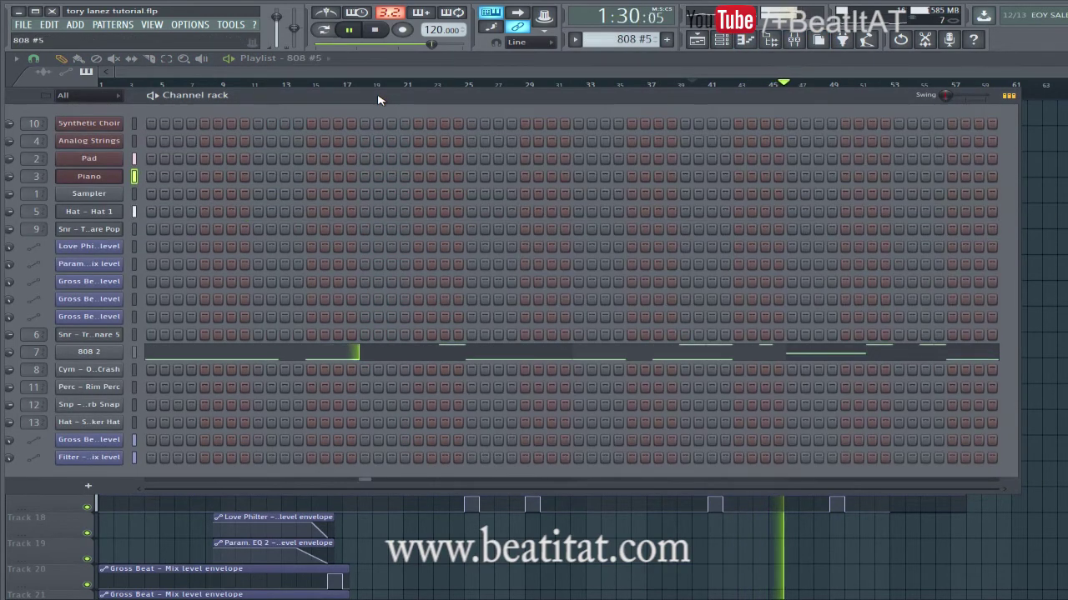
{"action": "key", "text": "KP_Add"}
Insert a Nexus channel above Synthetic Choir and load the Classical preset CL StringChoir Ensemble
{"action": "right_click", "coordinate": [124, 123]}
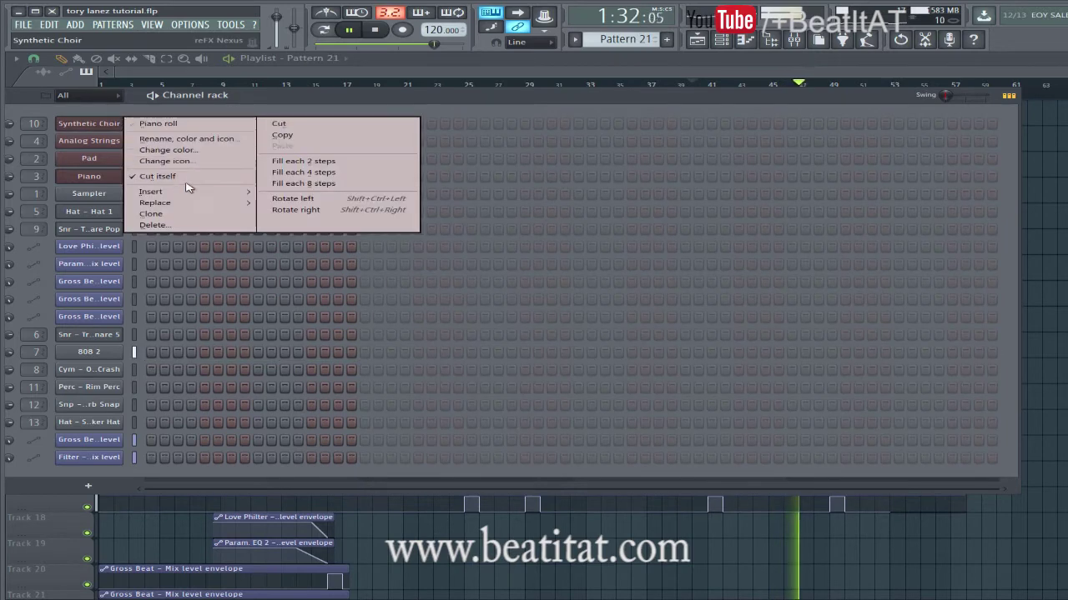
{"action": "mouse_move", "coordinate": [193, 193]}
{"action": "left_click", "coordinate": [352, 152]}
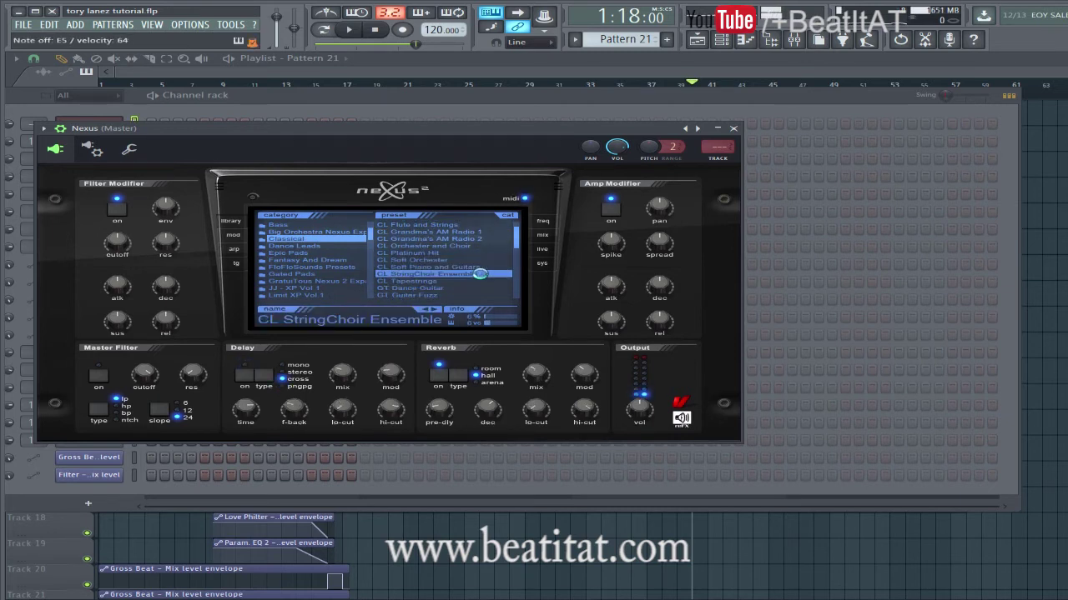
{"action": "left_click", "coordinate": [733, 129]}
Rename the new Nexus channel after its String Choir Ensemble preset
{"action": "right_click", "coordinate": [84, 125]}
{"action": "left_click", "coordinate": [87, 135]}
{"action": "type", "text": "String Choir Ensem"}
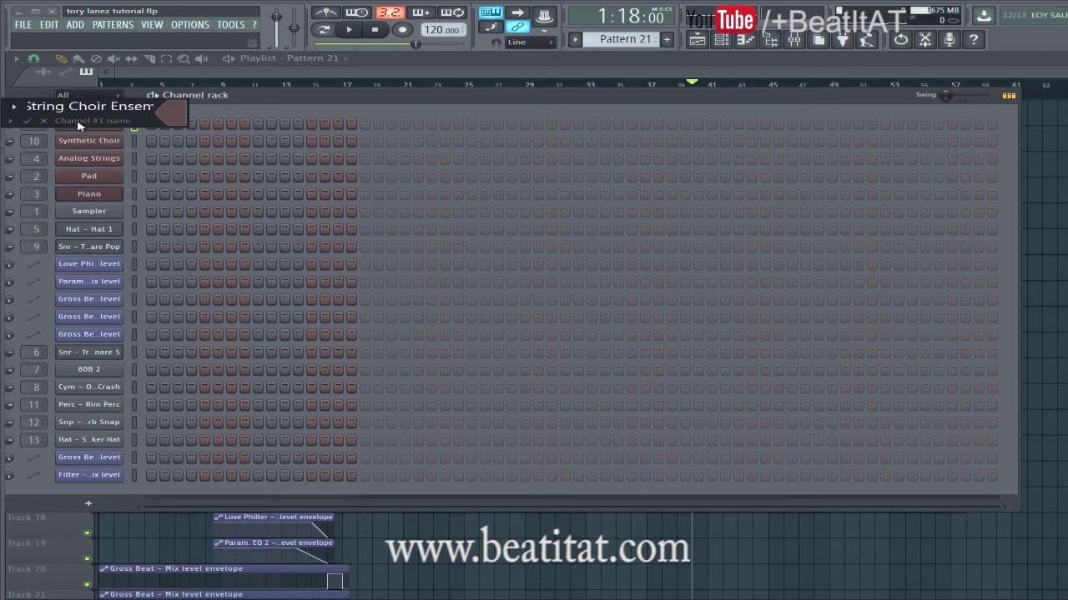
{"action": "key", "text": "Return"}
Place Pattern 21 on Track 5 at bars 49 and 53
{"action": "left_click_drag", "start_coordinate": [323, 95], "coordinate": [475, 230]}
{"action": "left_click", "coordinate": [717, 190]}
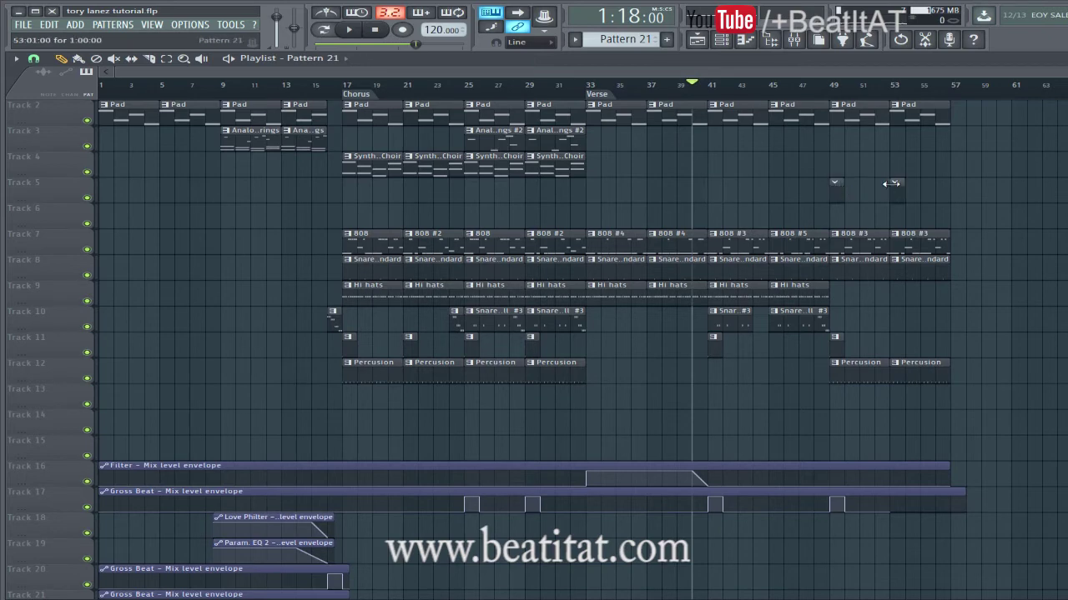
Copy all the Pad notes into the String Choir Ensemble channel of Pattern 21 and play them back
{"action": "double_click", "coordinate": [848, 104]}
{"action": "key", "text": "ctrl+a"}
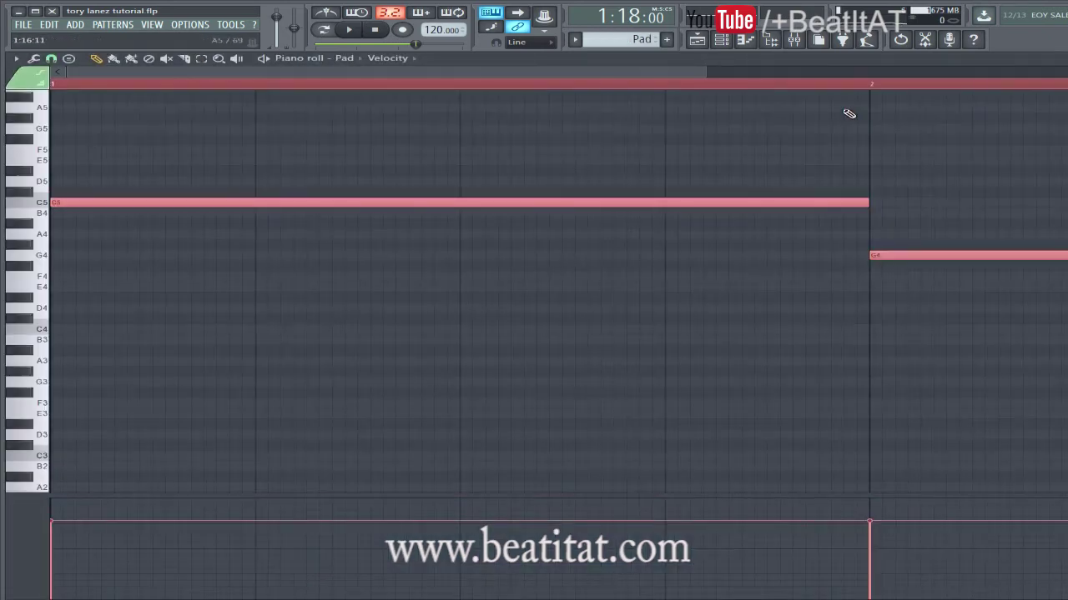
{"action": "key", "text": "Escape"}
{"action": "key", "text": "Escape"}
{"action": "double_click", "coordinate": [837, 193]}
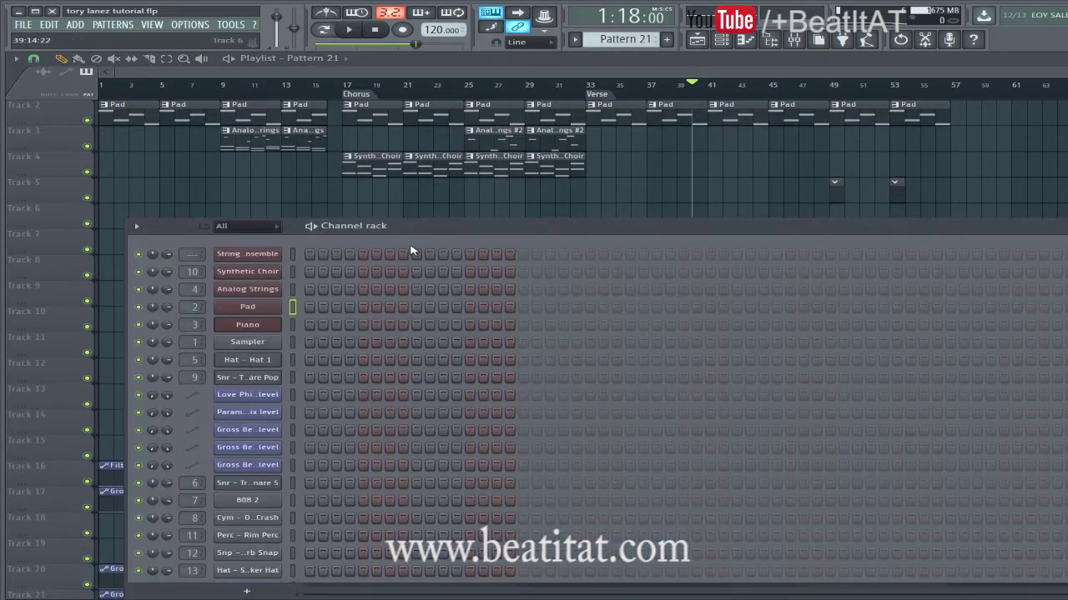
{"action": "right_click", "coordinate": [272, 254]}
{"action": "left_click", "coordinate": [302, 254]}
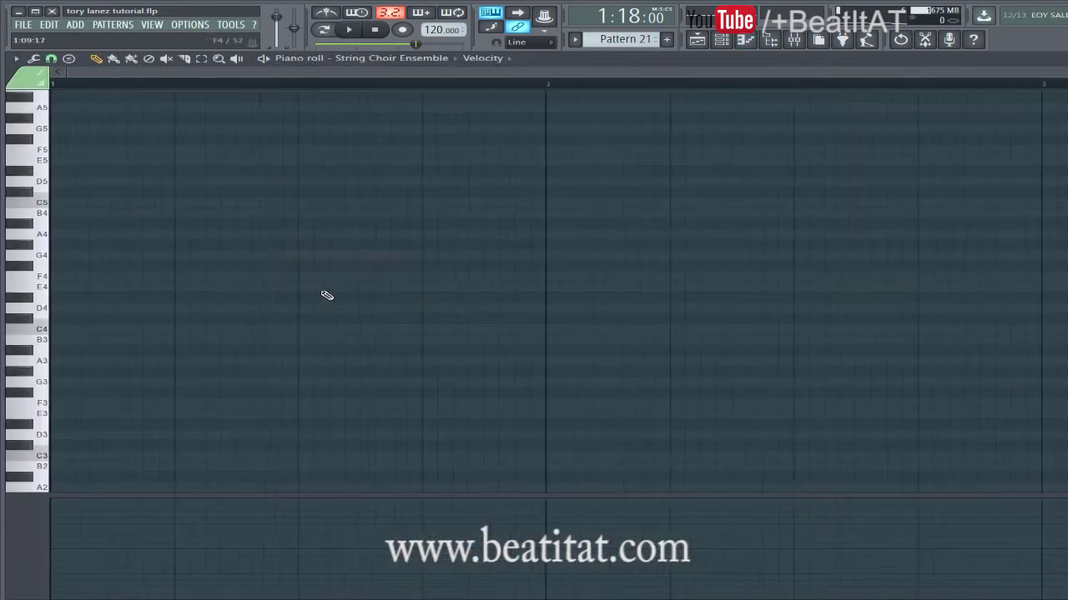
{"action": "left_click", "coordinate": [265, 58]}
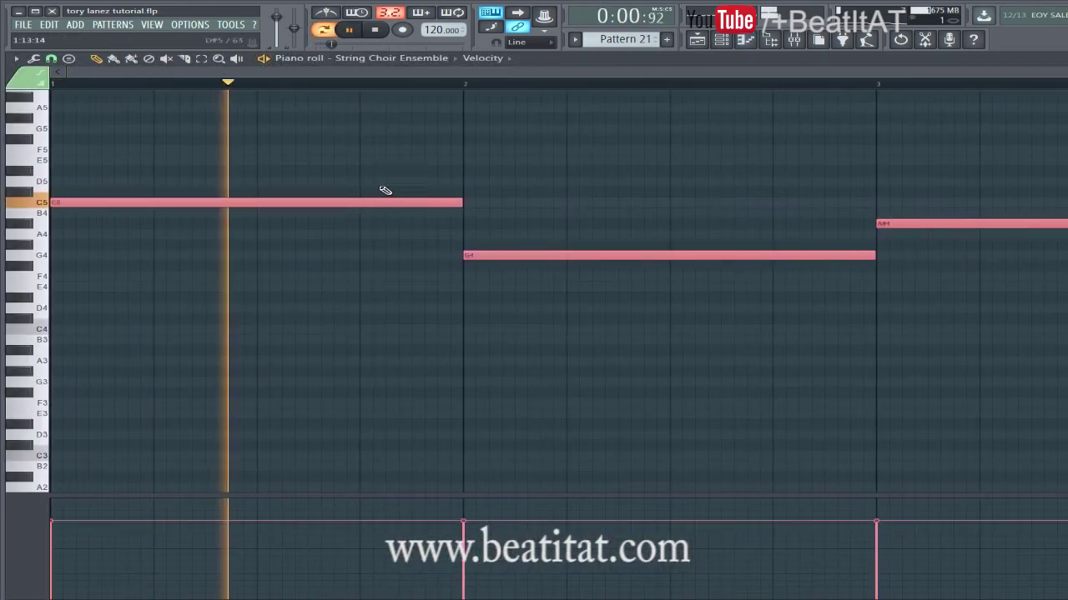
{"action": "scroll", "coordinate": [383, 183], "scroll_direction": "up", "scroll_amount": 3}
{"action": "key", "text": "Escape"}
Add short C6 accent notes above the copied melody in bar 1 of the String Choir Ensemble part and audition them
{"action": "left_click", "coordinate": [830, 86]}
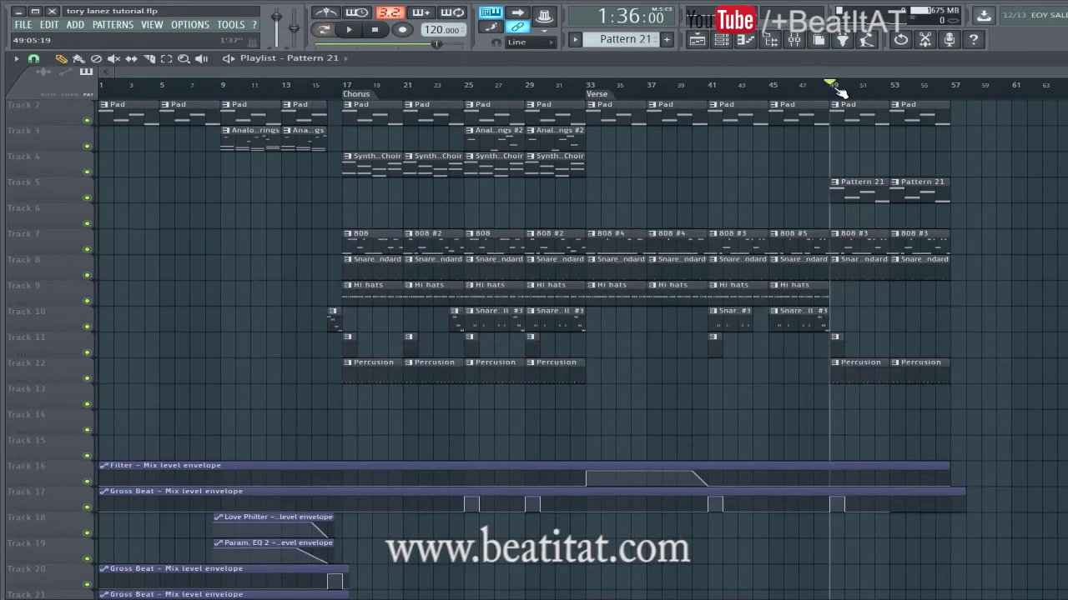
{"action": "left_click", "coordinate": [720, 40]}
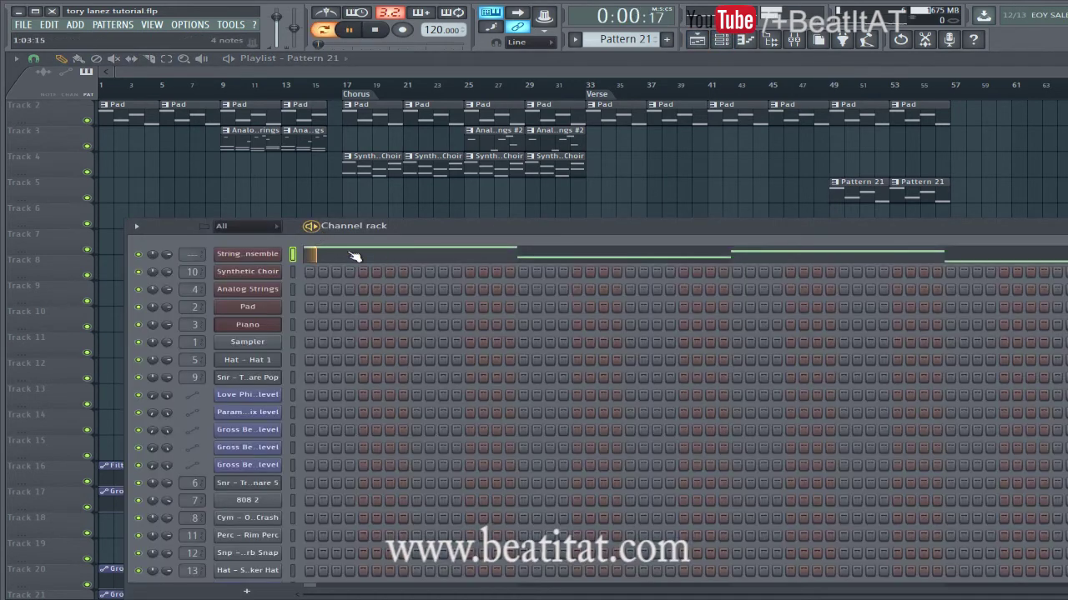
{"action": "left_click", "coordinate": [346, 254]}
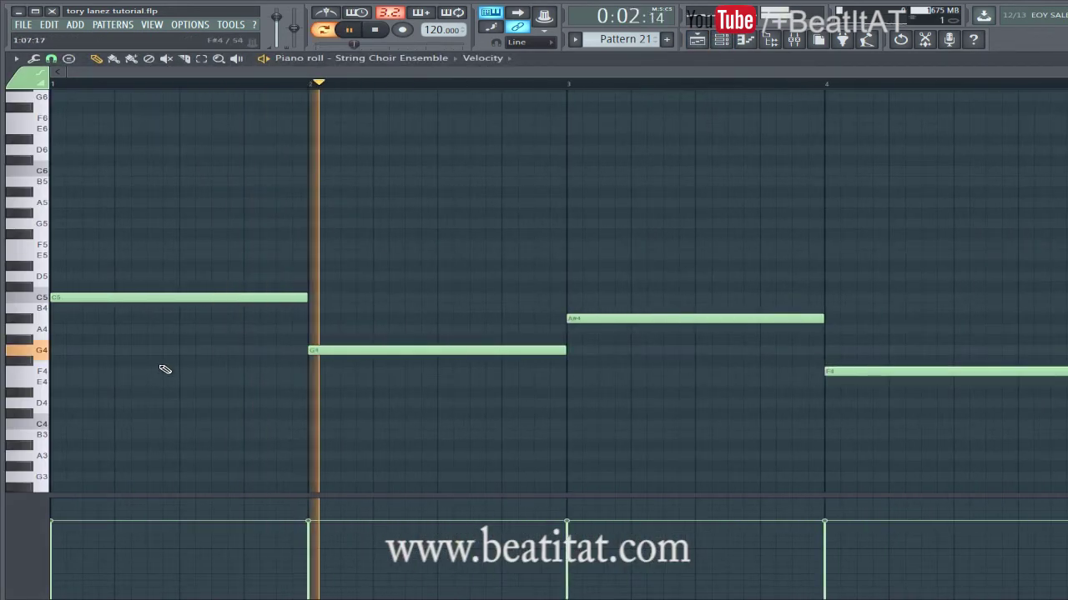
{"action": "key", "text": "space"}
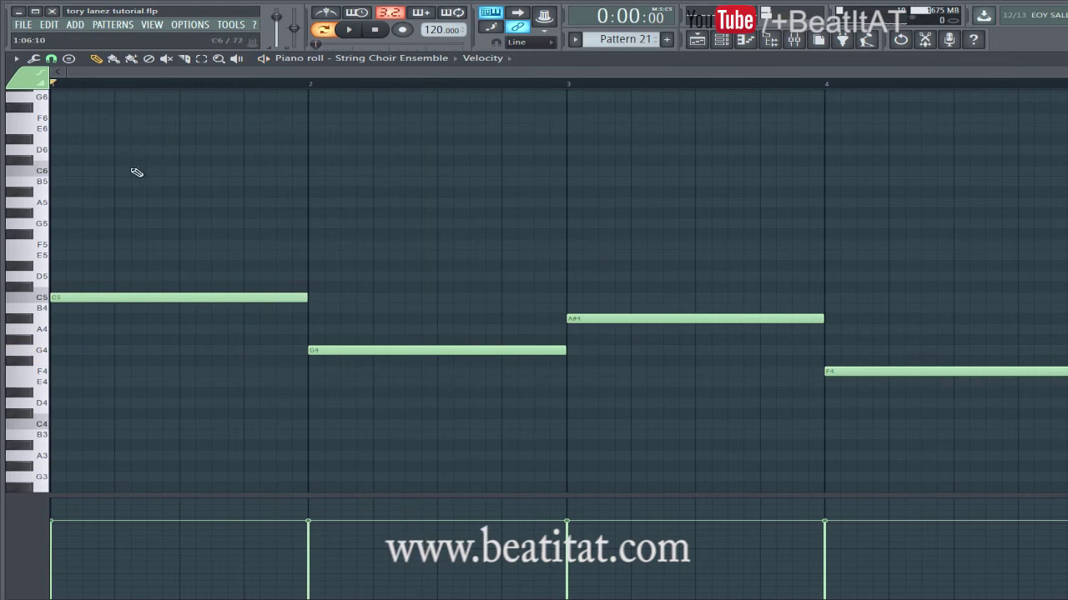
{"action": "left_click_drag", "start_coordinate": [131, 186], "coordinate": [117, 185]}
{"action": "key", "text": "space"}
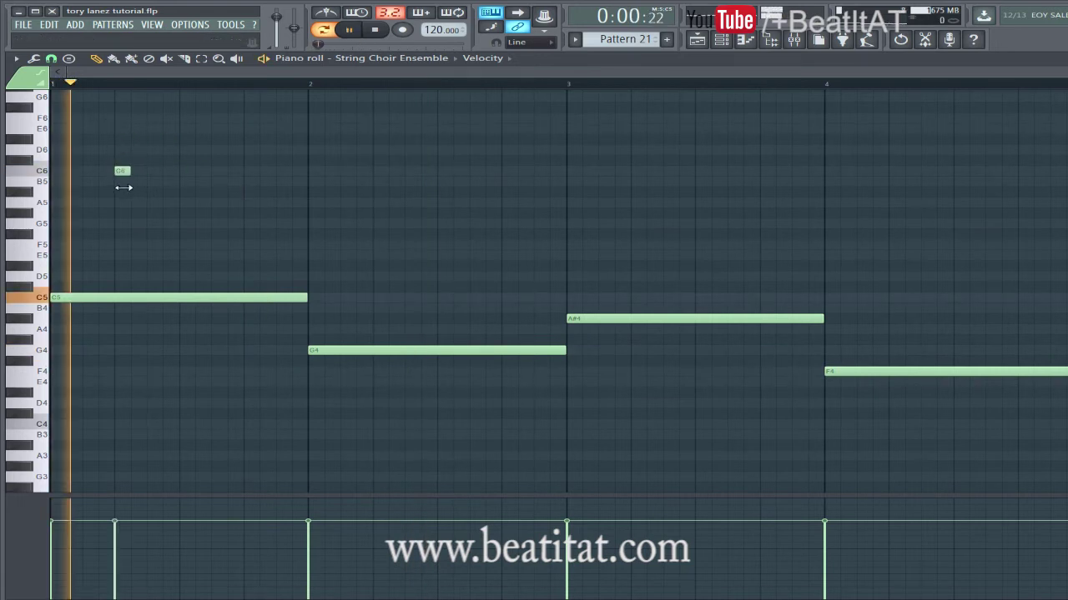
{"action": "left_click", "coordinate": [215, 171]}
{"action": "key", "text": "space"}
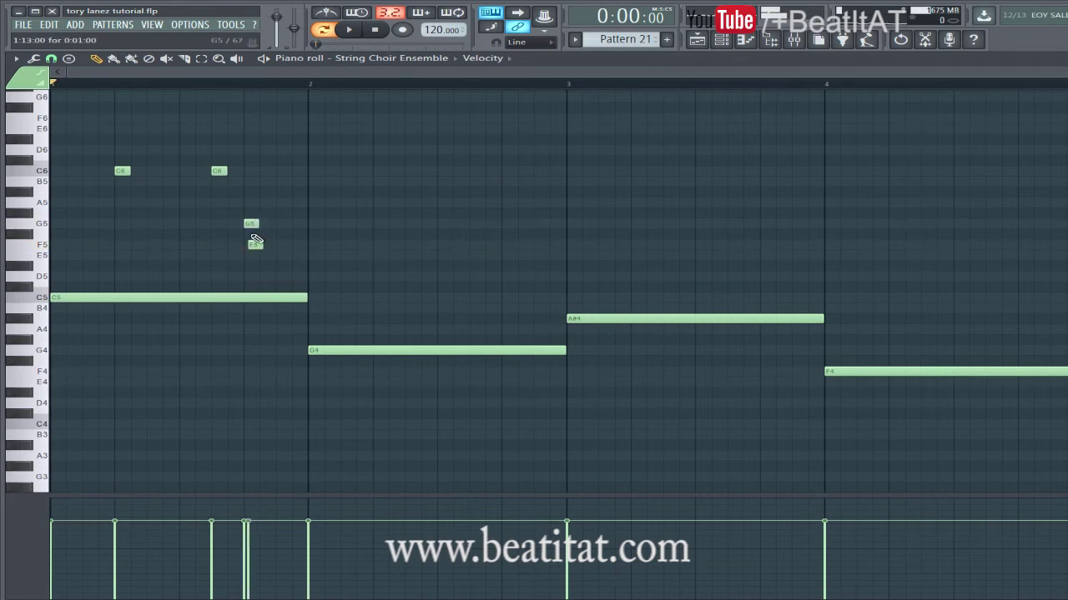
{"action": "key", "text": "space"}
Replace the short G5 and F5 notes with lower harmony notes, G4 under bar 1 and D4 under bar 2
{"action": "left_click_drag", "start_coordinate": [258, 223], "coordinate": [86, 423]}
{"action": "key", "text": "space"}
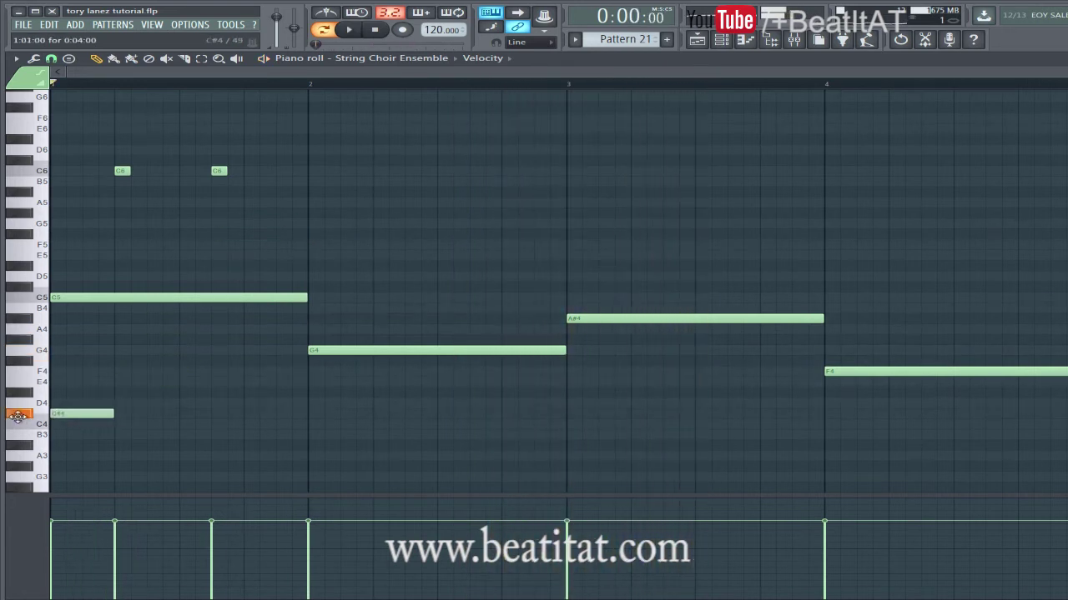
{"action": "left_click_drag", "start_coordinate": [4, 408], "coordinate": [17, 403]}
{"action": "key", "text": "space"}
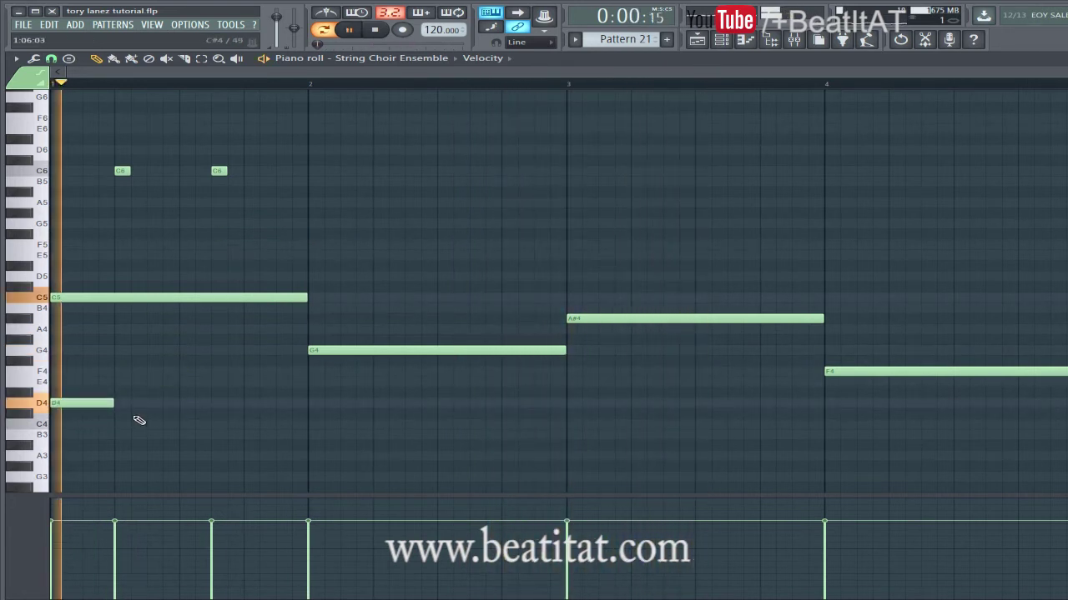
{"action": "key", "text": "space"}
{"action": "key", "text": "space"}
{"action": "left_click_drag", "start_coordinate": [114, 375], "coordinate": [288, 353]}
{"action": "key", "text": "space"}
{"action": "key", "text": "space"}
{"action": "left_click_drag", "start_coordinate": [325, 383], "coordinate": [340, 408]}
{"action": "key", "text": "space"}
{"action": "key", "text": "space"}
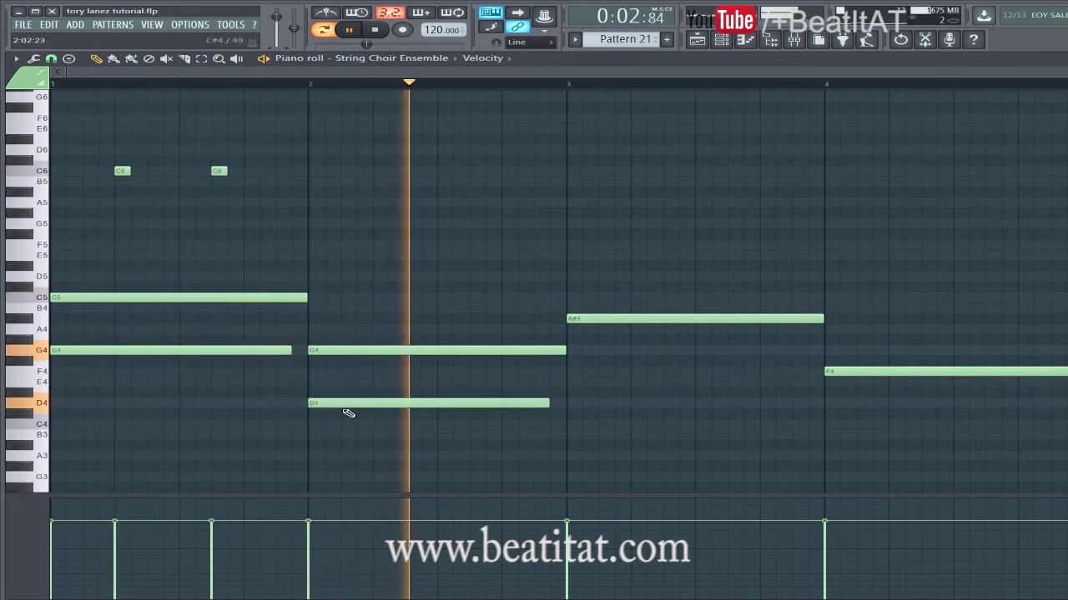
Add lower harmony notes F4 in bar 3 and C4 in bar 4, each lasting almost the full bar
{"action": "left_click_drag", "start_coordinate": [568, 382], "coordinate": [567, 371]}
{"action": "key", "text": "space"}
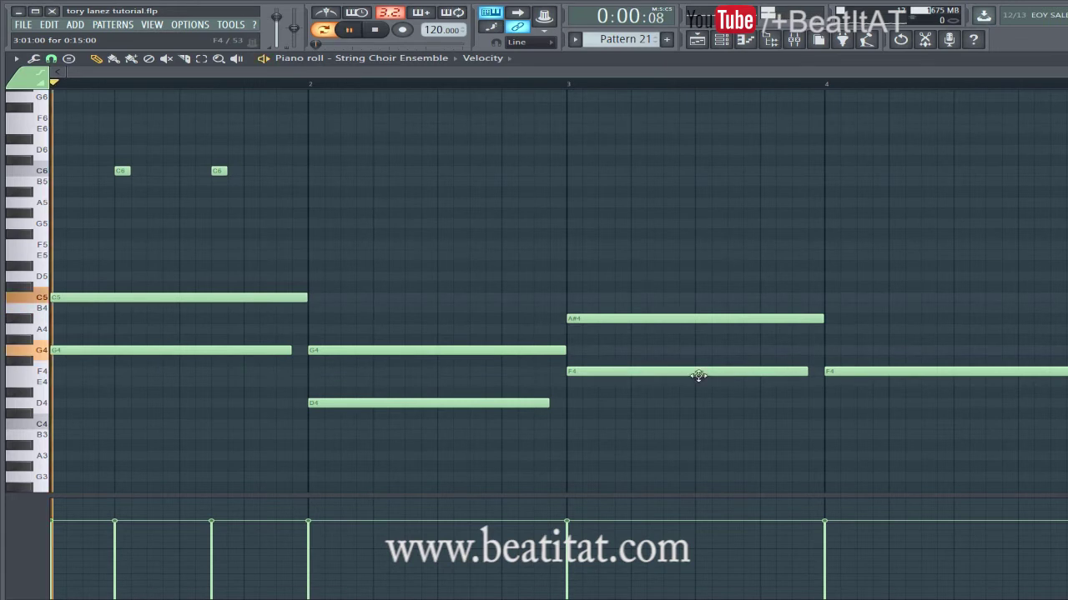
{"action": "left_click", "coordinate": [827, 425]}
{"action": "left_click", "coordinate": [815, 84]}
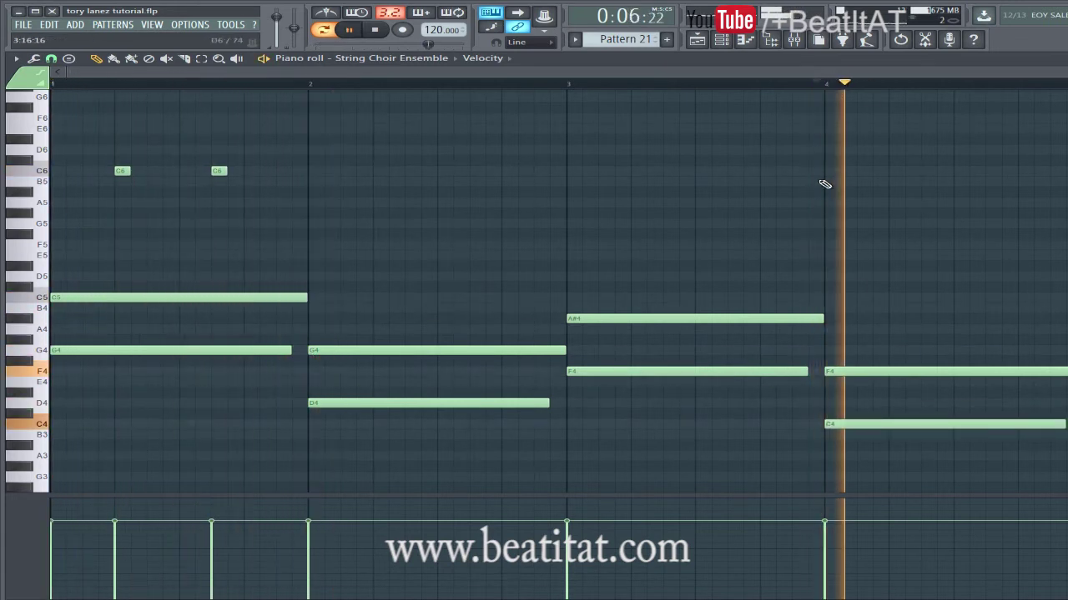
Play the end of Pattern 21 repeatedly to check the String Choir harmony around bar 4
{"action": "key", "text": "space"}
{"action": "key", "text": "space"}
{"action": "left_click", "coordinate": [830, 83]}
{"action": "key", "text": "space"}
{"action": "key", "text": "space"}
{"action": "key", "text": "space"}
{"action": "mouse_move", "coordinate": [907, 425]}
{"action": "left_mouse_down"}
{"action": "mouse_move", "coordinate": [908, 401]}
{"action": "mouse_move", "coordinate": [908, 435]}
{"action": "mouse_move", "coordinate": [906, 426]}
{"action": "left_mouse_up"}
{"action": "key", "text": "space"}
{"action": "key", "text": "space"}
{"action": "key", "text": "space"}
{"action": "key", "text": "space"}
{"action": "key", "text": "space"}
{"action": "key", "text": "space"}
{"action": "key", "text": "space"}
Audition the String Choir part in the song from bar 49 and clear all its notes from Pattern 21
{"action": "key", "text": "F7"}
{"action": "key", "text": "F6"}
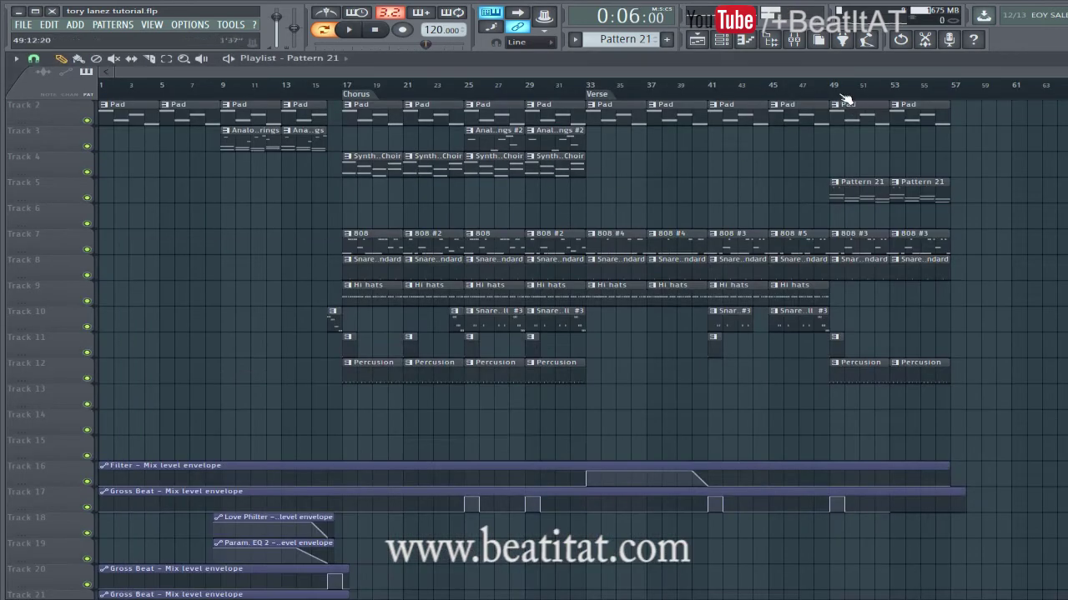
{"action": "left_click", "coordinate": [838, 90]}
{"action": "key", "text": "space"}
{"action": "key", "text": "F7"}
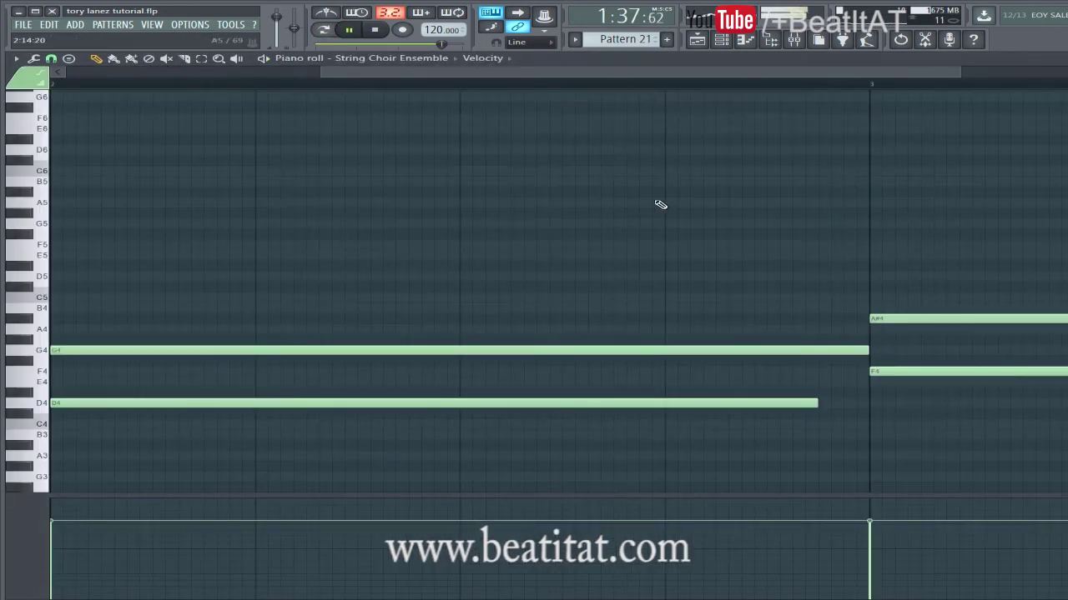
{"action": "key", "text": "F6"}
{"action": "key", "text": "F7"}
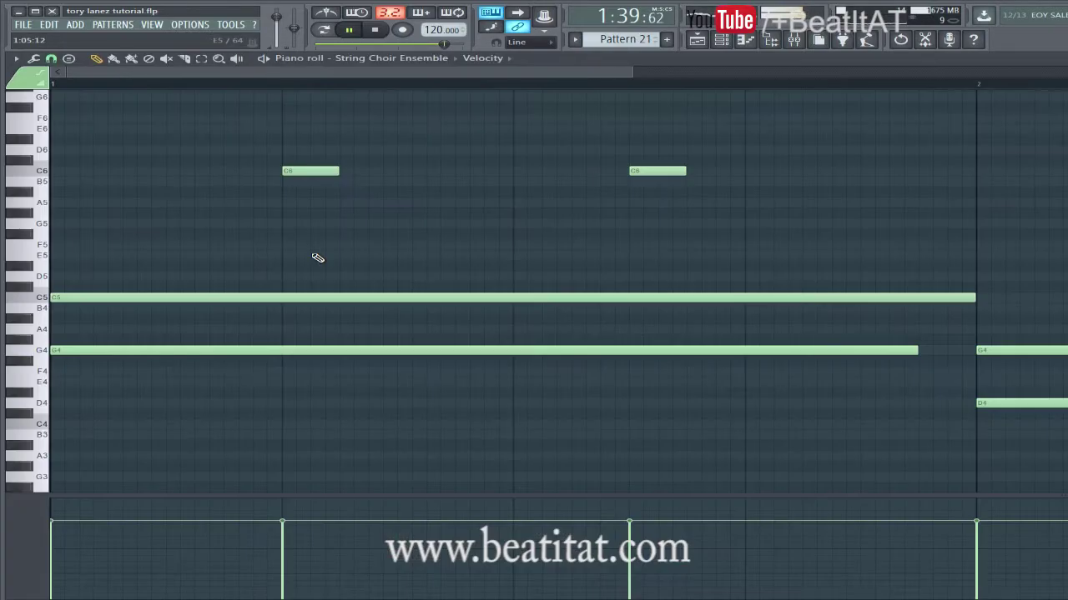
{"action": "key", "text": "F6"}
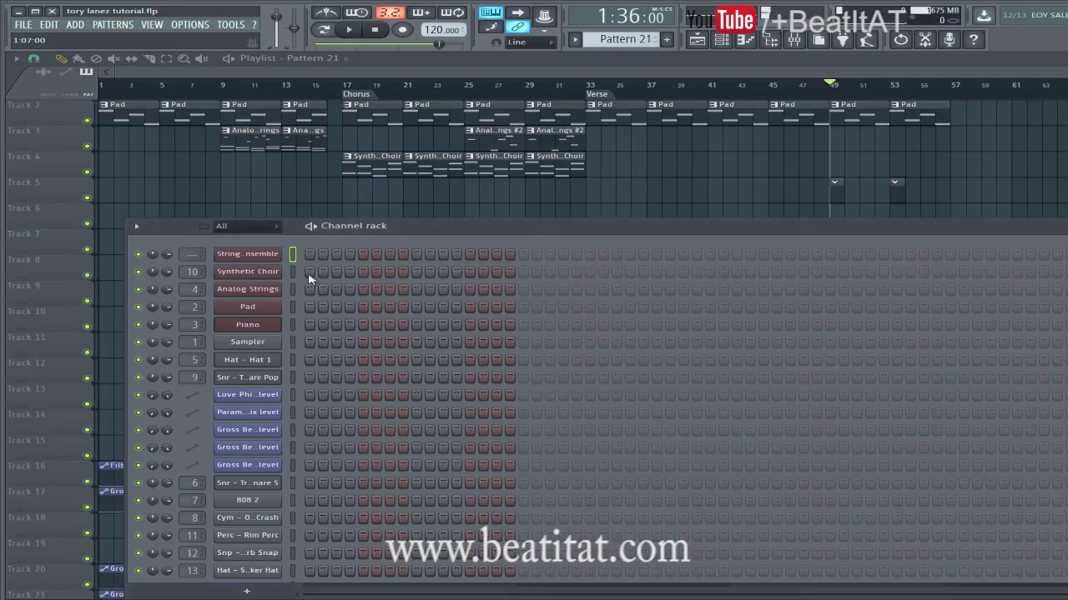
Browse the Classical presets in the String Choir Ensemble channel's Nexus while trying out notes
{"action": "left_click", "coordinate": [256, 258]}
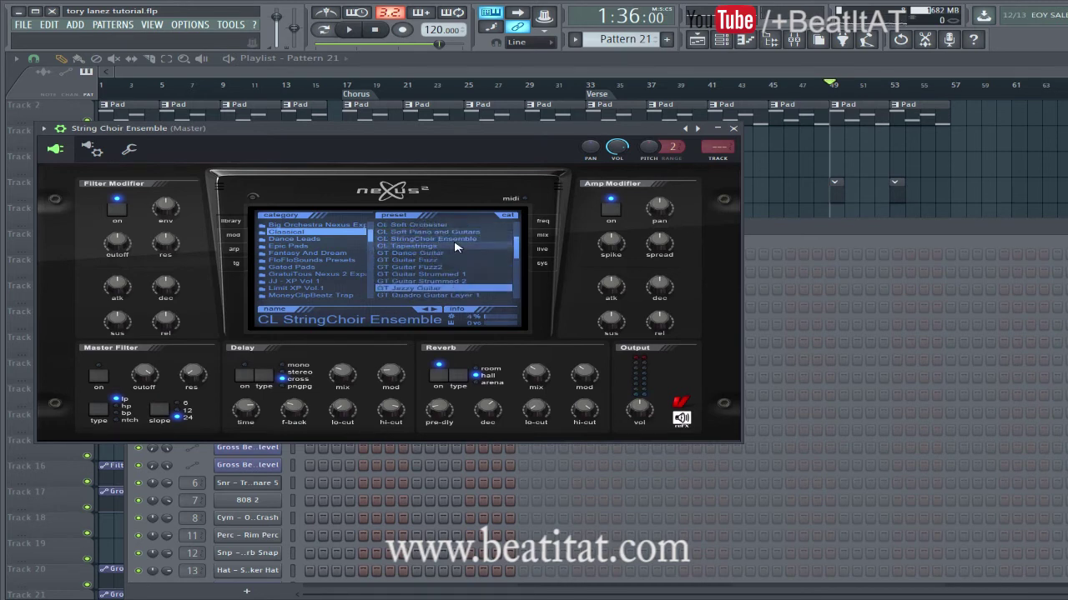
{"action": "scroll", "coordinate": [464, 241], "scroll_direction": "down", "scroll_amount": 3}
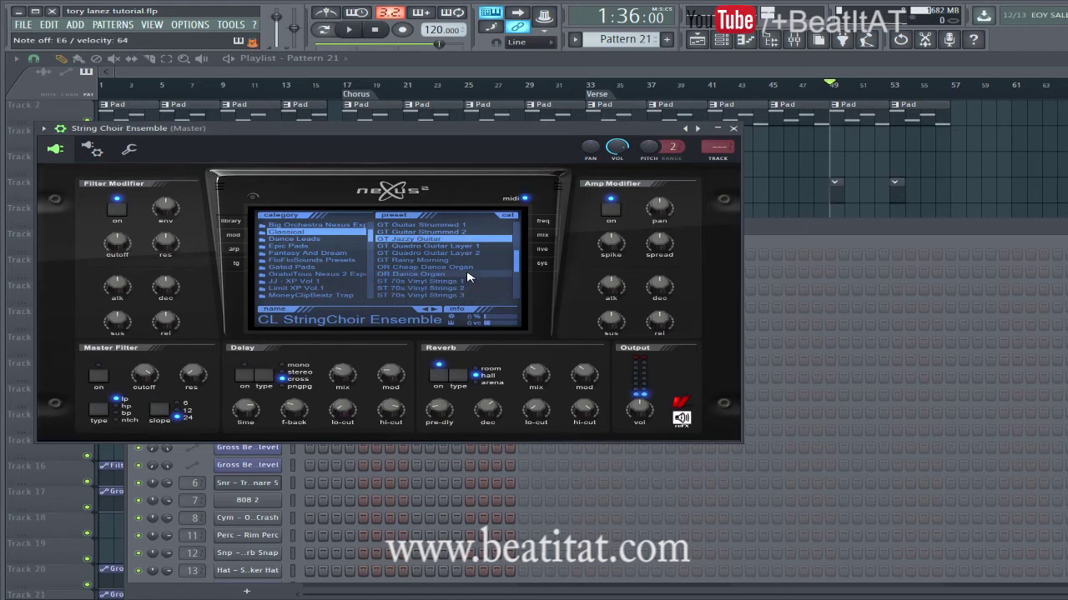
{"action": "left_click", "coordinate": [729, 129]}
Draw long String Choir Ensemble notes in Pattern 21, G#6 in bar 1 and F6 in bar 2, while the song plays
{"action": "right_click", "coordinate": [275, 259]}
{"action": "left_click", "coordinate": [333, 255]}
{"action": "key", "text": "space"}
{"action": "scroll", "coordinate": [578, 259], "scroll_direction": "down", "scroll_amount": 3}
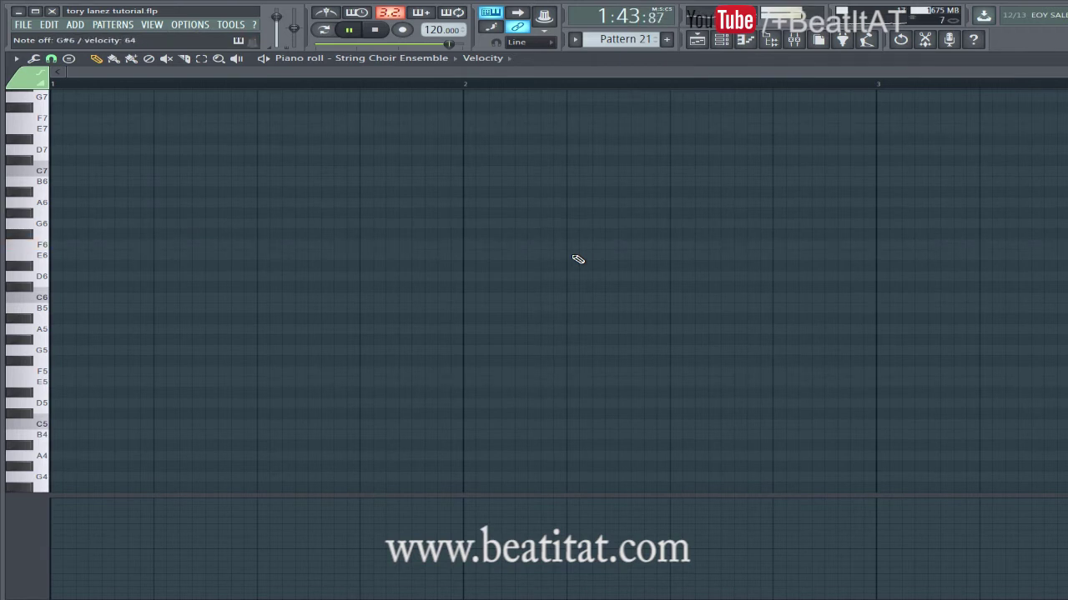
{"action": "left_click", "coordinate": [55, 213]}
{"action": "key", "text": "space"}
{"action": "key", "text": "space"}
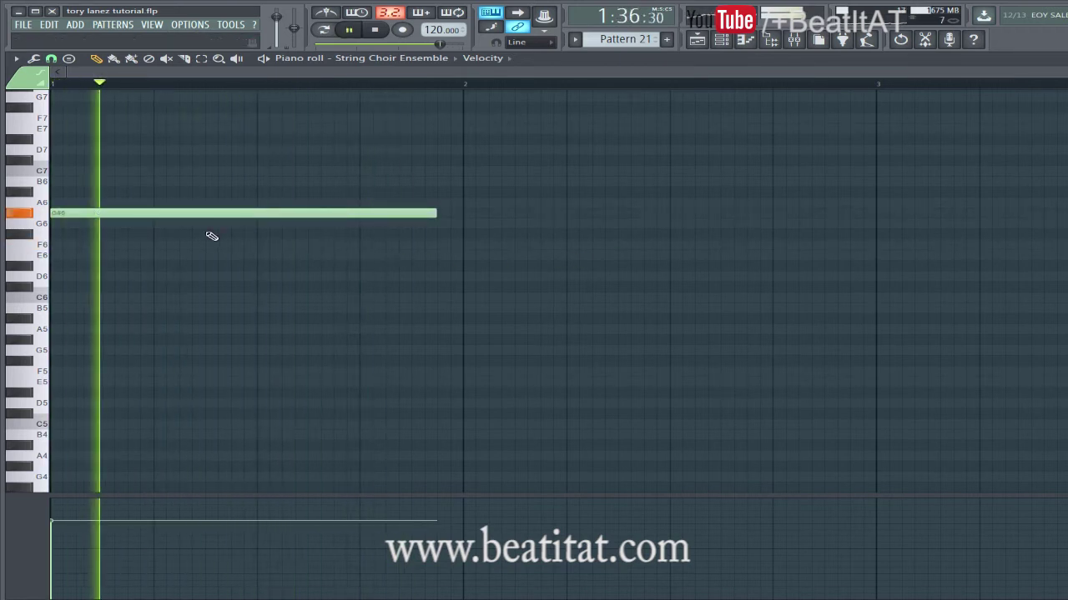
{"action": "left_click", "coordinate": [469, 244]}
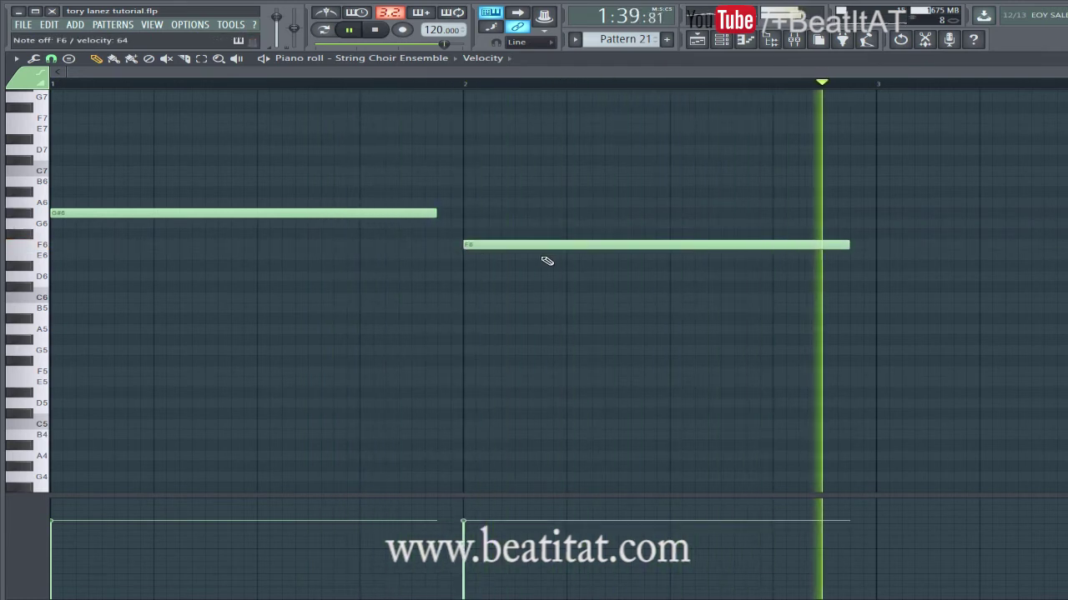
{"action": "key", "text": "space"}
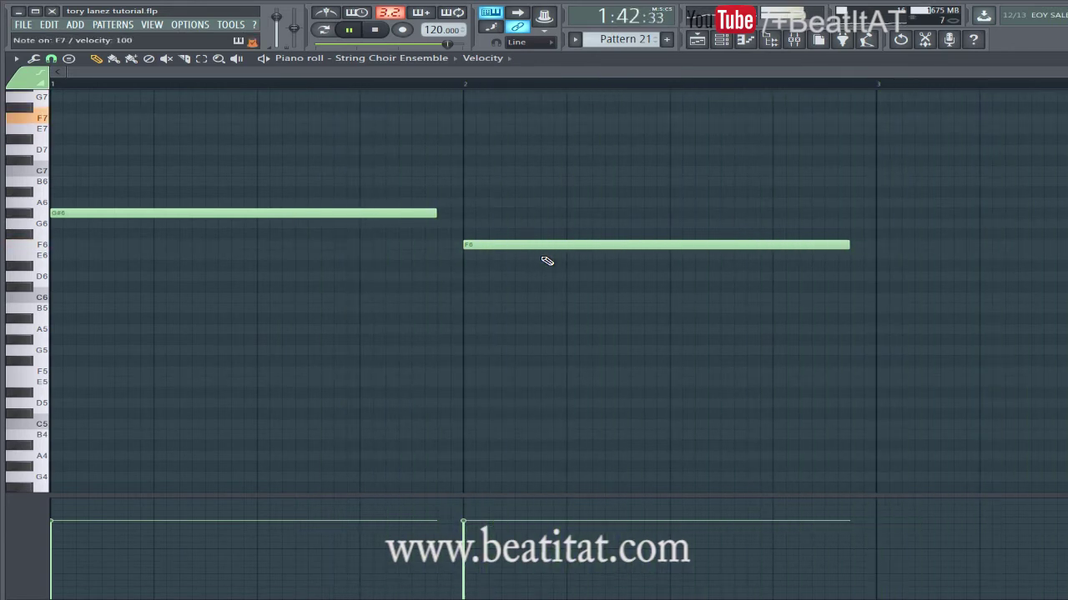
Add a long G7 note in bar 3 and a long E7 note in bar 4 of Pattern 21
{"action": "scroll", "coordinate": [583, 250], "scroll_direction": "up", "scroll_amount": 4}
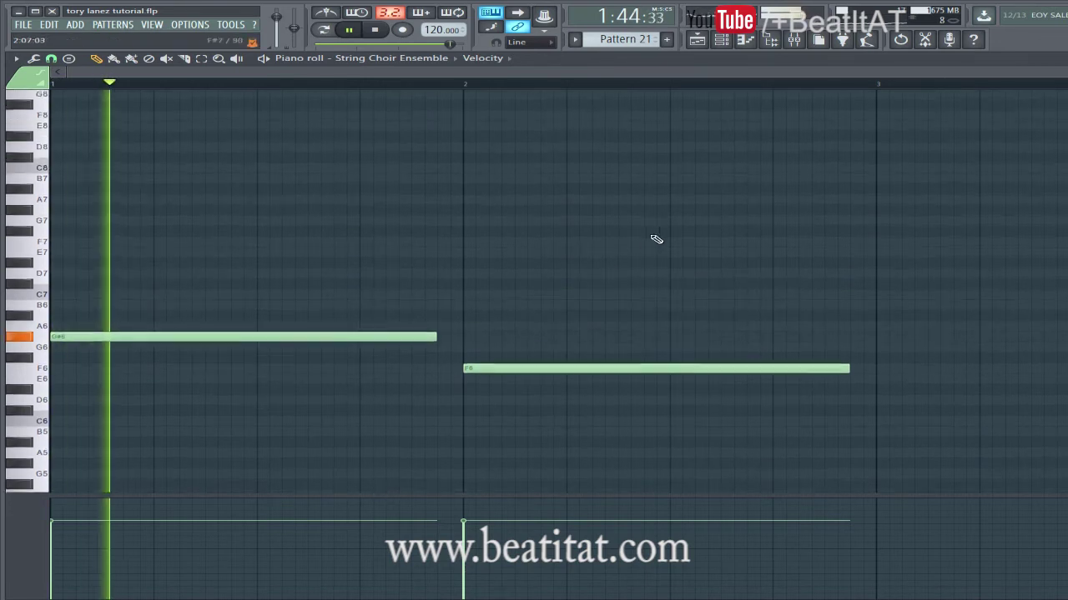
{"action": "left_click", "coordinate": [884, 203]}
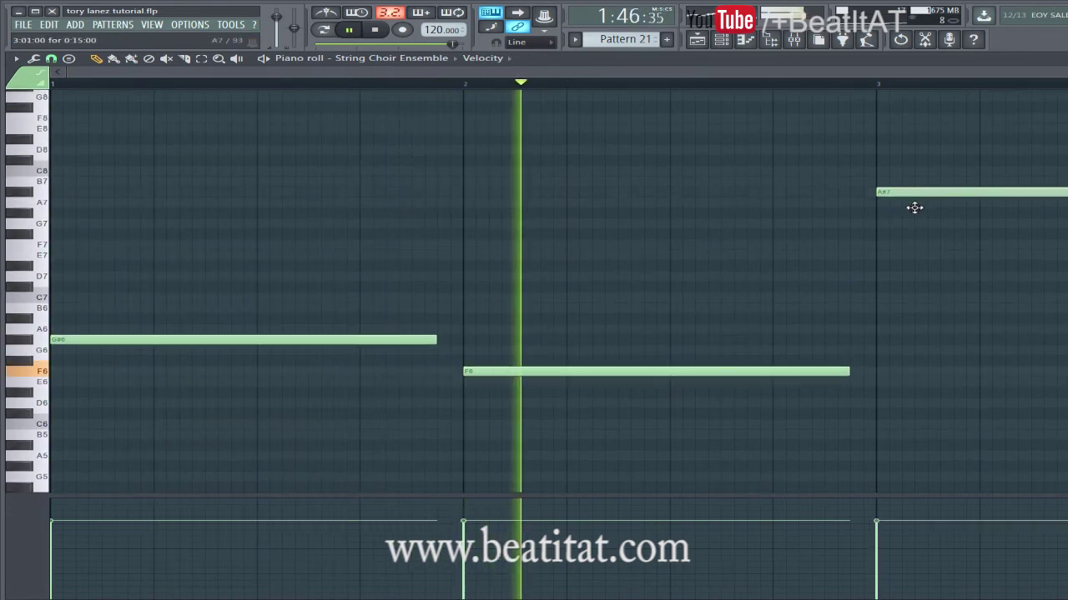
{"action": "left_click_drag", "start_coordinate": [917, 203], "coordinate": [912, 224]}
{"action": "scroll", "coordinate": [900, 251], "scroll_direction": "down", "scroll_amount": 2}
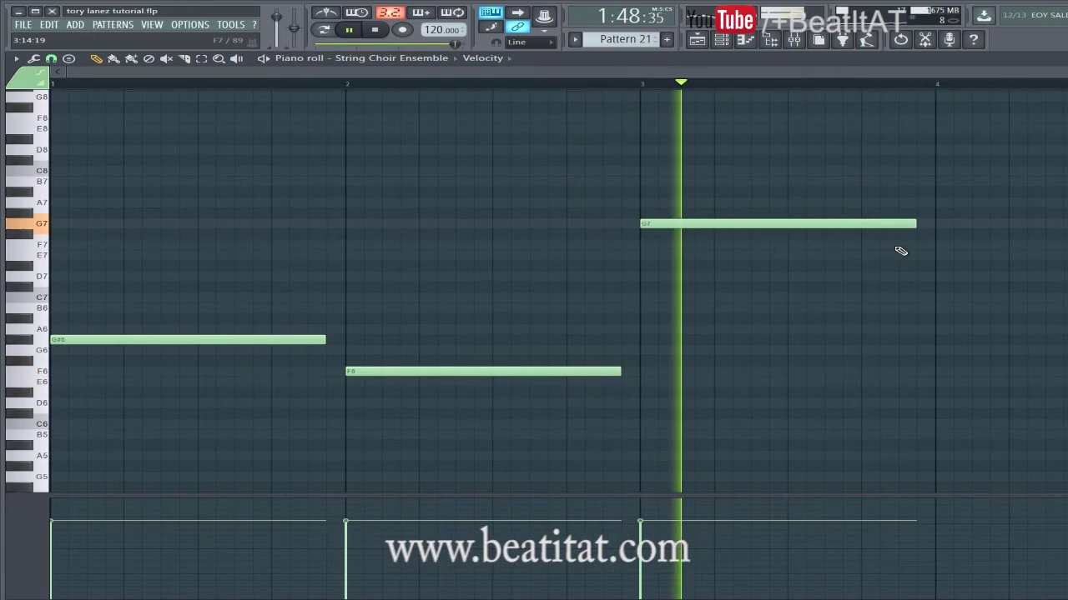
{"action": "left_click", "coordinate": [938, 254]}
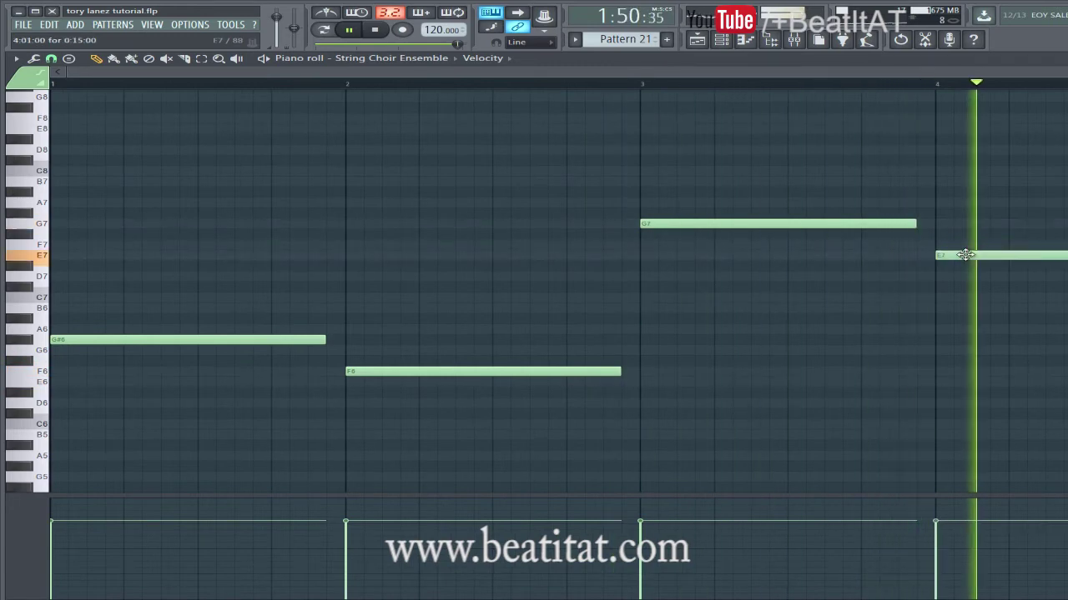
{"action": "key", "text": "F7"}
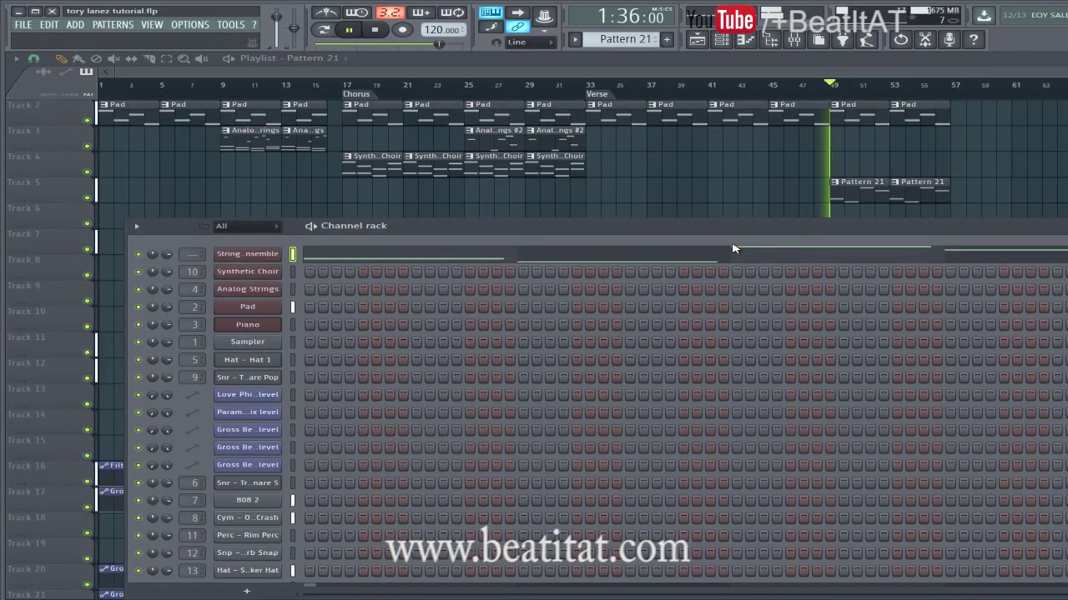
Load the Classical preset ST Dark Cellos in the String Choir Ensemble channel's Nexus
{"action": "left_click", "coordinate": [254, 251]}
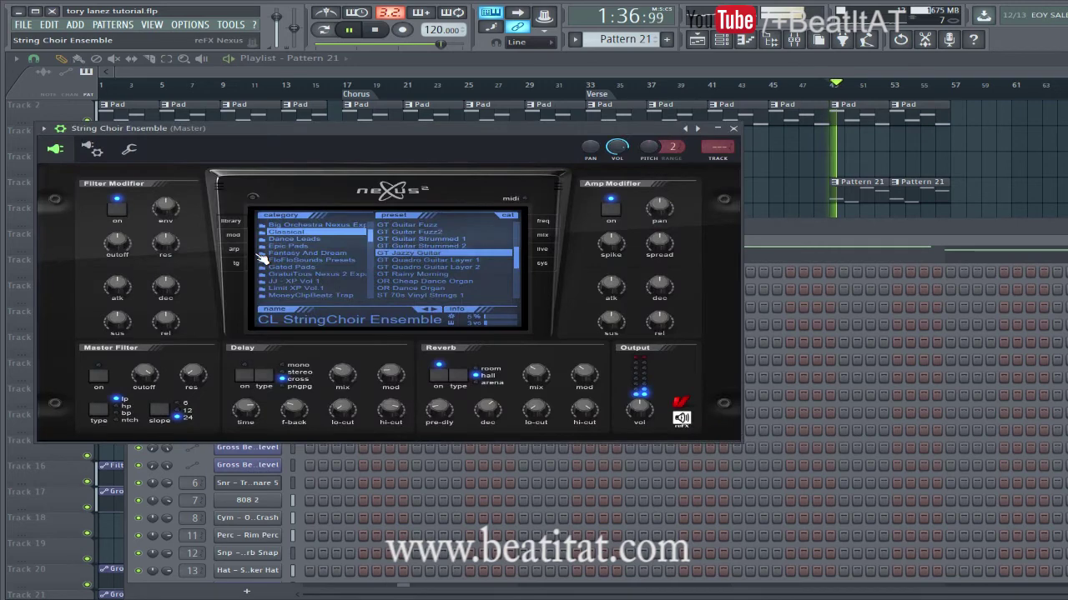
{"action": "scroll", "coordinate": [423, 240], "scroll_direction": "up", "scroll_amount": 3}
{"action": "scroll", "coordinate": [448, 253], "scroll_direction": "down", "scroll_amount": 10}
{"action": "left_click", "coordinate": [445, 261]}
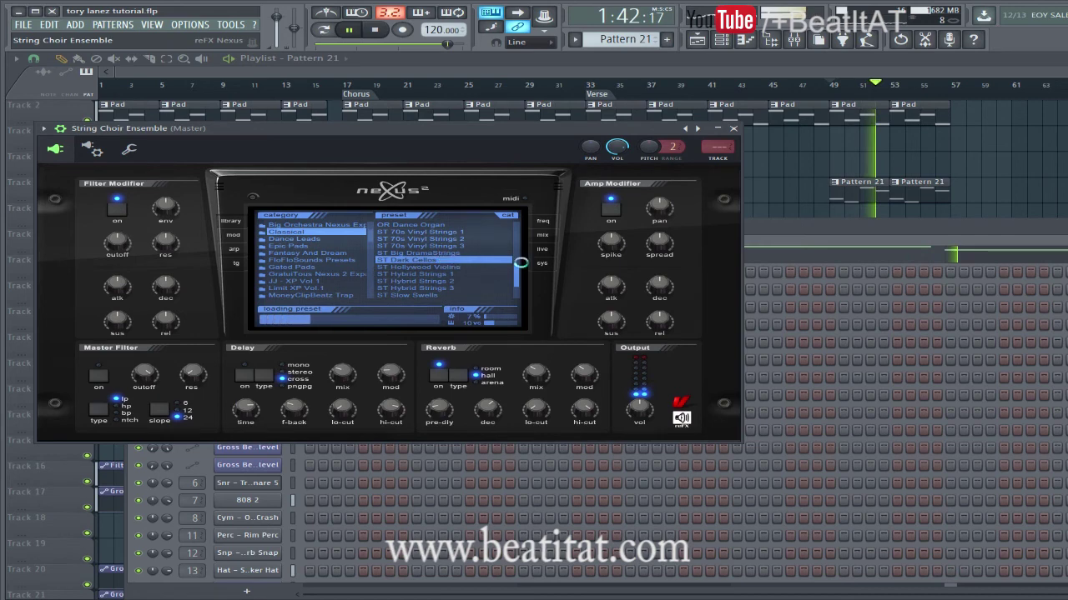
{"action": "left_click", "coordinate": [733, 129]}
Transpose the Pattern 21 melody down two octaves and audition it with the arrangement from bar 49
{"action": "left_click", "coordinate": [663, 253]}
{"action": "key", "text": "ctrl+Down"}
{"action": "key", "text": "ctrl+Down"}
{"action": "key", "text": "space"}
{"action": "key", "text": "space"}
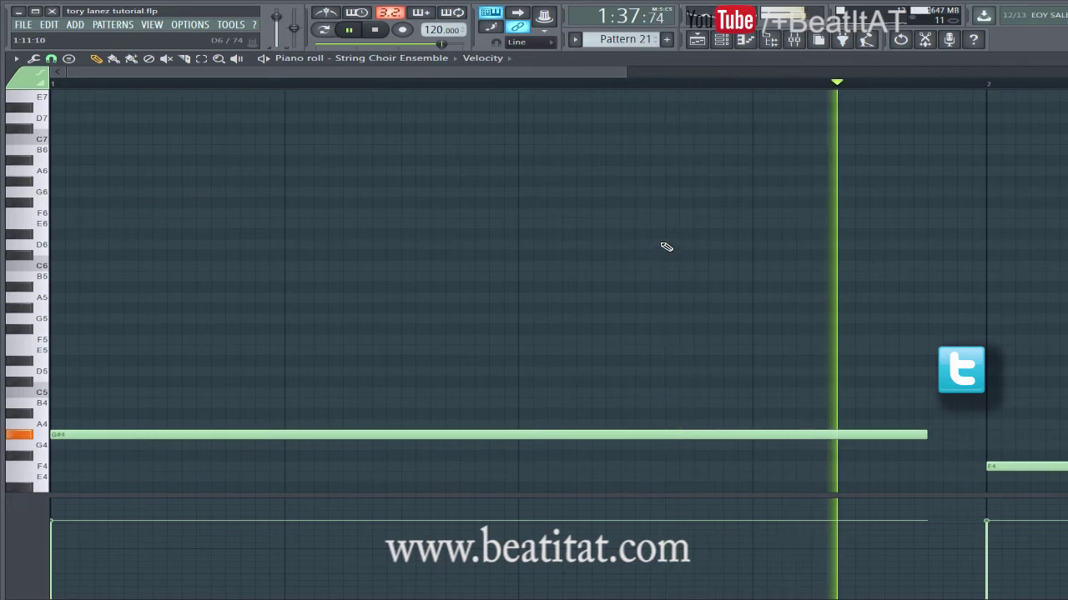
{"action": "key", "text": "F7"}
{"action": "key", "text": "F7"}
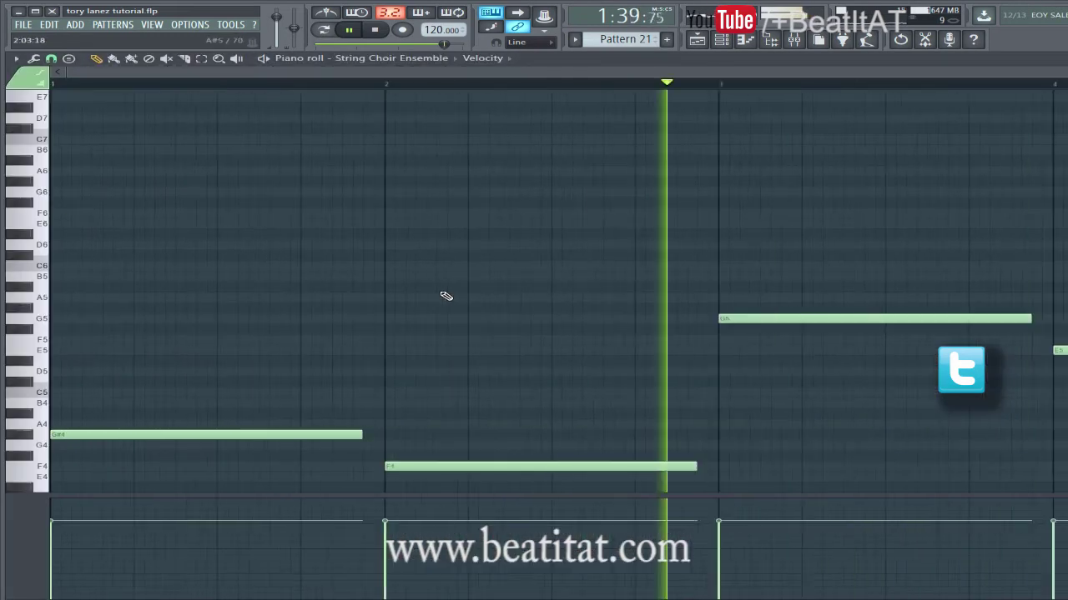
{"action": "key", "text": "F7"}
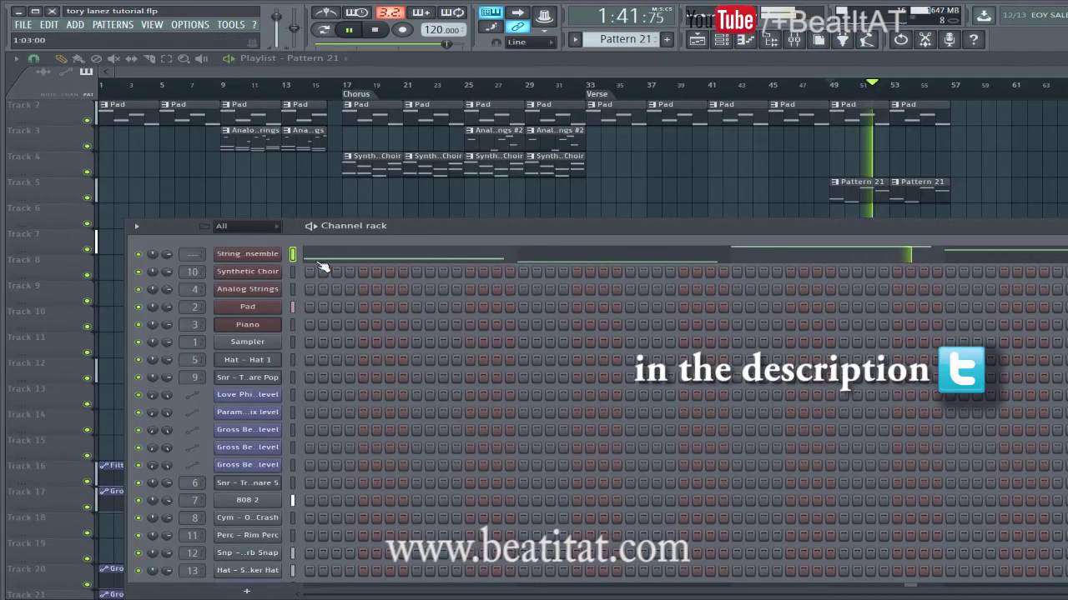
Route the String Choir Ensemble channel to mixer track 14 and lower that track's level while the song plays
{"action": "left_click", "coordinate": [267, 256]}
{"action": "left_click", "coordinate": [728, 162]}
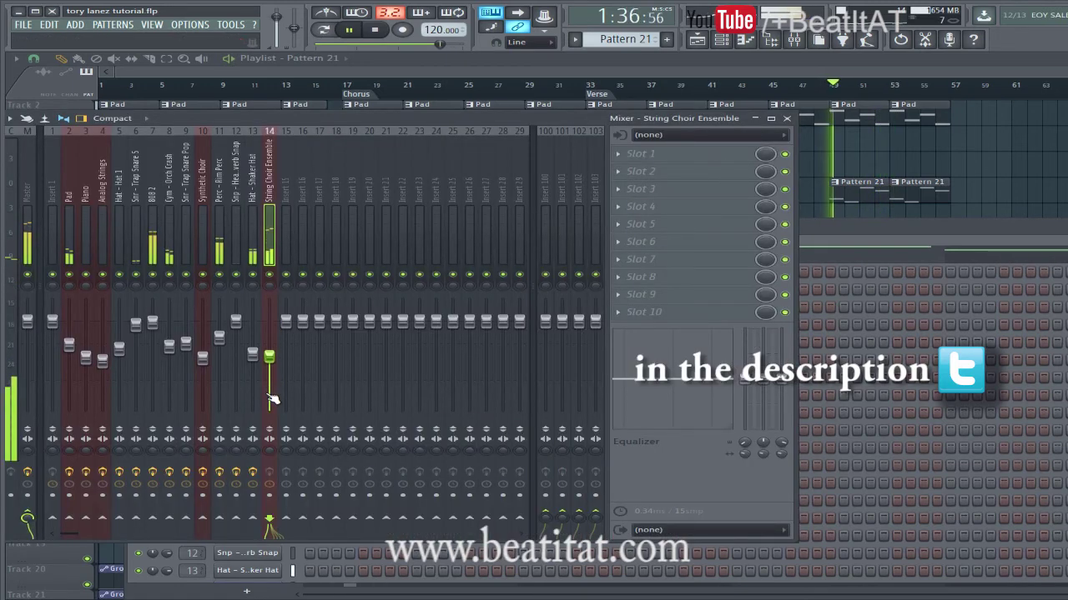
{"action": "left_click", "coordinate": [622, 157]}
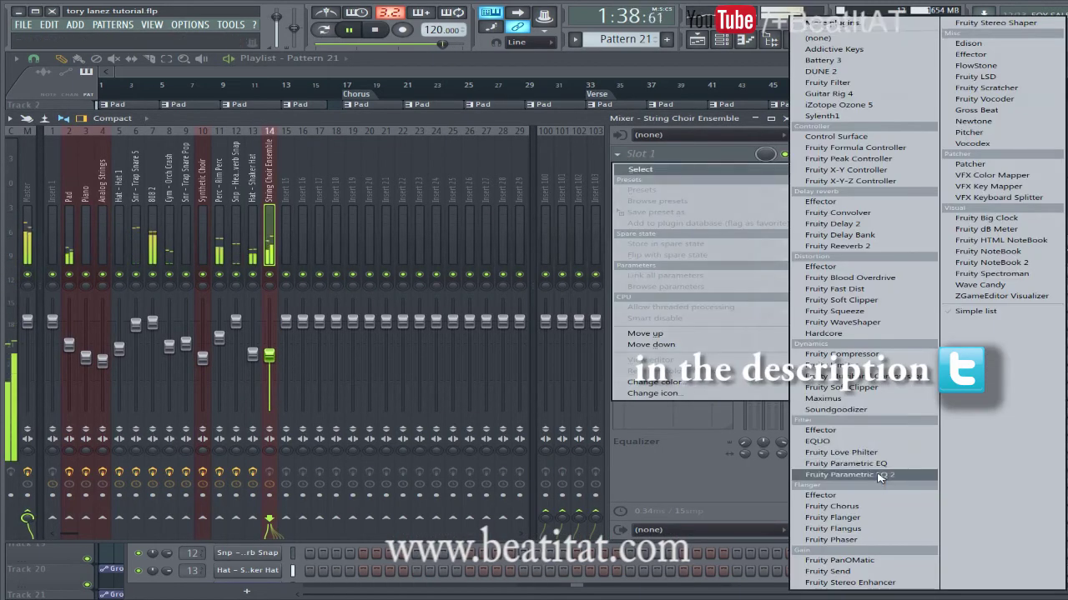
{"action": "key", "text": "Escape"}
{"action": "left_click", "coordinate": [879, 225]}
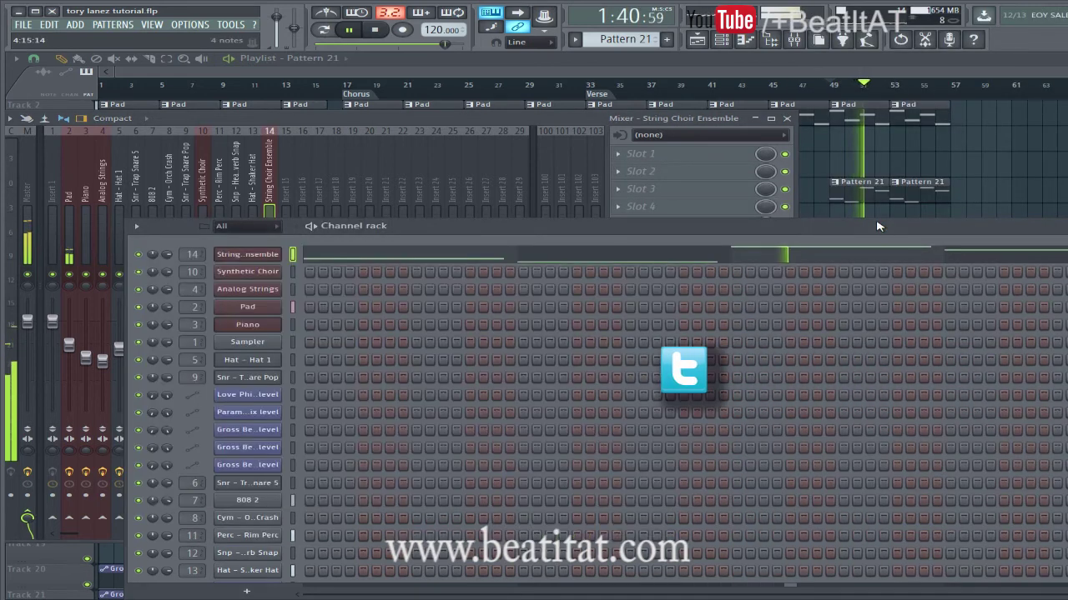
Extend the G#4 note of the Pattern 21 melody to fill bar 1
{"action": "key", "text": "space"}
{"action": "left_click", "coordinate": [632, 252]}
{"action": "scroll", "coordinate": [589, 268], "scroll_direction": "down", "scroll_amount": 3}
{"action": "key", "text": "space"}
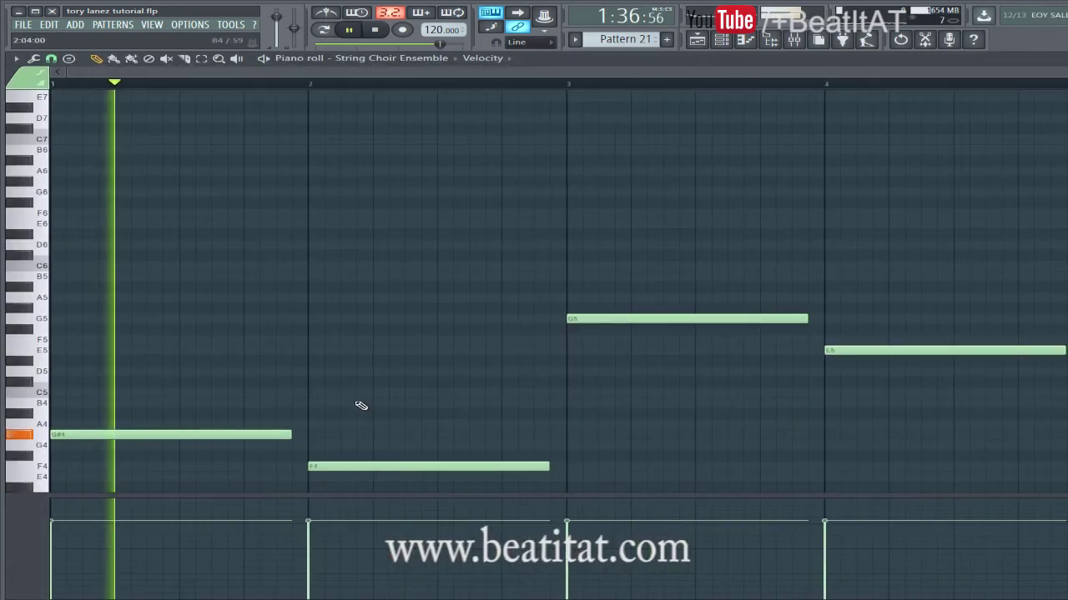
{"action": "key", "text": "space"}
{"action": "mouse_move", "coordinate": [350, 466]}
{"action": "left_mouse_down"}
{"action": "mouse_move", "coordinate": [350, 455]}
{"action": "mouse_move", "coordinate": [350, 469]}
{"action": "left_mouse_up"}
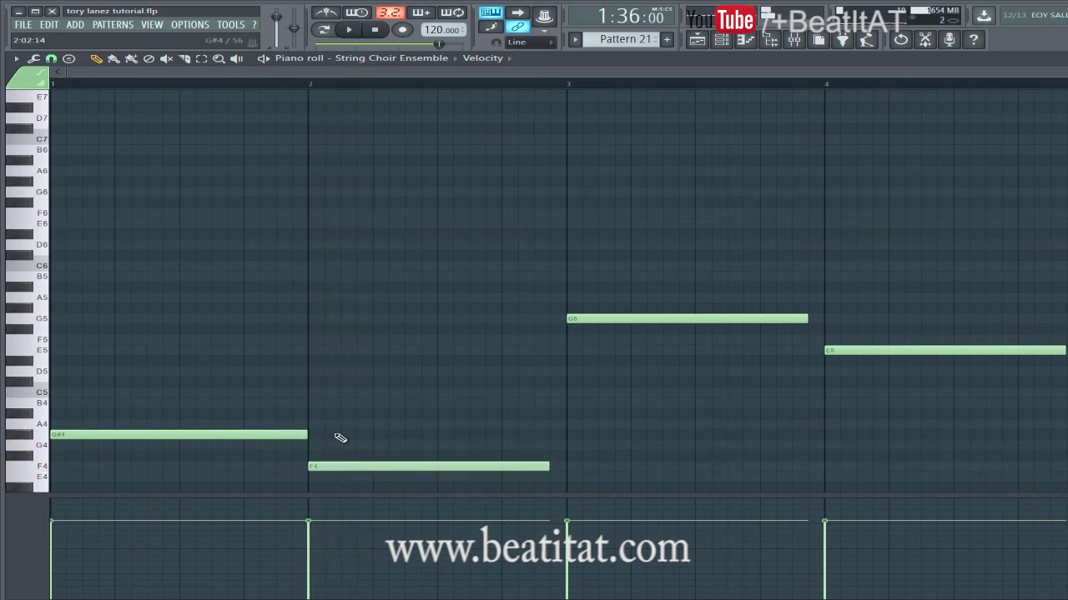
Lower the bar 3 and bar 4 notes to G4 and E4, and extend the remaining notes so each fills its bar
{"action": "key", "text": "space"}
{"action": "left_click_drag", "start_coordinate": [579, 322], "coordinate": [566, 467]}
{"action": "key", "text": "space"}
{"action": "key", "text": "space"}
{"action": "left_click_drag", "start_coordinate": [824, 403], "coordinate": [881, 477]}
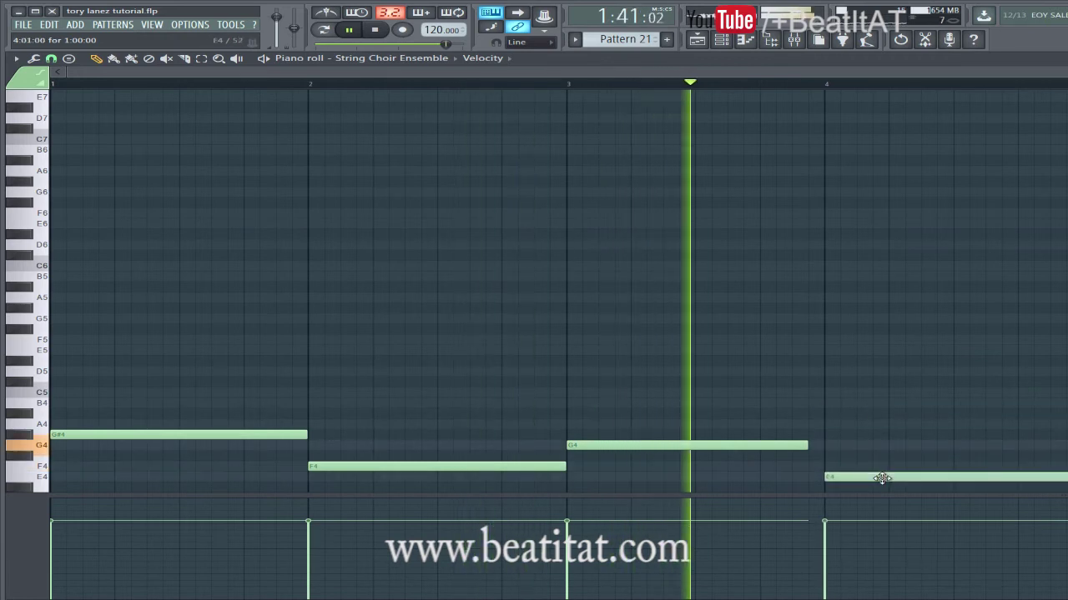
{"action": "left_click_drag", "start_coordinate": [810, 449], "coordinate": [823, 447]}
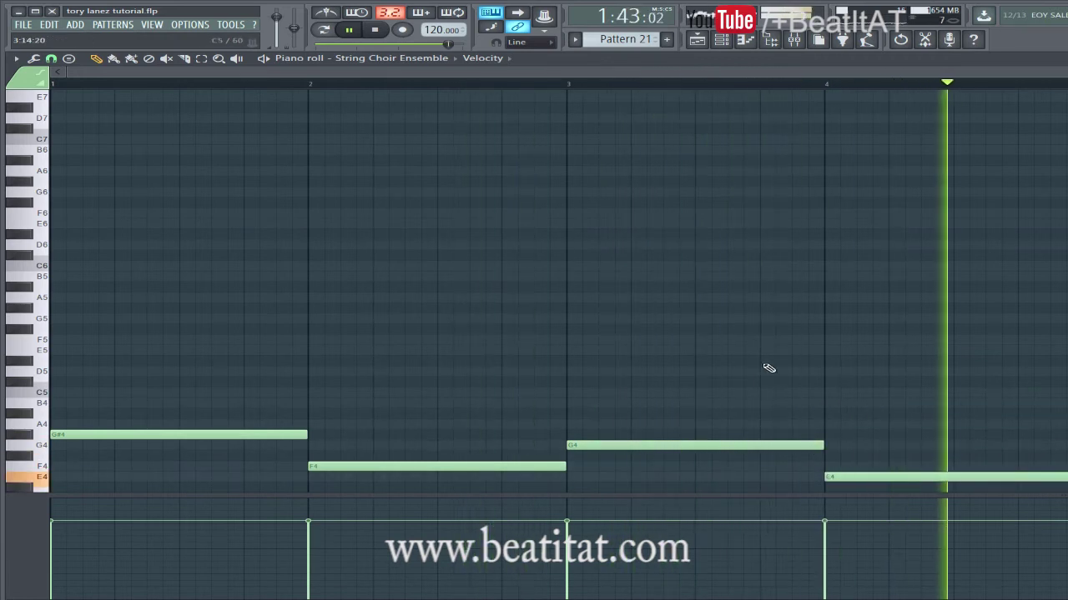
{"action": "scroll", "coordinate": [775, 380], "scroll_direction": "down", "scroll_amount": 4}
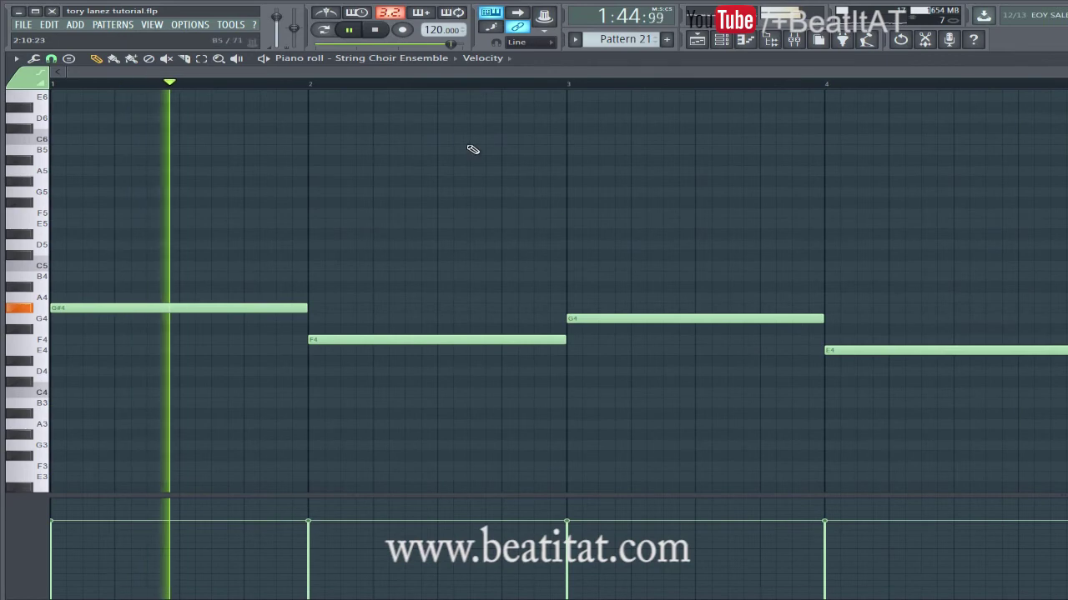
{"action": "scroll", "coordinate": [518, 188], "scroll_direction": "up", "scroll_amount": 4}
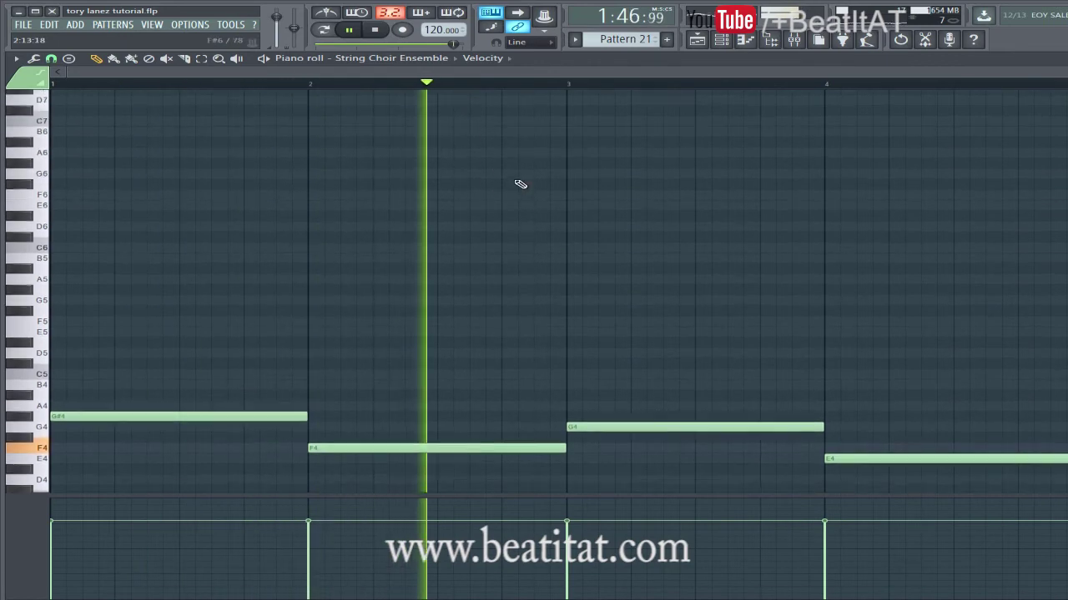
{"action": "key", "text": "F7"}
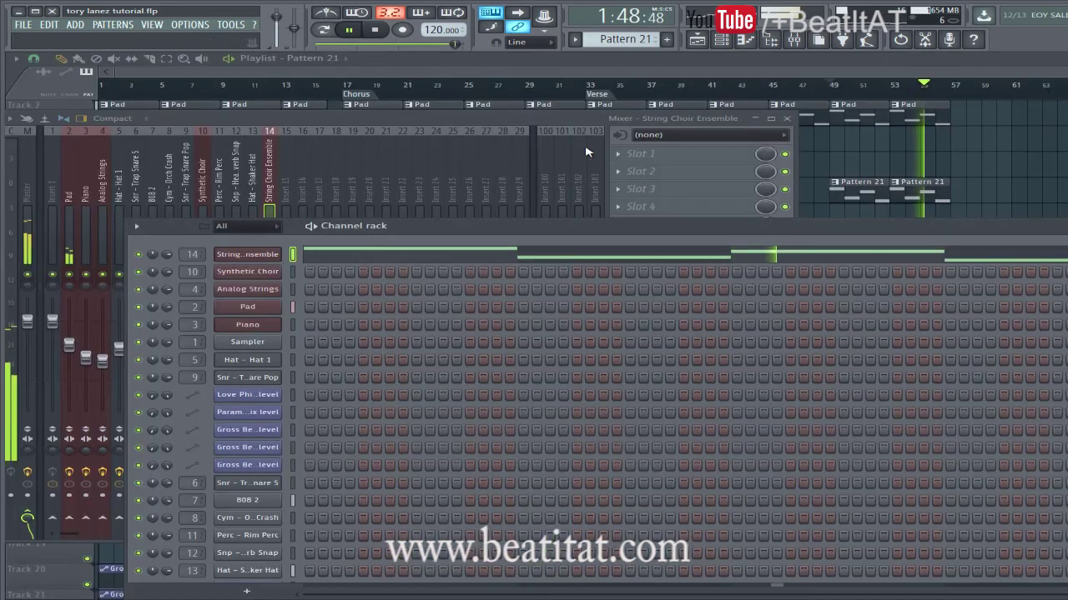
Rename Pattern 21 and the String Choir Ensemble channel as Cello
{"action": "left_click", "coordinate": [787, 120]}
{"action": "left_click", "coordinate": [734, 129]}
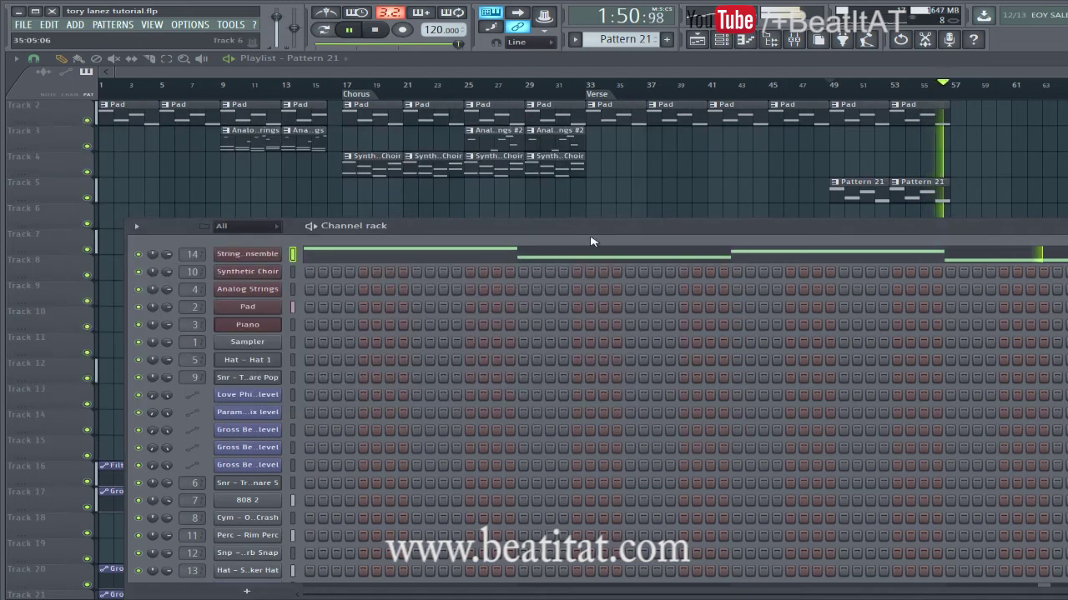
{"action": "key", "text": "F2"}
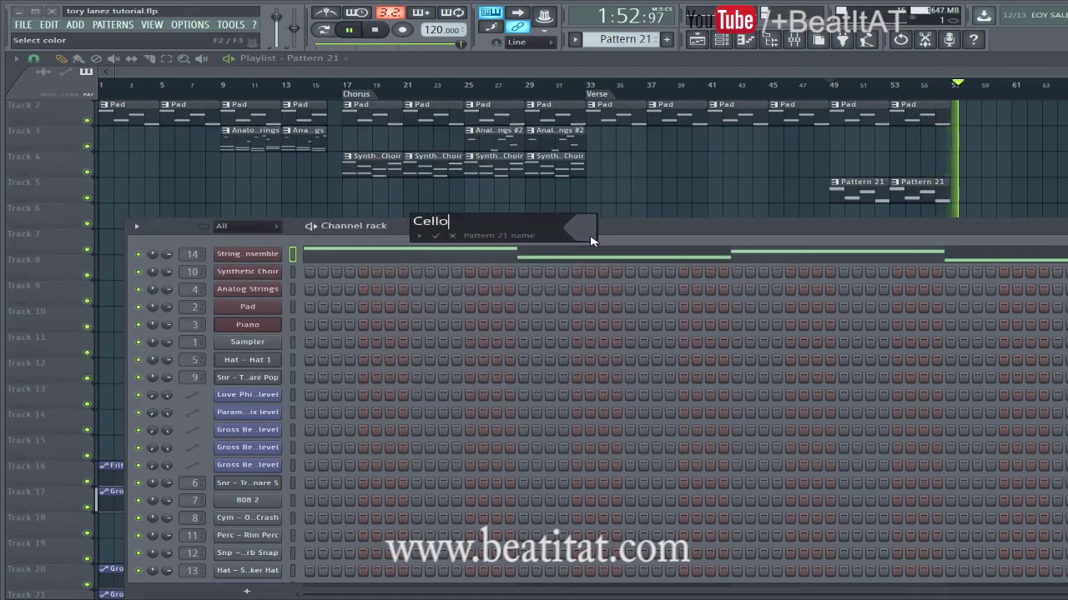
{"action": "key", "text": "Return"}
{"action": "right_click", "coordinate": [250, 254]}
{"action": "left_click", "coordinate": [333, 265]}
{"action": "type", "text": "Cello"}
{"action": "key", "text": "Return"}
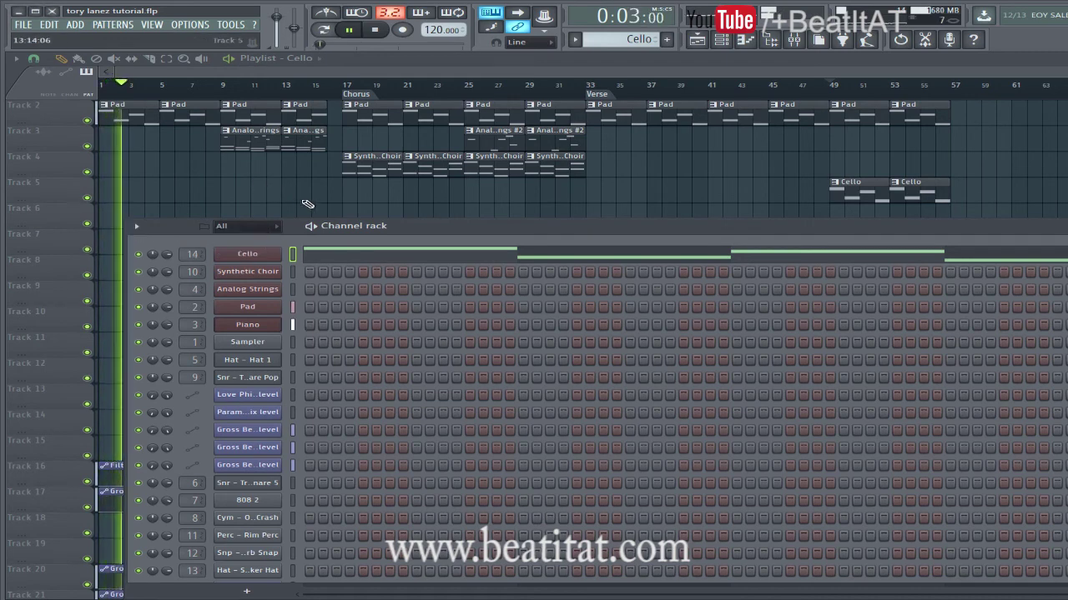
Play the song from bar 45 and lower the String Choir Ensemble mixer track's volume slightly
{"action": "key", "text": "F6"}
{"action": "scroll", "coordinate": [559, 173], "scroll_direction": "up", "scroll_amount": 1}
{"action": "scroll", "coordinate": [559, 173], "scroll_direction": "up", "scroll_amount": 1}
{"action": "key", "text": "space"}
{"action": "key", "text": "space"}
{"action": "left_click_drag", "start_coordinate": [829, 84], "coordinate": [769, 88]}
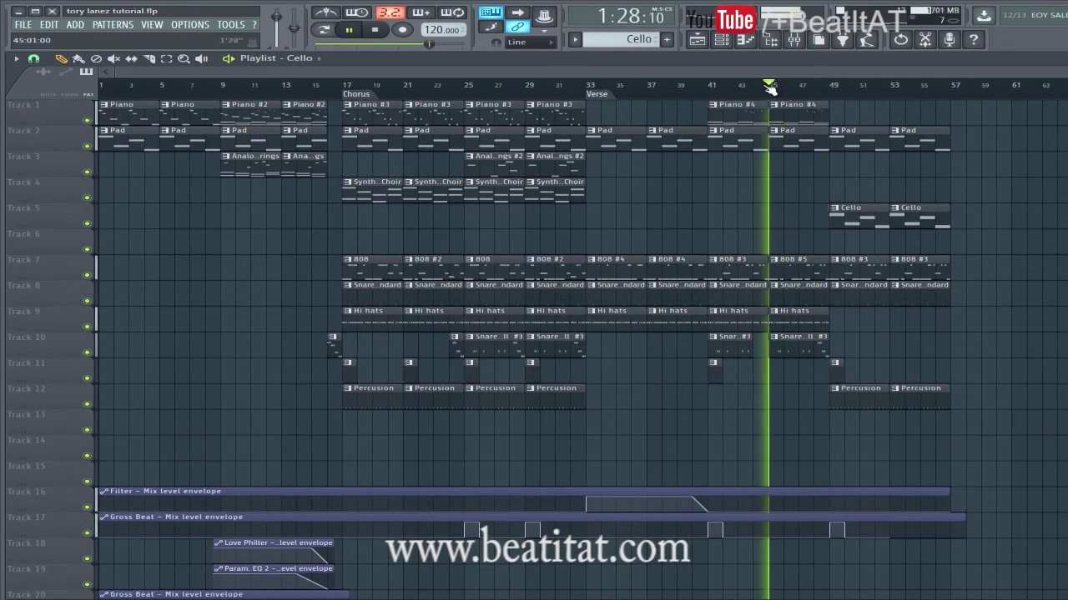
{"action": "double_click", "coordinate": [807, 123]}
{"action": "key", "text": "F6"}
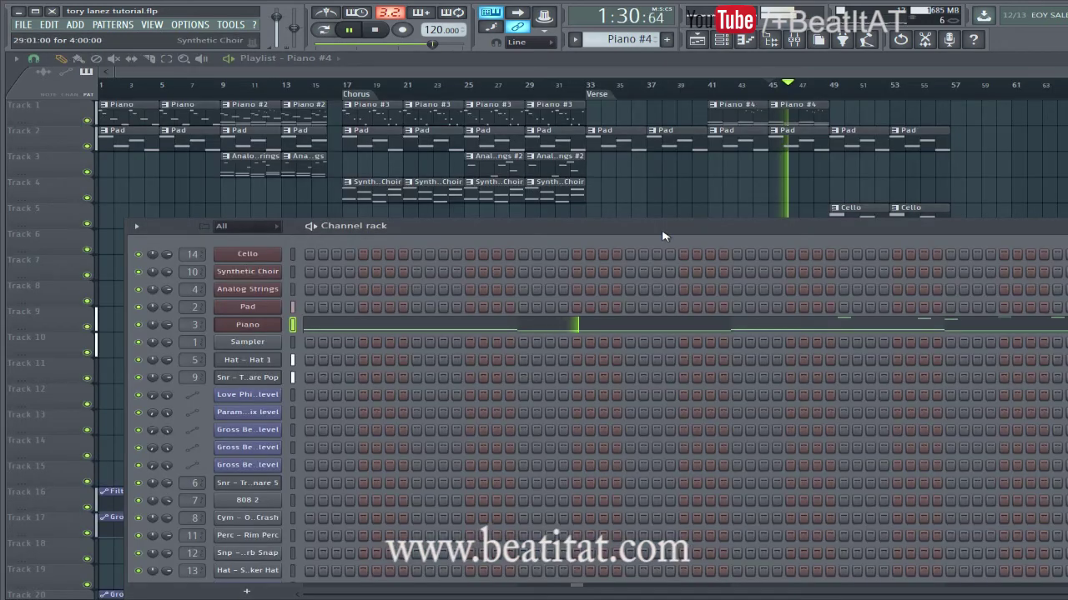
{"action": "key", "text": "F6"}
{"action": "key", "text": "F9"}
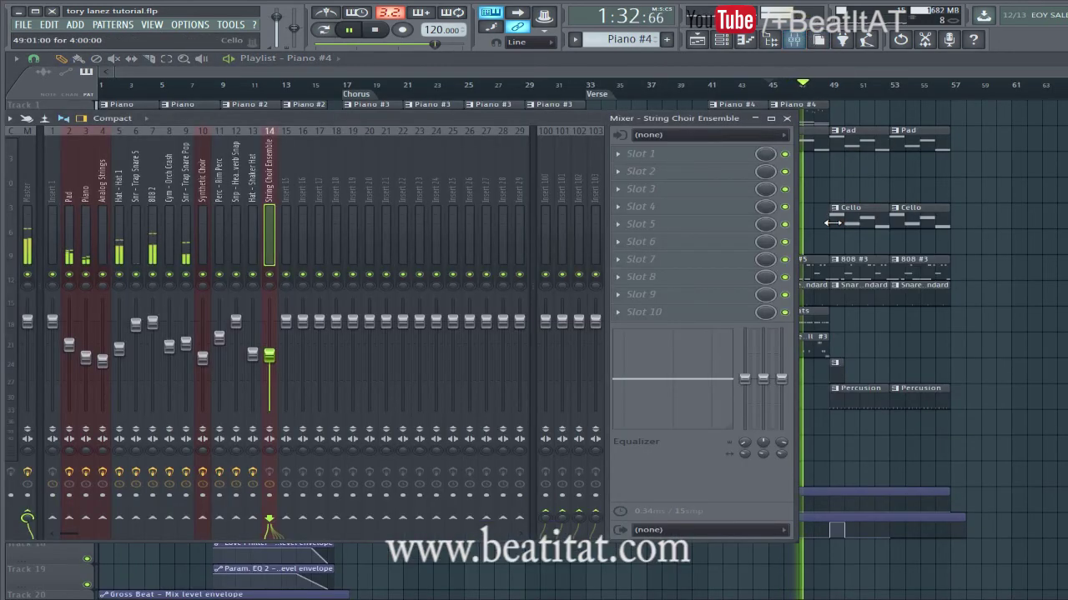
{"action": "left_click_drag", "start_coordinate": [271, 356], "coordinate": [271, 361]}
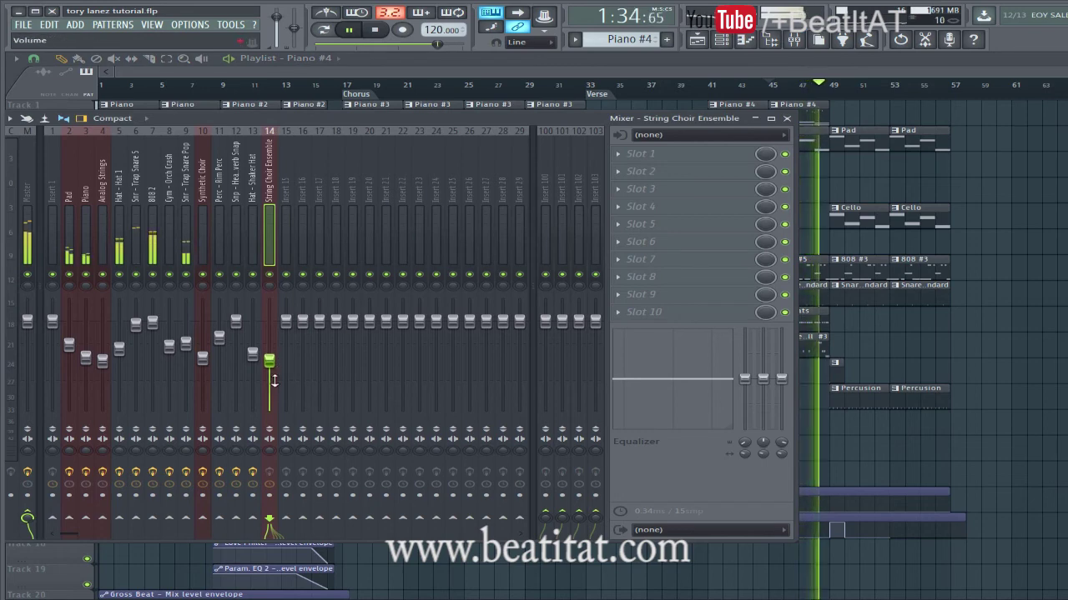
Add Fruity Parametric EQ 2 to the String Choir Ensemble track, cutting the lows and setting the high shelf to -18 dB at 906 Hz
{"action": "left_click", "coordinate": [671, 155]}
{"action": "left_click", "coordinate": [873, 475]}
{"action": "left_click_drag", "start_coordinate": [472, 302], "coordinate": [371, 497]}
{"action": "left_click_drag", "start_coordinate": [221, 300], "coordinate": [173, 314]}
{"action": "left_click_drag", "start_coordinate": [297, 300], "coordinate": [330, 302]}
{"action": "left_click_drag", "start_coordinate": [370, 341], "coordinate": [349, 351]}
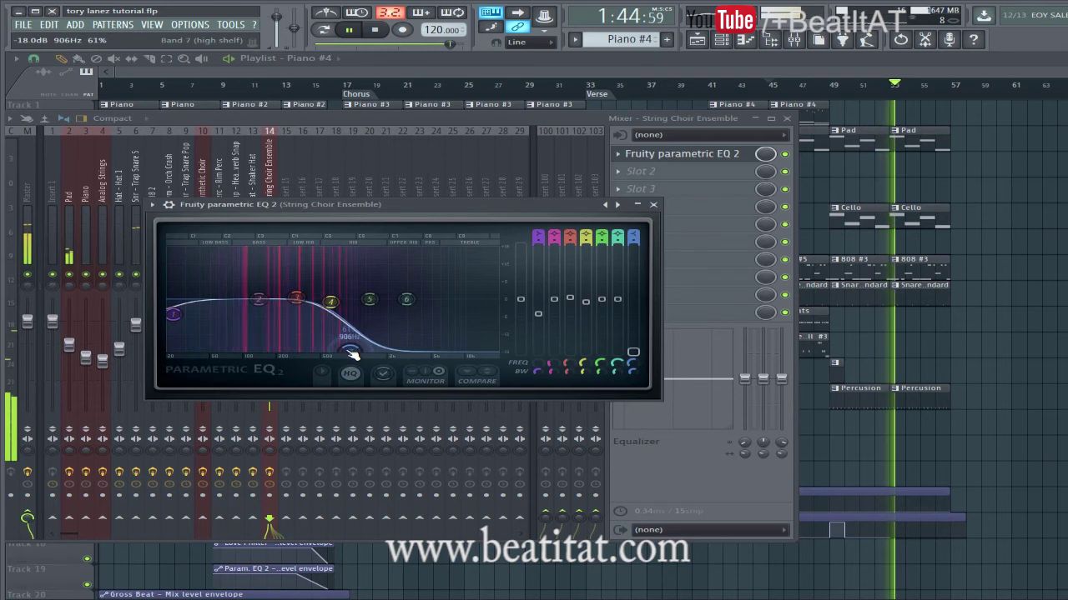
{"action": "left_click_drag", "start_coordinate": [302, 303], "coordinate": [293, 308]}
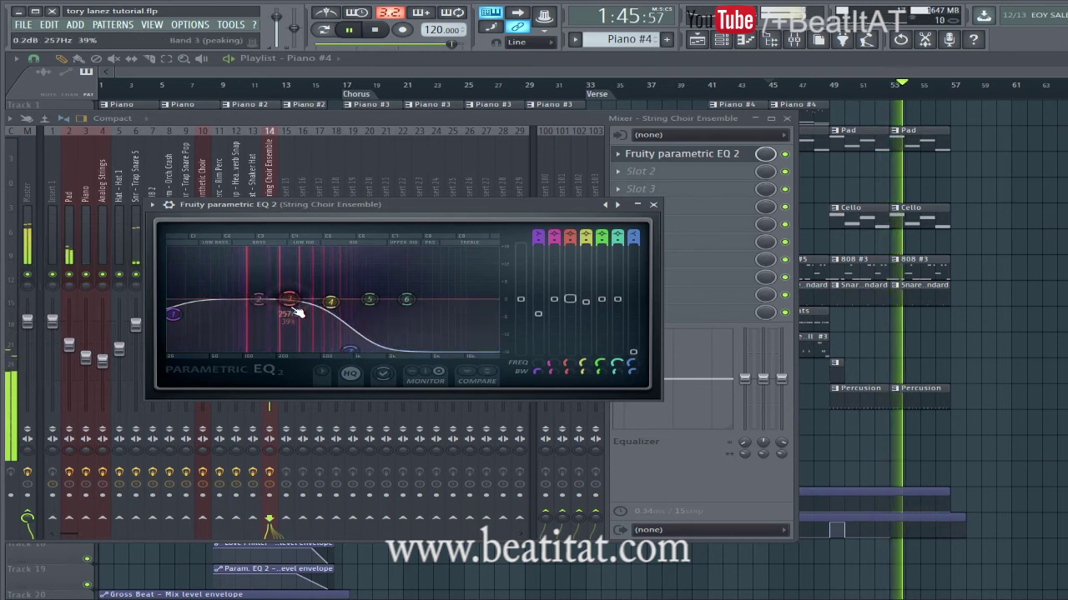
{"action": "left_click", "coordinate": [653, 204]}
Remove Fruity Fast Dist from the 808 2 mixer track and lower its fader to 86% (-3.2 dB)
{"action": "left_click", "coordinate": [153, 242]}
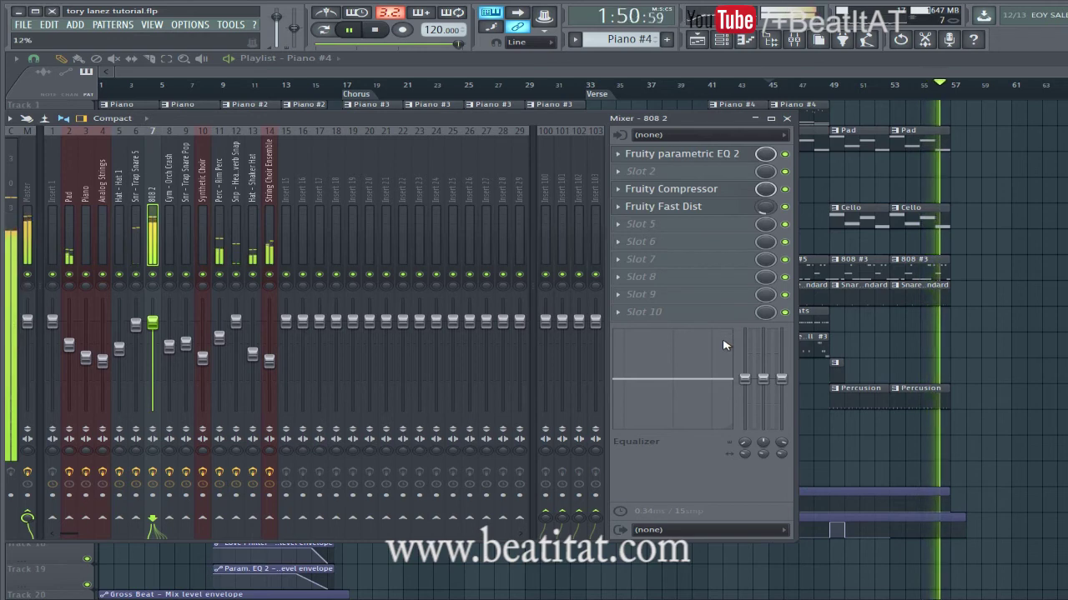
{"action": "left_click", "coordinate": [631, 216]}
{"action": "mouse_move", "coordinate": [729, 225]}
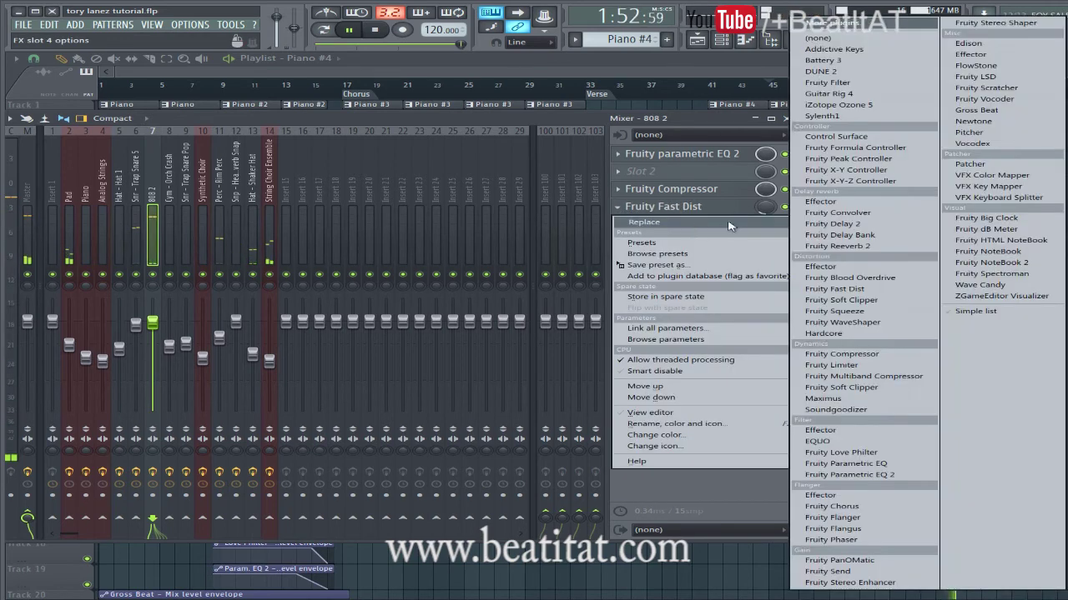
{"action": "left_click", "coordinate": [817, 37]}
{"action": "left_click_drag", "start_coordinate": [152, 323], "coordinate": [152, 332]}
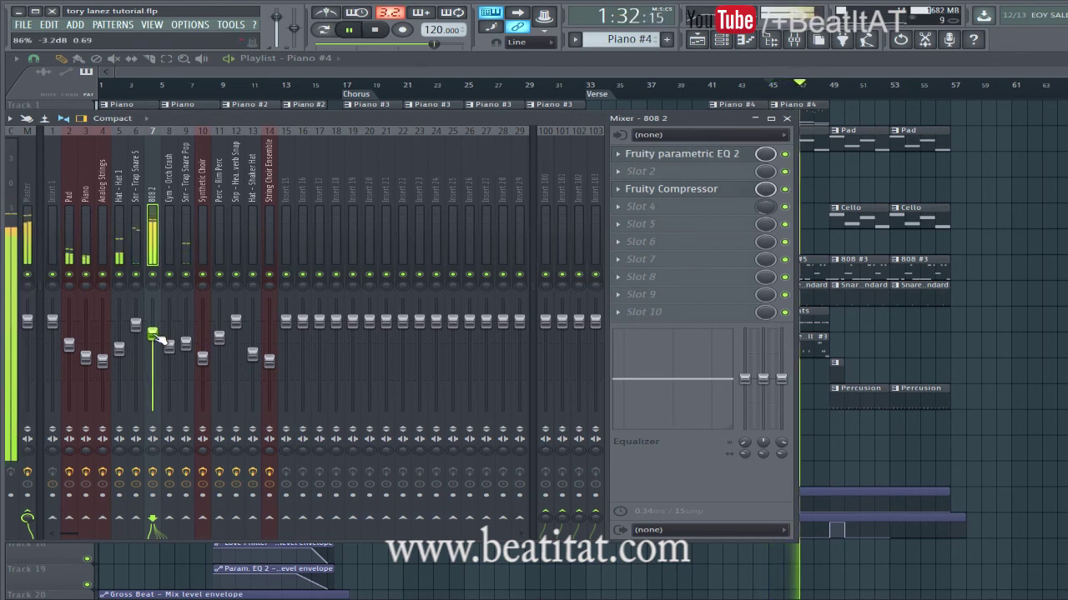
{"action": "left_click", "coordinate": [785, 118]}
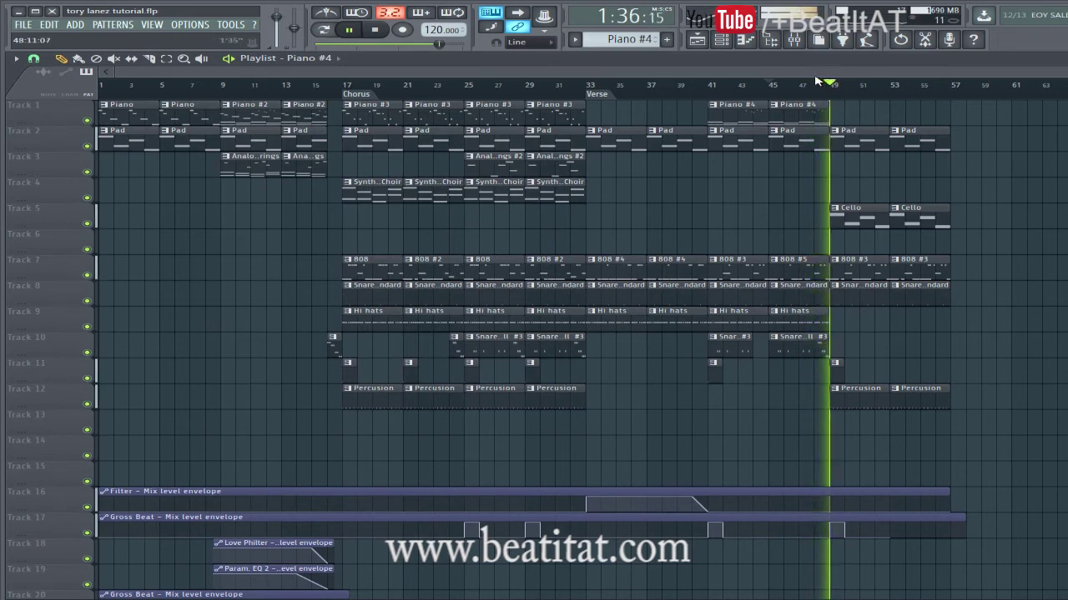
{"action": "left_click", "coordinate": [794, 40]}
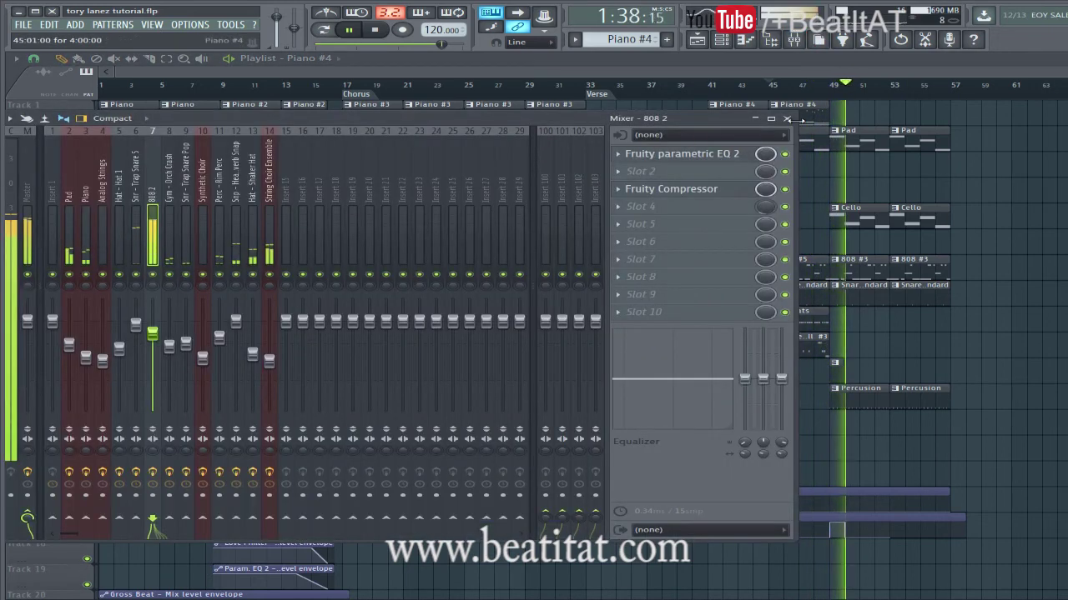
{"action": "key", "text": "F9"}
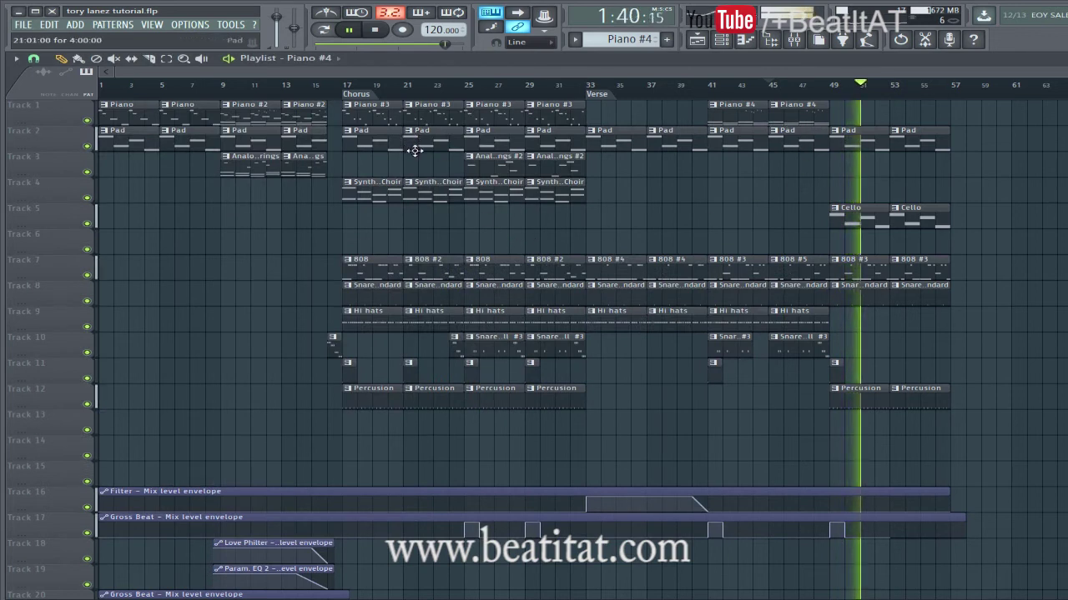
Copy all chorus clips from bars 17 to 32 on tracks 1 to 12 to start at bar 57
{"action": "left_click_drag", "start_coordinate": [352, 104], "coordinate": [572, 422]}
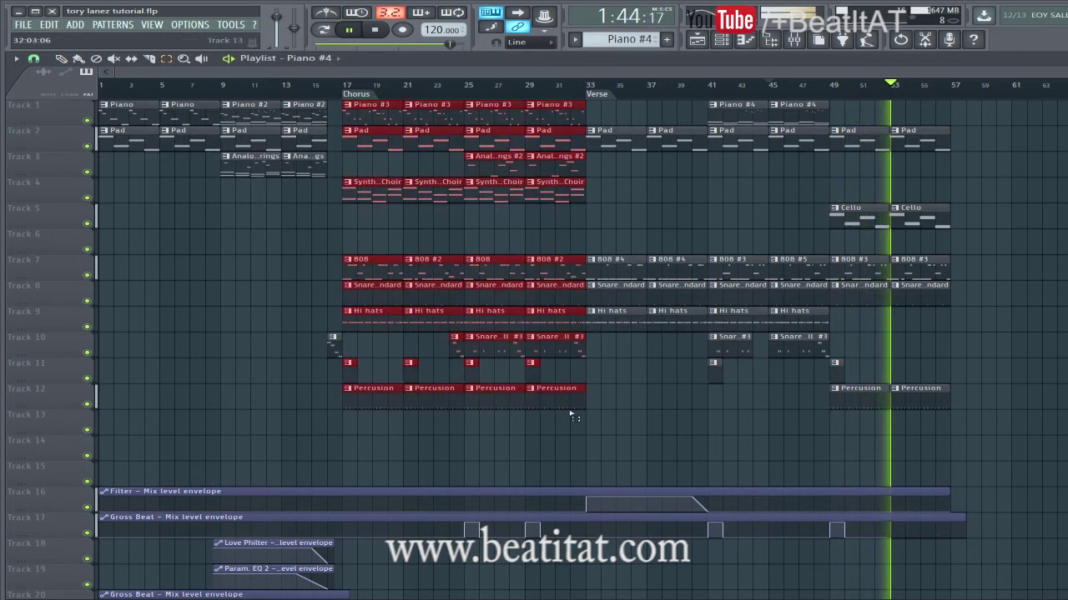
{"action": "left_click_drag", "start_coordinate": [377, 298], "coordinate": [985, 307]}
{"action": "key", "text": "ctrl+d"}
Copy the Snare Roll #3 clip to bar 53 on track 10 and trim its start to bar 56
{"action": "left_click_drag", "start_coordinate": [815, 350], "coordinate": [927, 346]}
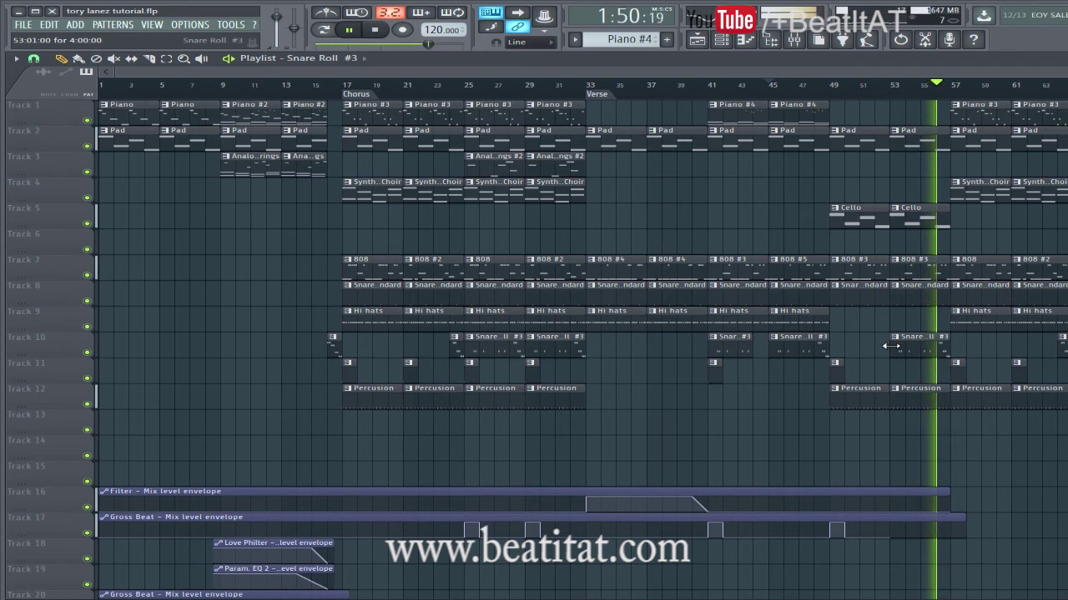
{"action": "left_click_drag", "start_coordinate": [890, 345], "coordinate": [933, 343]}
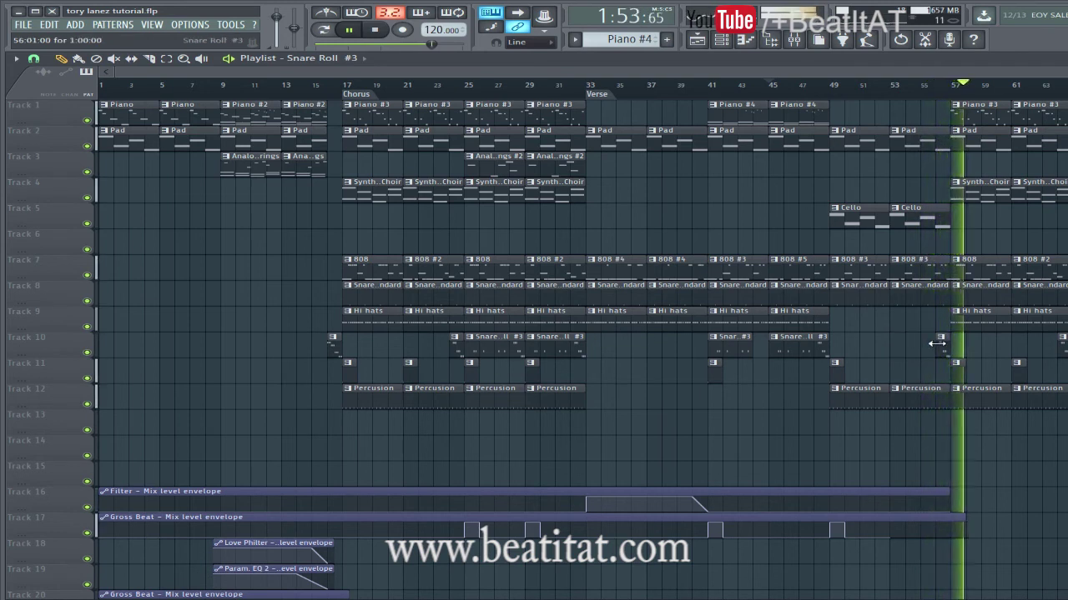
{"action": "key", "text": "space"}
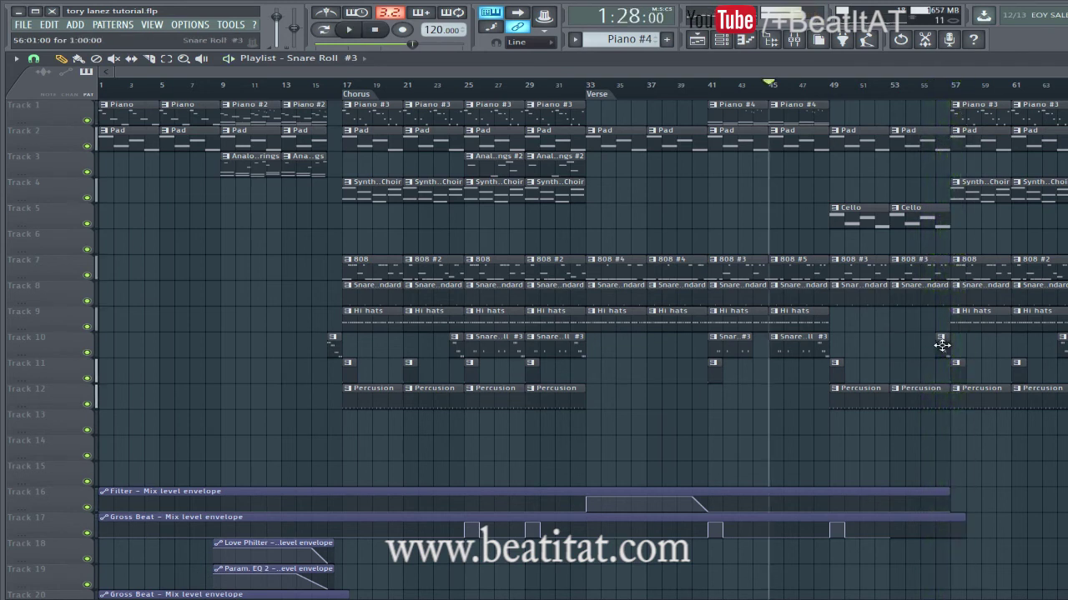
Trim the second-verse-end Cello, 808 #3 and Percussion clips to end at bar 56, auditioning the transition into the chorus
{"action": "scroll", "coordinate": [584, 302], "scroll_direction": "down", "scroll_amount": 2}
{"action": "scroll", "coordinate": [620, 307], "scroll_direction": "up", "scroll_amount": 2}
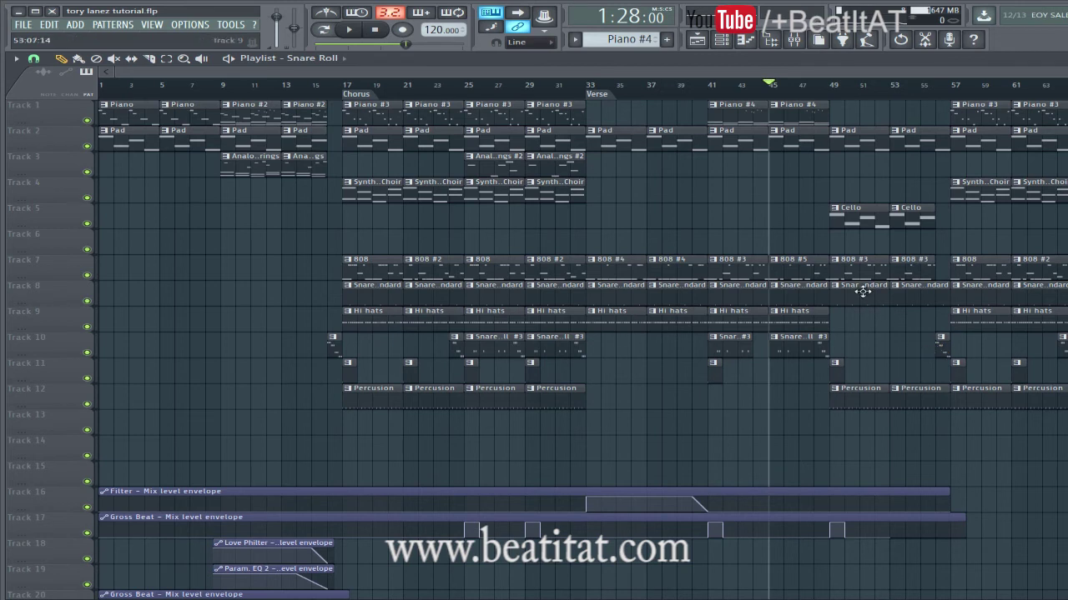
{"action": "key", "text": "space"}
{"action": "left_click", "coordinate": [924, 84]}
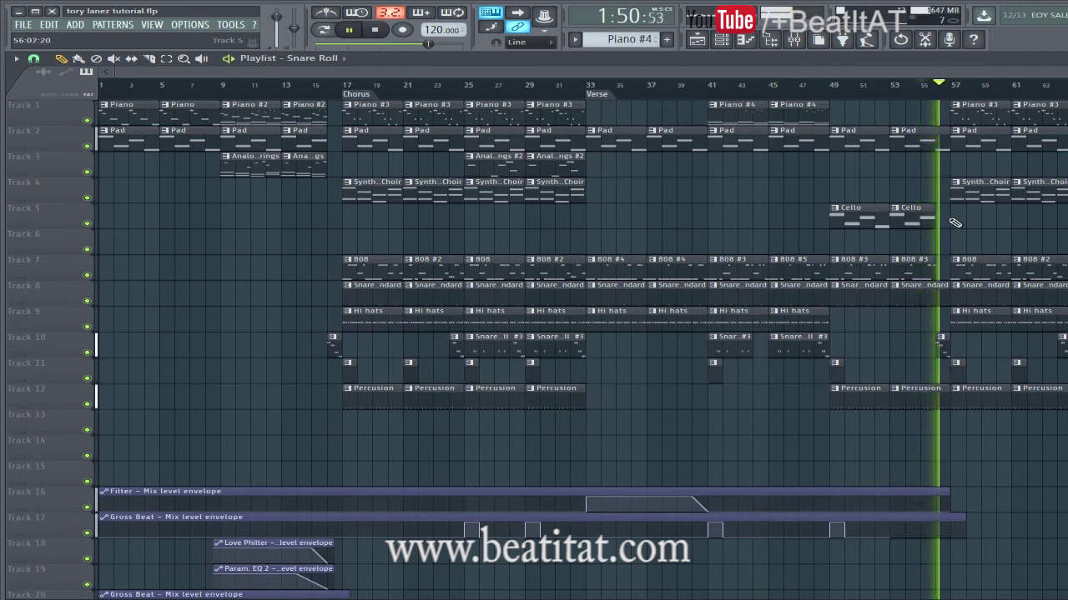
{"action": "key", "text": "space"}
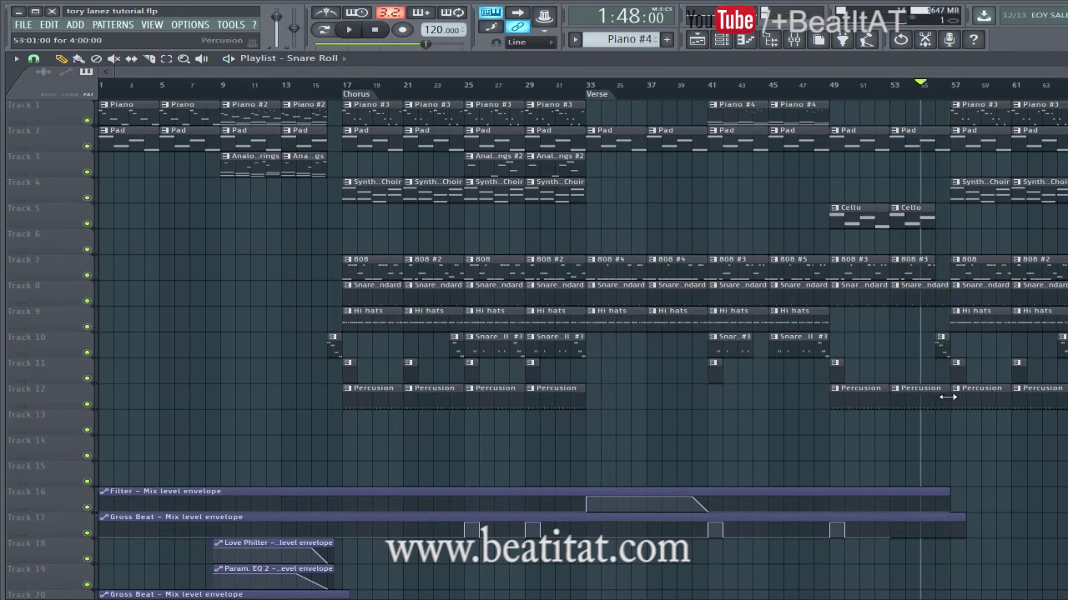
{"action": "key", "text": "space"}
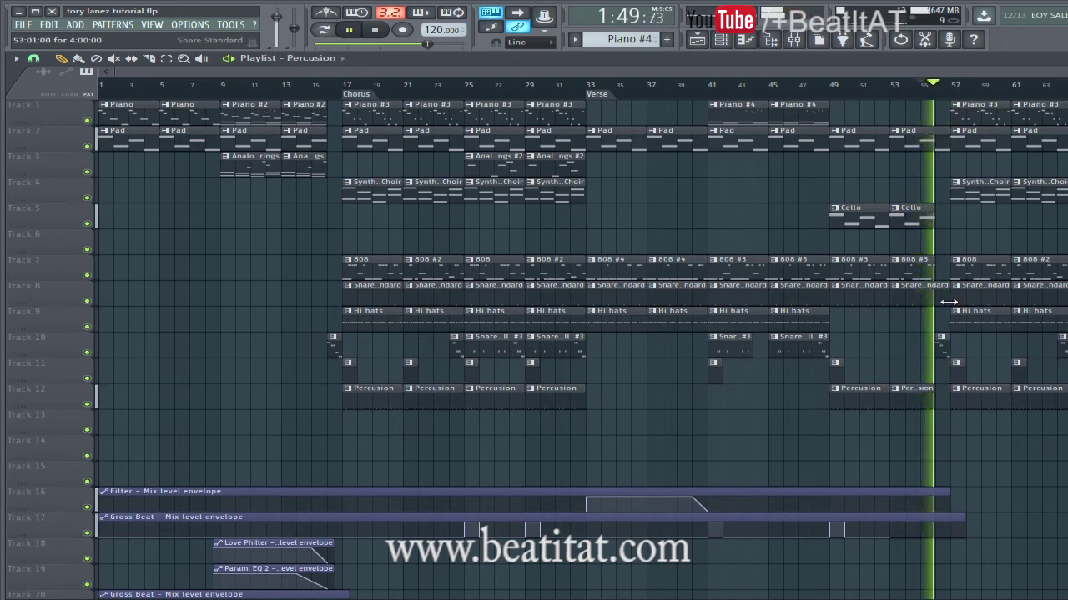
{"action": "scroll", "coordinate": [553, 445], "scroll_direction": "down", "scroll_amount": 4}
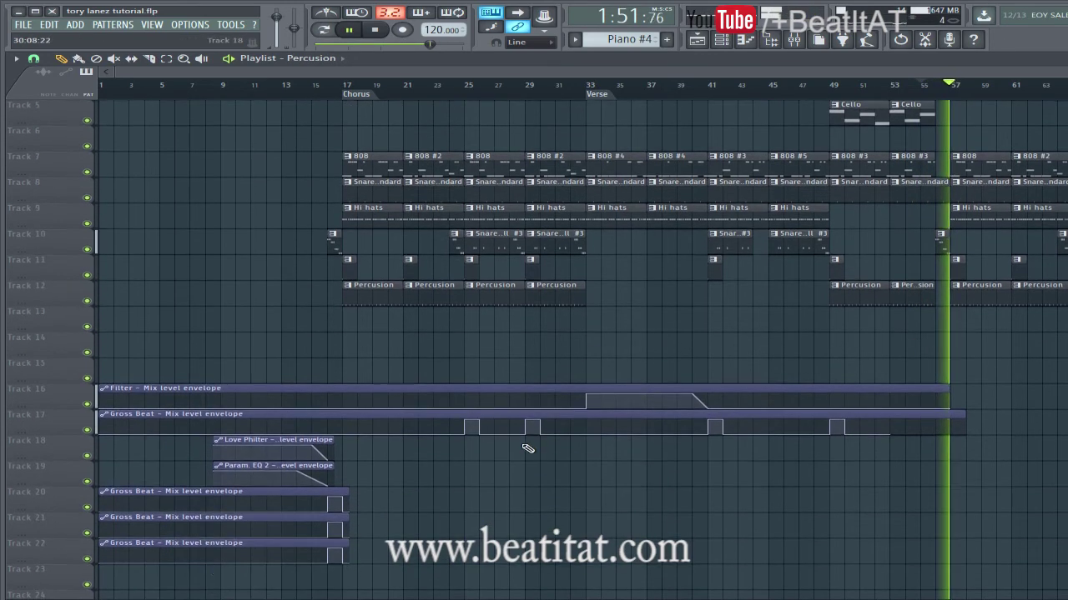
{"action": "scroll", "coordinate": [463, 475], "scroll_direction": "up", "scroll_amount": 4}
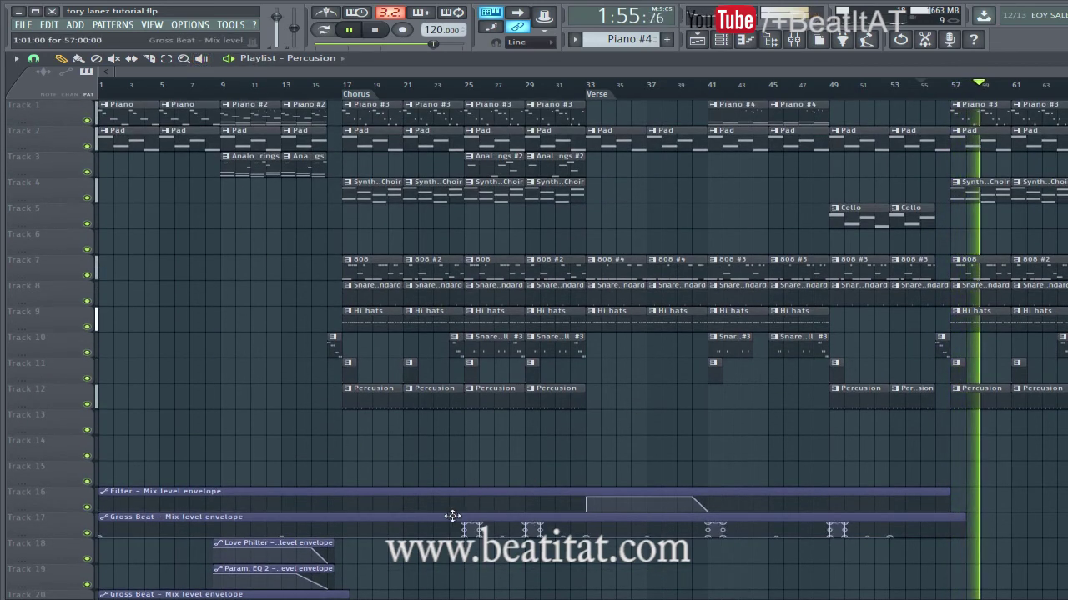
Slice the Gross Beat automation clip on track 17 at bars 17 and 33 and copy the chorus segment into the second chorus
{"action": "left_click", "coordinate": [150, 59]}
{"action": "left_click_drag", "start_coordinate": [342, 516], "coordinate": [342, 543]}
{"action": "left_click", "coordinate": [588, 525]}
{"action": "key", "text": "p"}
{"action": "left_click_drag", "start_coordinate": [529, 522], "coordinate": [1066, 517], "text": "shift"}
{"action": "key", "text": "space"}
{"action": "left_click_drag", "start_coordinate": [768, 74], "coordinate": [1050, 80]}
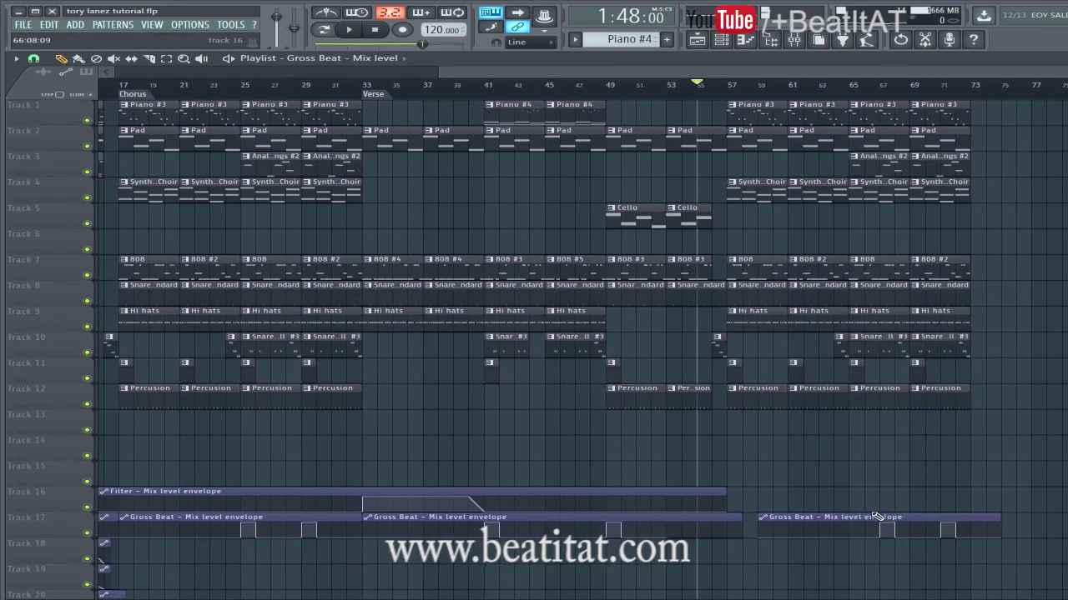
Align the copied Gross Beat automation clip on track 17 to start at bar 57, directly following the verse segment
{"action": "left_click_drag", "start_coordinate": [873, 509], "coordinate": [859, 512]}
{"action": "right_click", "coordinate": [891, 493]}
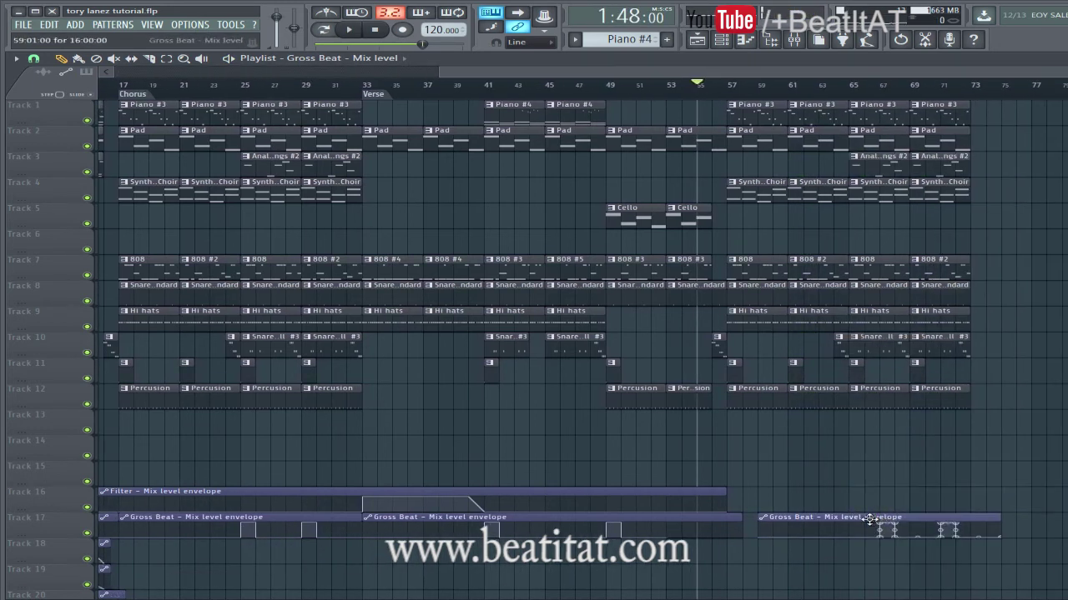
{"action": "key", "text": "shift+2"}
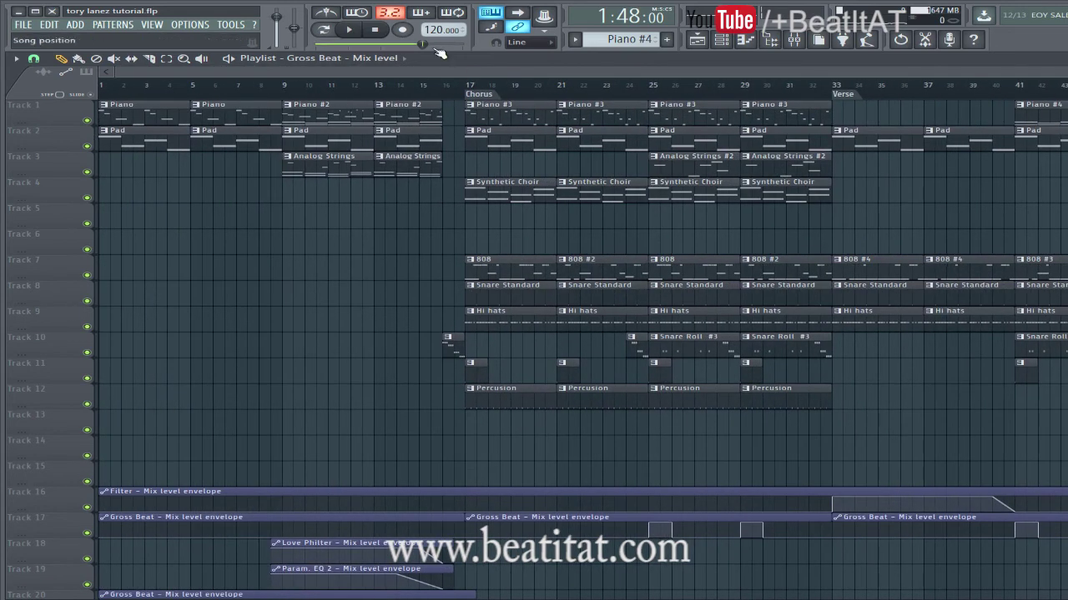
Select the whole arrangement from bar 1 to the end of the second chorus and play it from the start
{"action": "left_click_drag", "start_coordinate": [449, 78], "coordinate": [409, 75]}
{"action": "scroll", "coordinate": [340, 506], "scroll_direction": "down", "scroll_amount": 5}
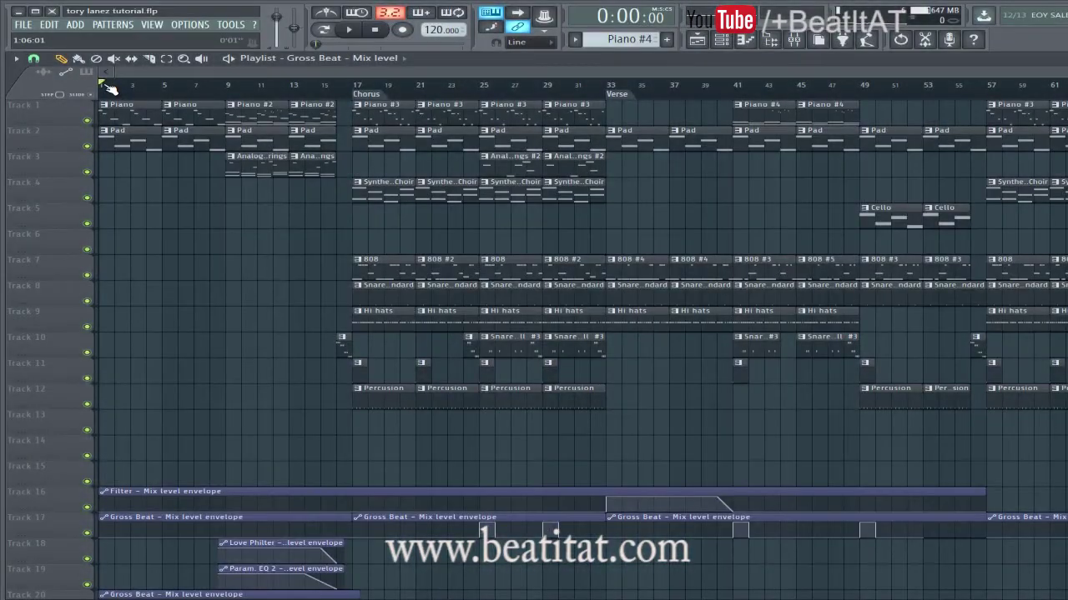
{"action": "left_click_drag", "start_coordinate": [107, 87], "coordinate": [133, 93]}
{"action": "key", "text": "ctrl+a"}
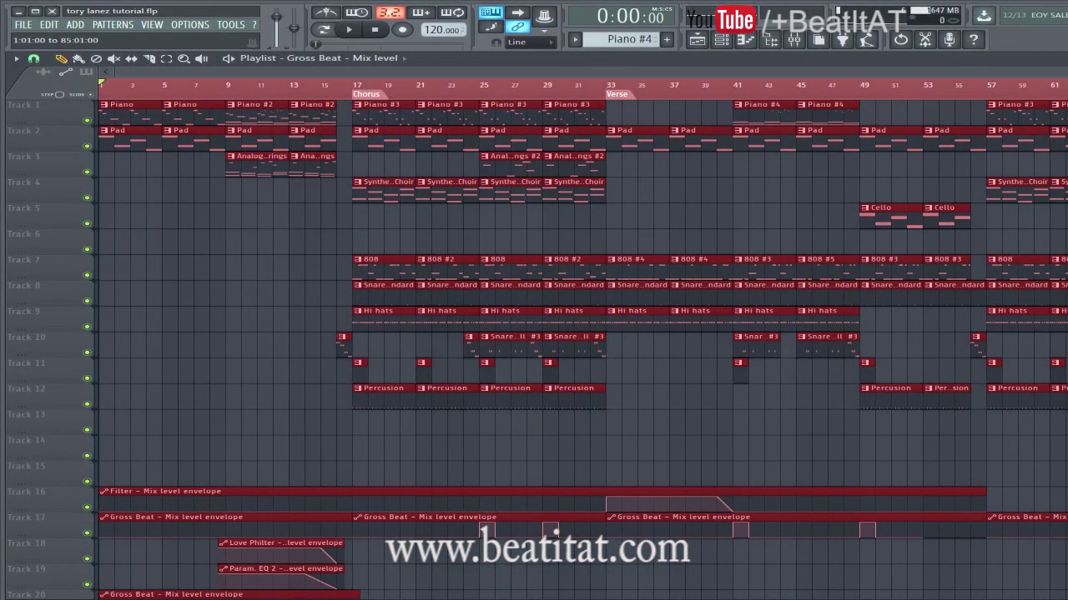
{"action": "left_click_drag", "start_coordinate": [734, 74], "coordinate": [4, 53]}
{"action": "key", "text": "space"}
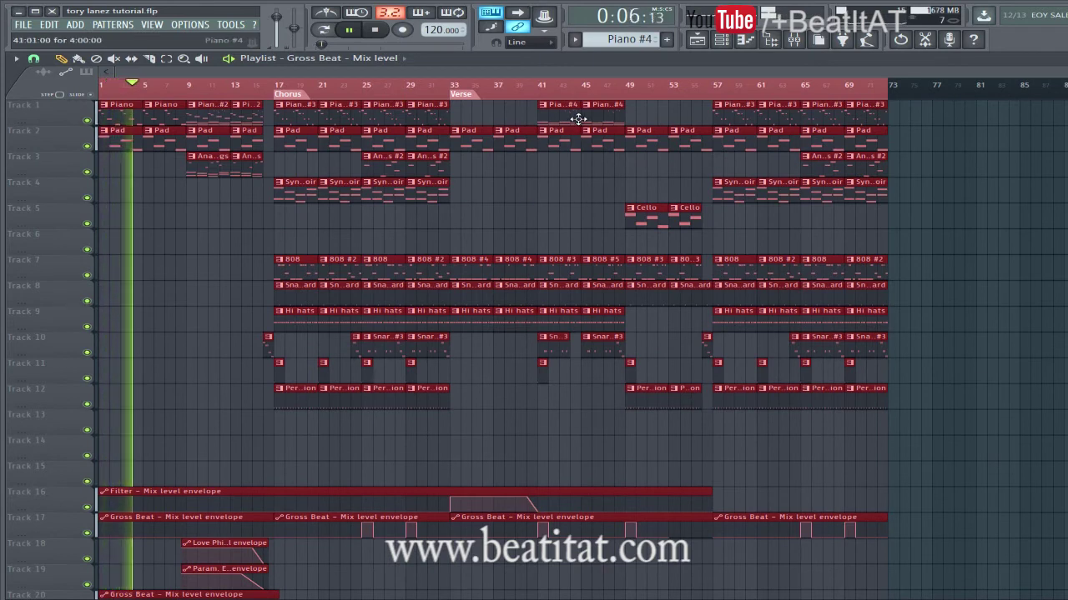
Add a time marker named "Chorus 2" and place it at bar 57
{"action": "key", "text": "alt+t"}
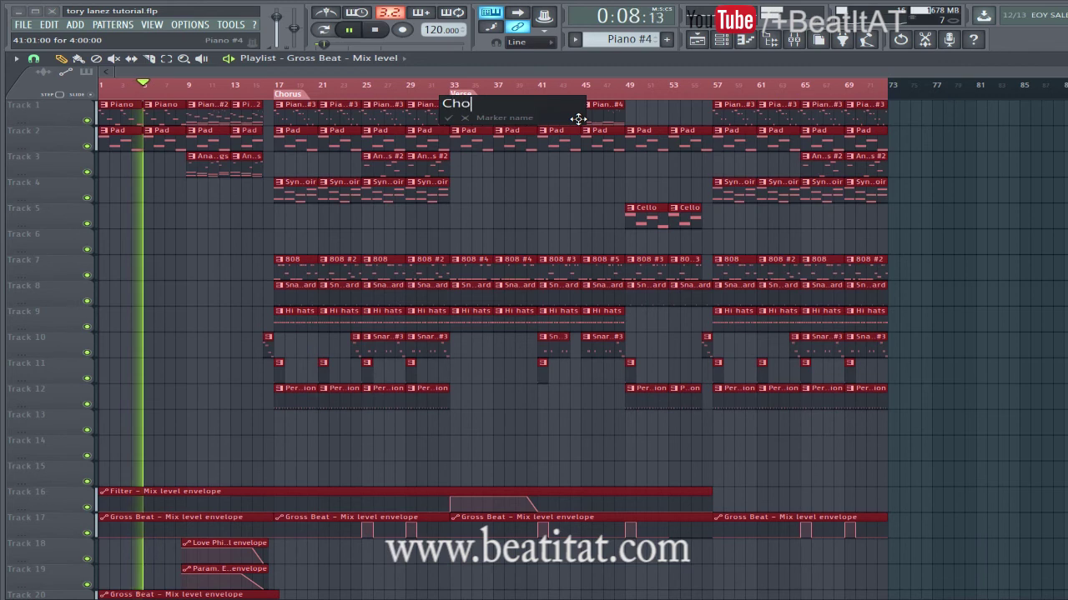
{"action": "type", "text": "Chorus 2"}
{"action": "key", "text": "Return"}
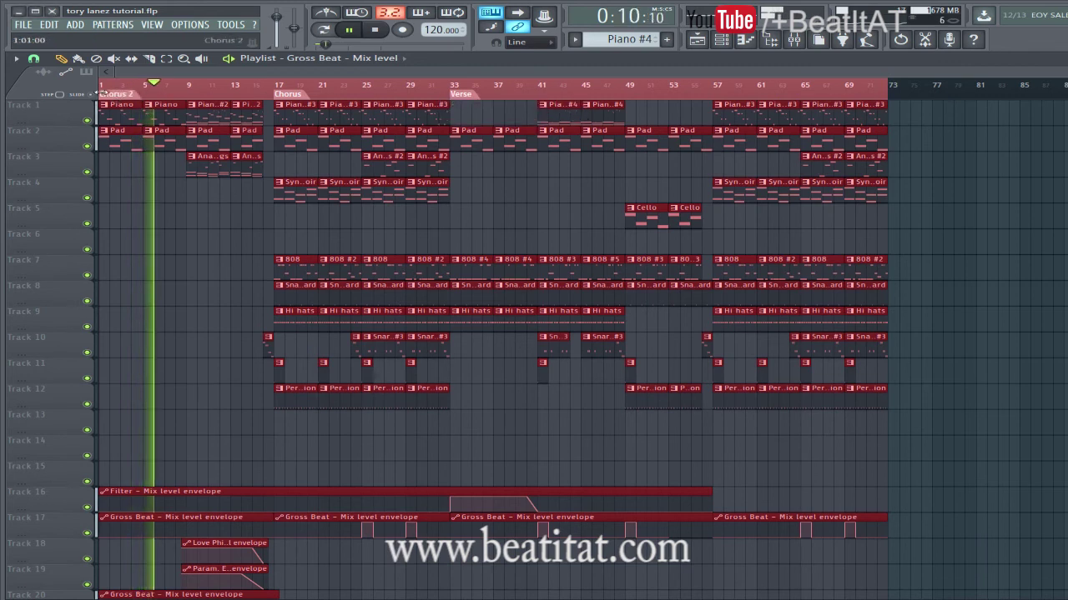
{"action": "left_click_drag", "start_coordinate": [105, 91], "coordinate": [771, 98]}
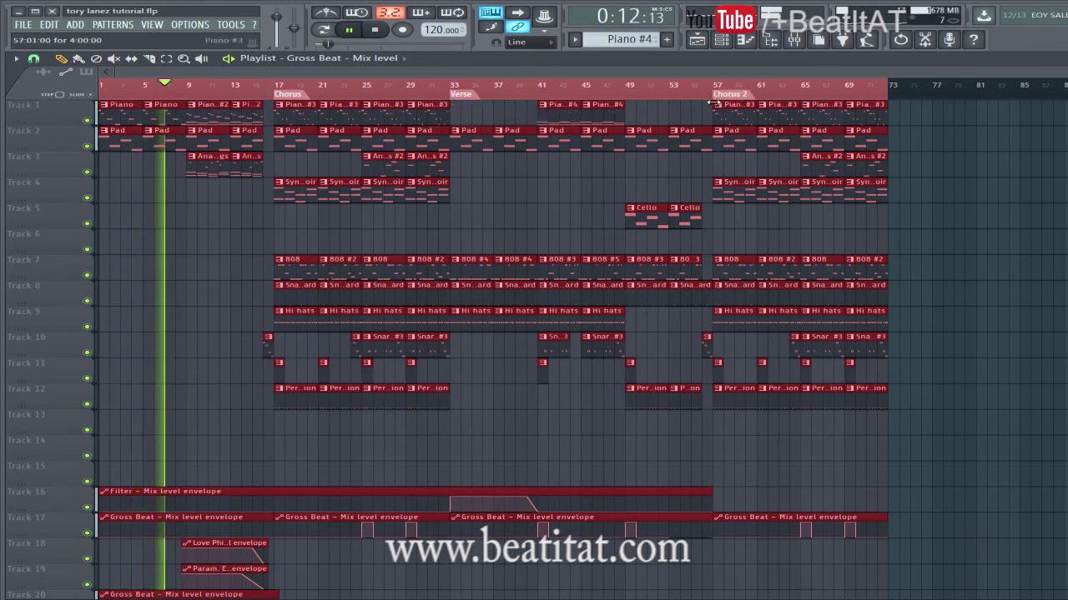
Add a time marker named "Intro" at bar 1
{"action": "key", "text": "alt+t"}
{"action": "type", "text": "Int"}
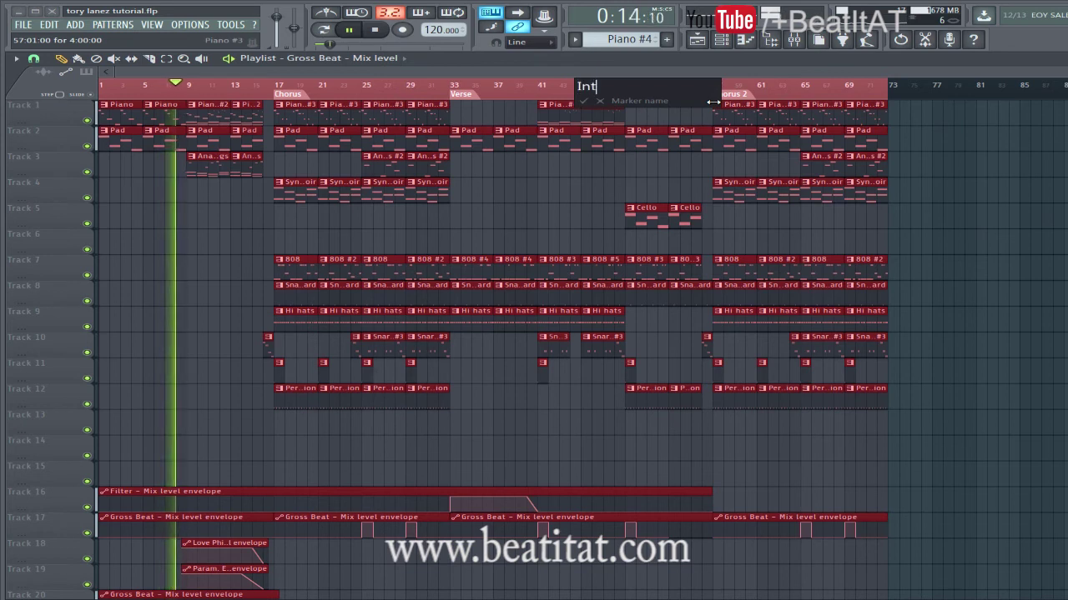
{"action": "type", "text": "ro"}
{"action": "key", "text": "Return"}
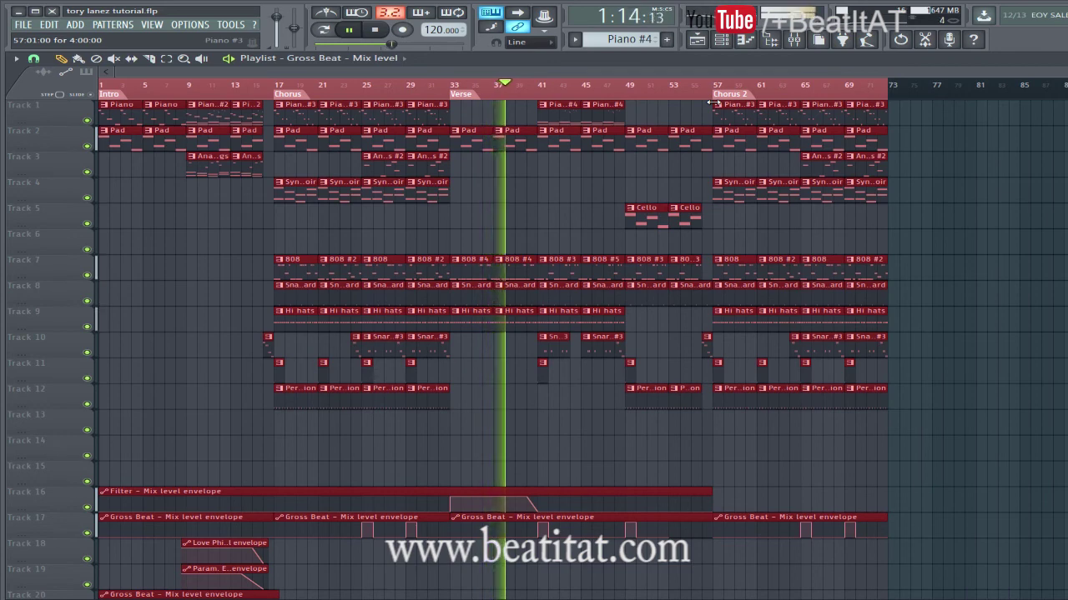
Load Fruity Reeverb 2 into slot 2 of the String Choir Ensemble mixer track, listen through the second chorus and stop playback
{"action": "left_click", "coordinate": [681, 457], "text": "ctrl"}
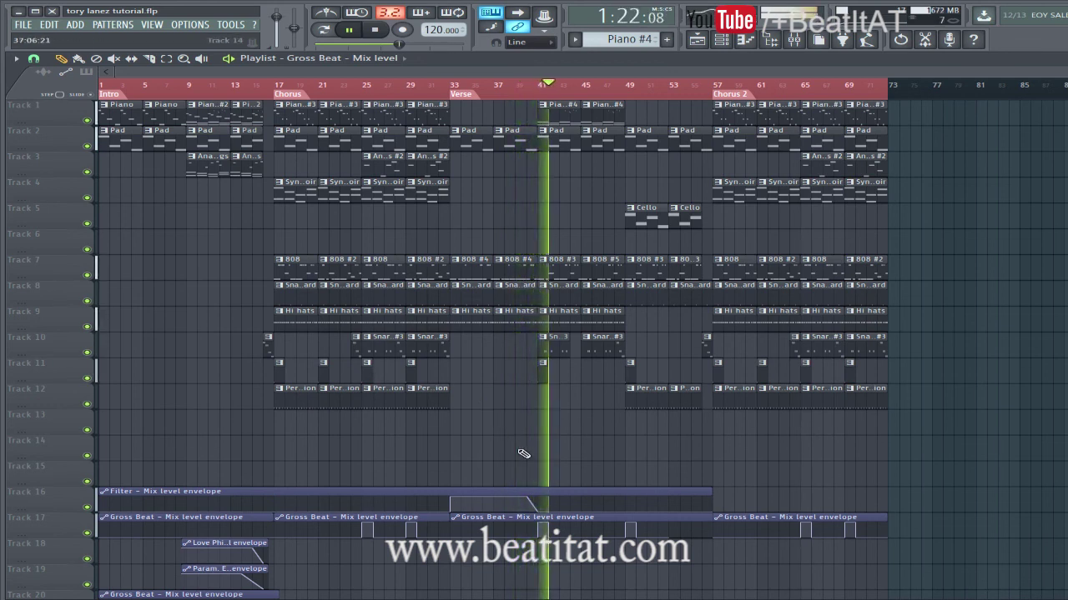
{"action": "left_click", "coordinate": [794, 41]}
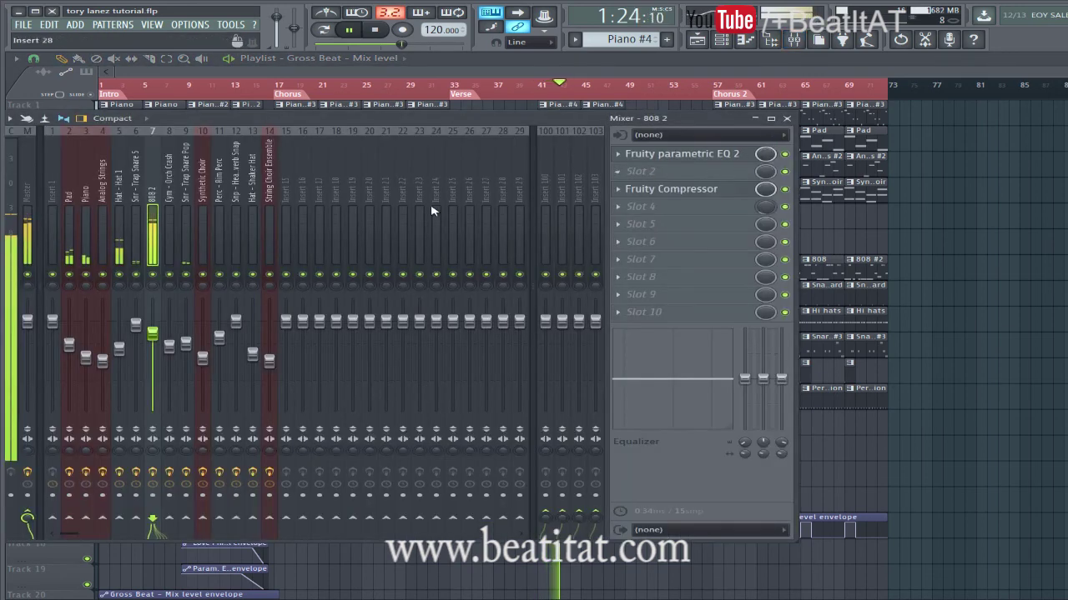
{"action": "left_click", "coordinate": [269, 243]}
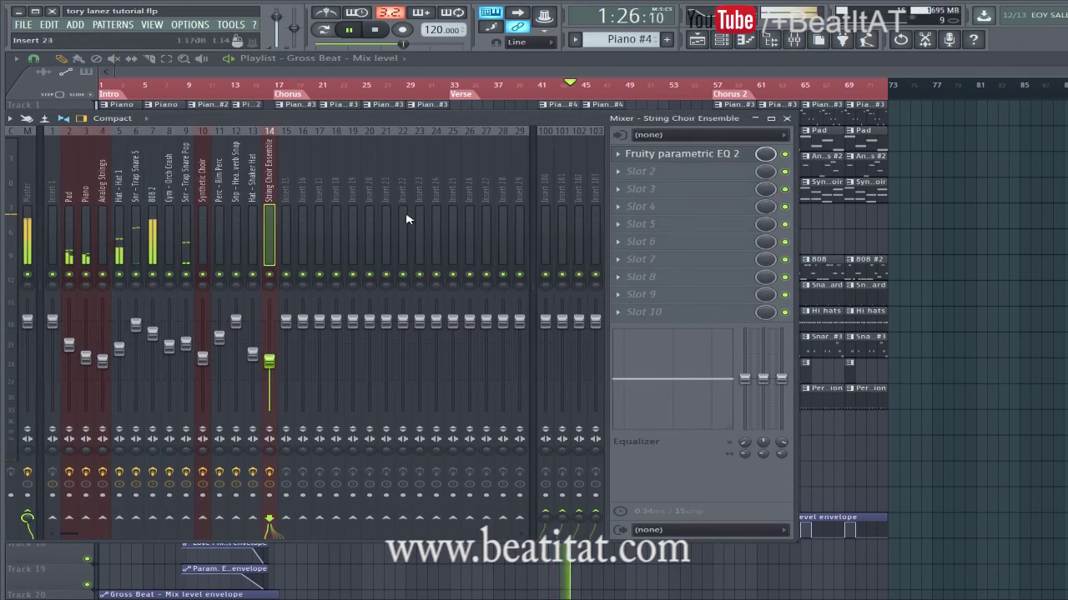
{"action": "left_click", "coordinate": [693, 176]}
{"action": "left_click", "coordinate": [826, 250]}
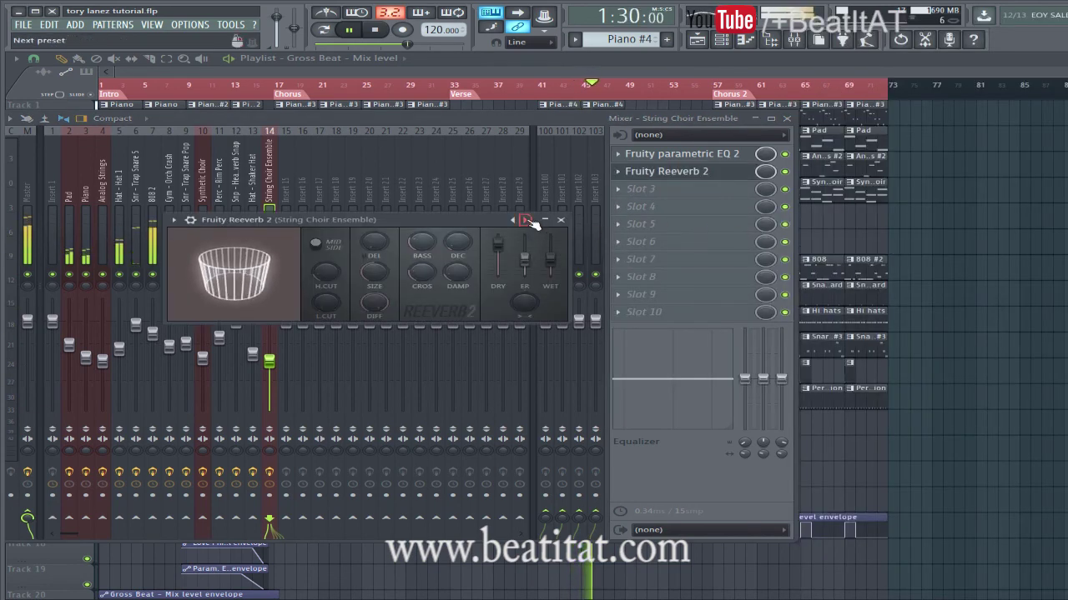
{"action": "left_click", "coordinate": [561, 219]}
{"action": "left_click", "coordinate": [786, 119]}
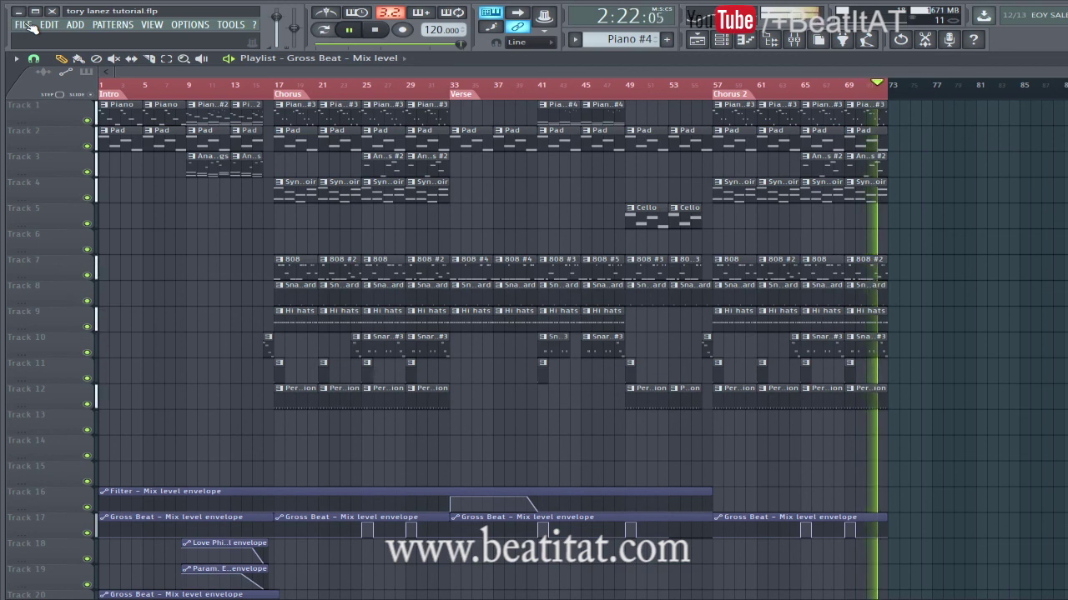
{"action": "key", "text": "space"}
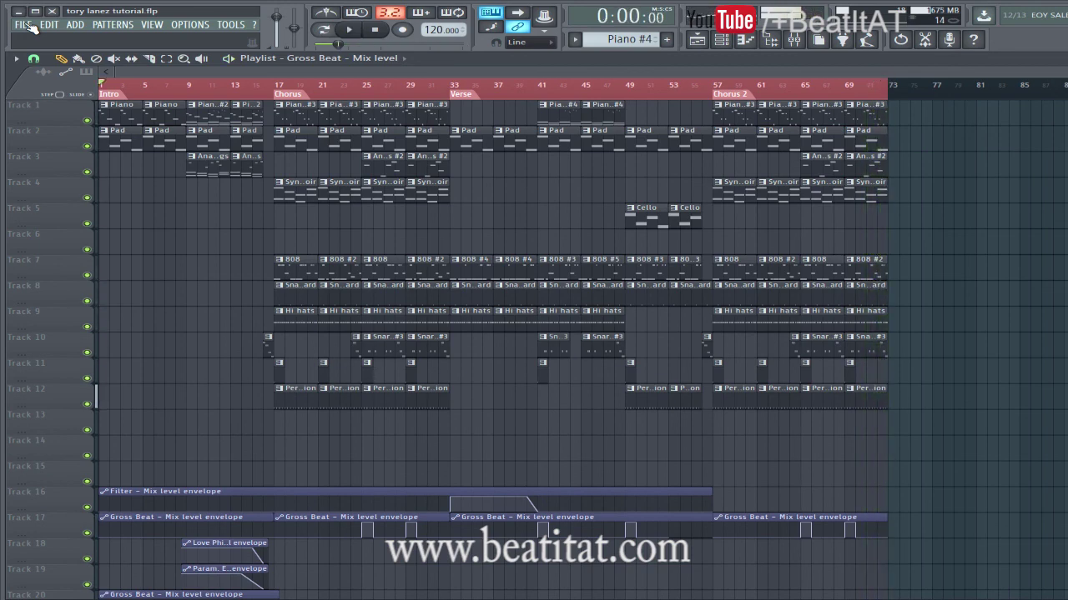